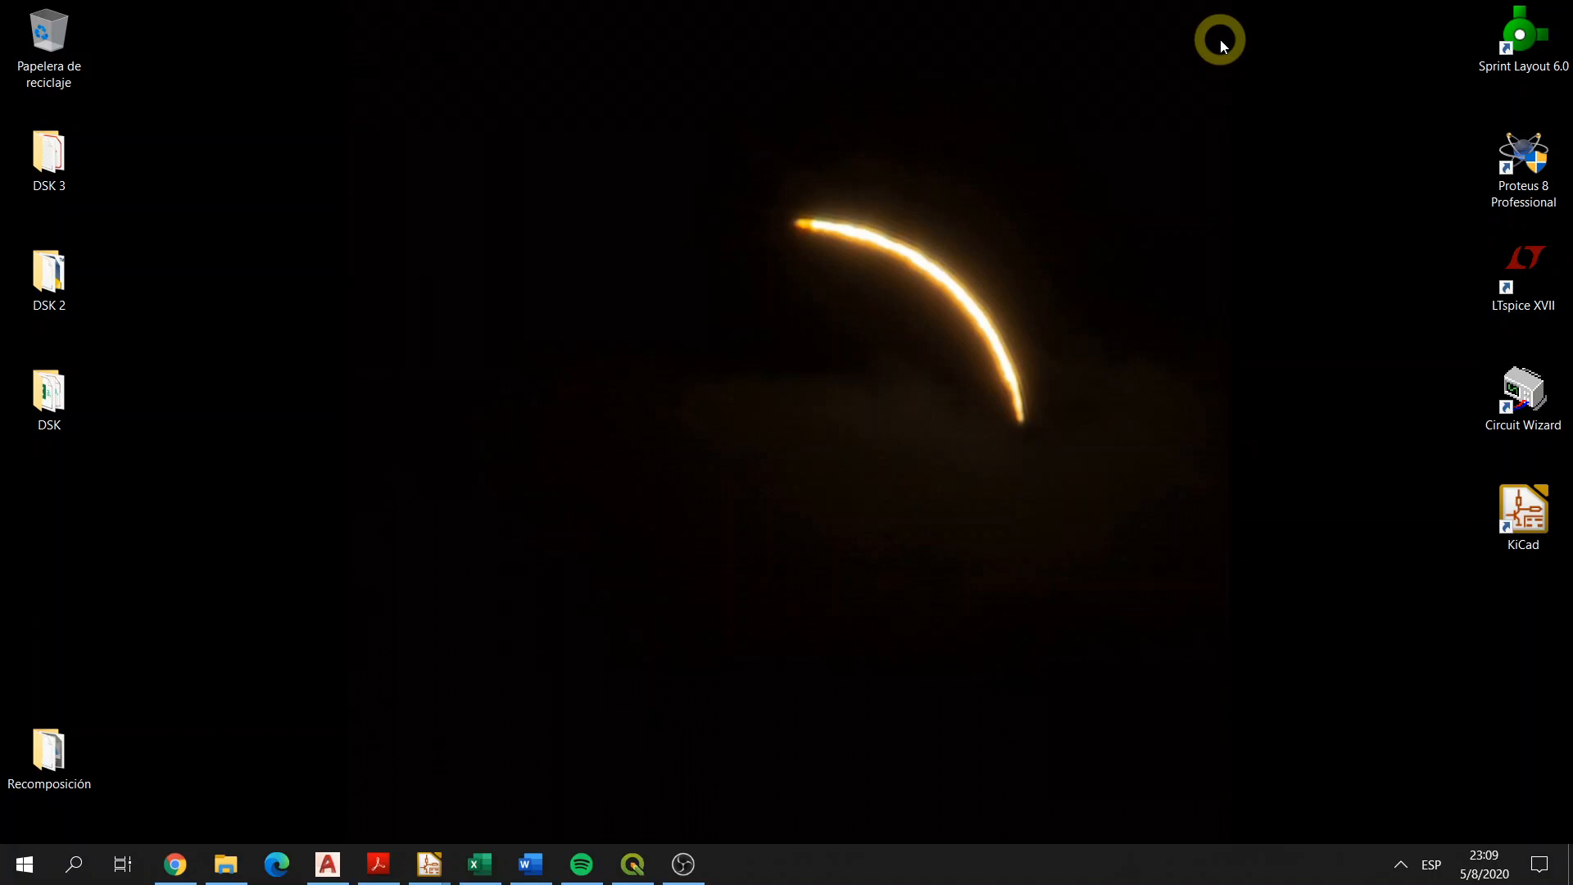
Step: Switch to QGIS and view the Cuadrantes grid with the street axes by showing Cuadrantes and hiding RECOMP_F
left_click(644, 864)
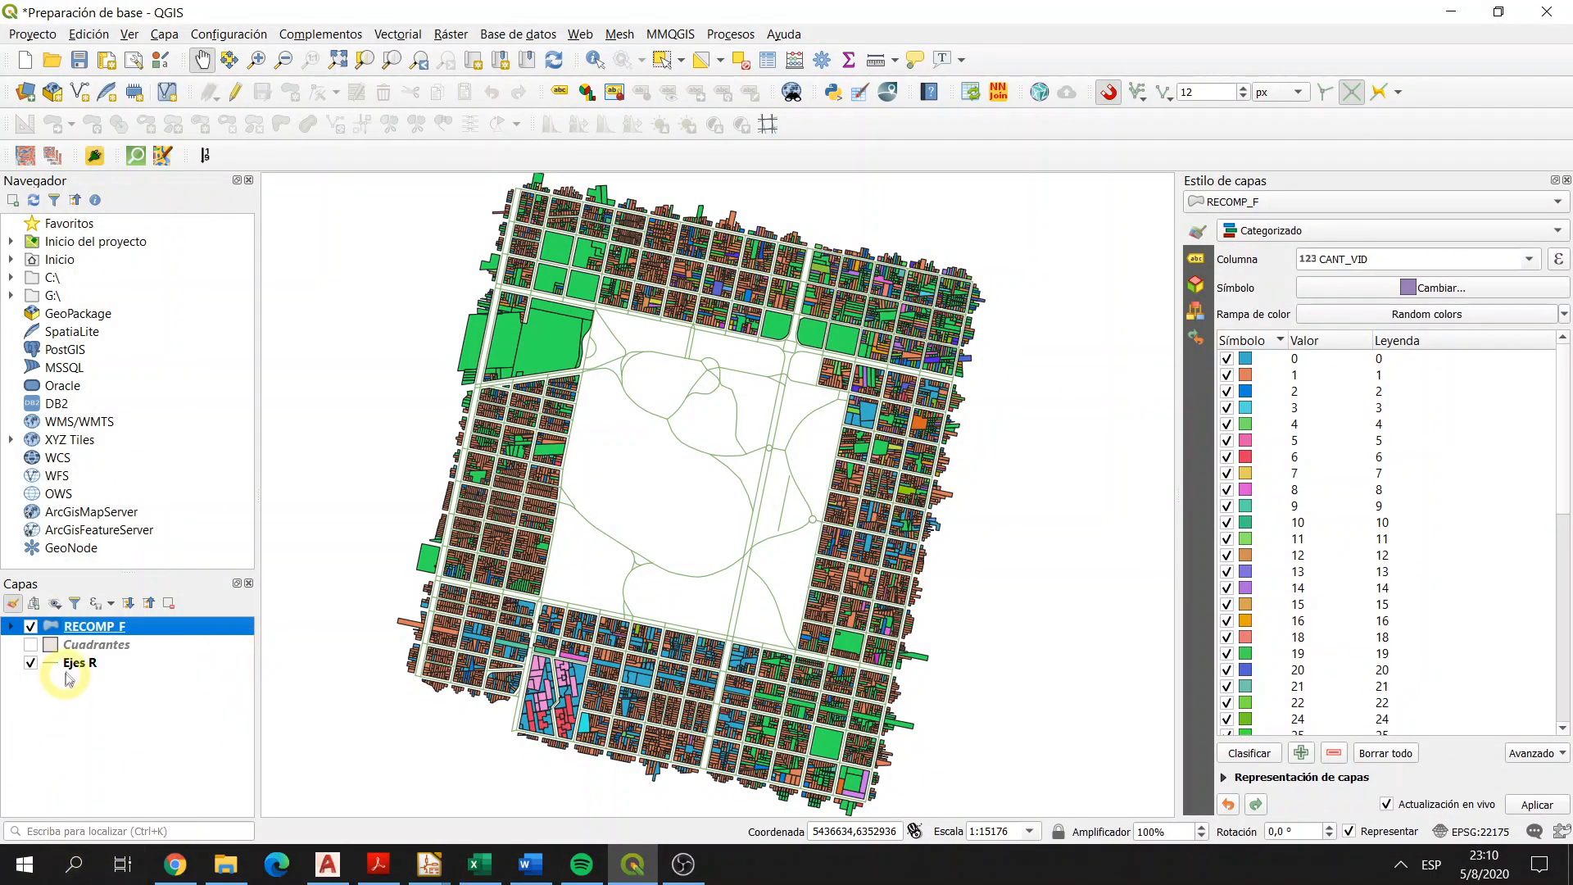
left_click(31, 627)
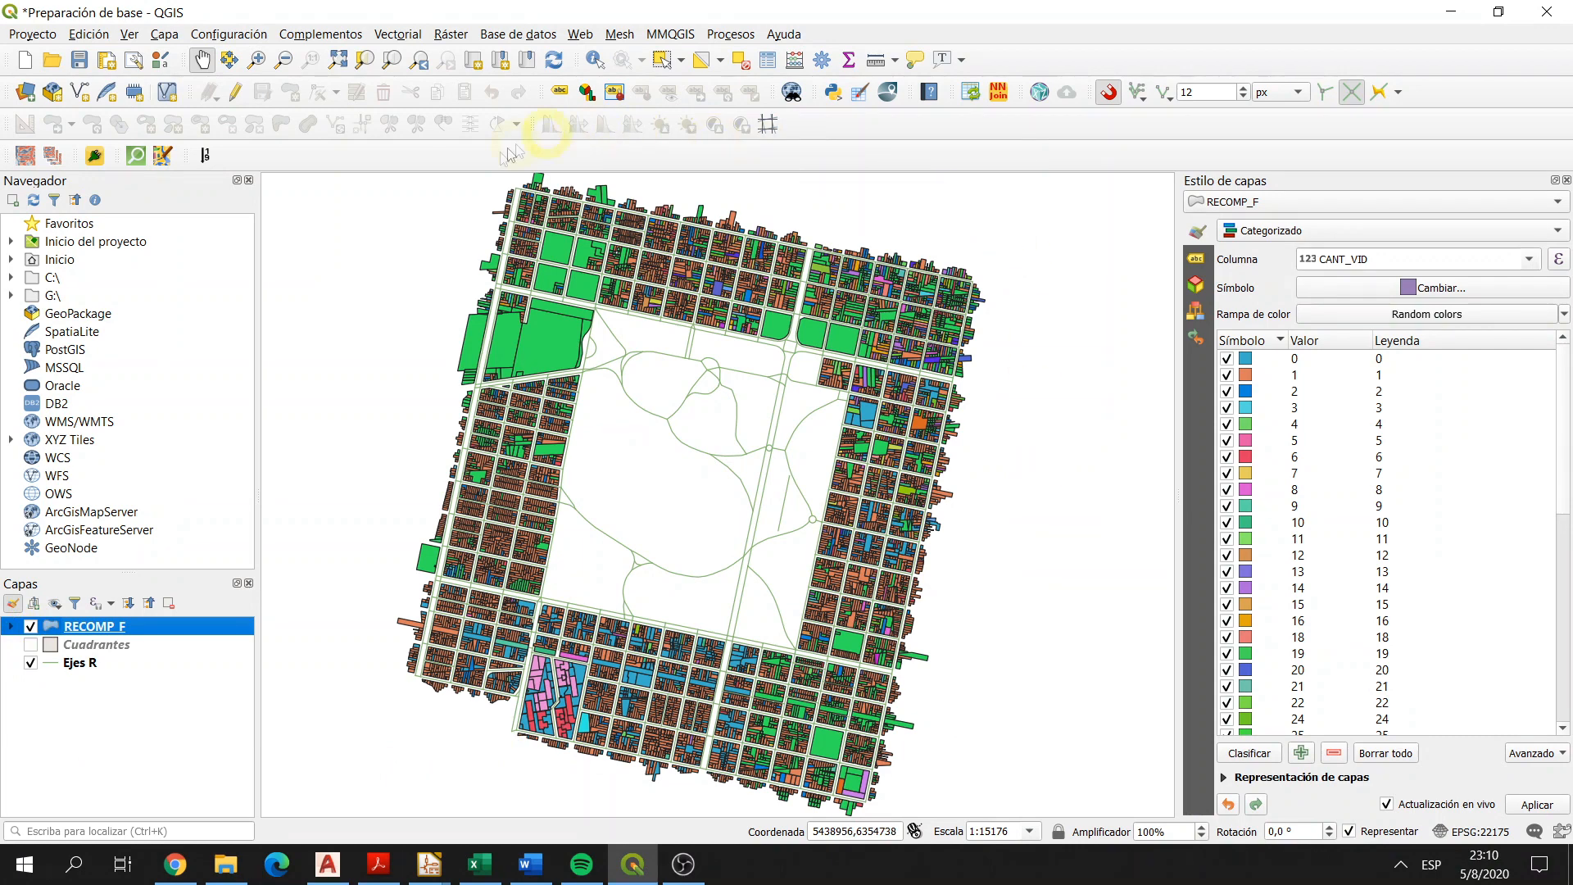
left_click(31, 646)
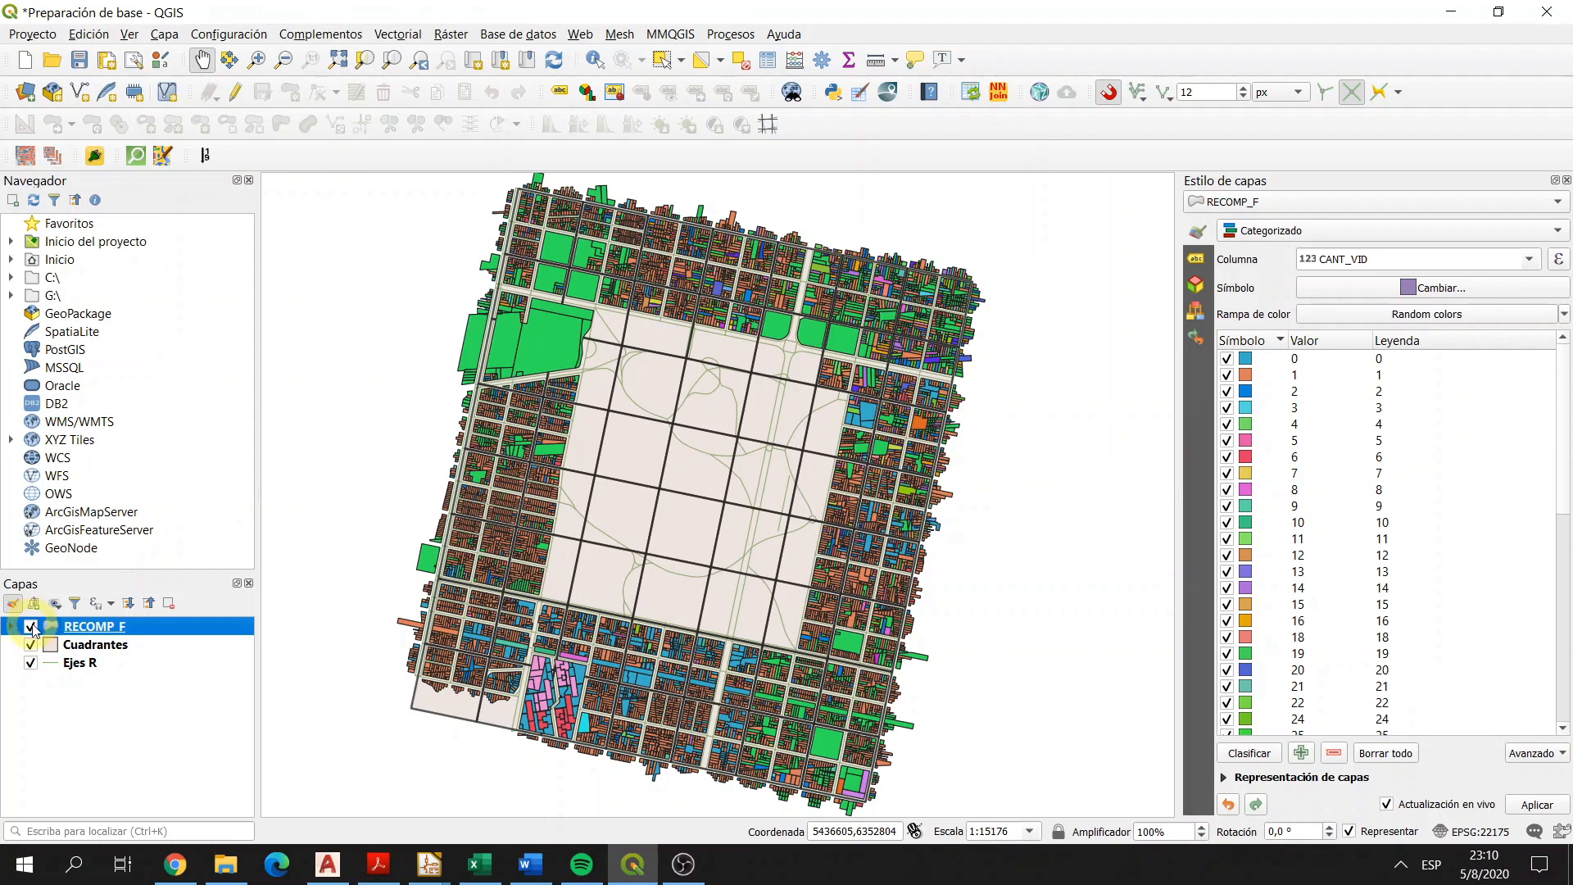
left_click(31, 627)
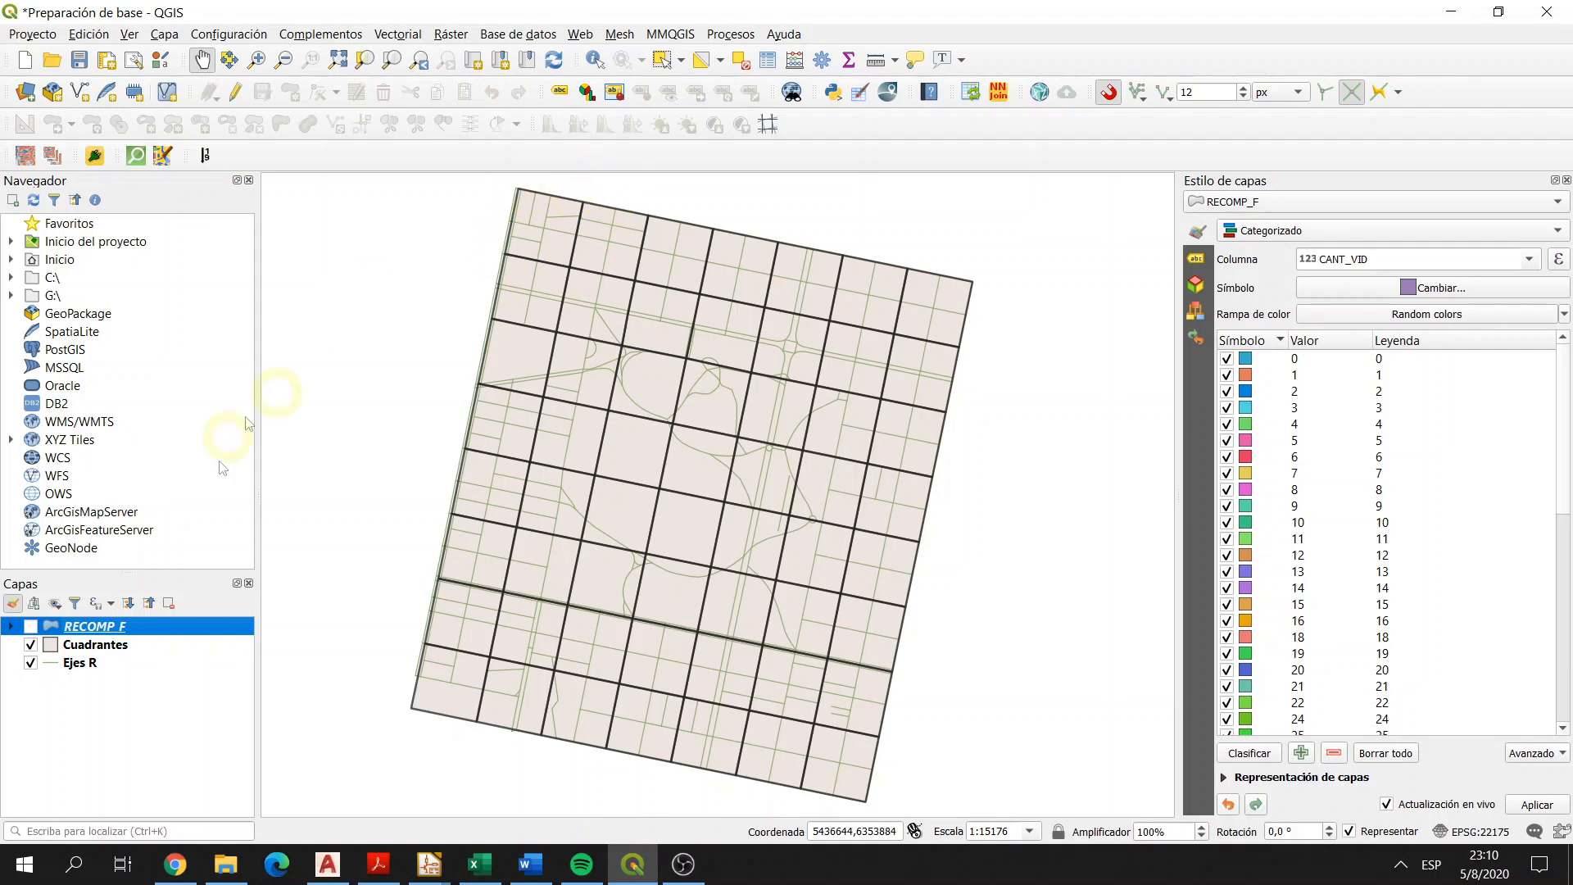
Step: Make RECOMP_F visible again and hide the Cuadrantes and Ejes R layers
left_click(30, 626)
left_click(31, 646)
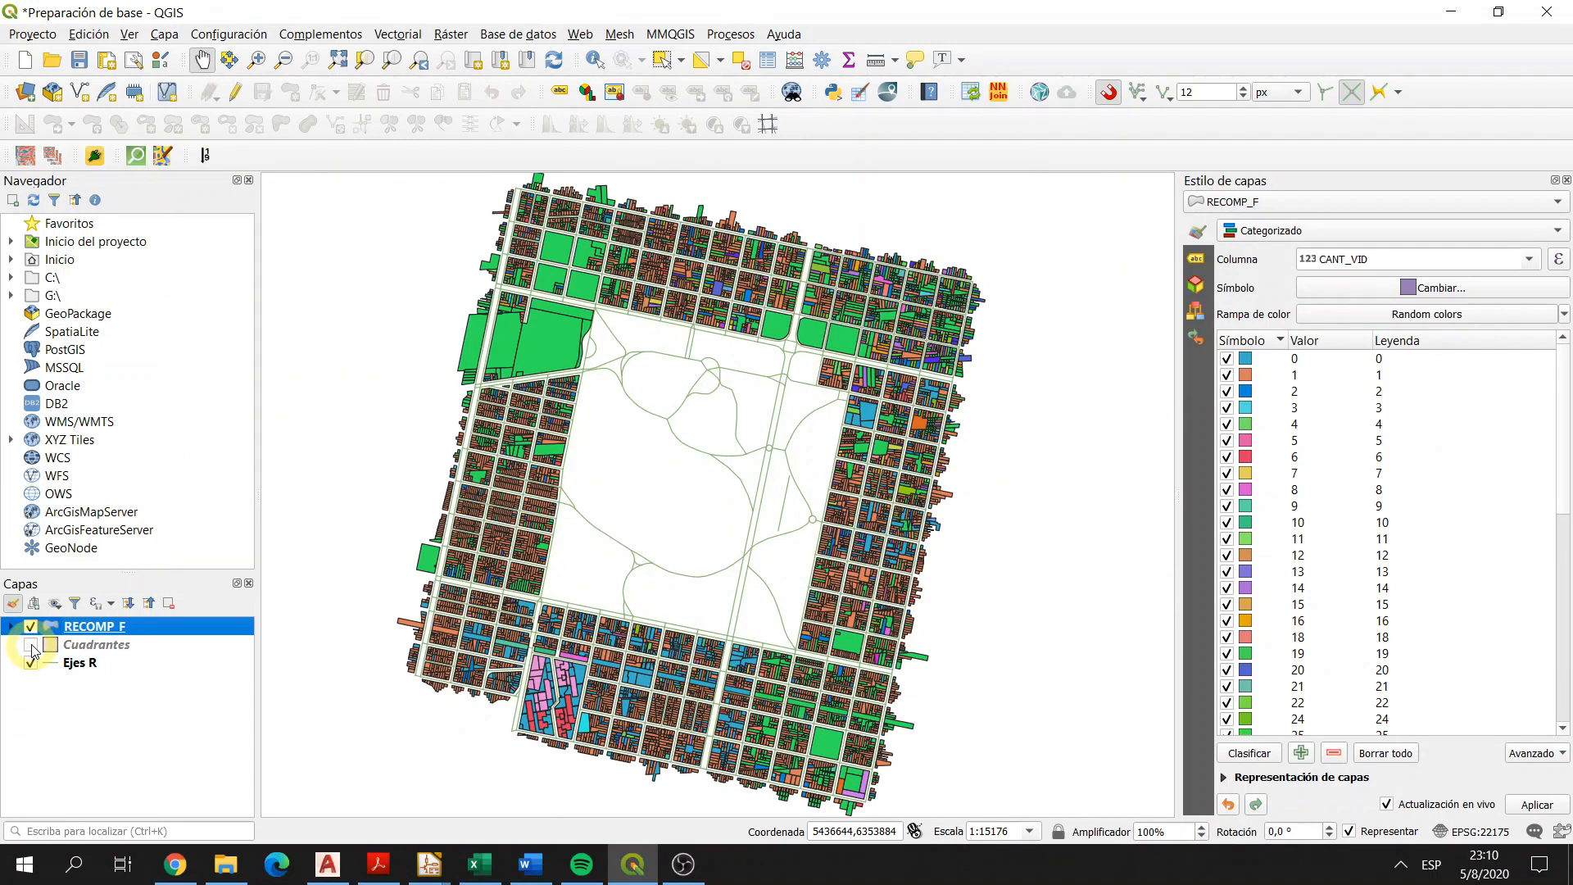
left_click(30, 663)
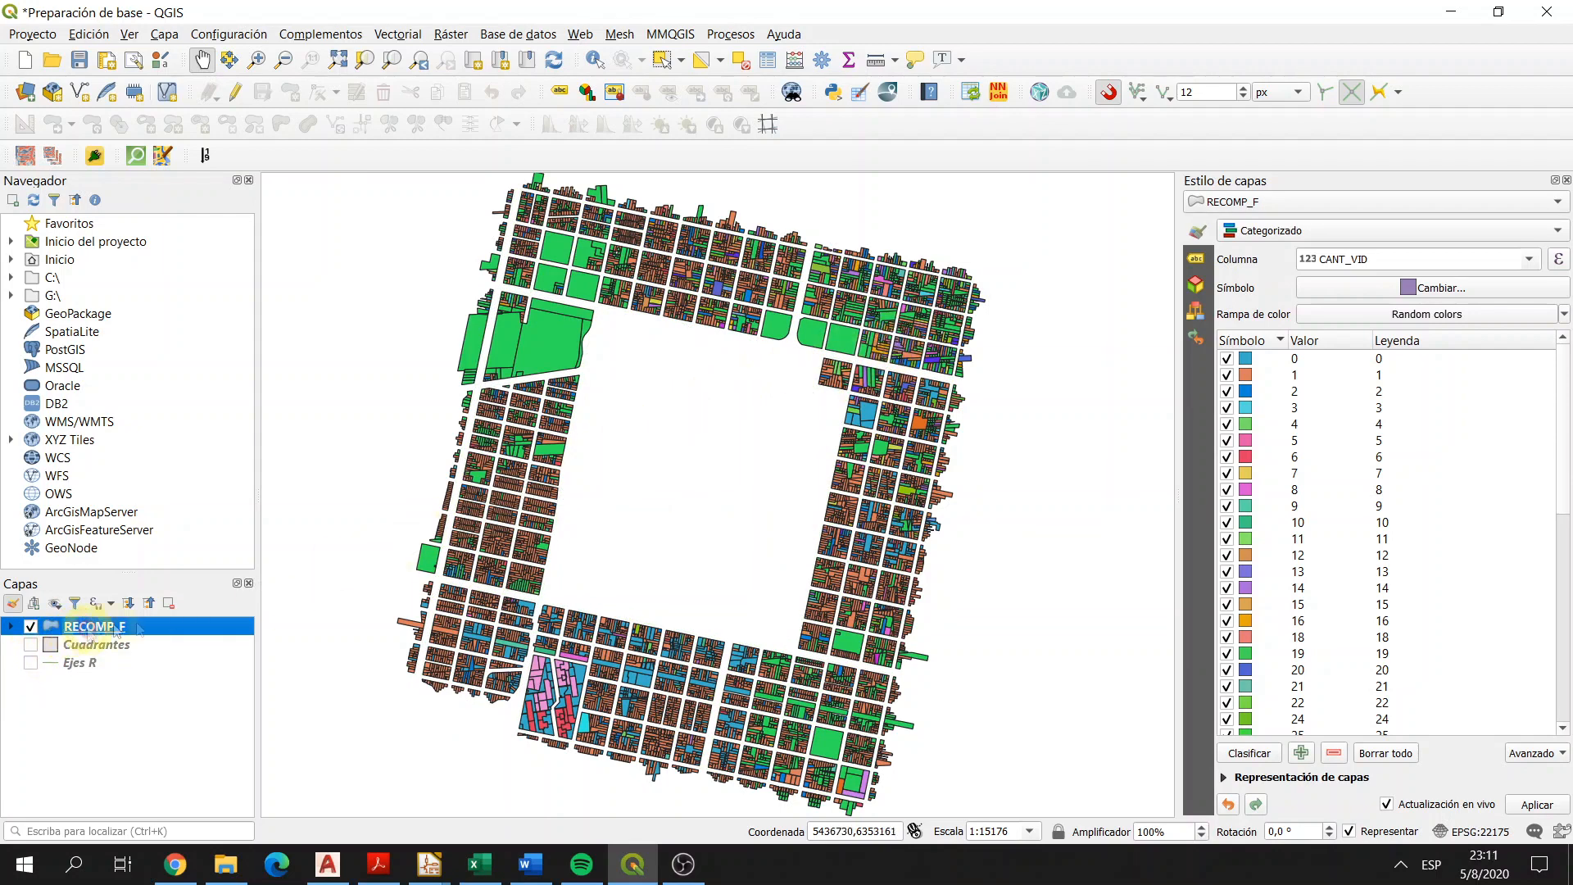
Step: Open the statistics summary, enlarge its area and set its source layer to RECOMP_F
left_click(850, 60)
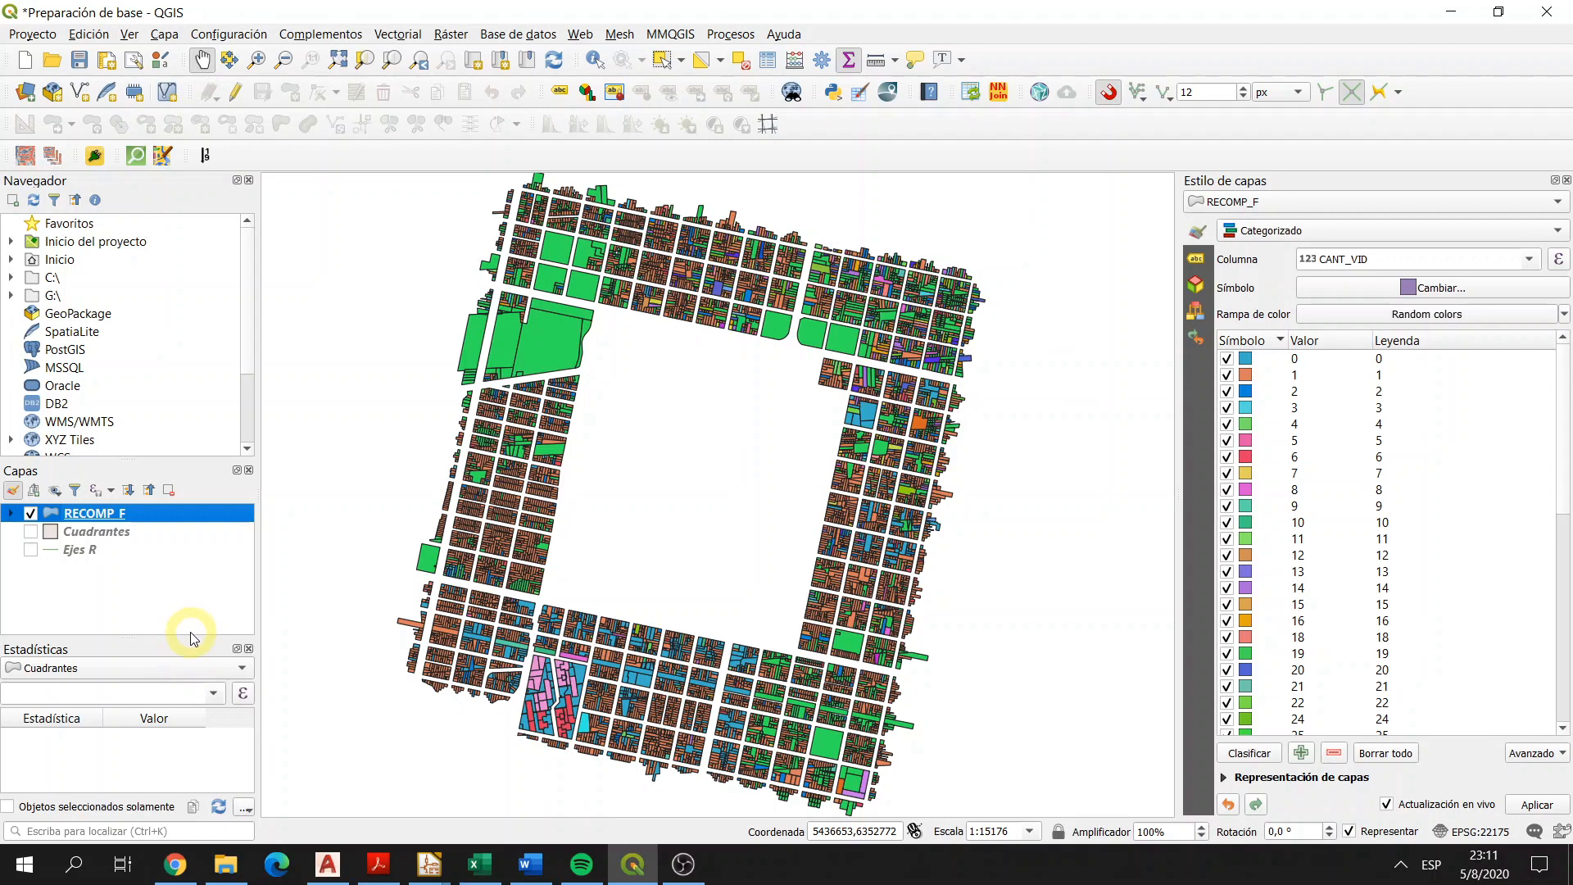
left_click_drag(193, 635, 194, 586)
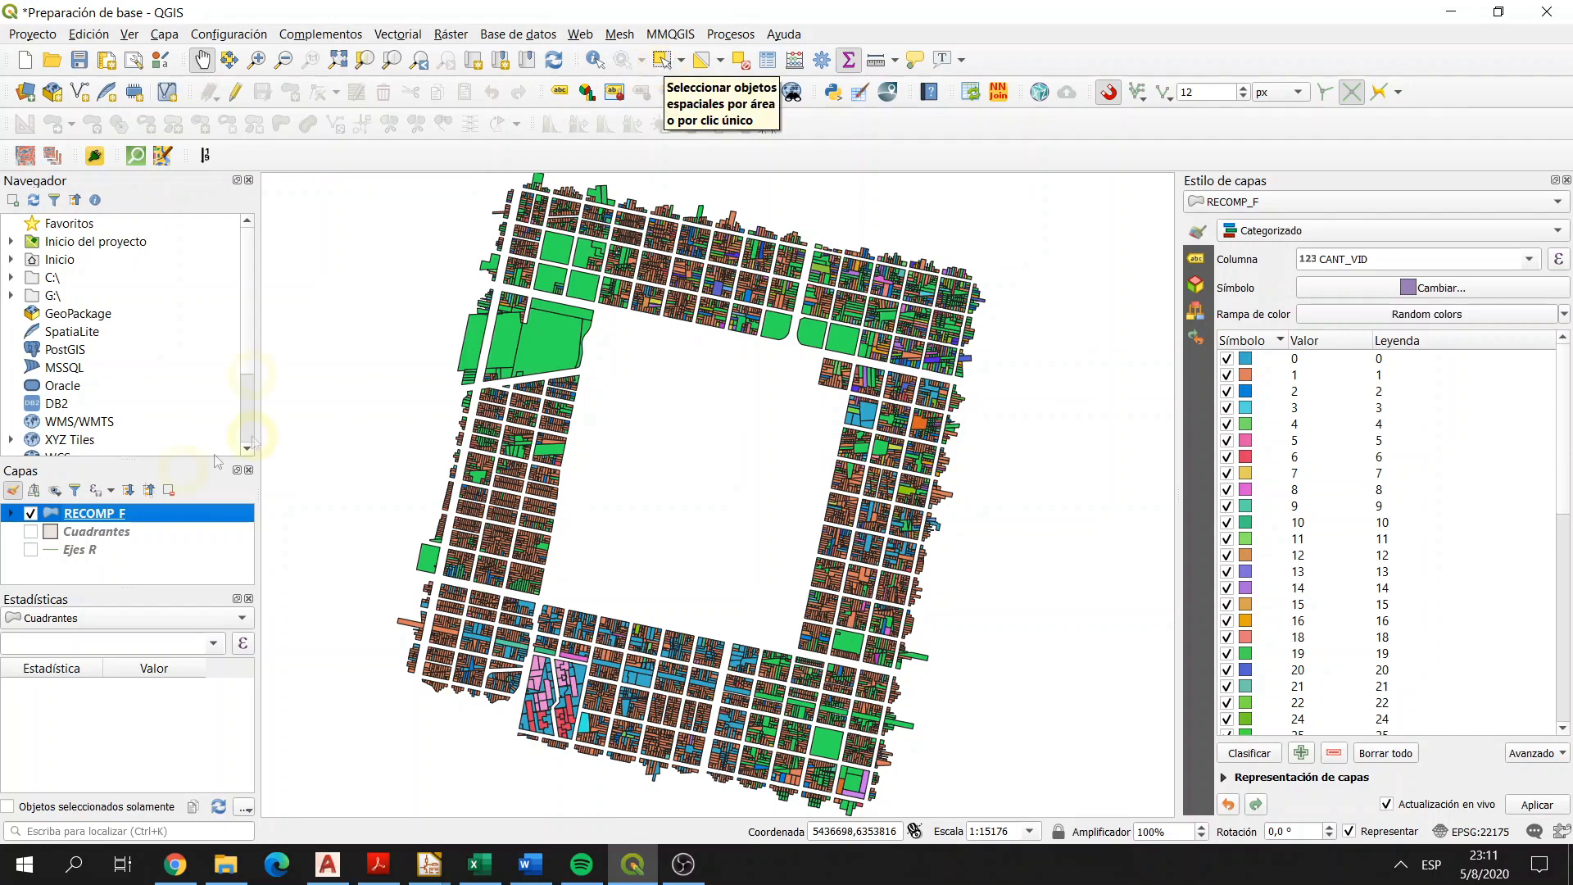
left_click(239, 618)
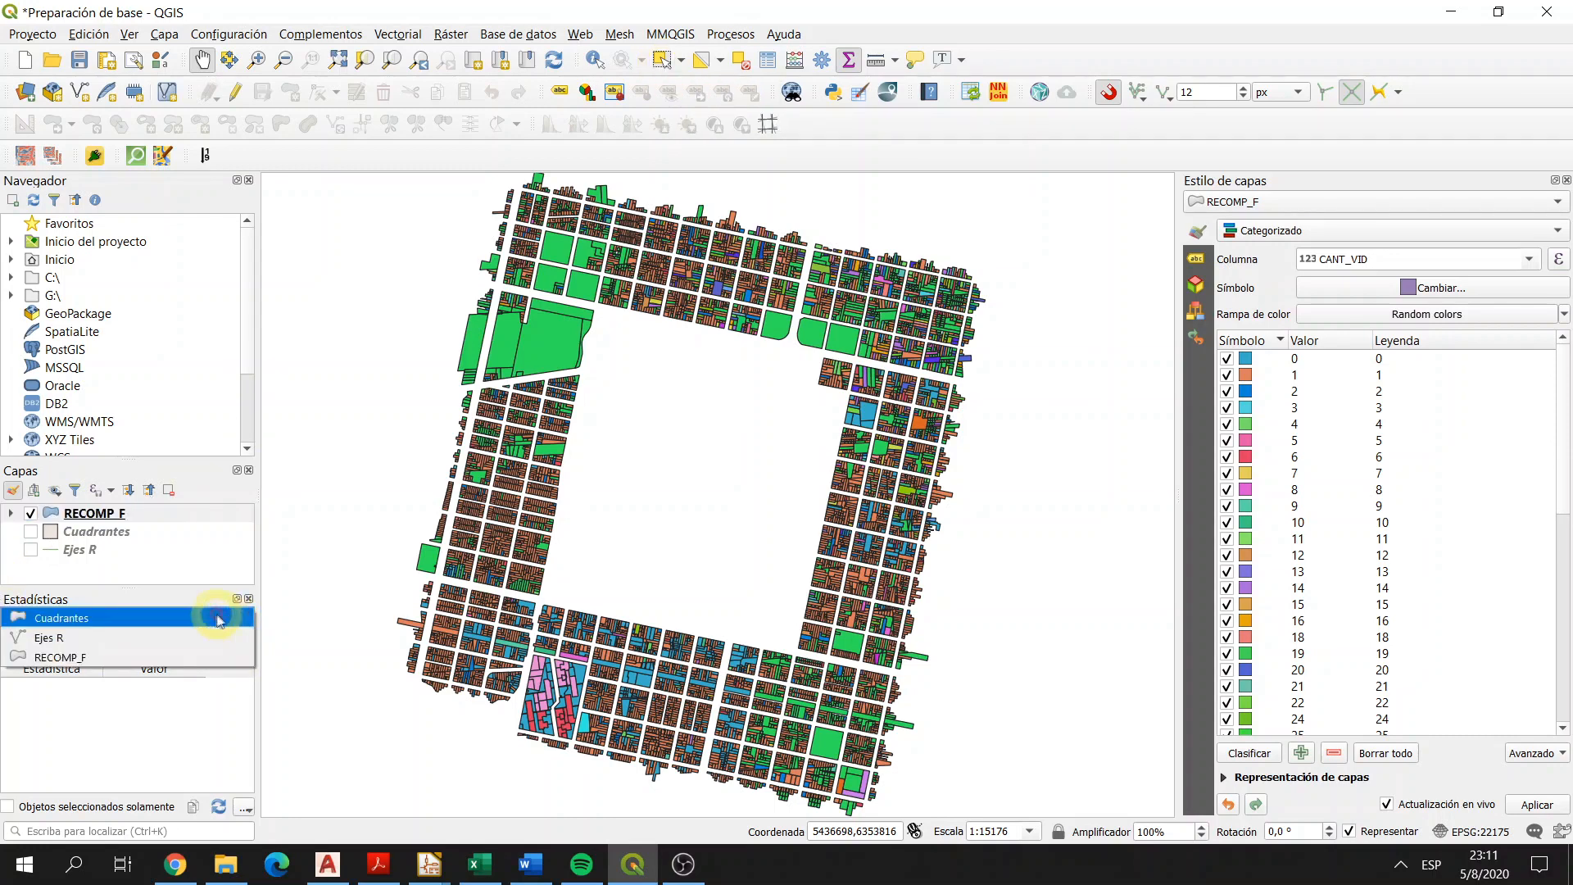
left_click(119, 658)
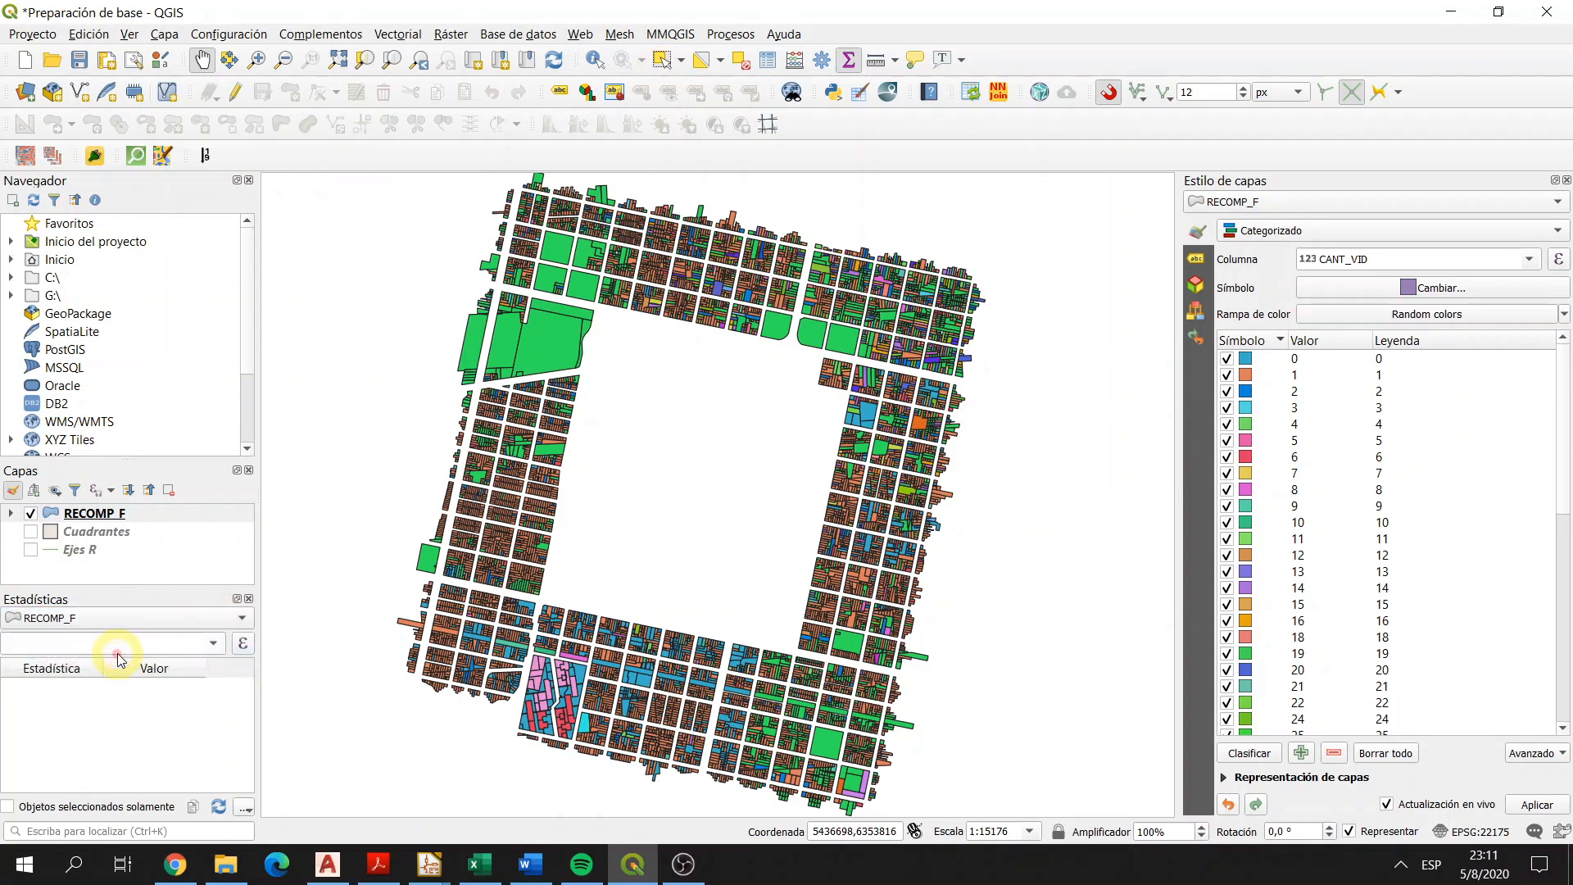
Step: Calculate the summary statistics for the CANT_VID field and review the complete list of results
left_click(215, 644)
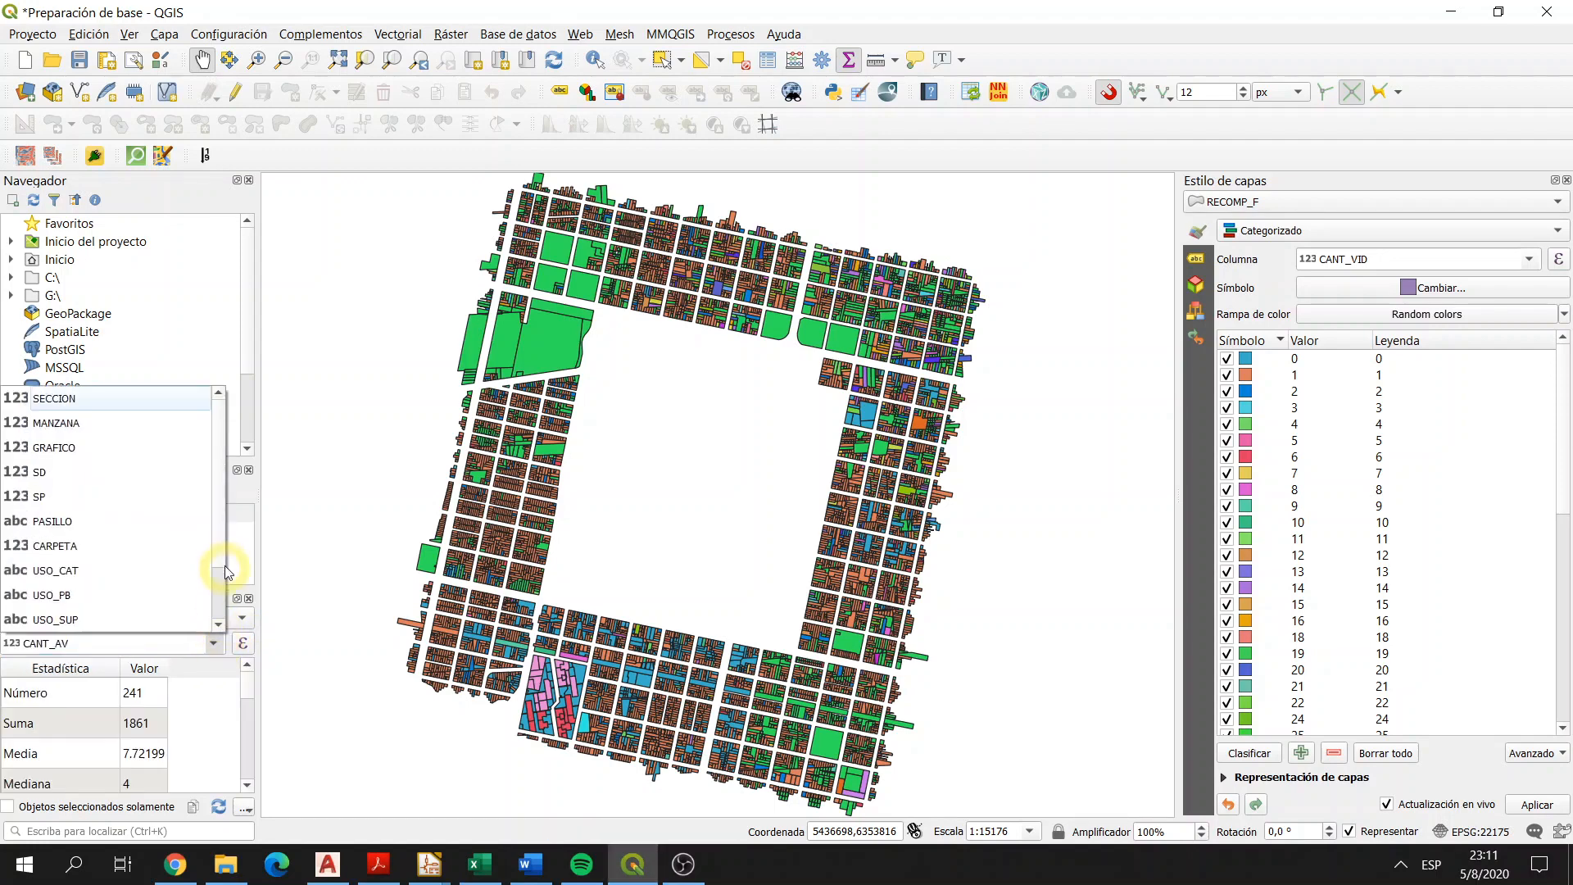
scroll(223, 549, "down", 3)
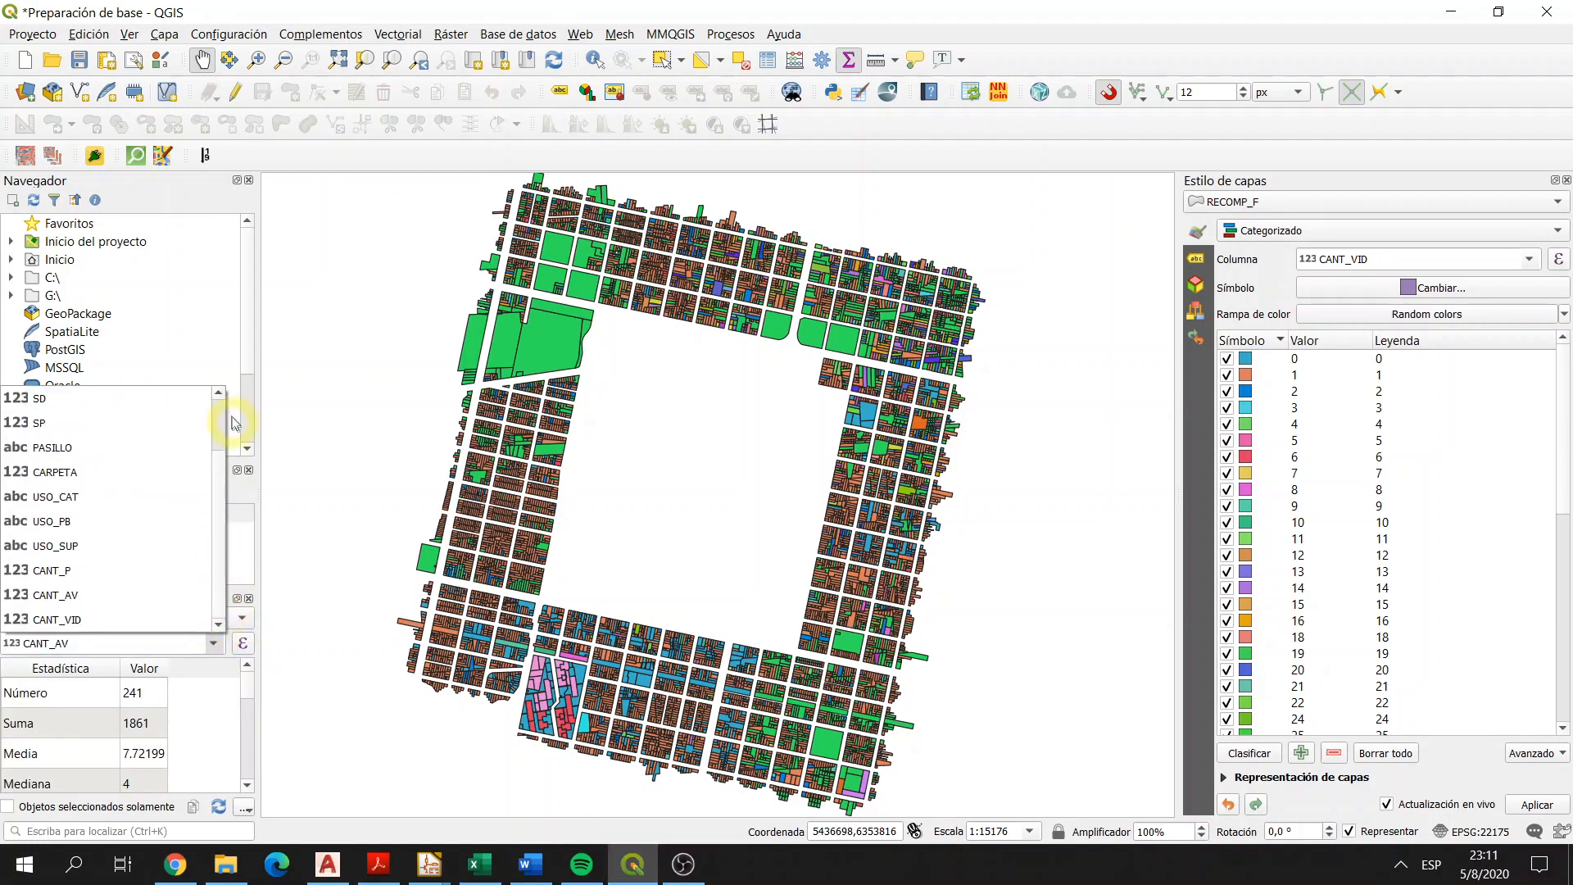
left_click(90, 623)
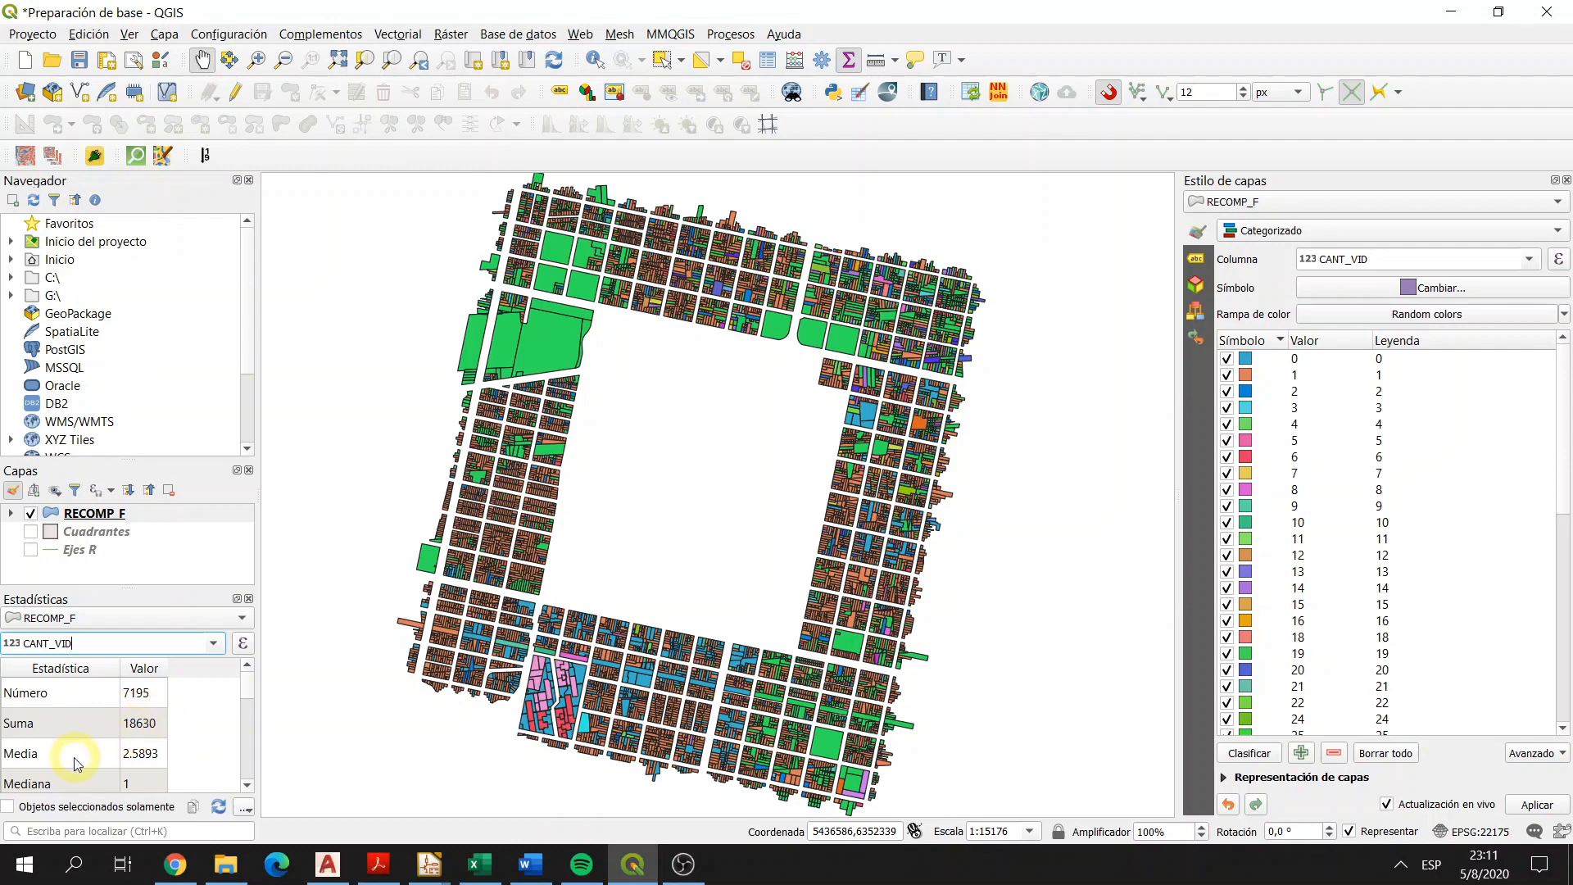
scroll(250, 691, "down", 3)
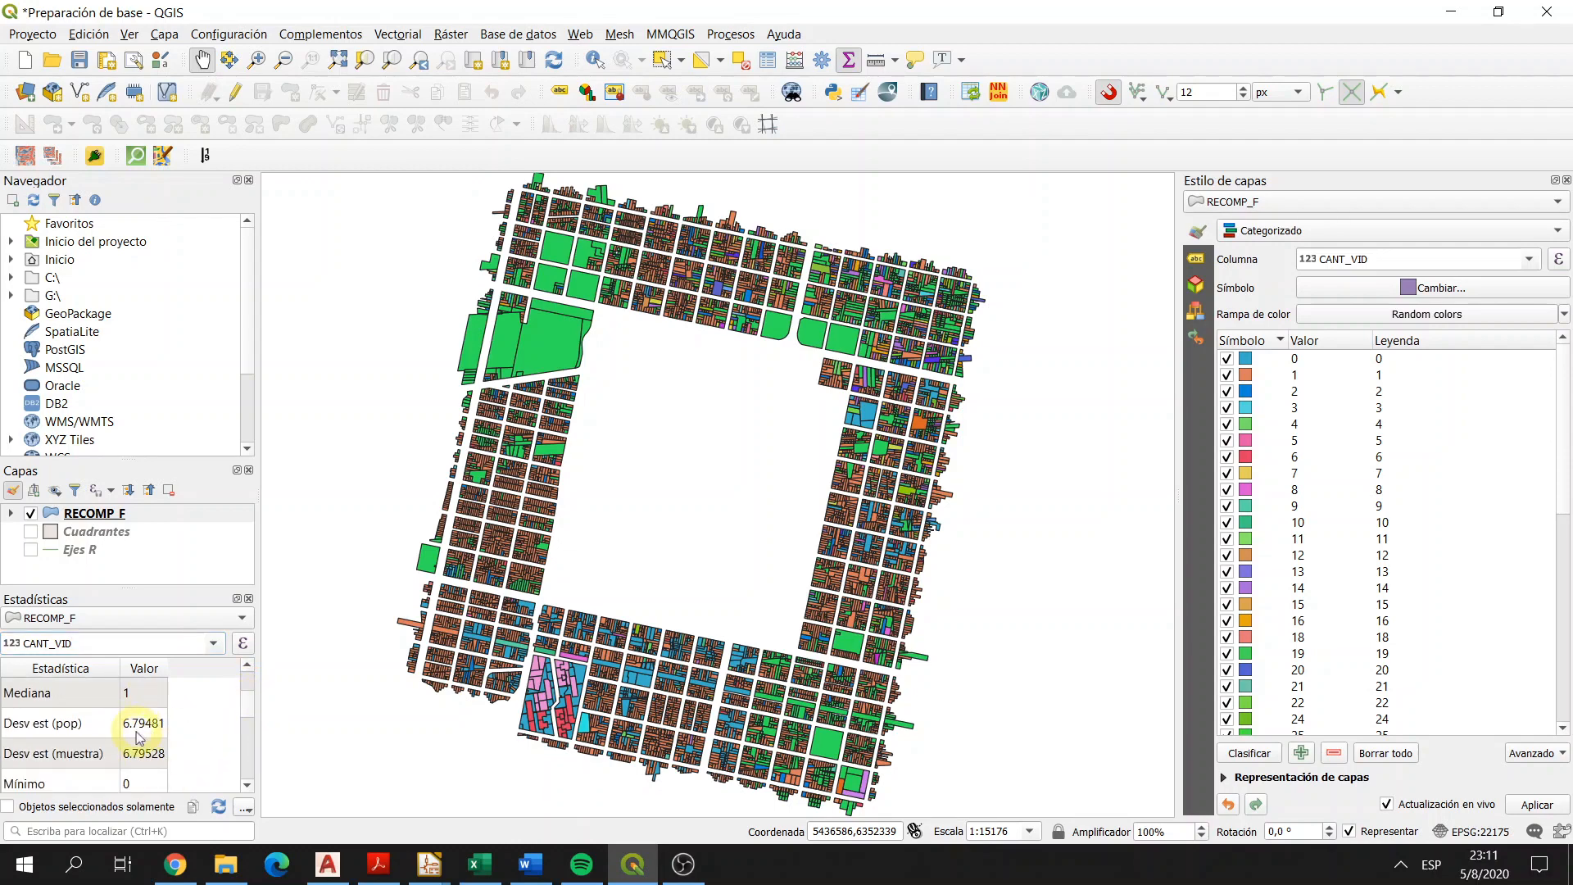
scroll(193, 758, "down", 3)
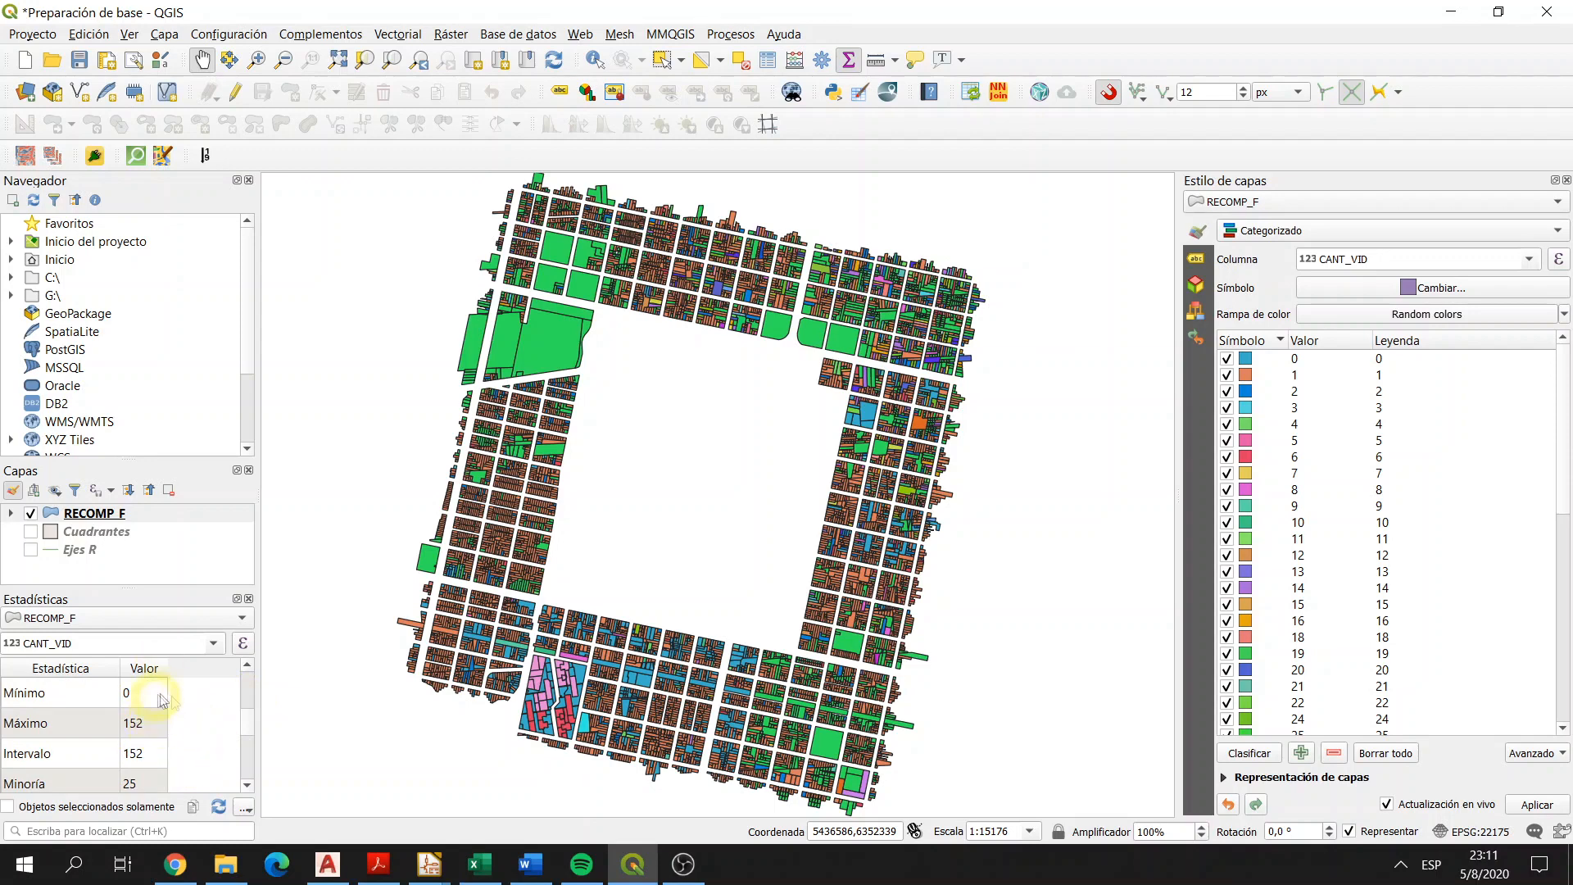
scroll(250, 732, "down", 4)
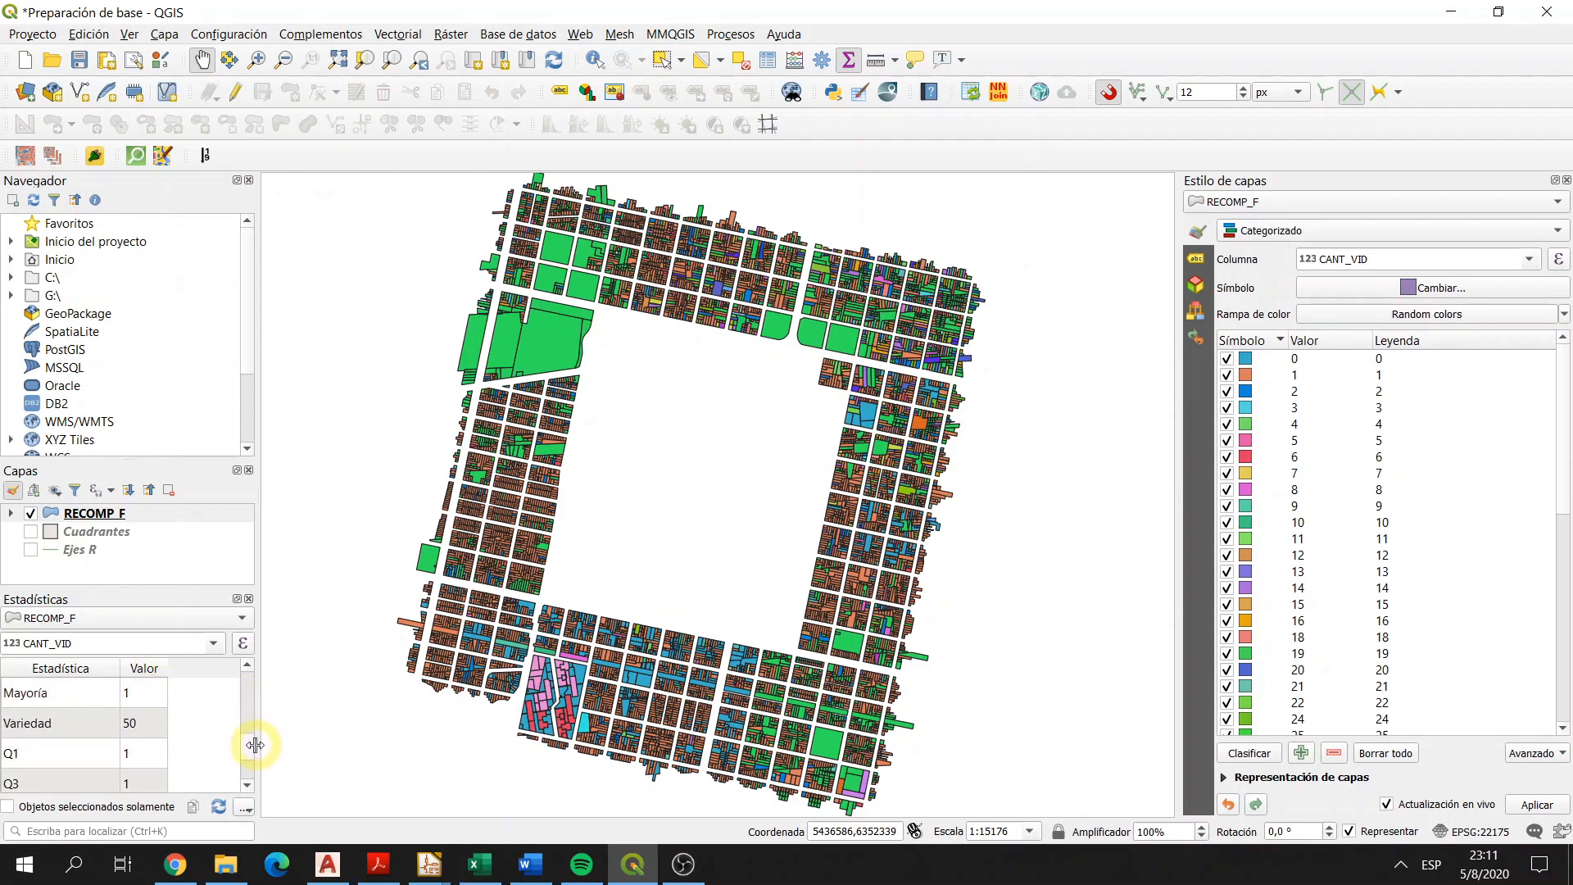
scroll(254, 742, "up", 10)
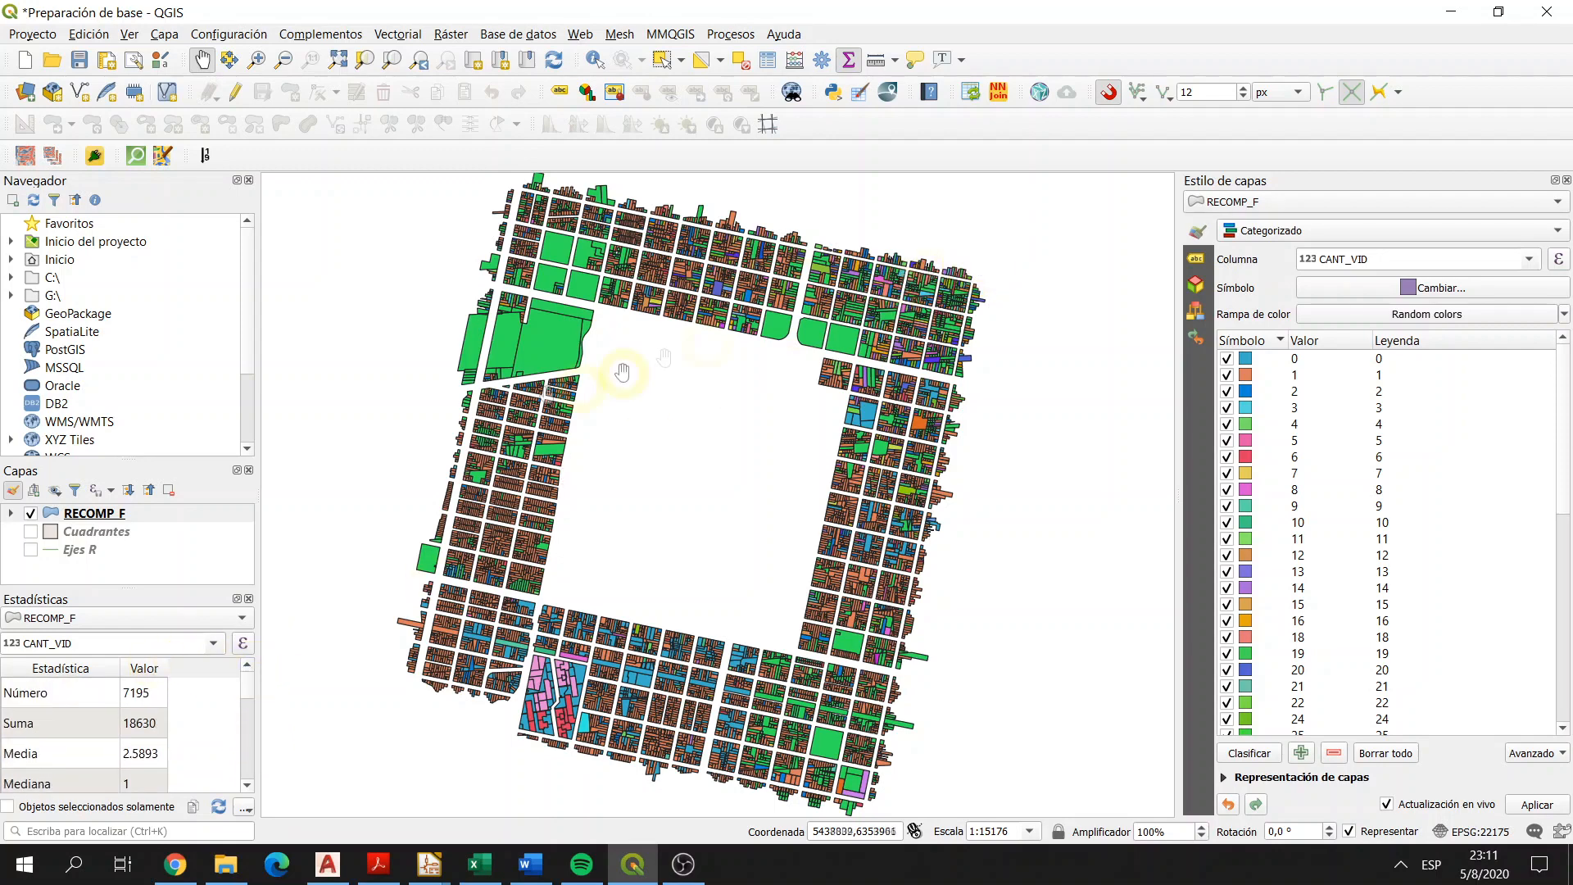
Step: Select every parcel of the block at the map's northeastern corner and limit the CANT_VID statistics to the selected features
left_click(660, 59)
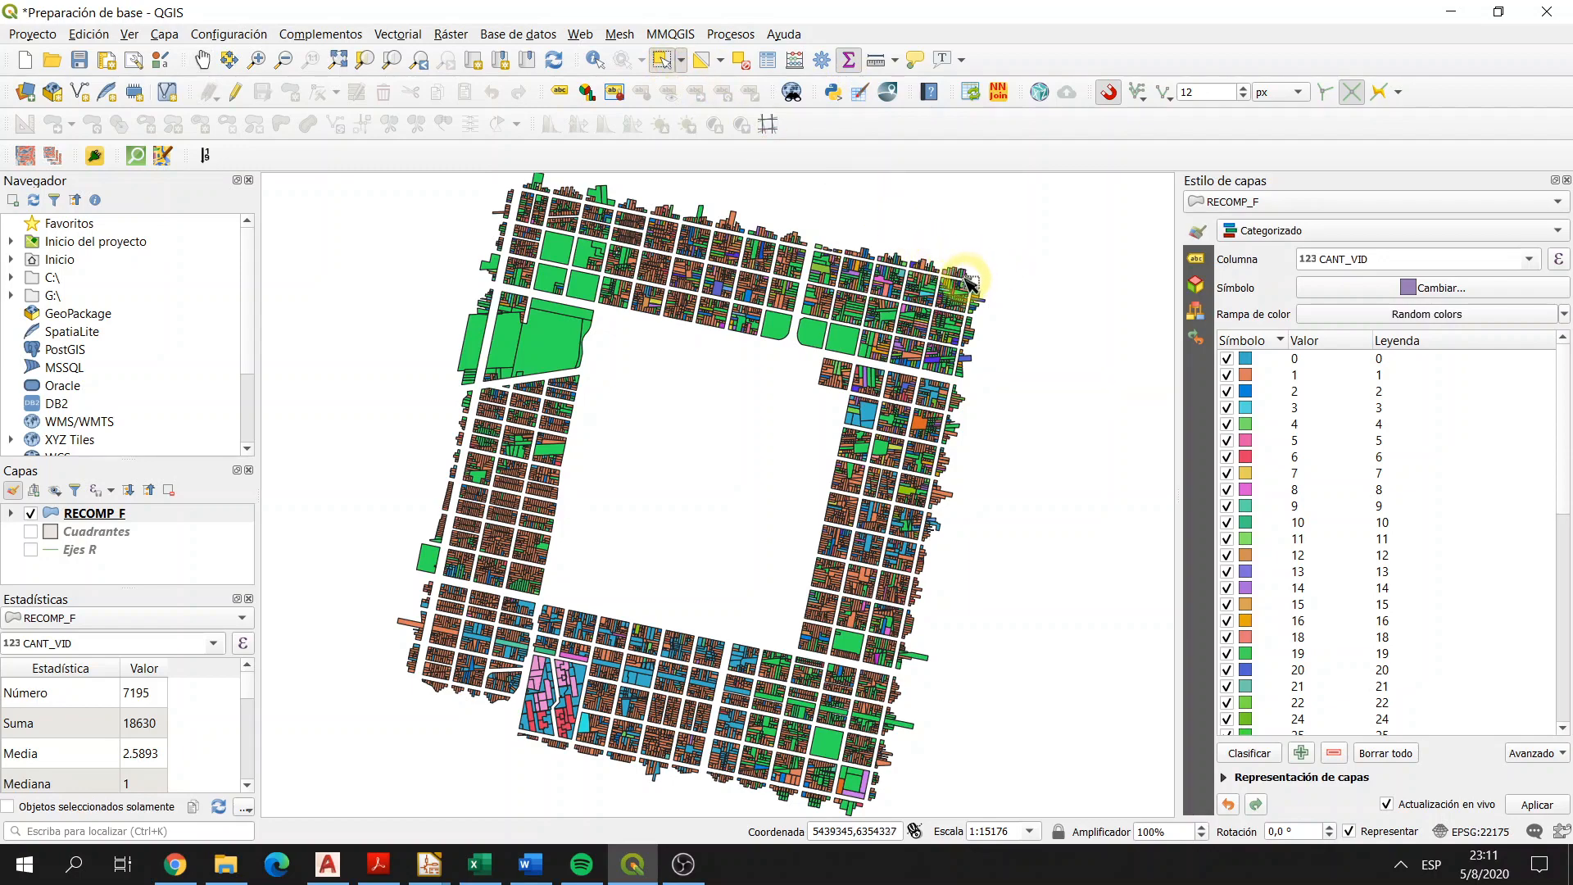
scroll(971, 278, "up", 1)
scroll(971, 279, "up", 2)
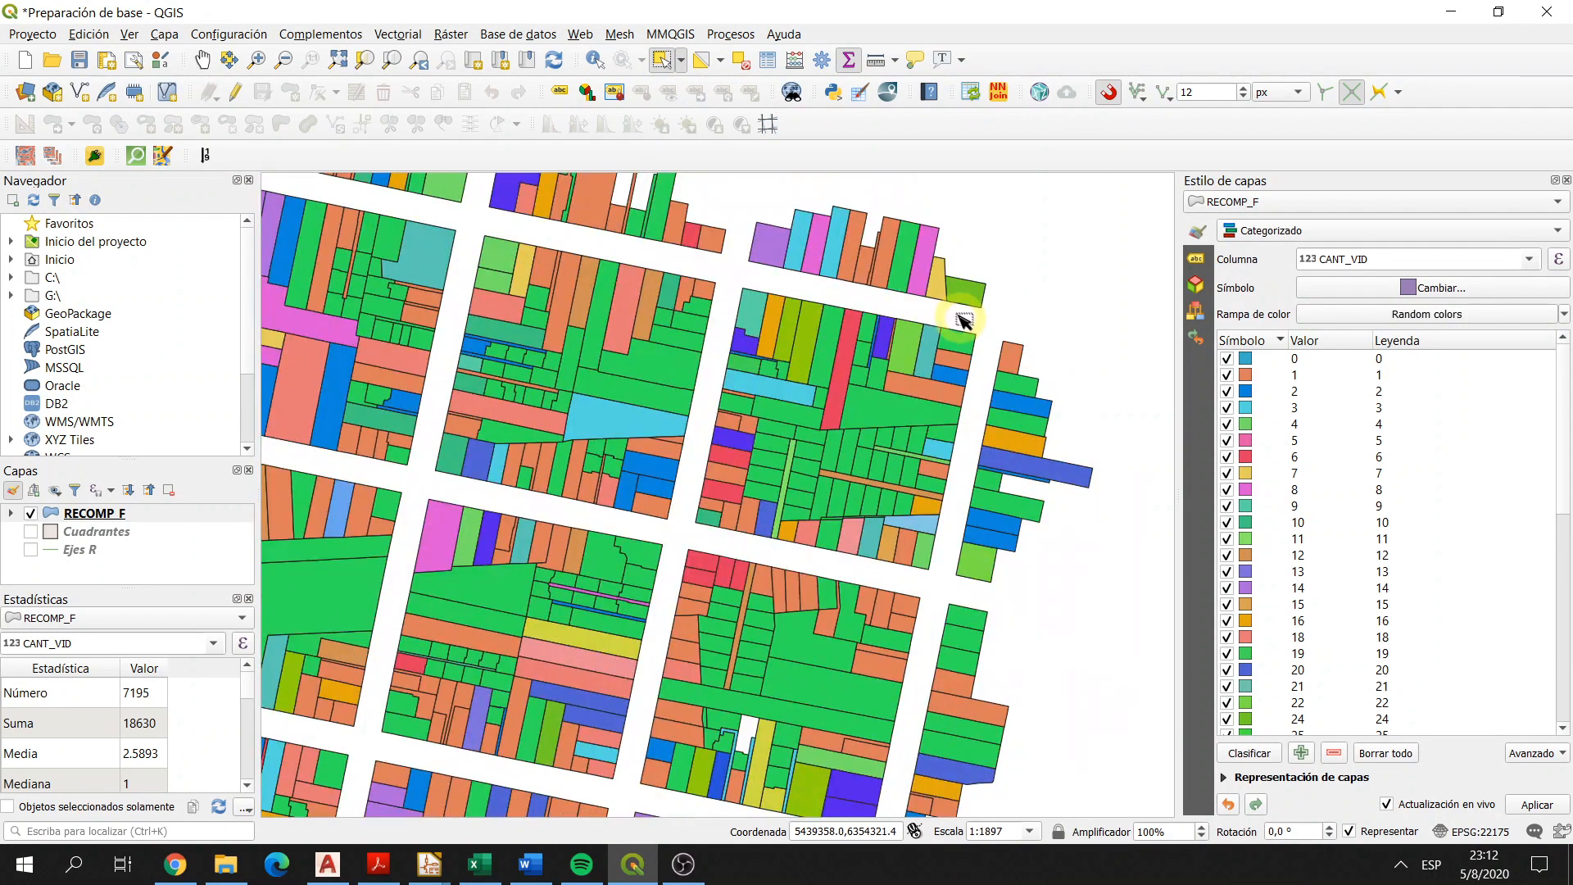
left_click_drag(944, 328, 731, 533)
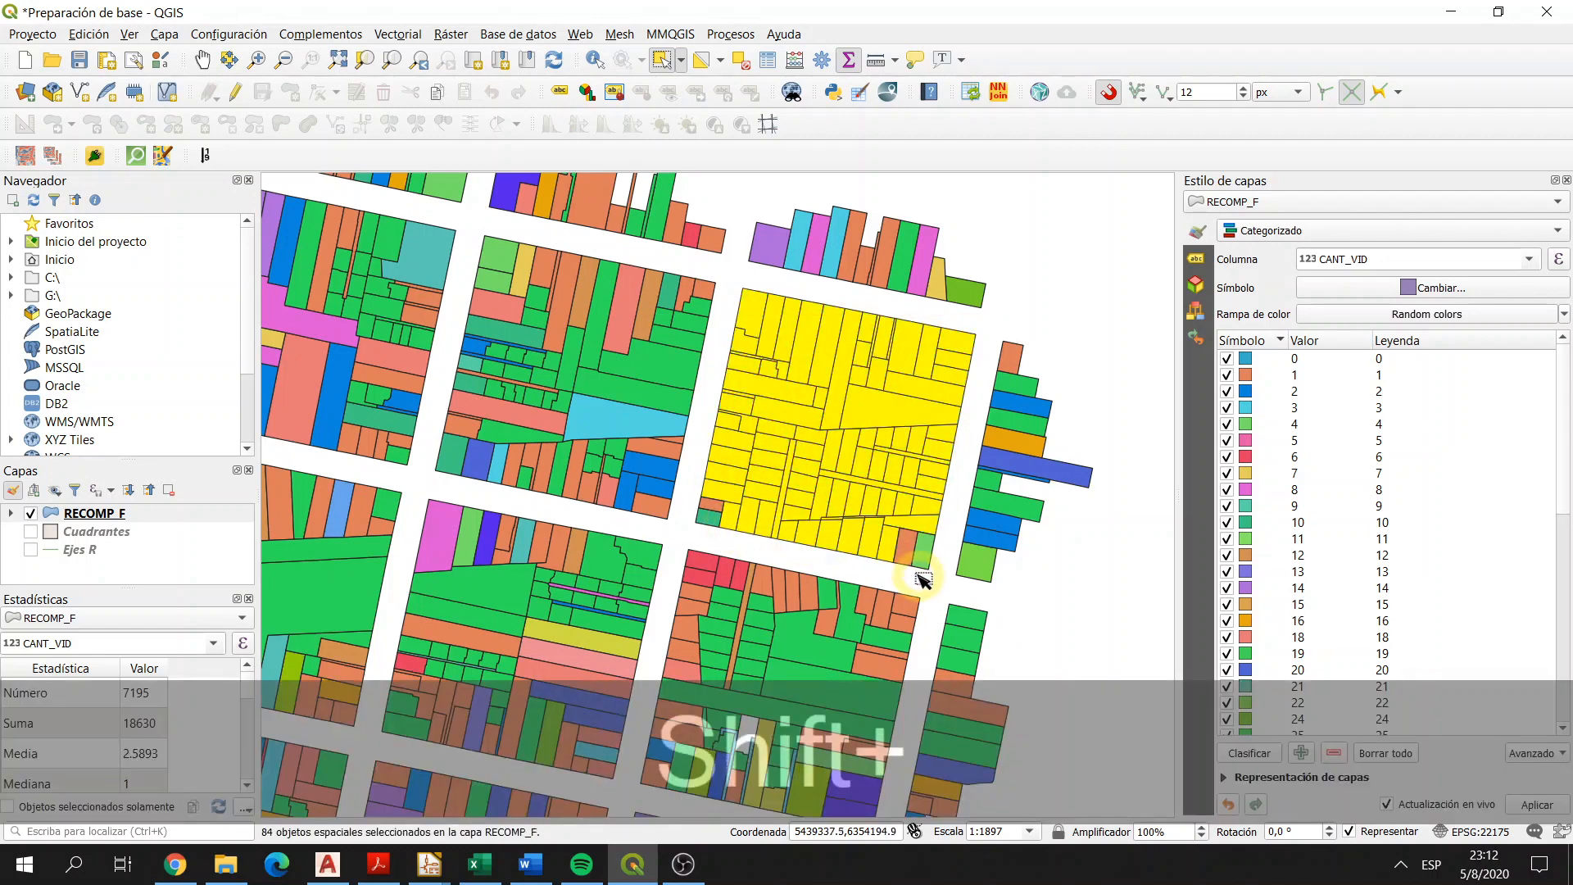
left_click(703, 514, "shift")
left_click(706, 503, "shift")
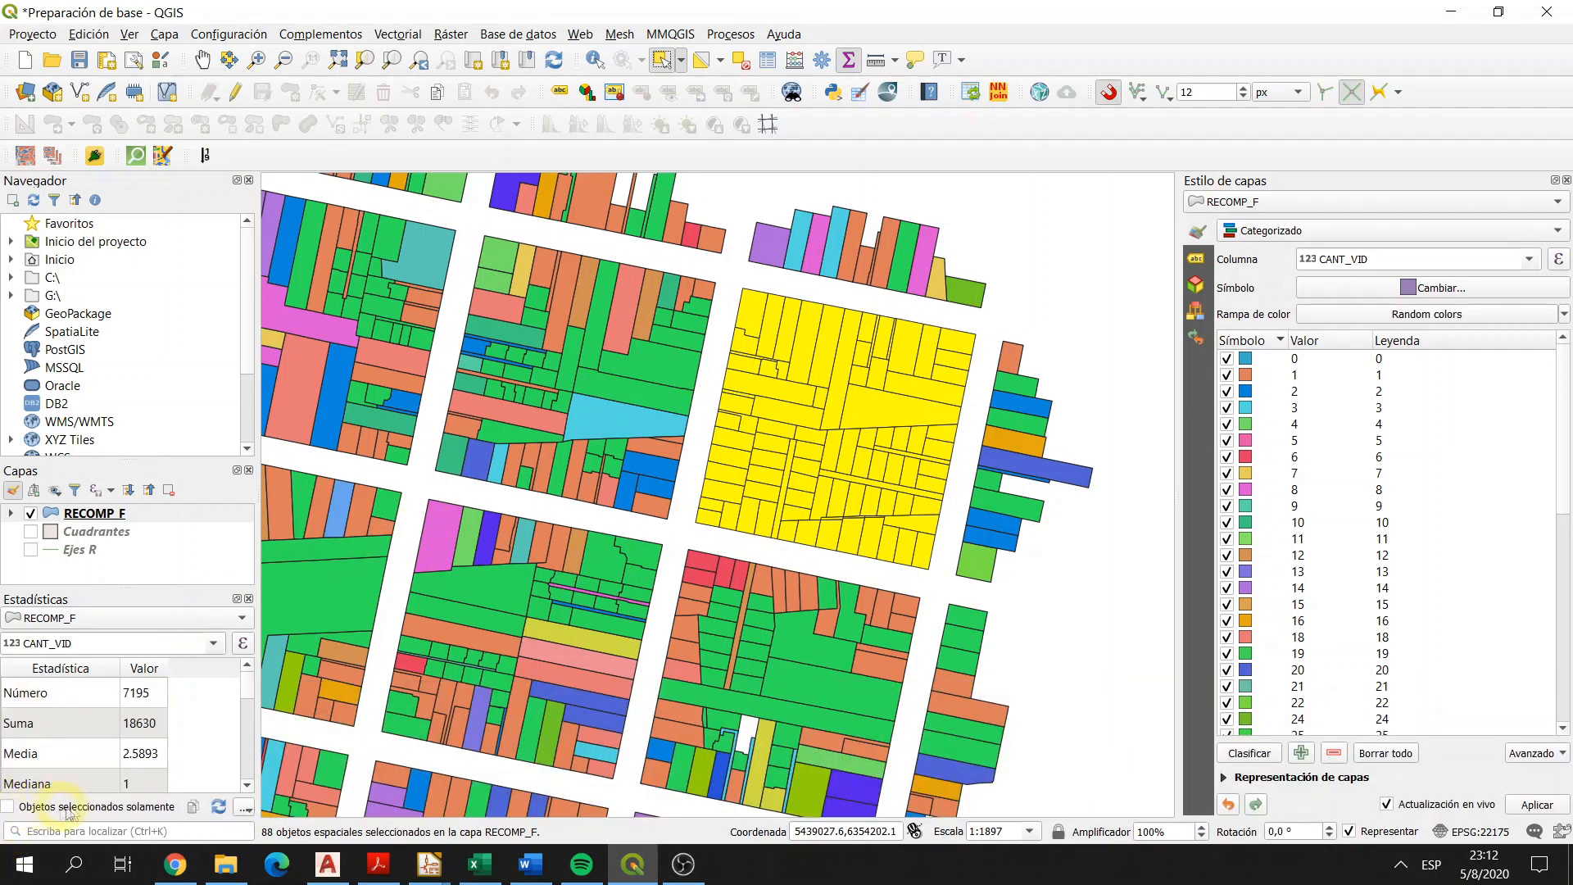
left_click(8, 809)
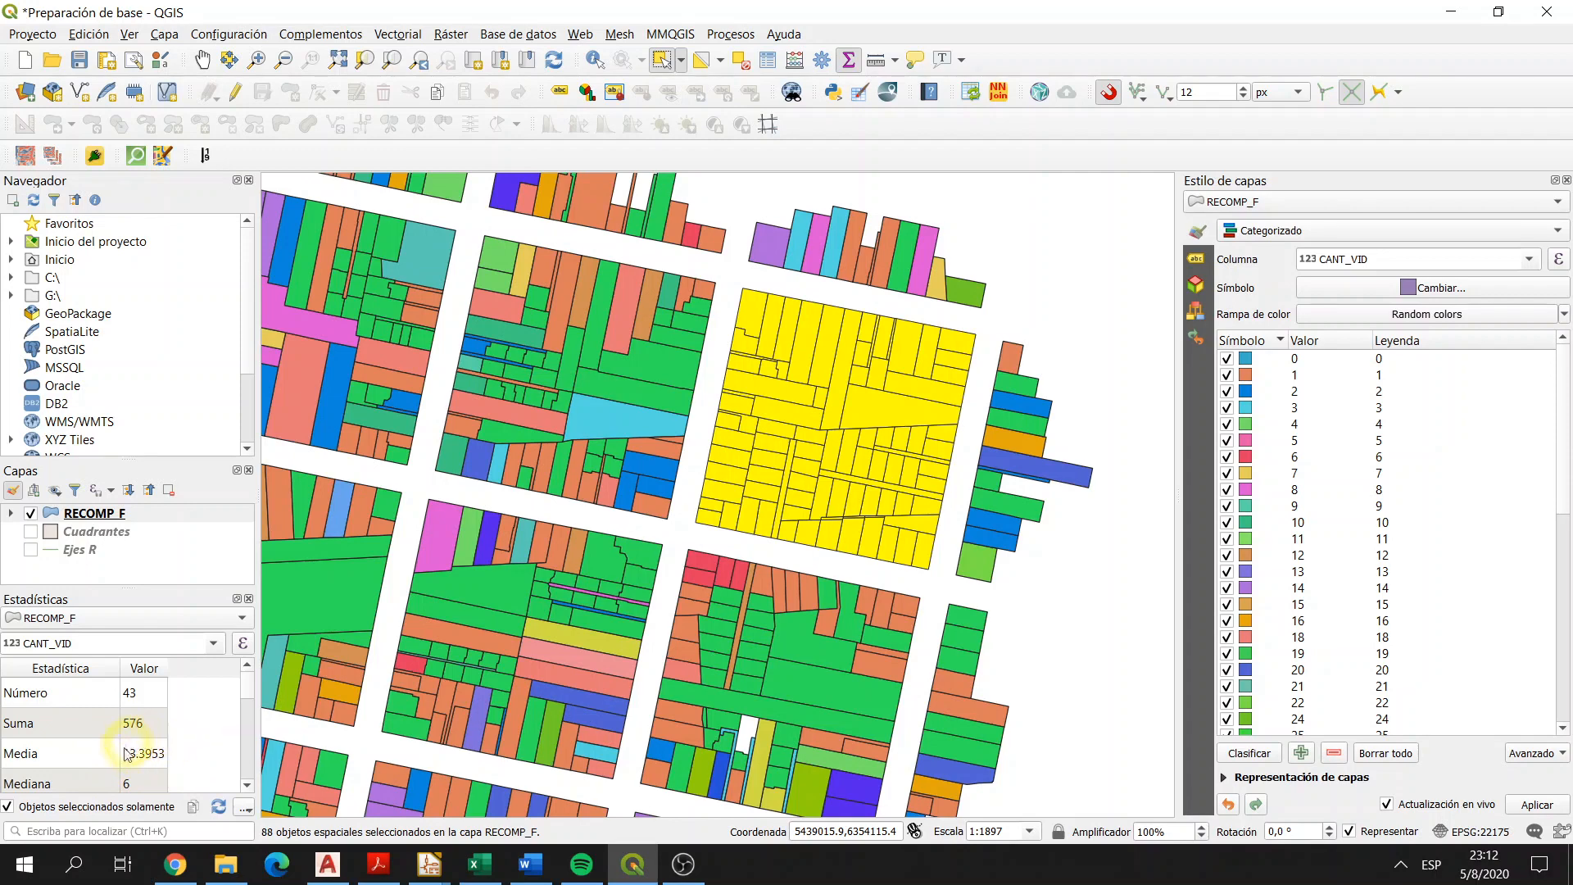
left_click_drag(246, 687, 245, 667)
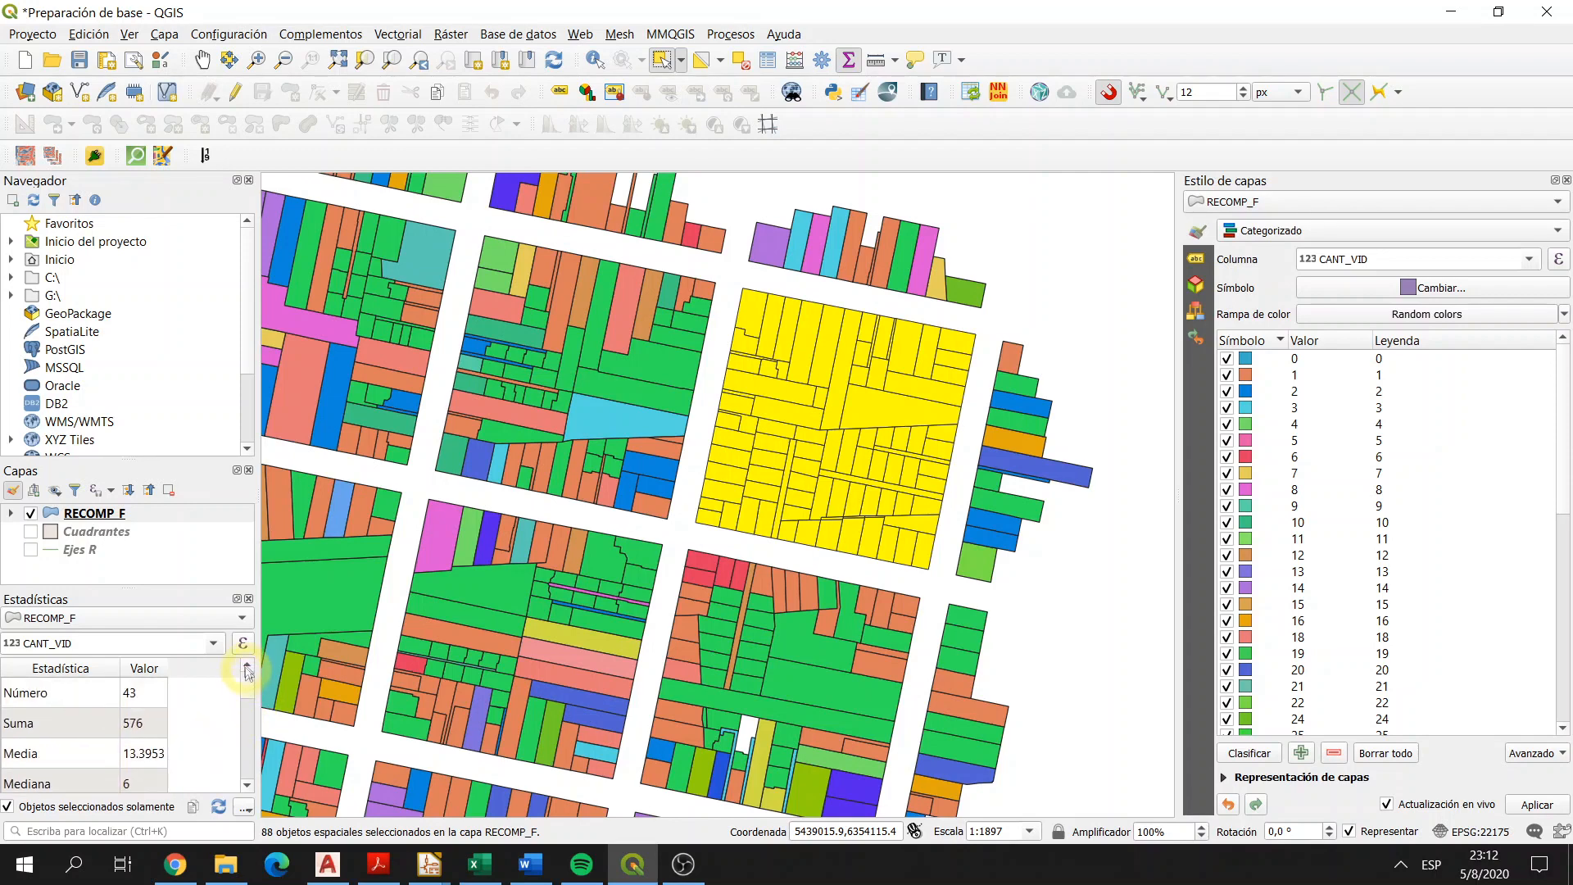
Step: Return the statistics to all features and clear the parcel selection, with the whole study area in view
left_click(9, 807)
left_click(1082, 287)
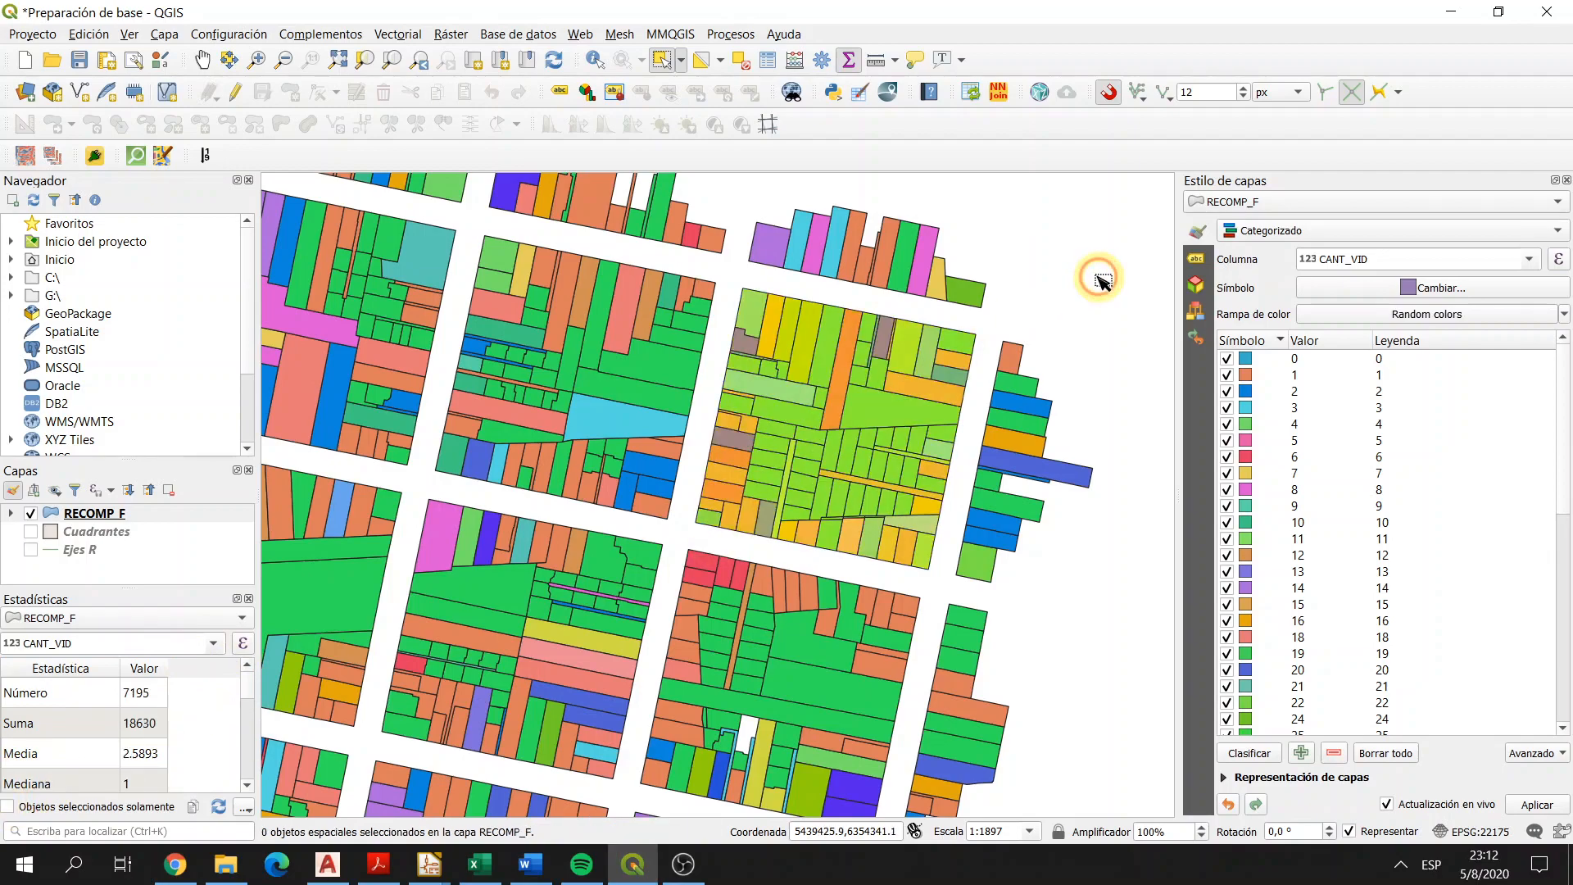
scroll(912, 481, "down", 3)
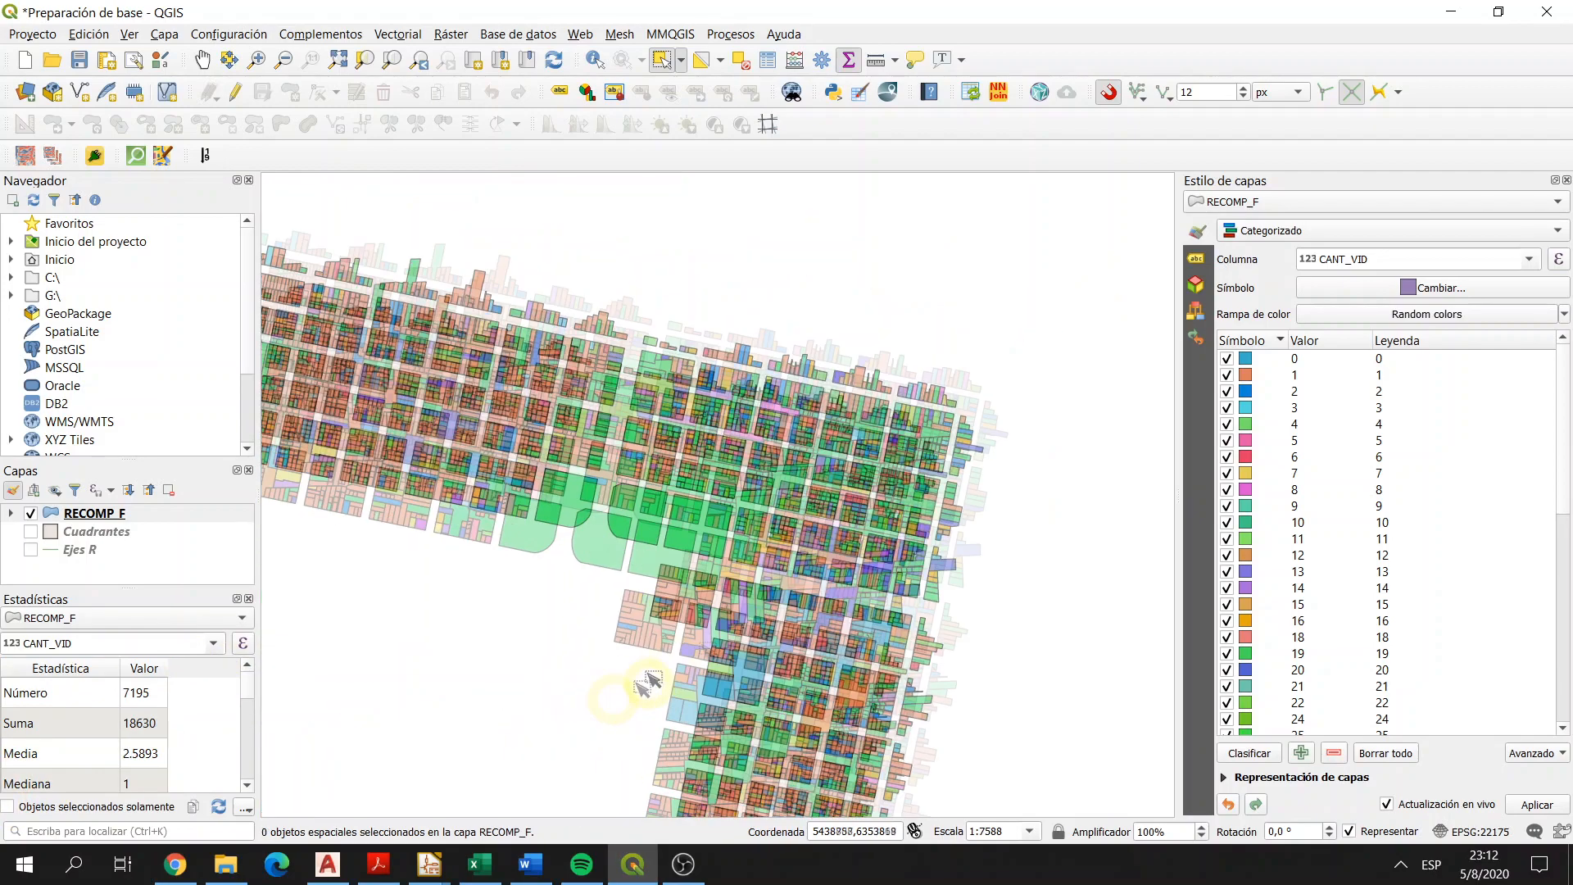
left_click_drag(728, 682, 739, 534)
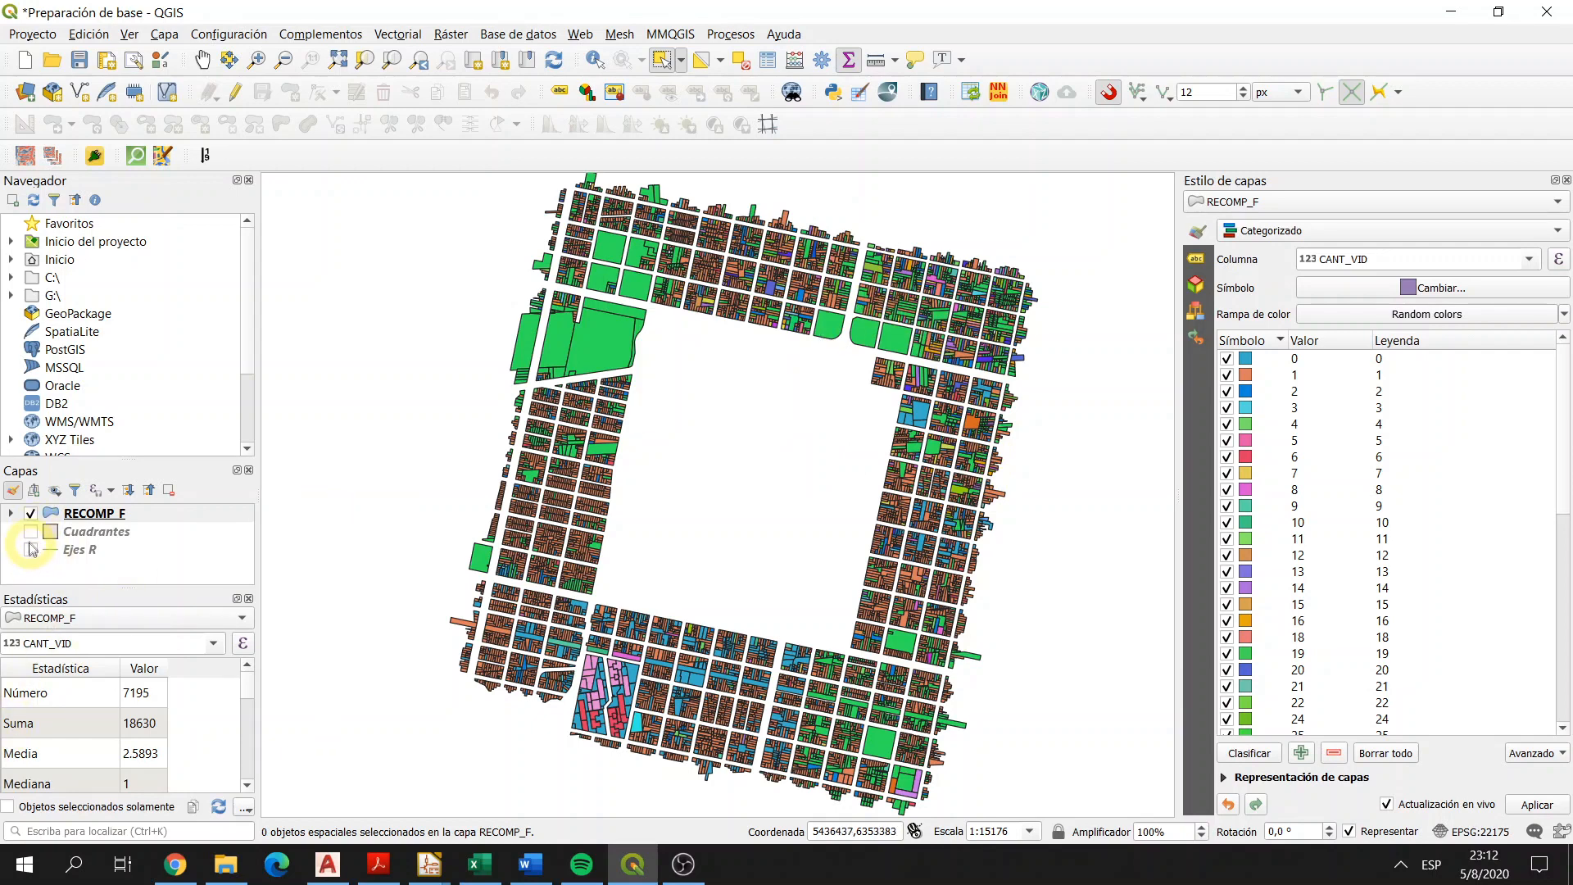
Step: Show the Cuadrantes layer instead of RECOMP_F, make it active and identify the quadrant at the grid's northeastern corner
left_click(30, 513)
left_click(30, 532)
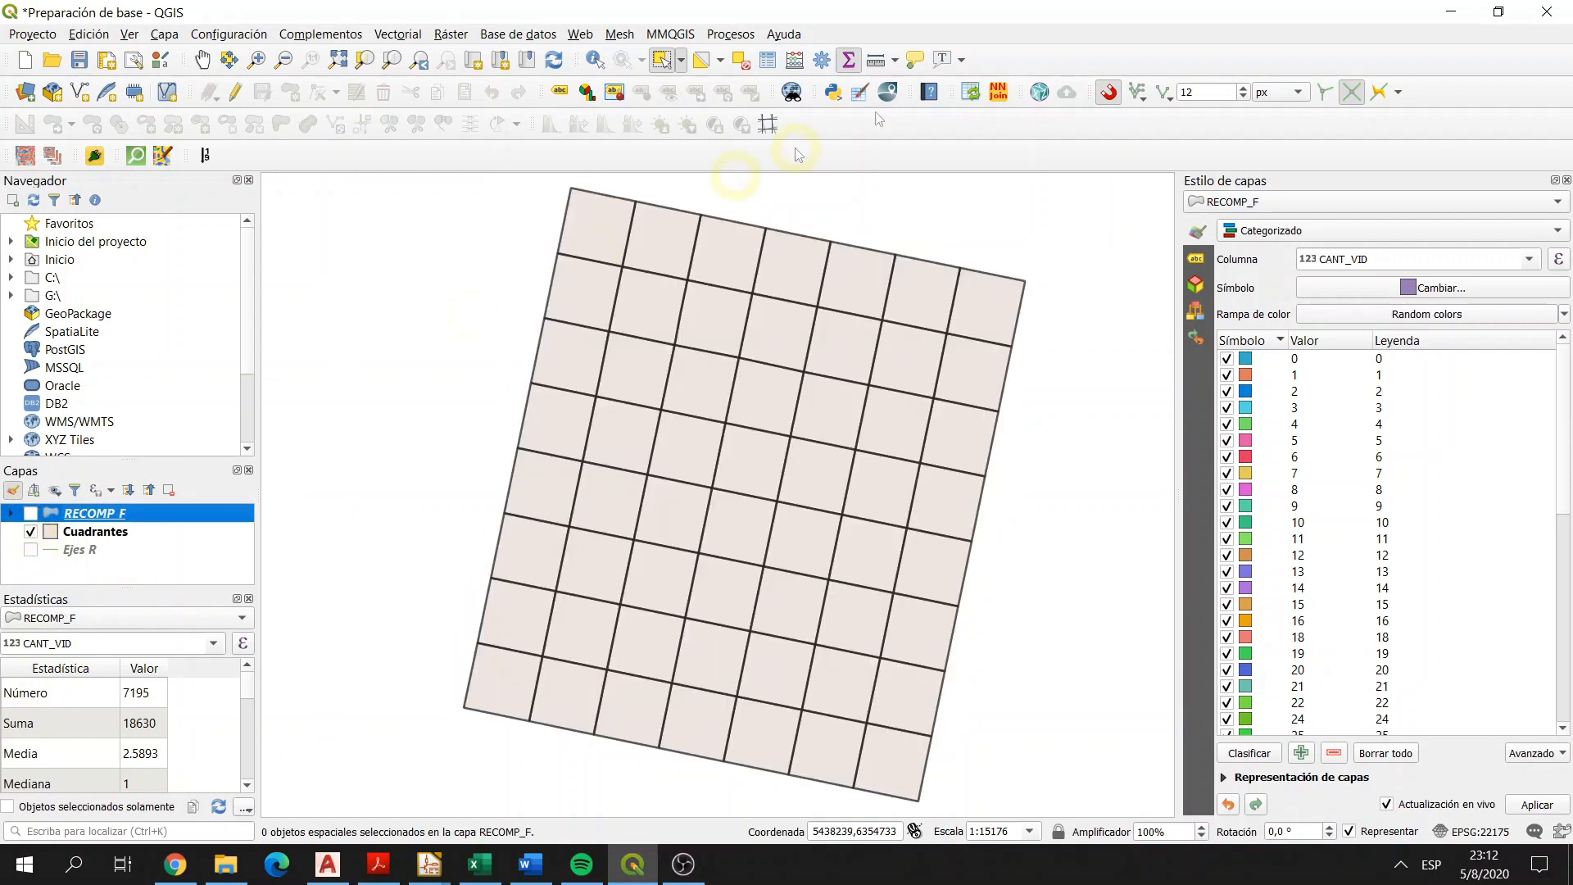
left_click(595, 62)
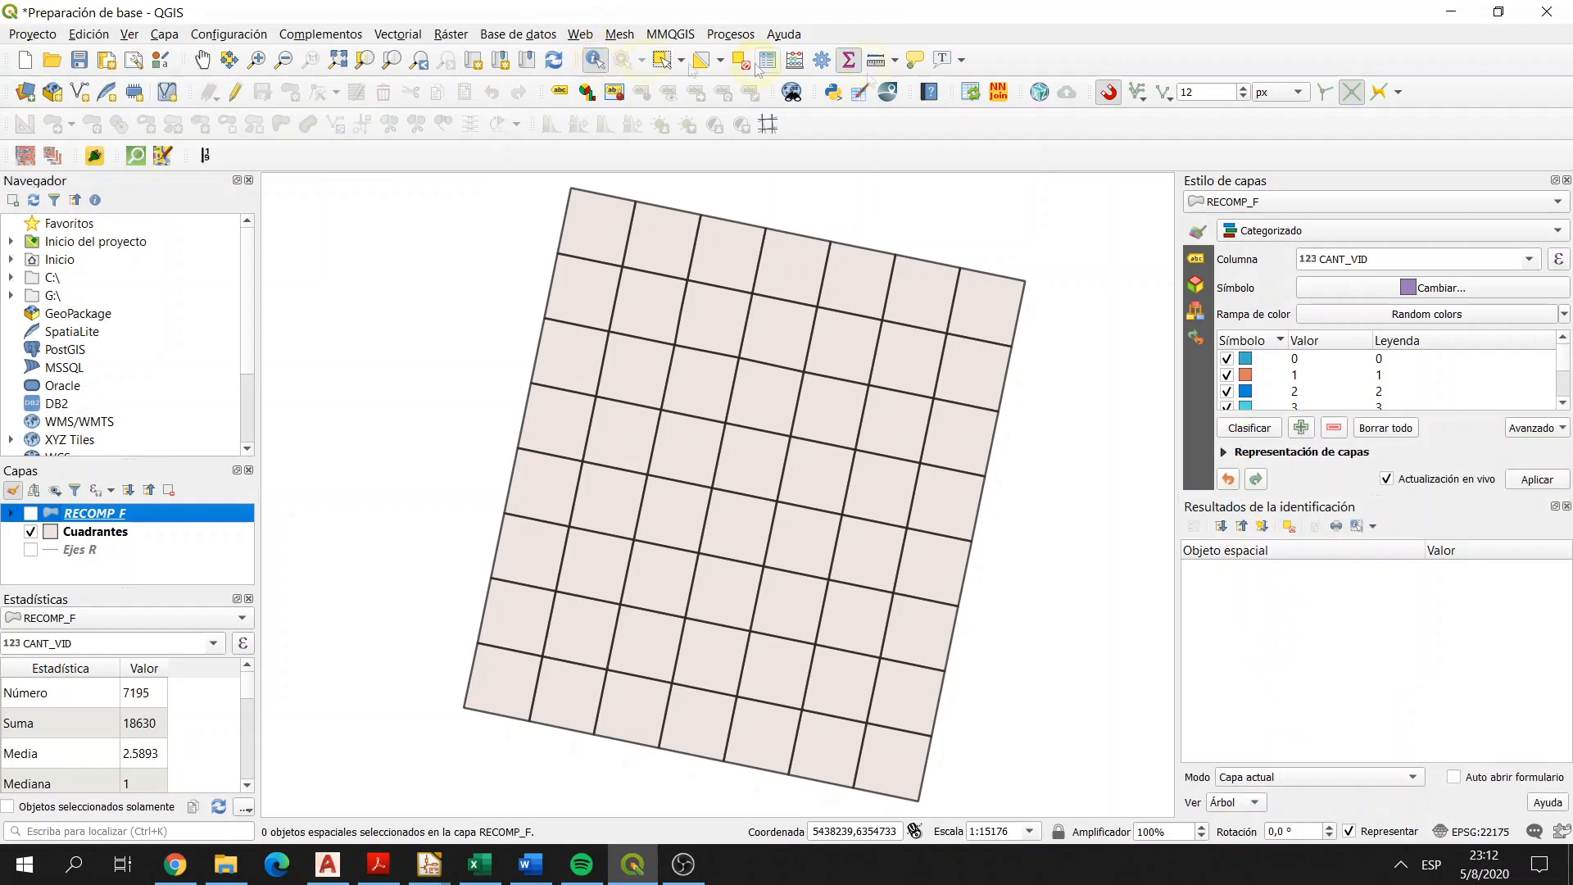
left_click(993, 319)
left_click(122, 529)
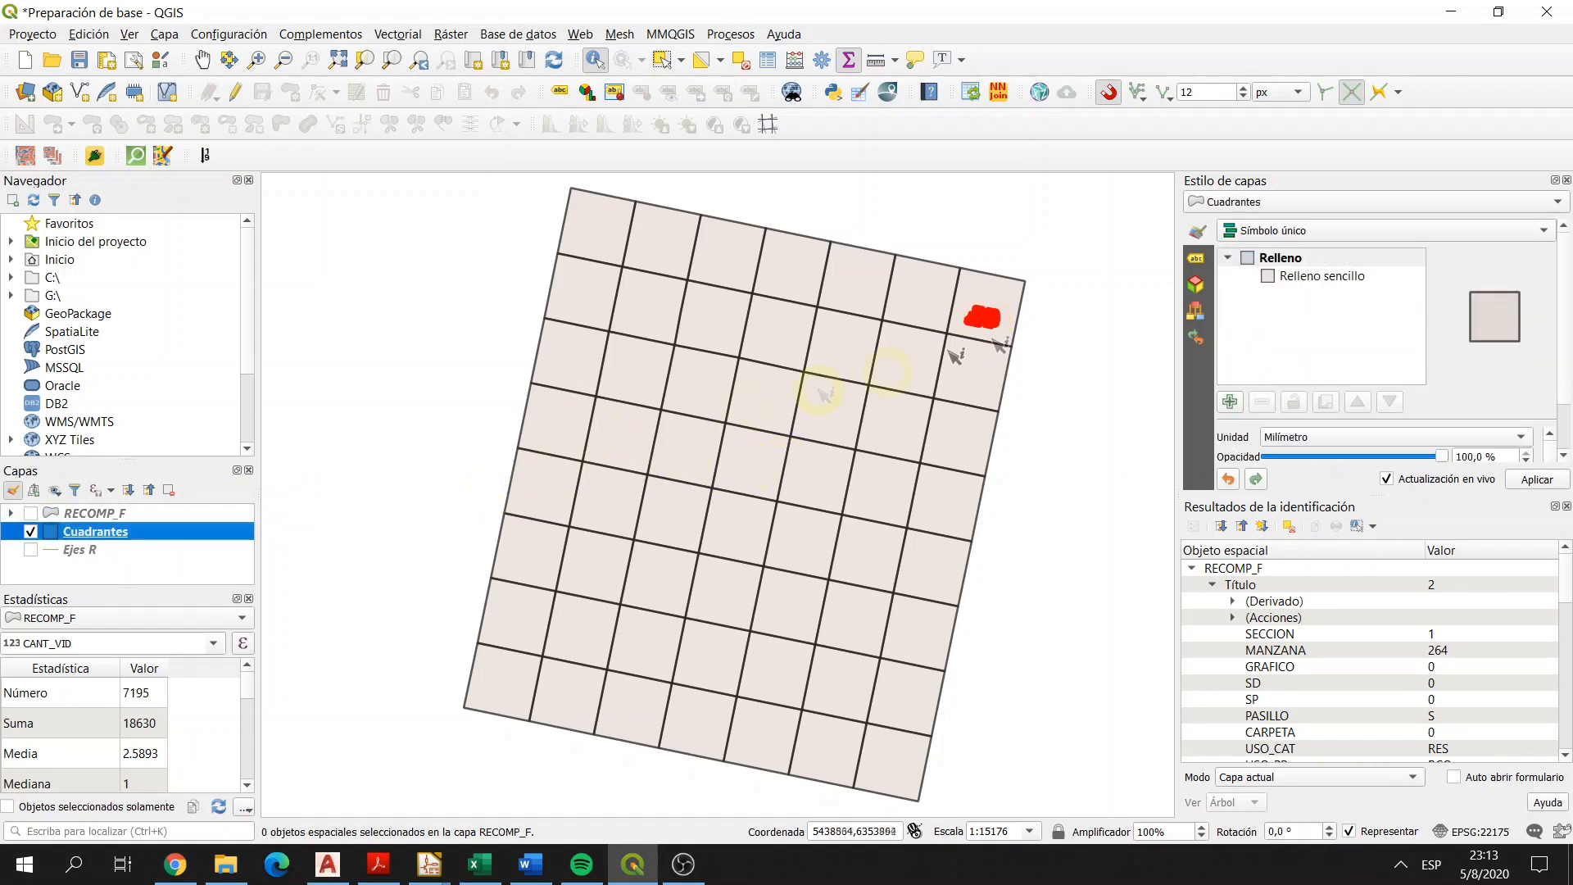
left_click(1016, 297)
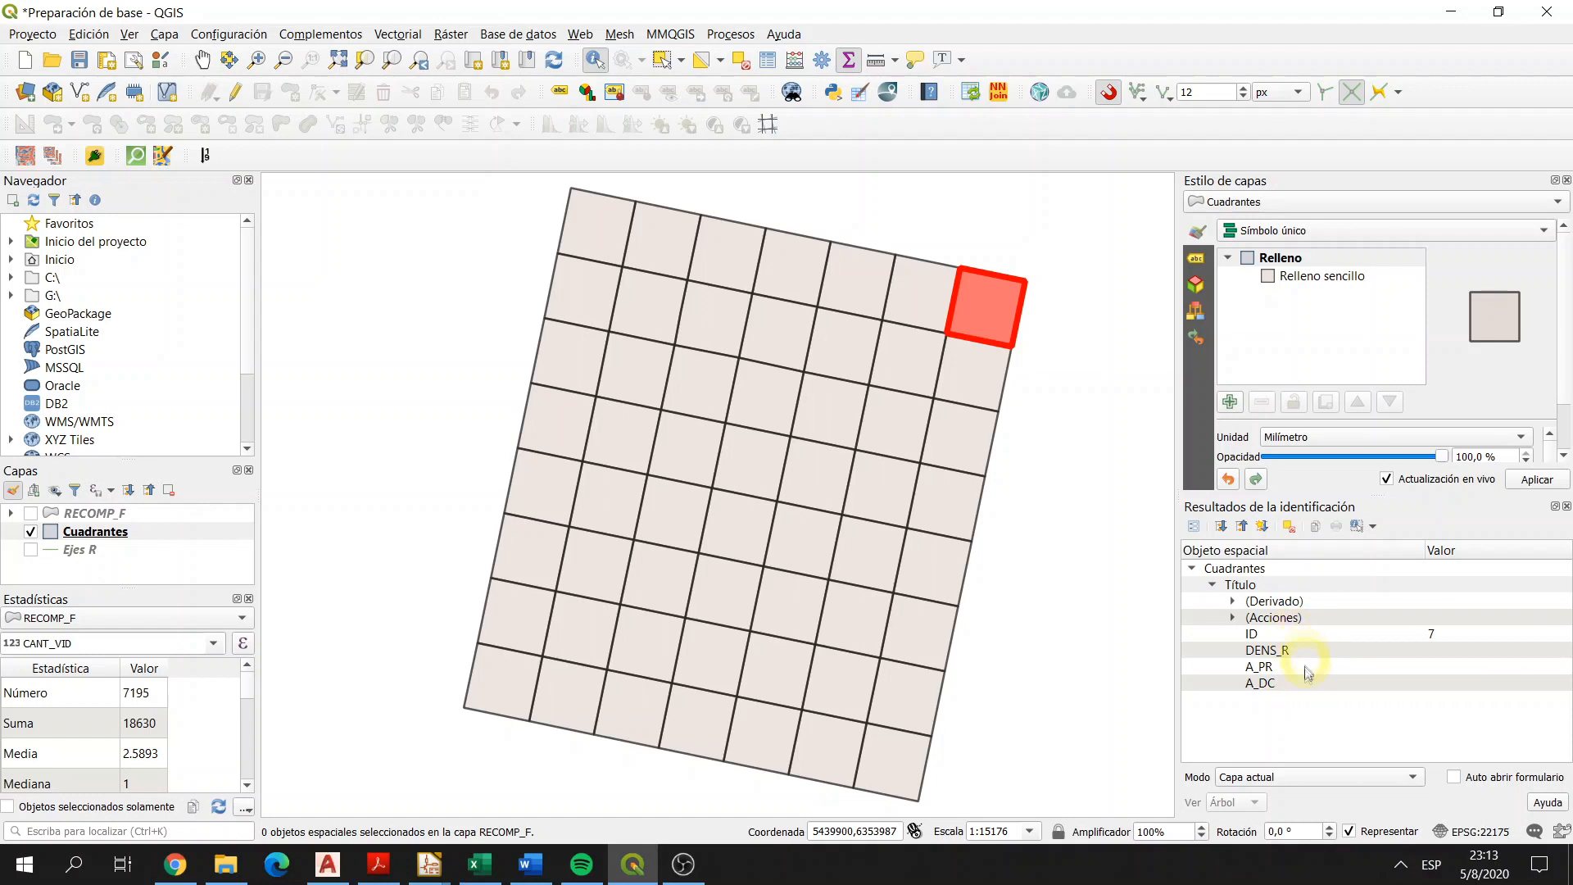
Step: Expand the identified quadrant's derived attributes and examine its perimeter and area
left_click(1233, 603)
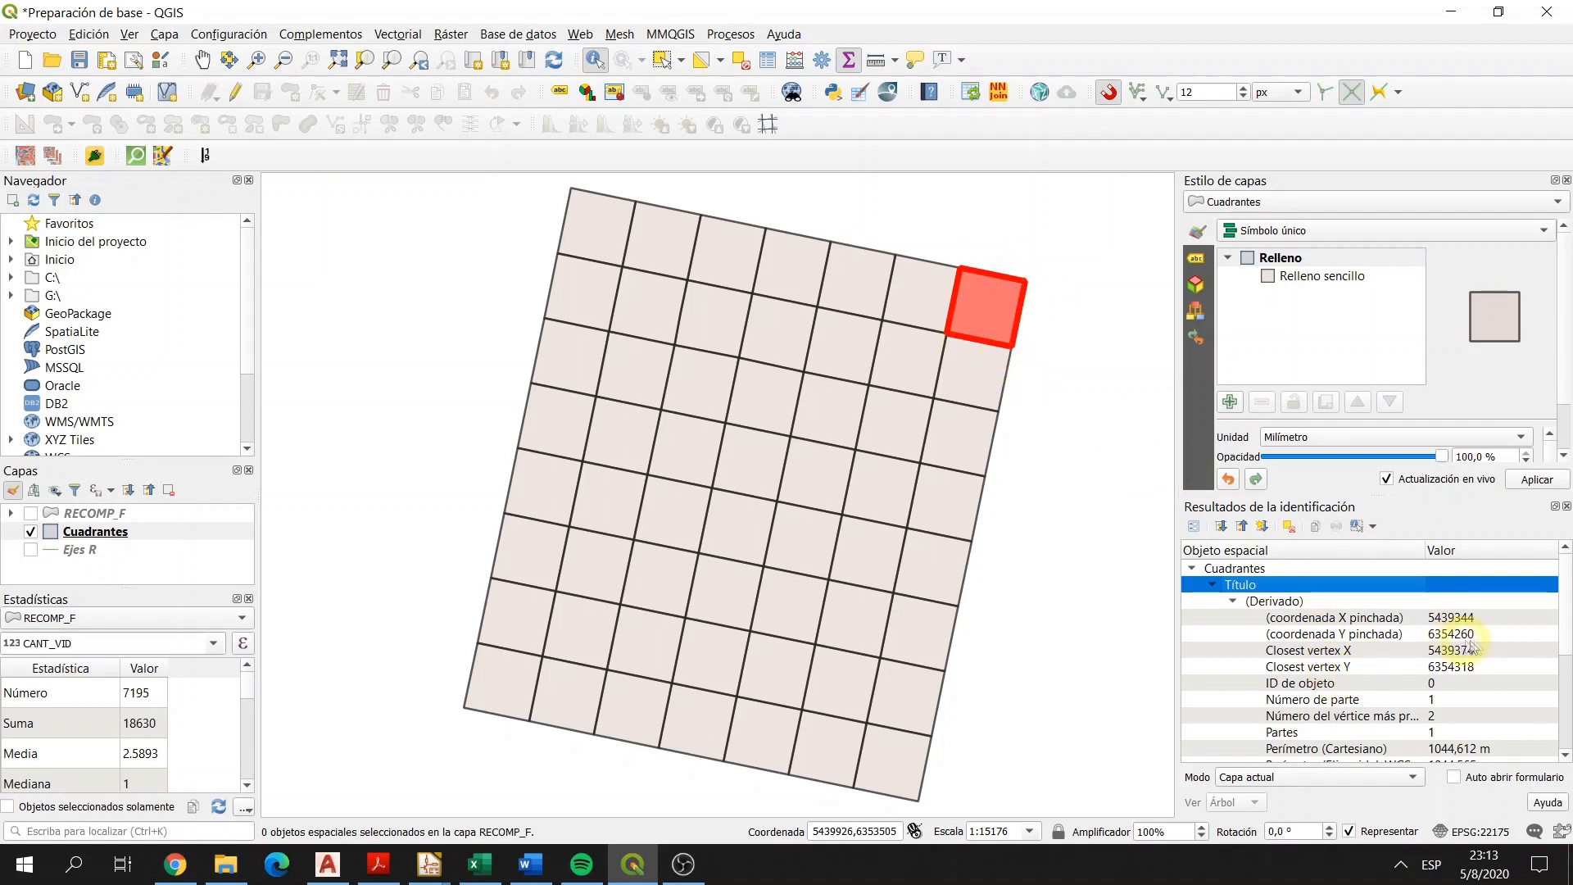
left_click_drag(1567, 616, 1567, 627)
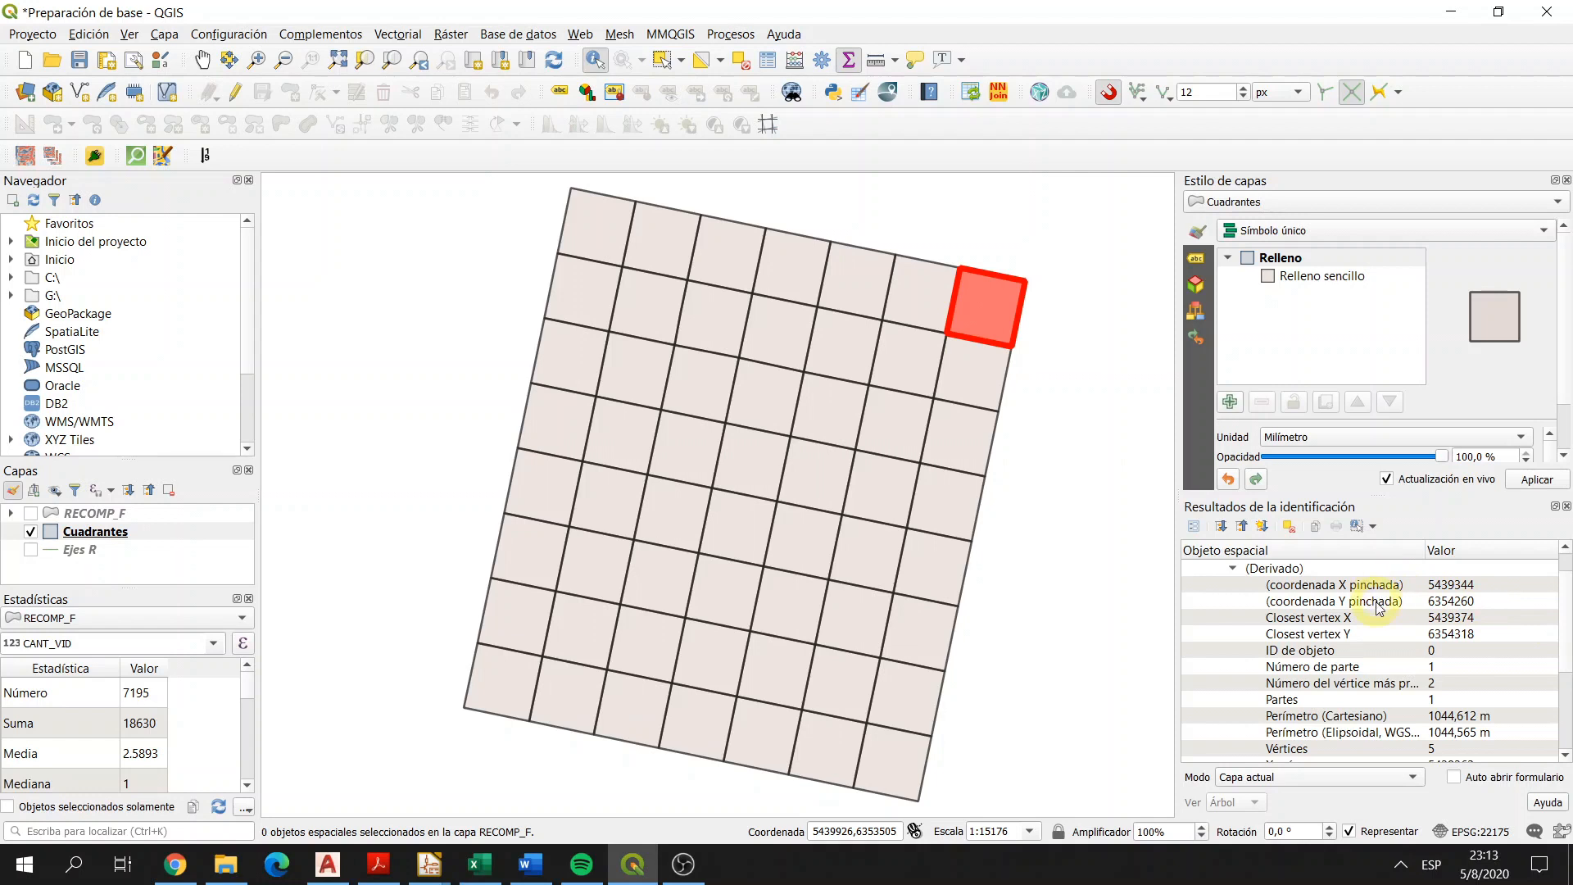
left_click_drag(1565, 611, 1570, 656)
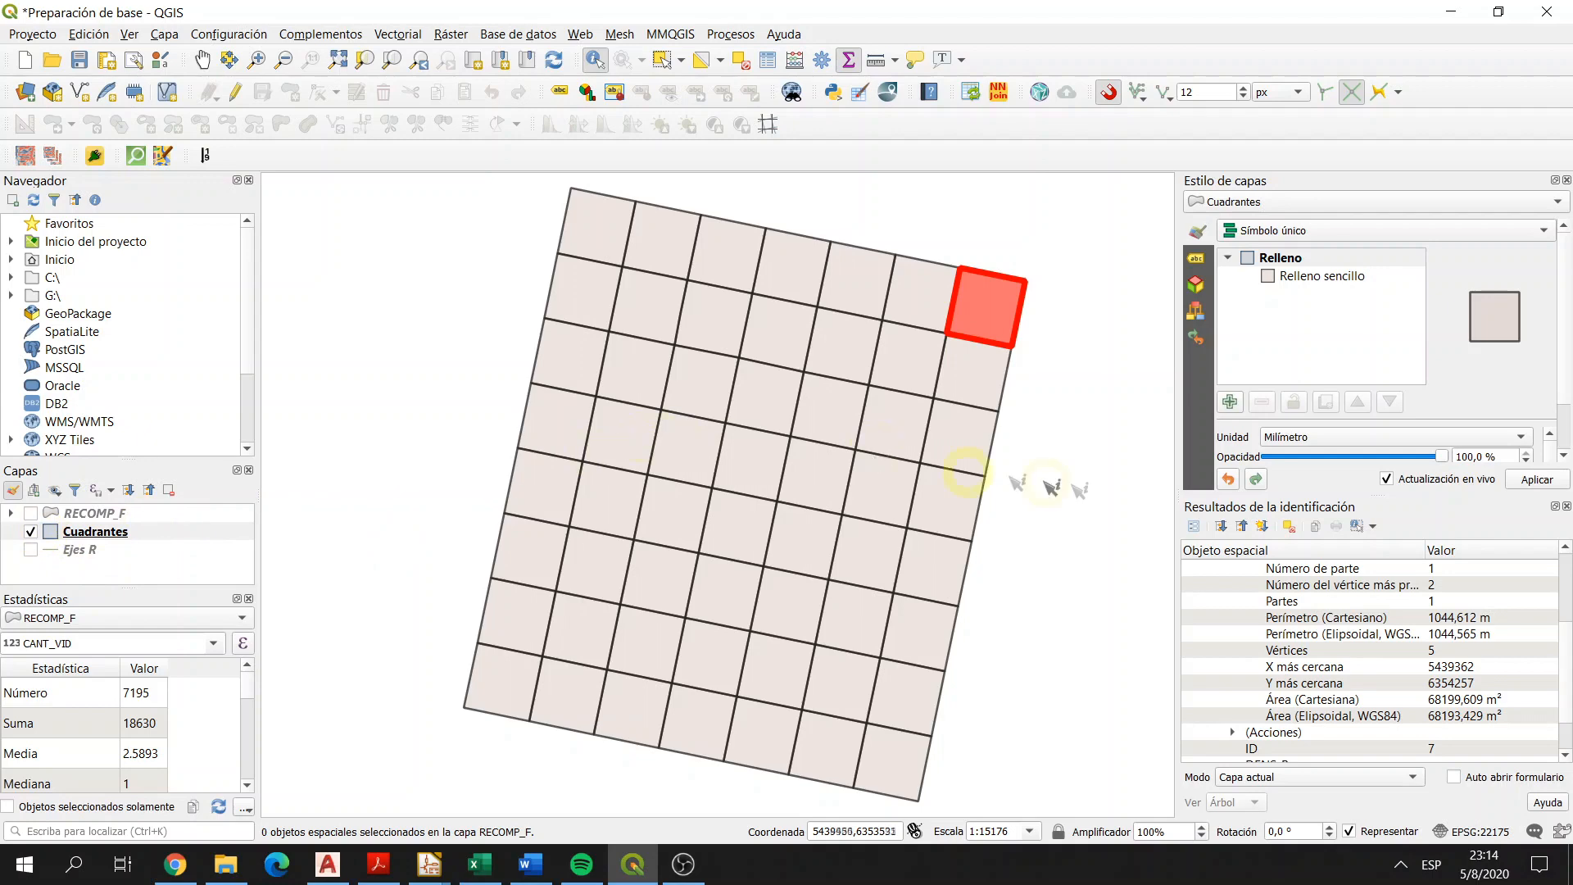
Step: Clear the identification results and display the RECOMP_F parcels over the Cuadrantes grid
left_click(1075, 487)
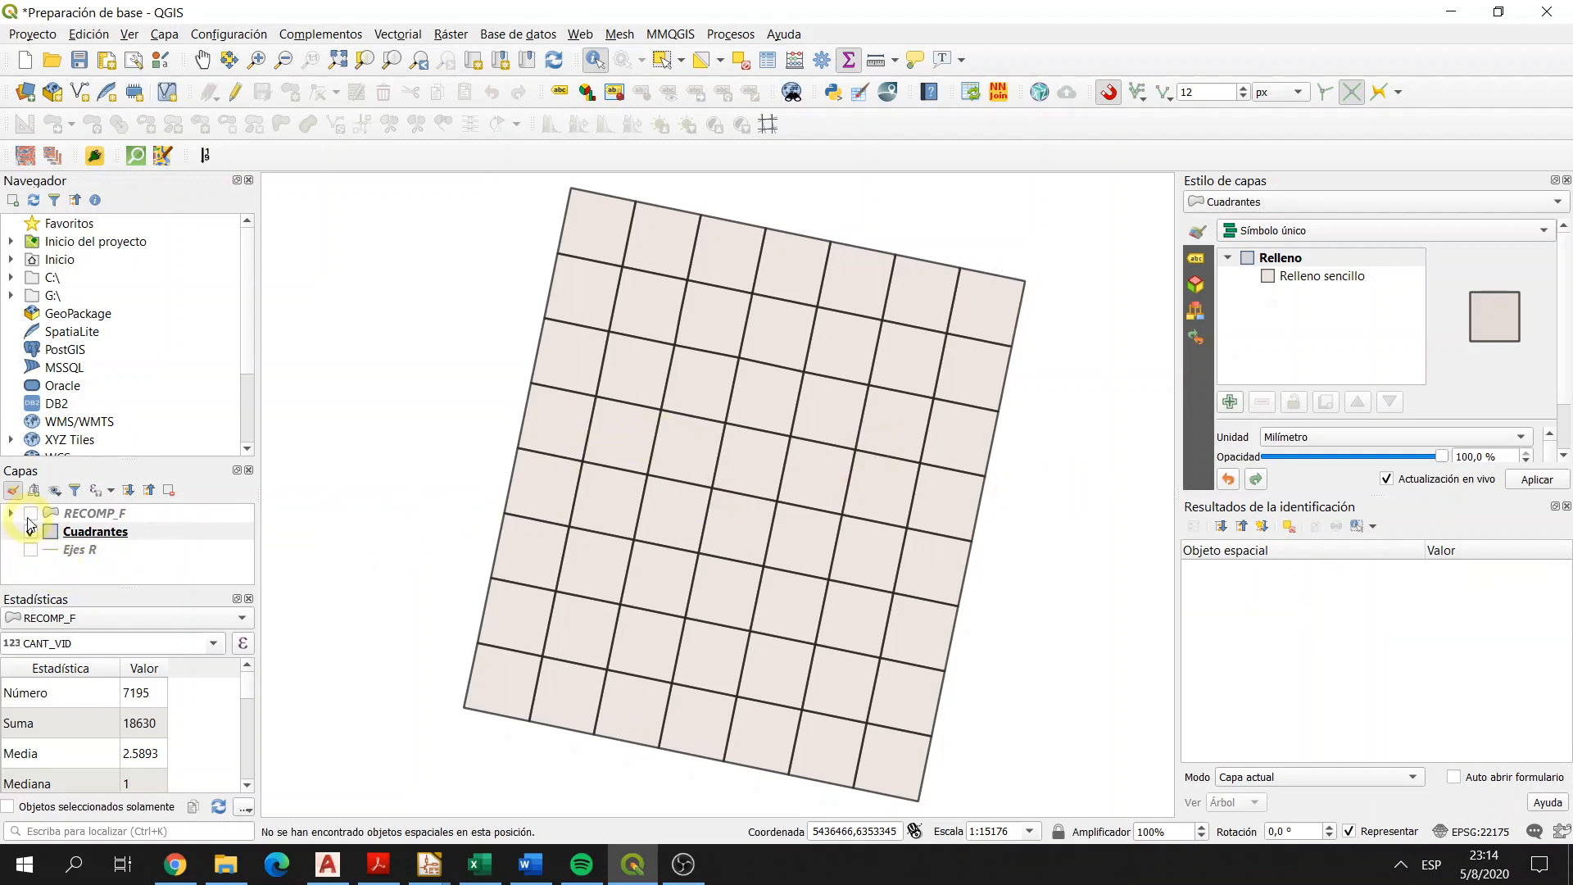
left_click(30, 514)
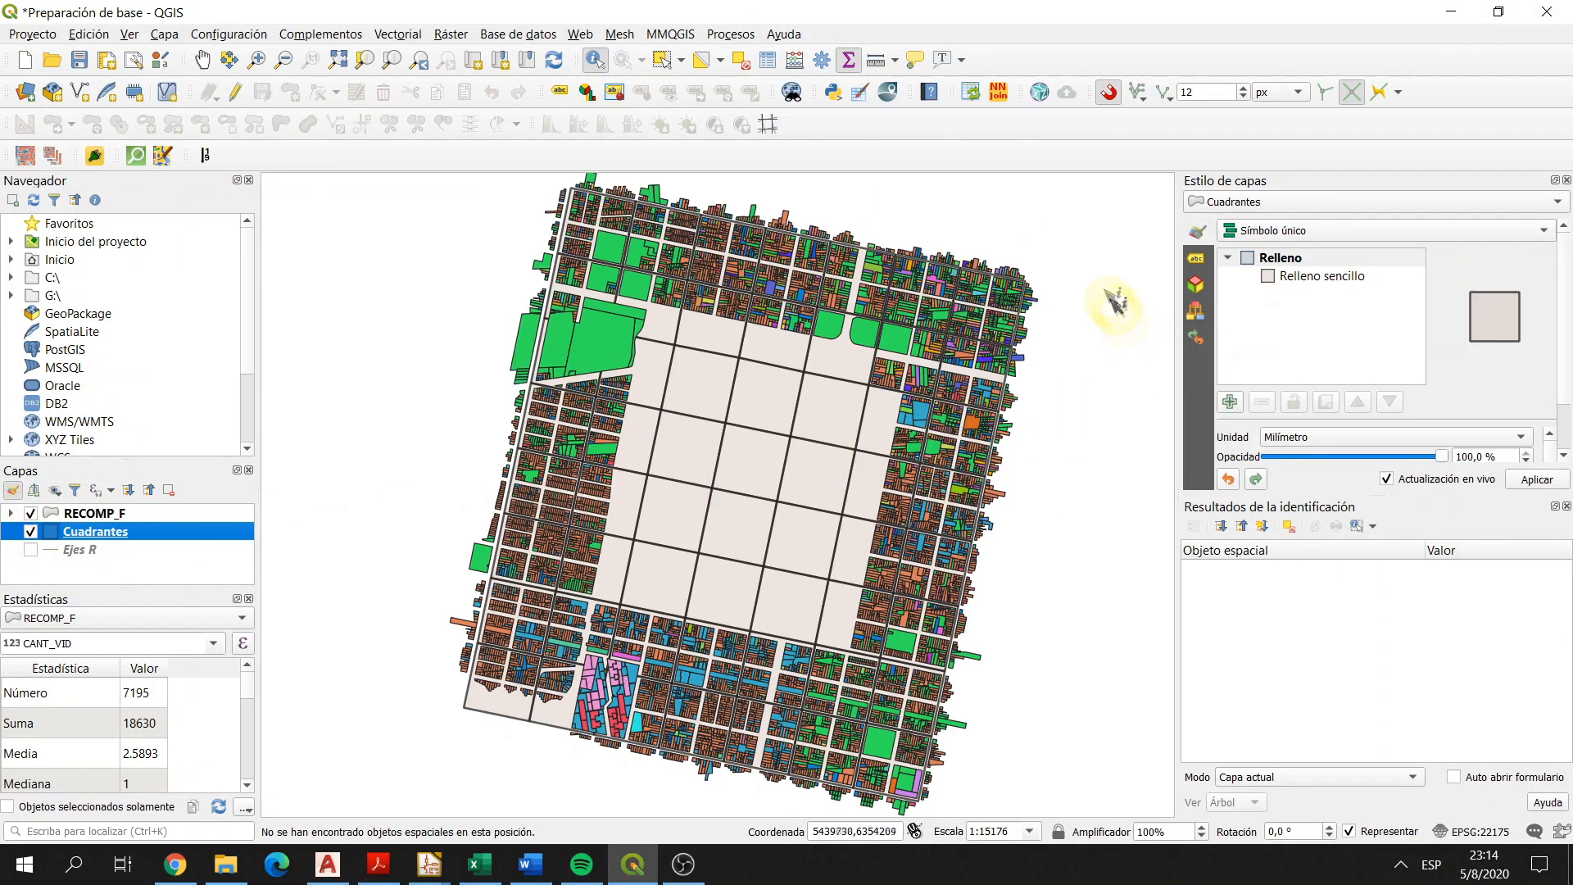
Step: Find the Select by Location algorithm (Seleccionar por localización) by searching the Processing toolbox for "sele" and open it
scroll(1029, 229, "up", 2)
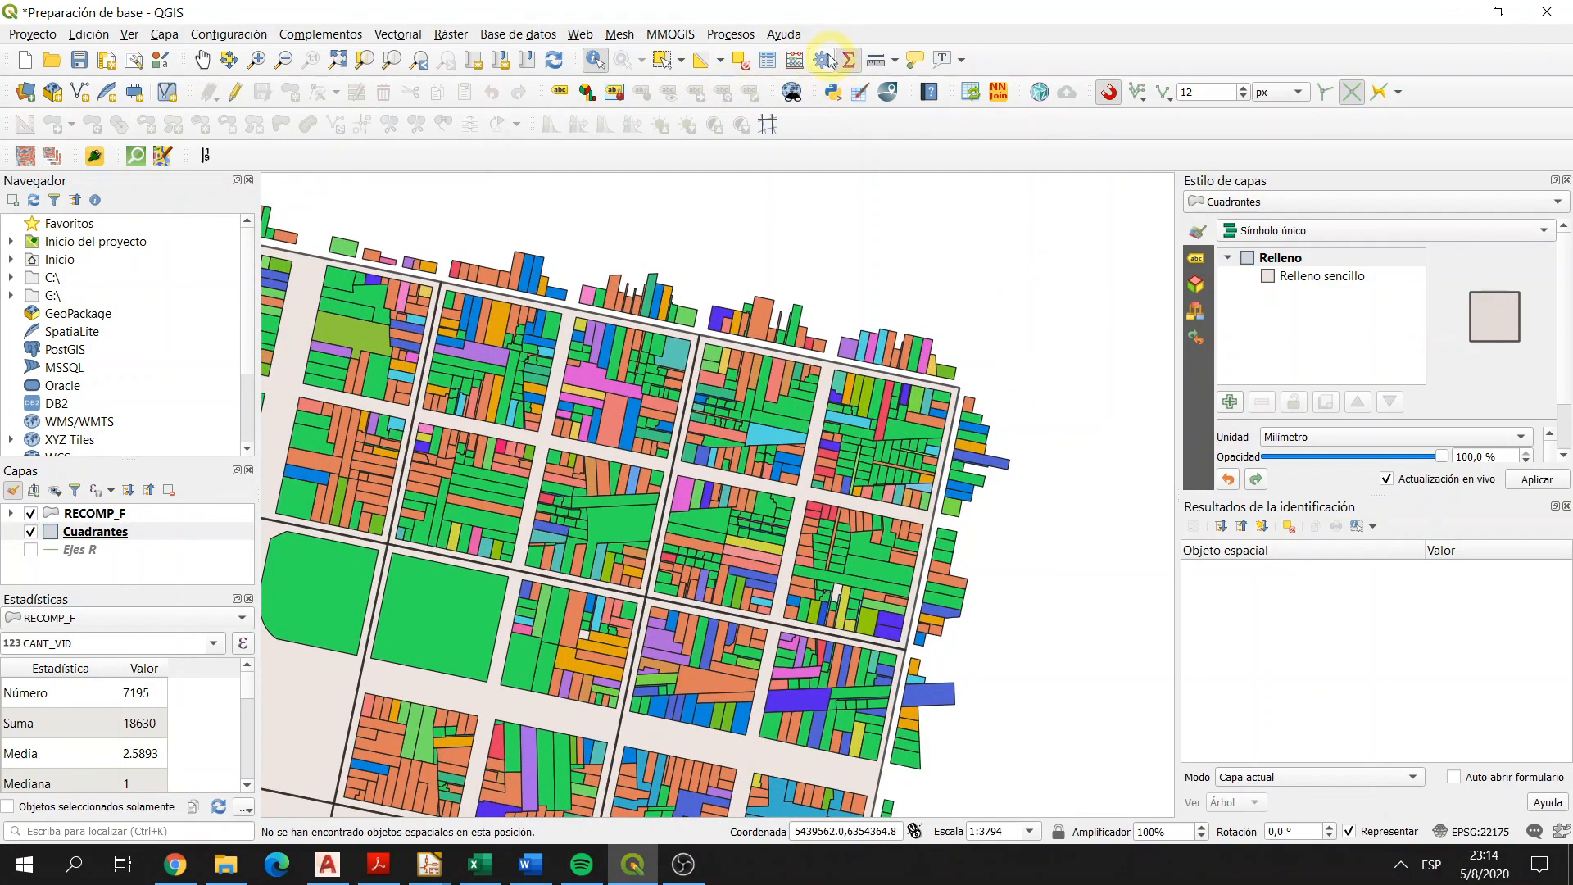
left_click(823, 60)
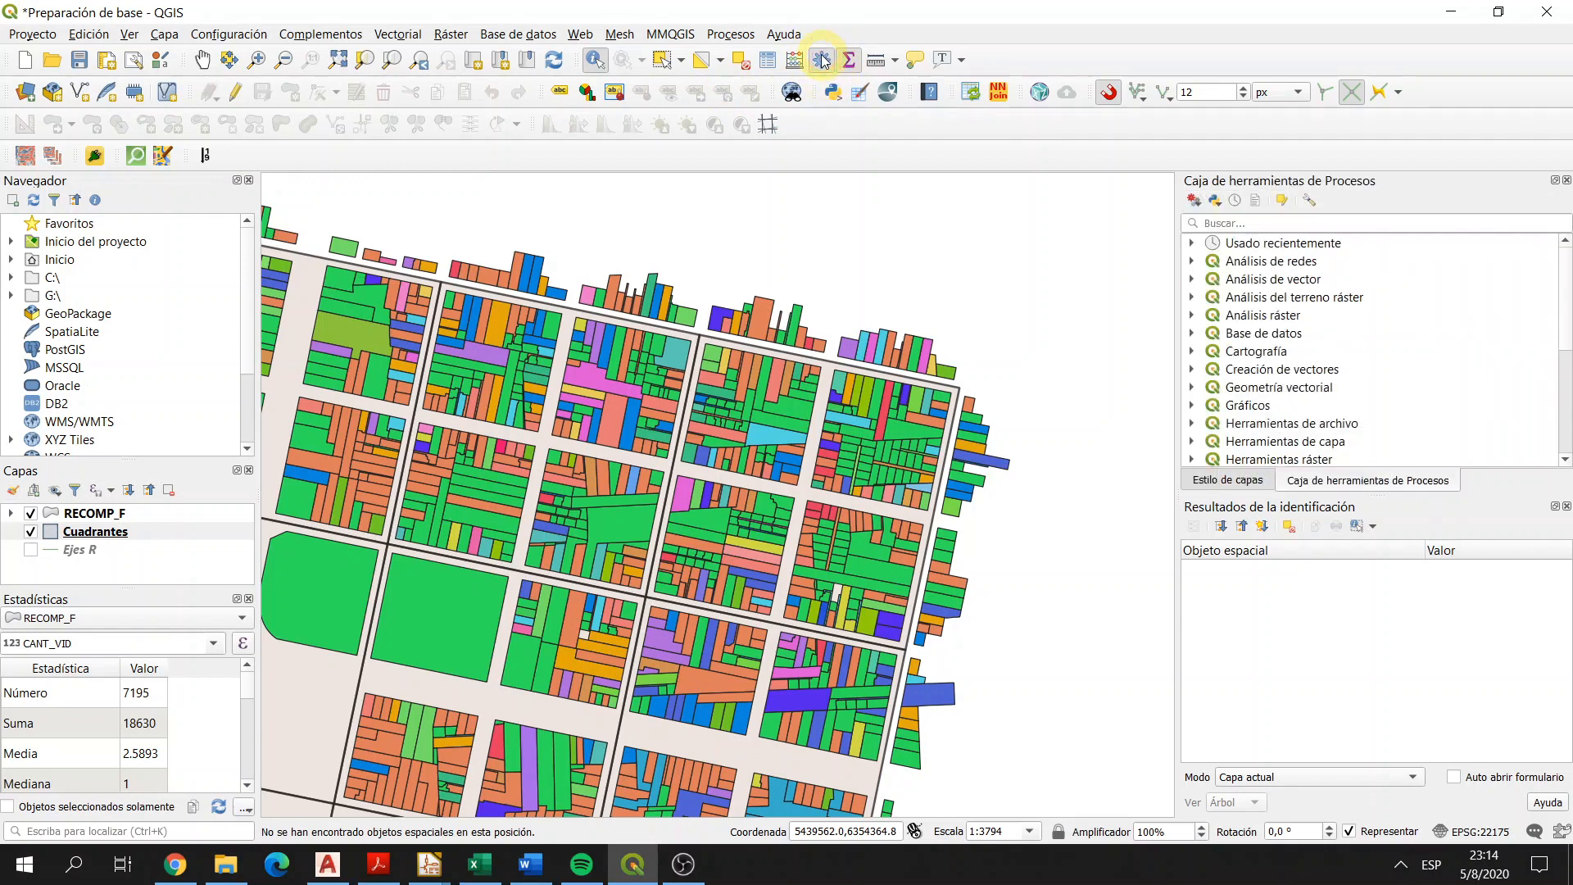
left_click(1335, 218)
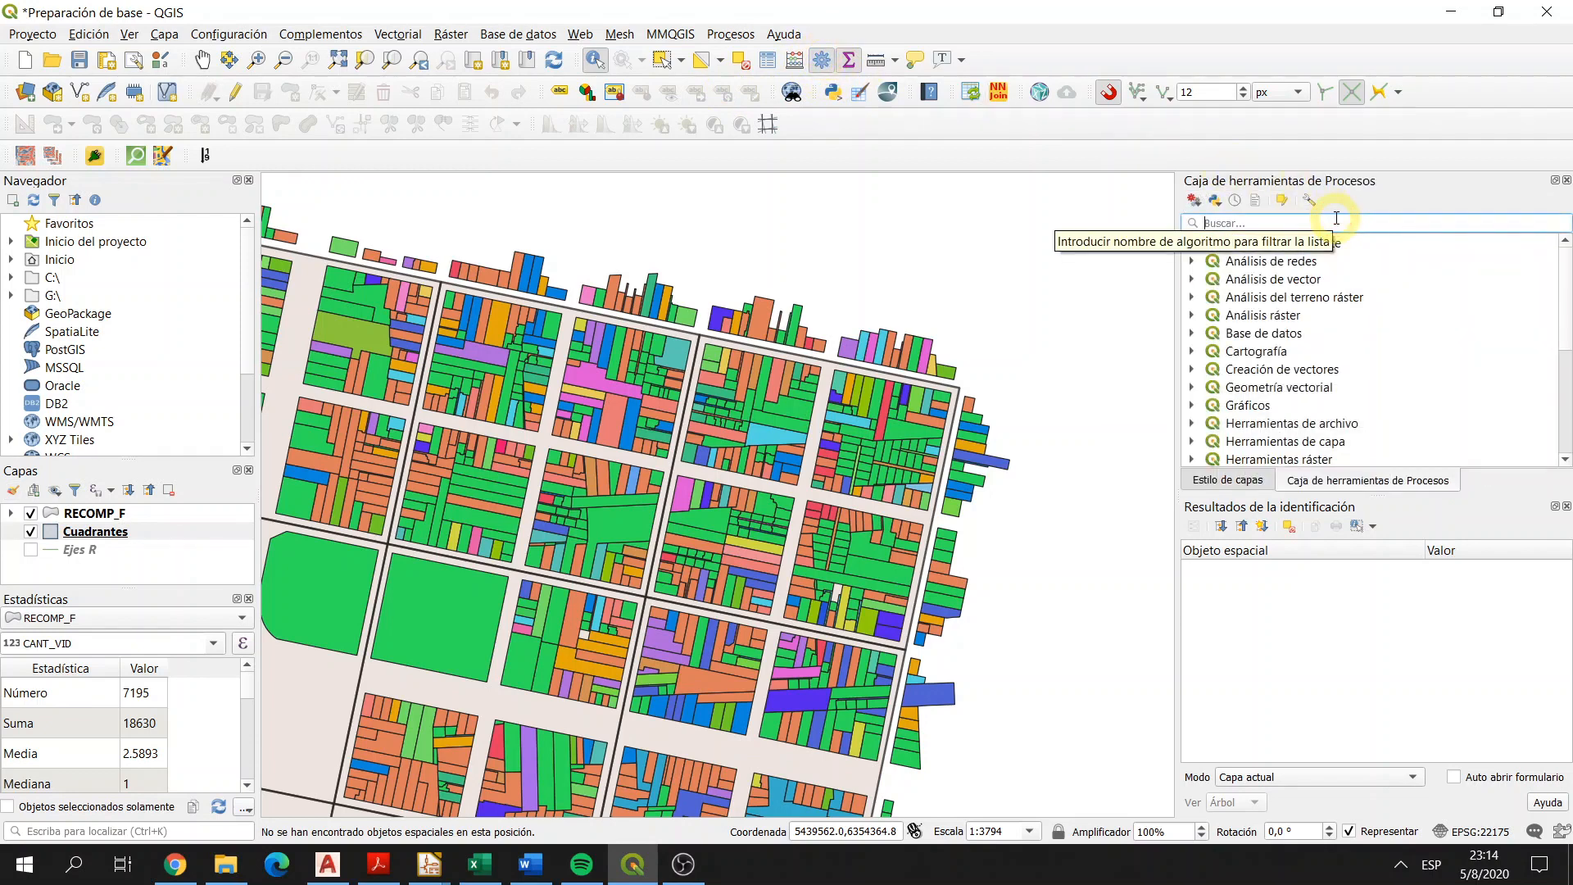
type("sele")
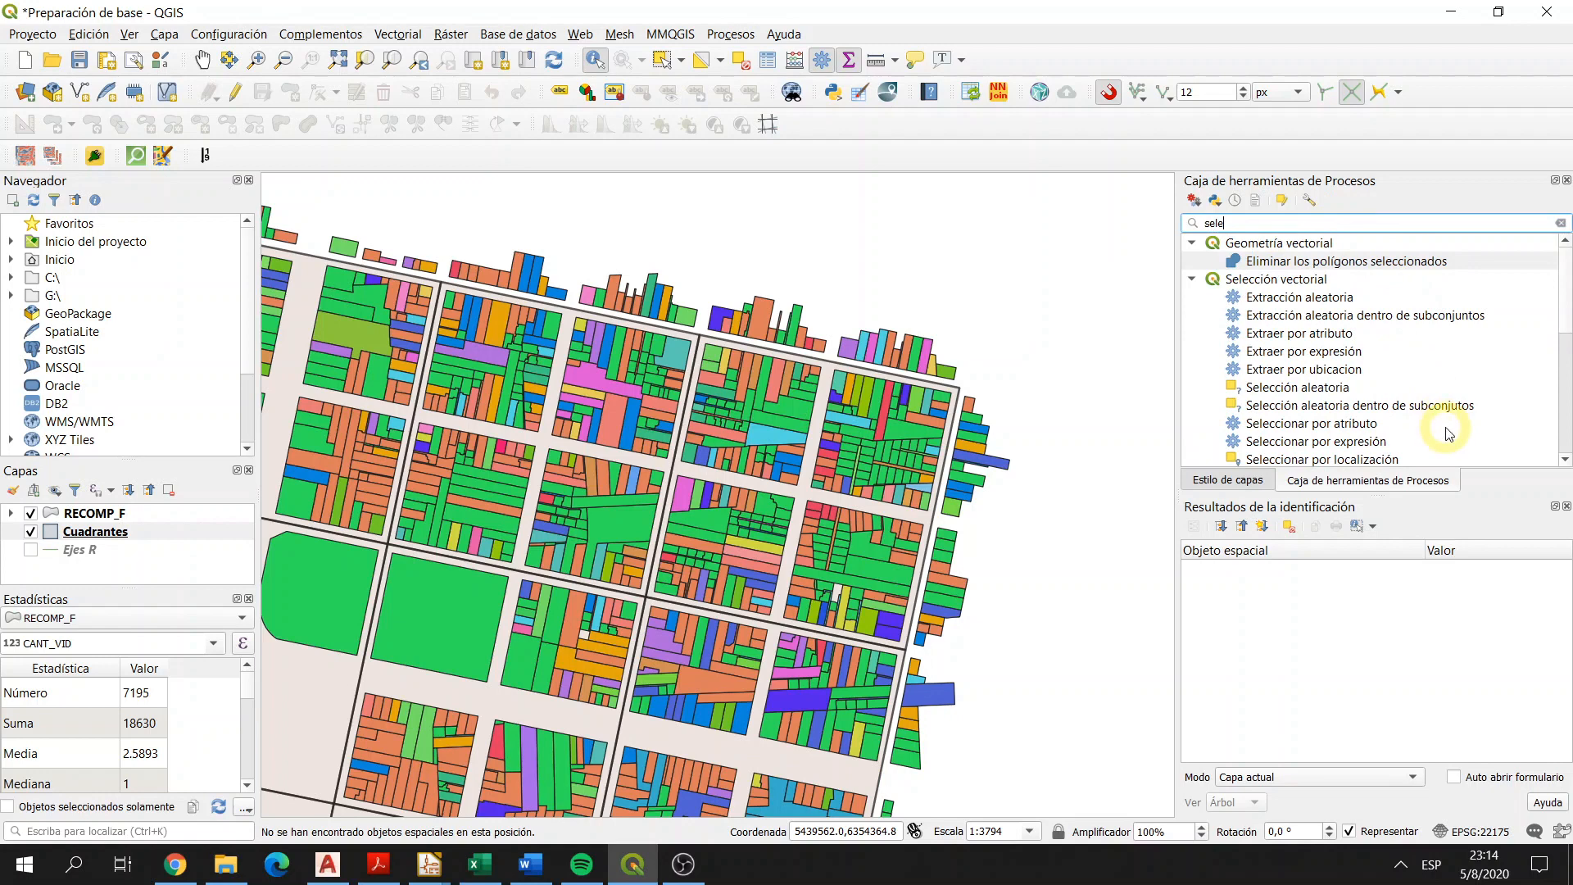
key("Down")
scroll(1565, 309, "down", 1)
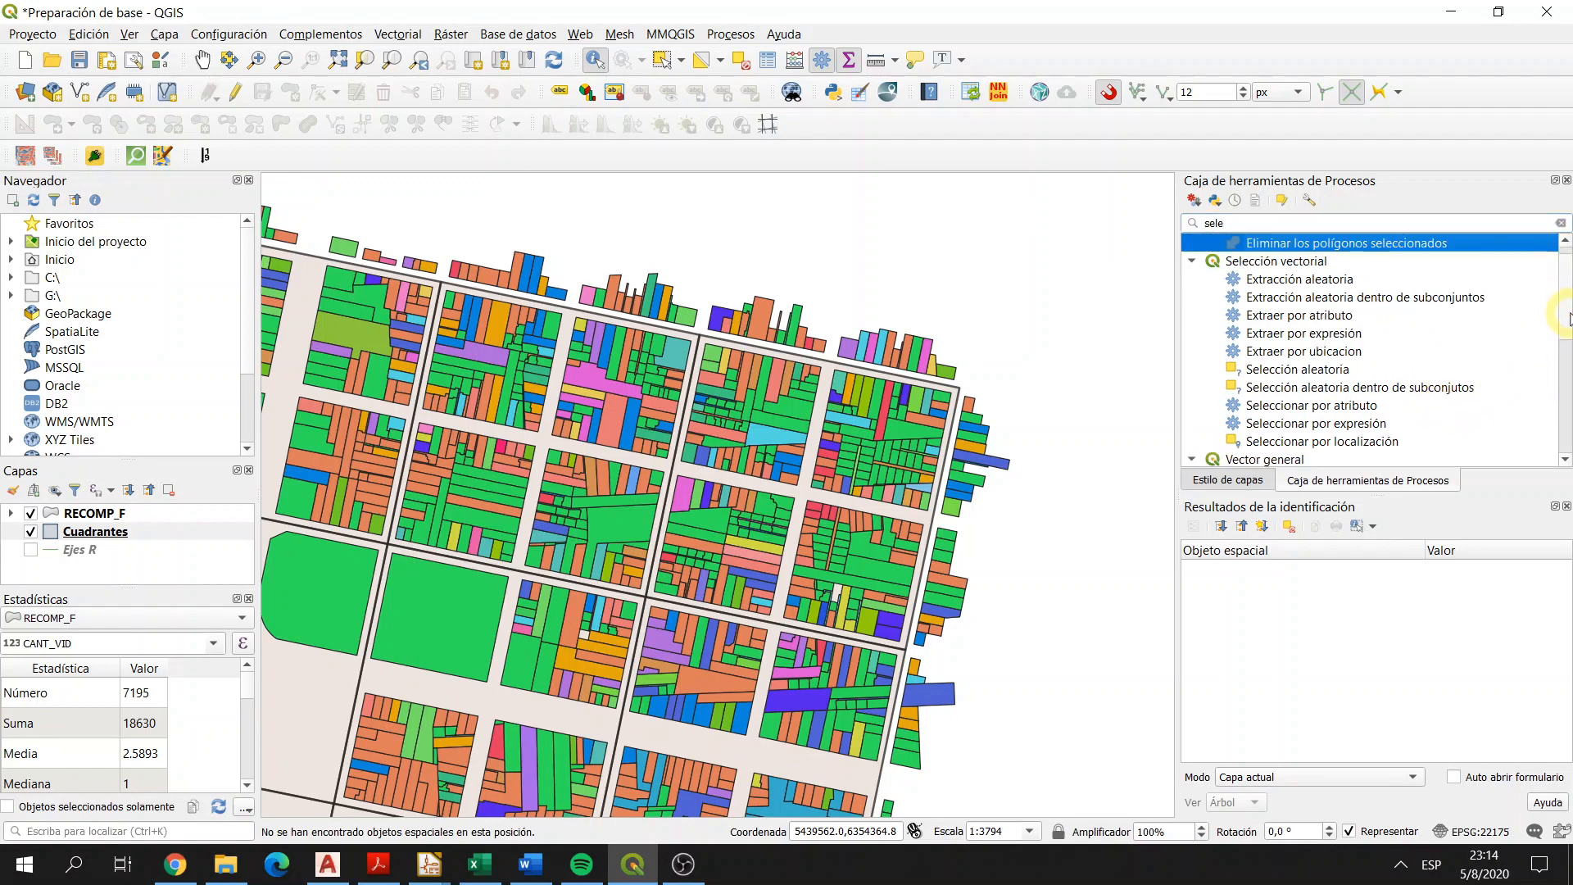
left_click(1367, 405)
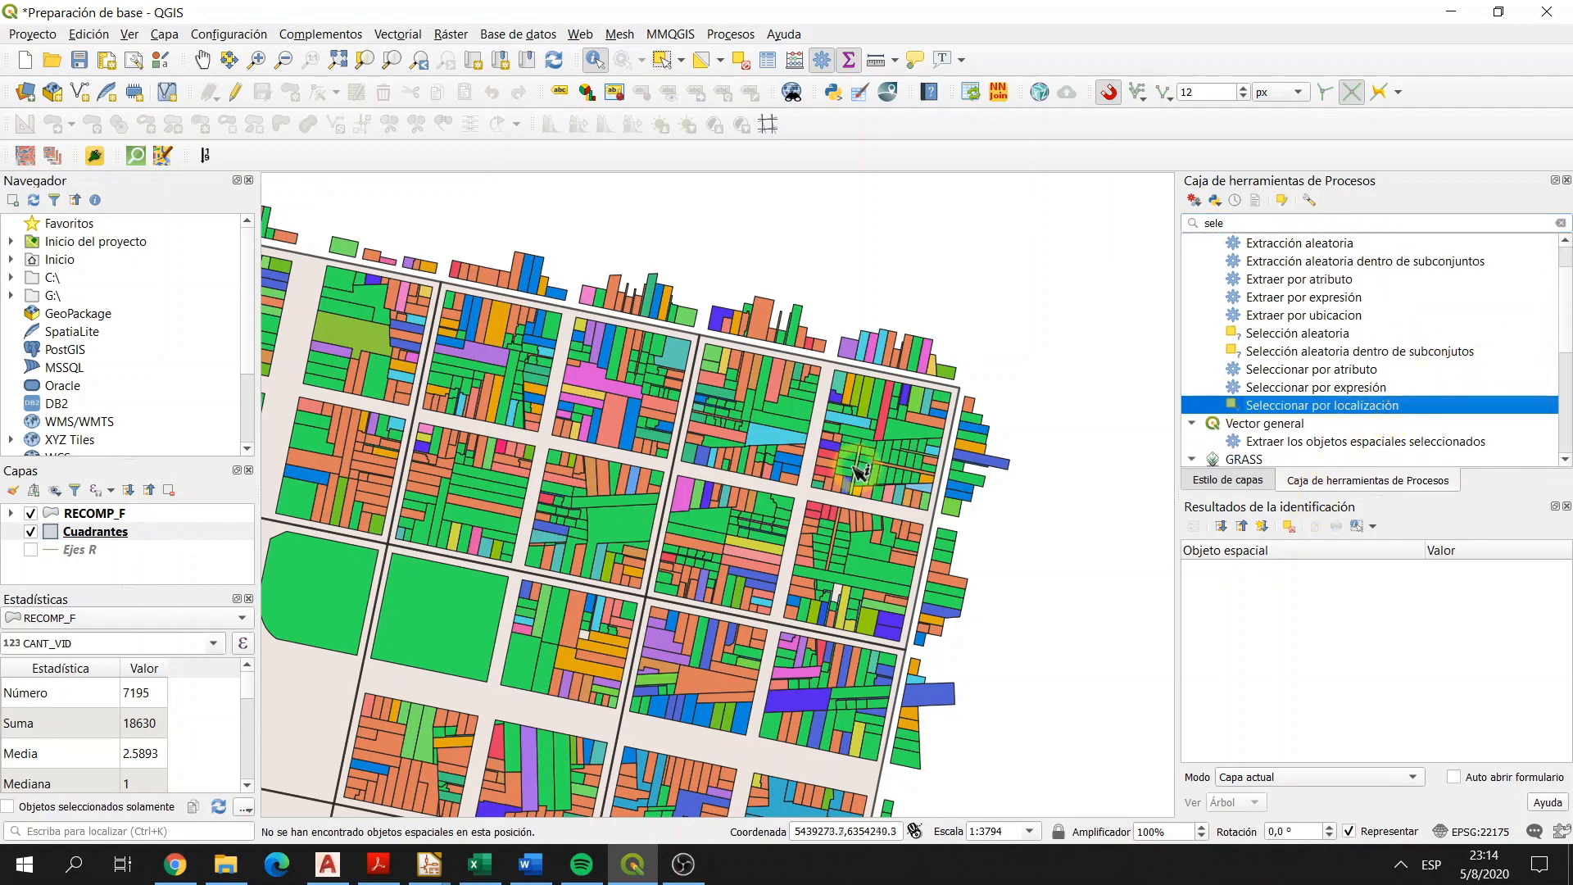
left_click_drag(748, 479, 696, 480)
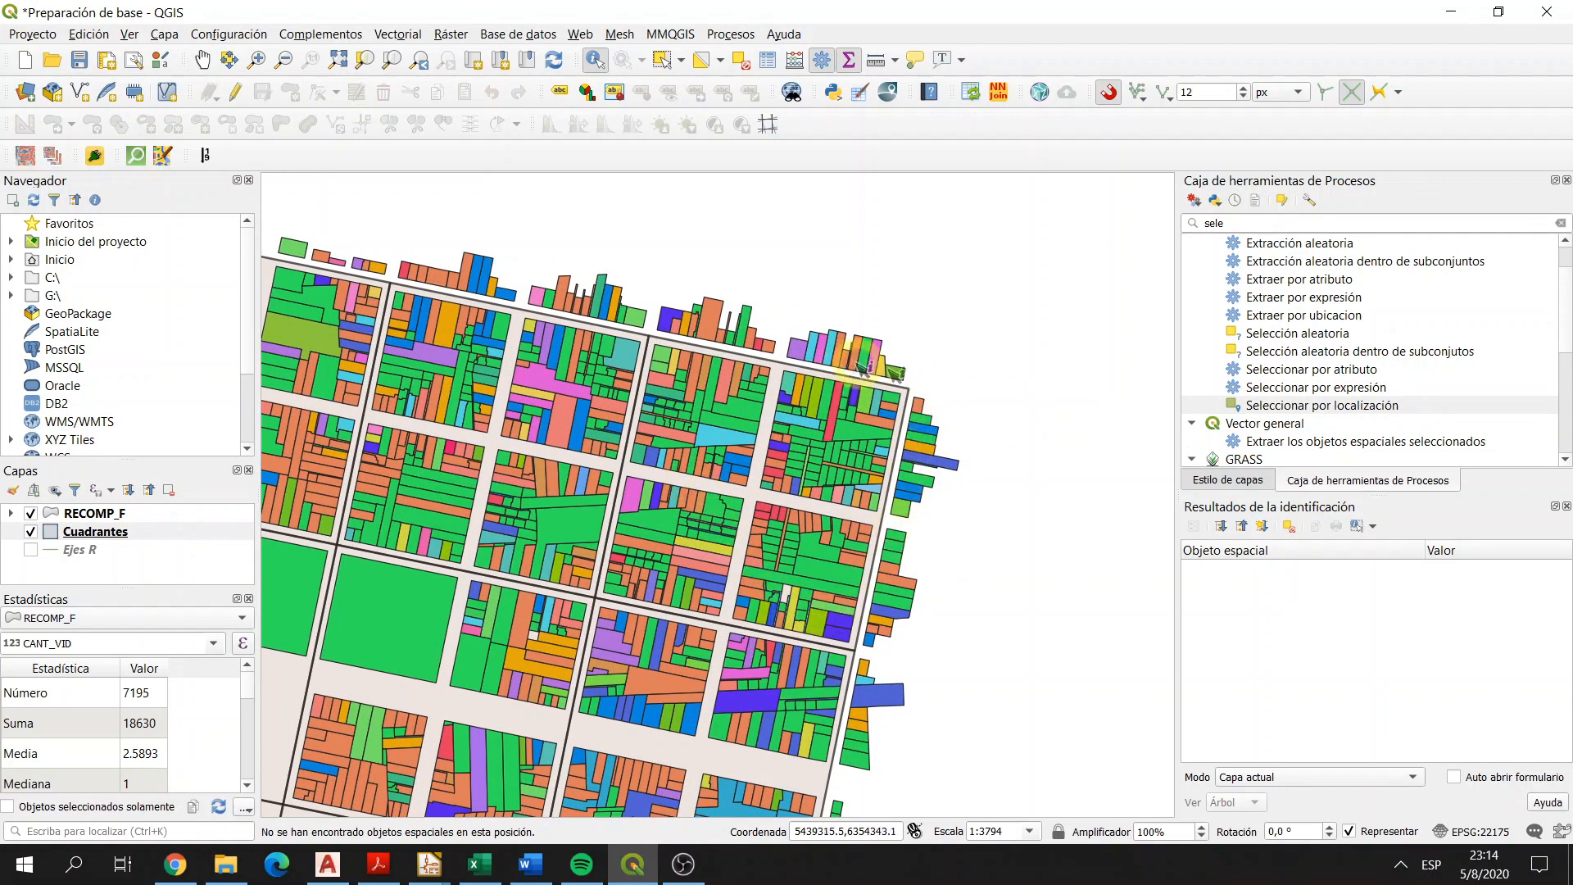
double_click(1259, 406)
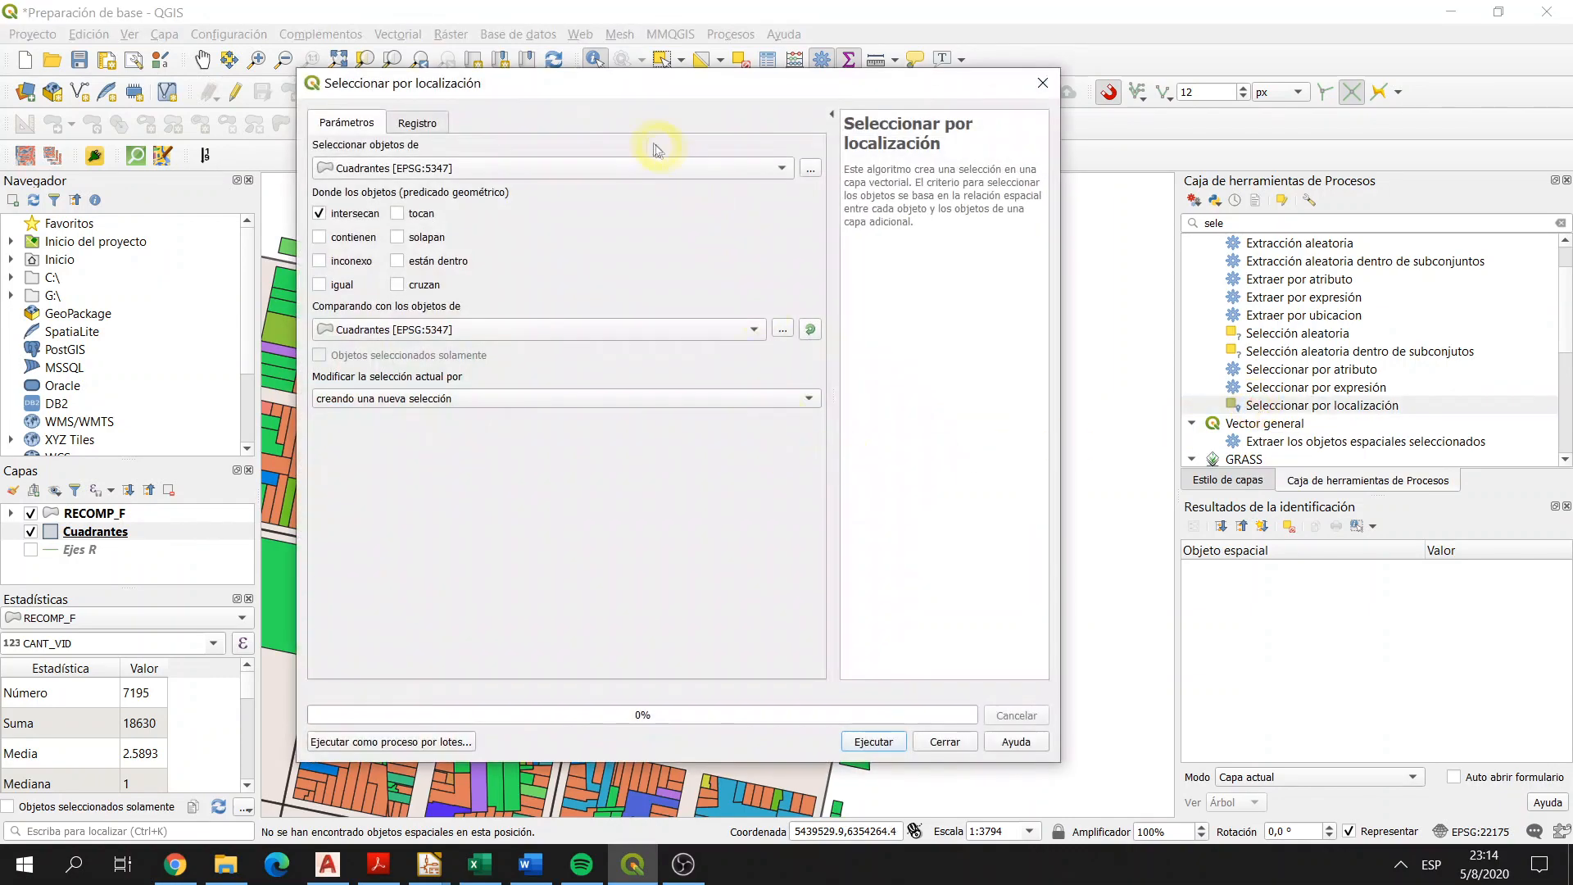
left_click_drag(608, 101, 1098, 113)
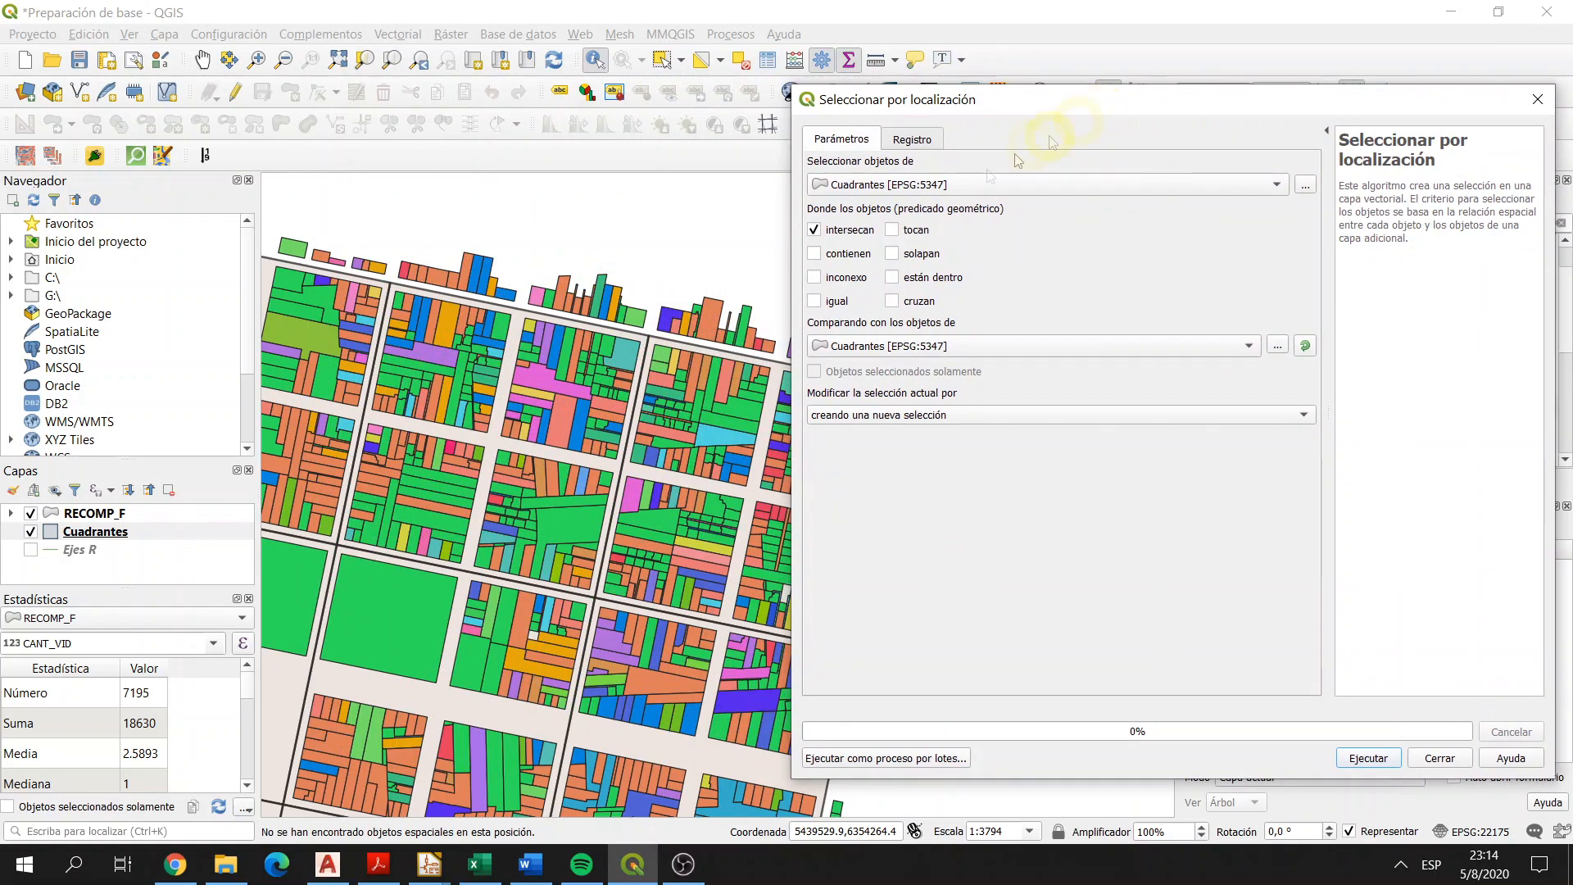
Step: Set RECOMP_F as the layer to select from, adding the contain (contienen) and overlap (solapan) predicates to intersect
left_click(878, 185)
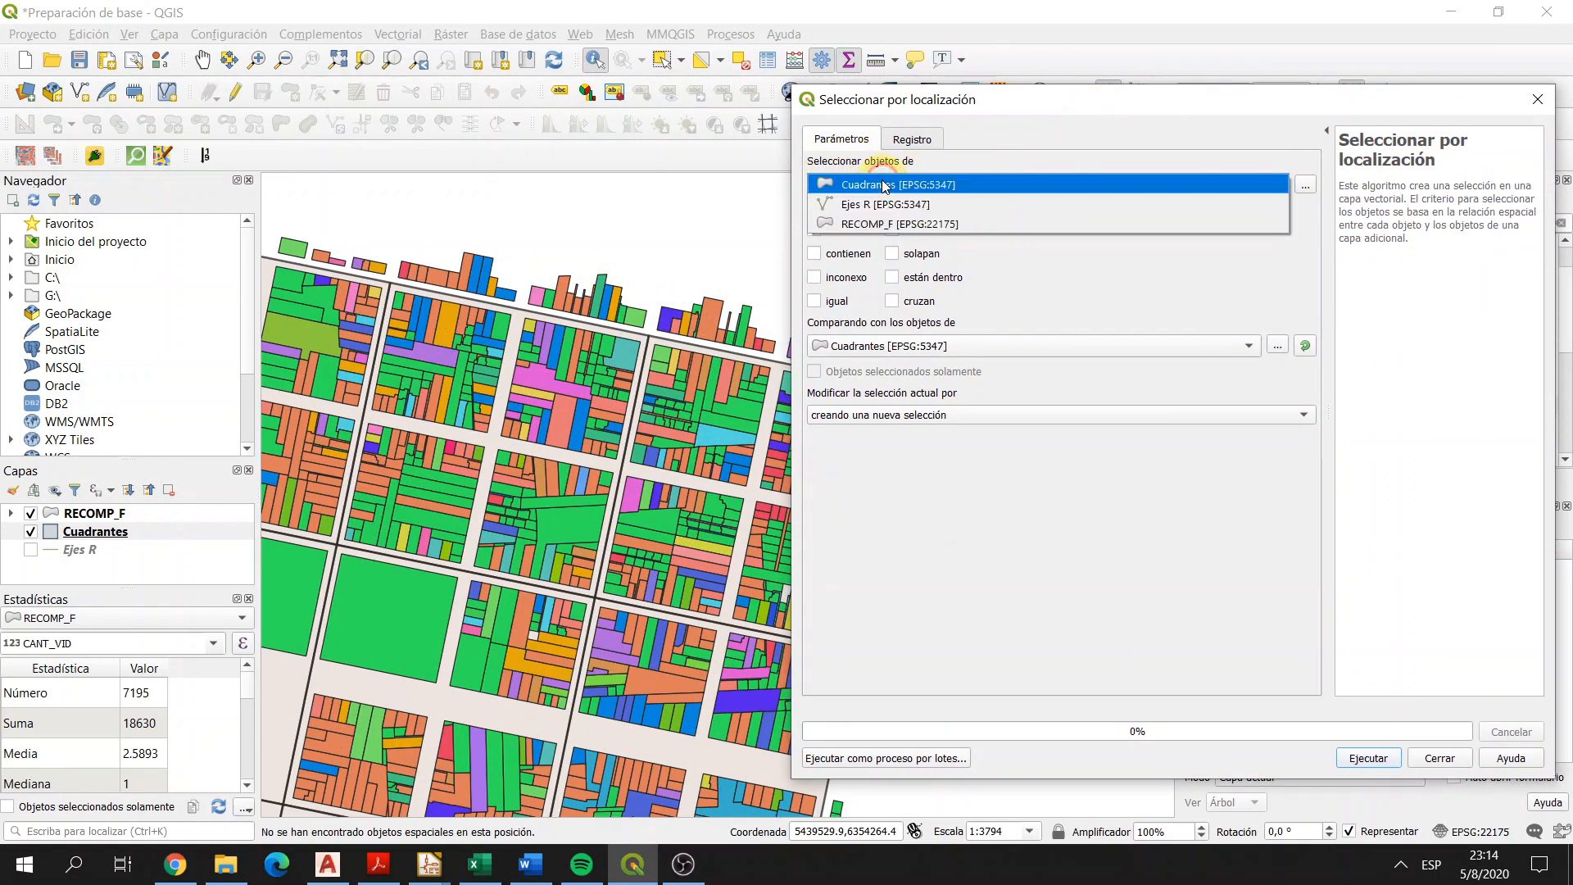
left_click(927, 226)
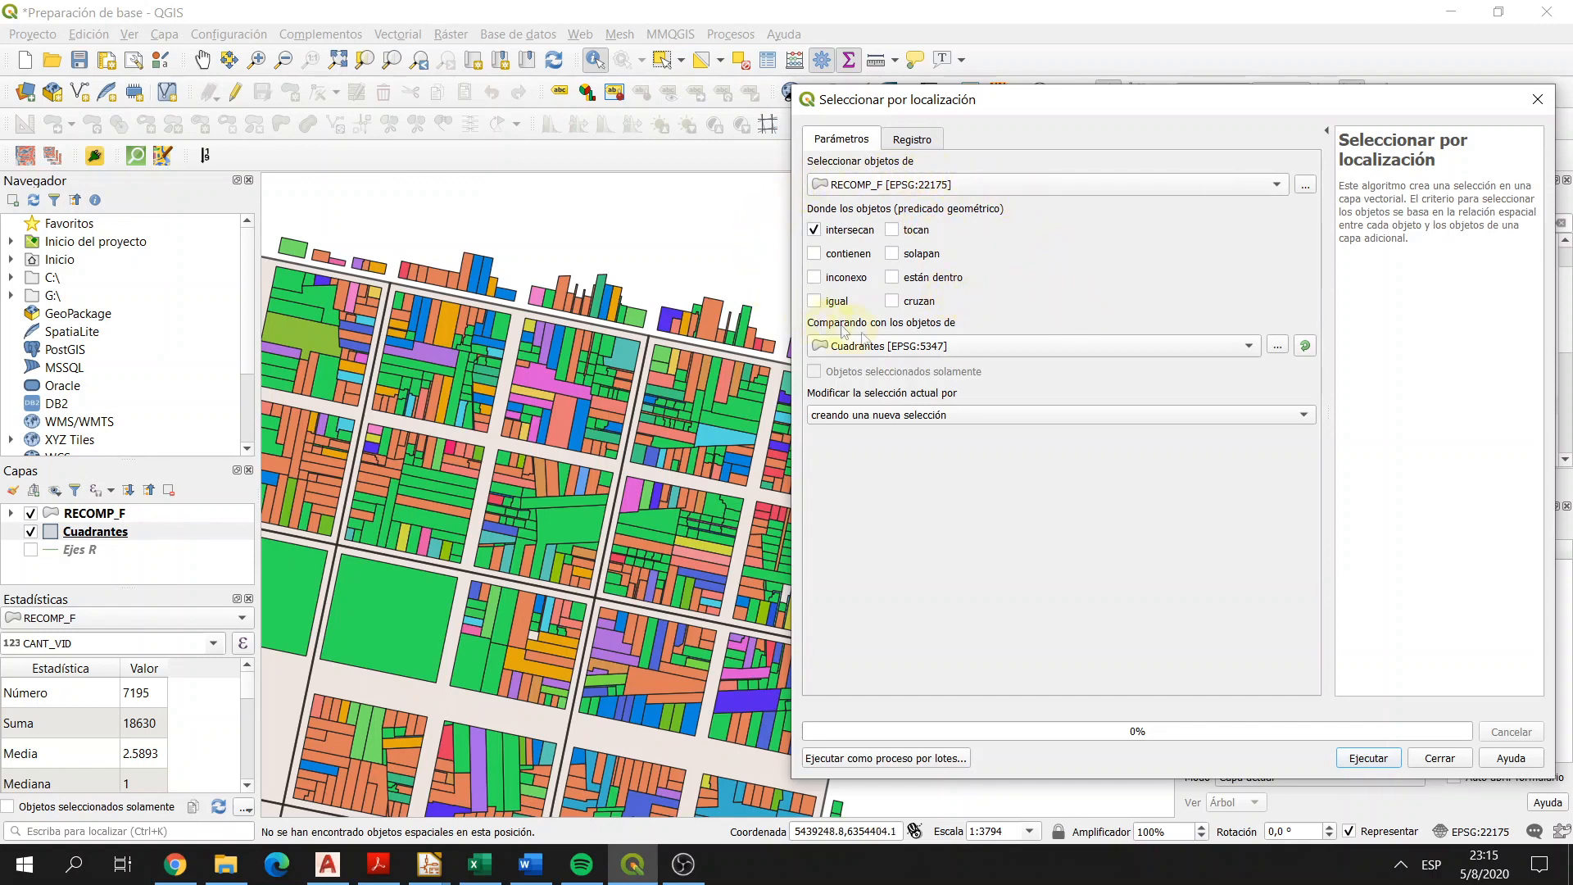
left_click(815, 256)
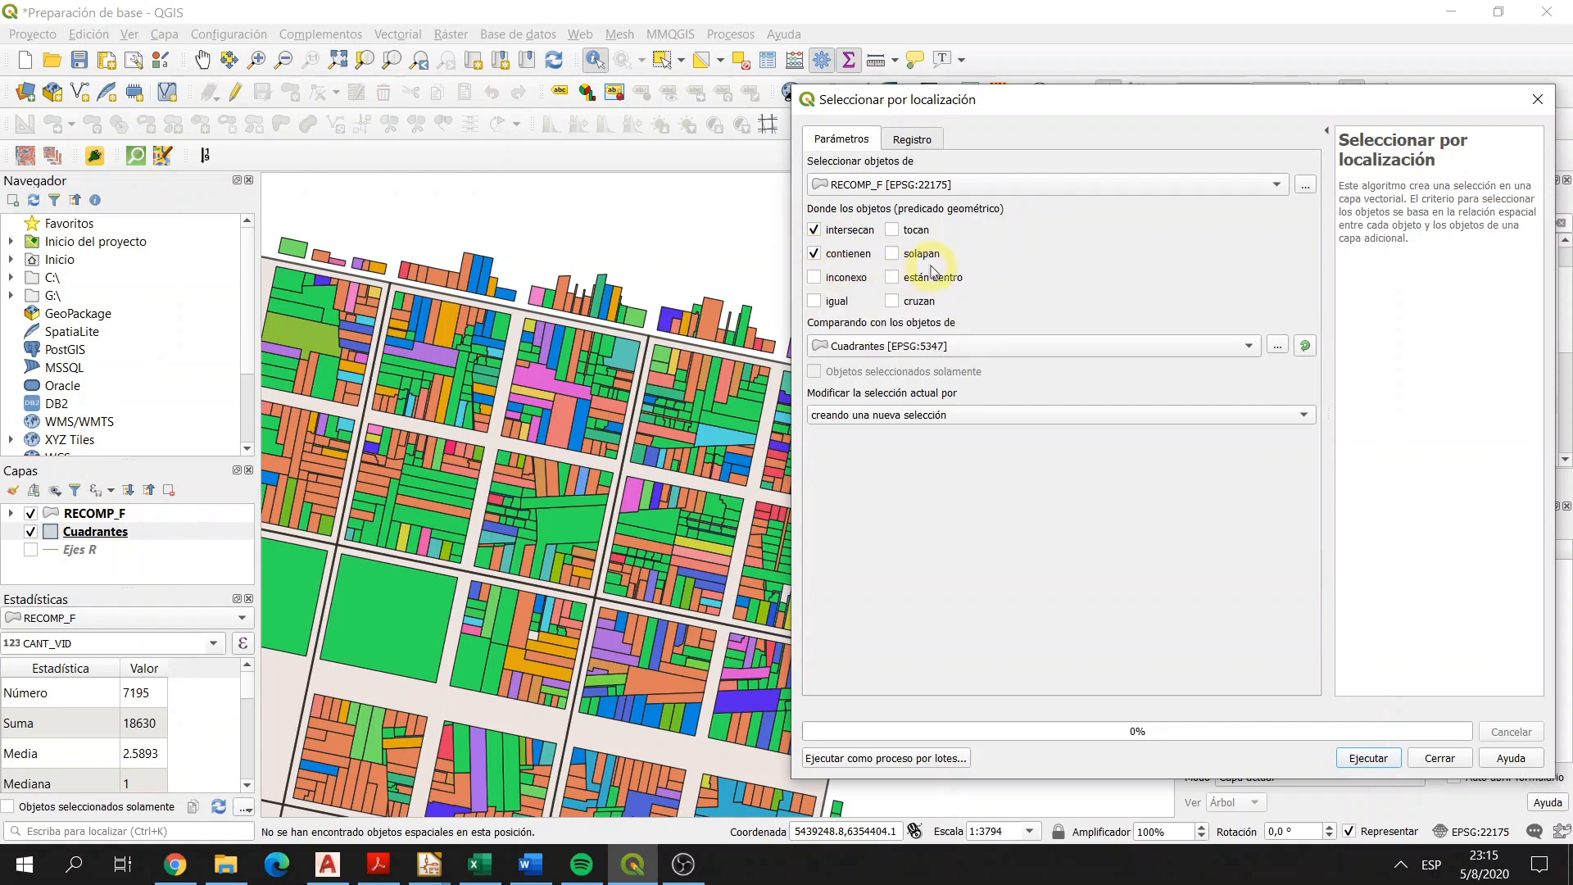
left_click(892, 254)
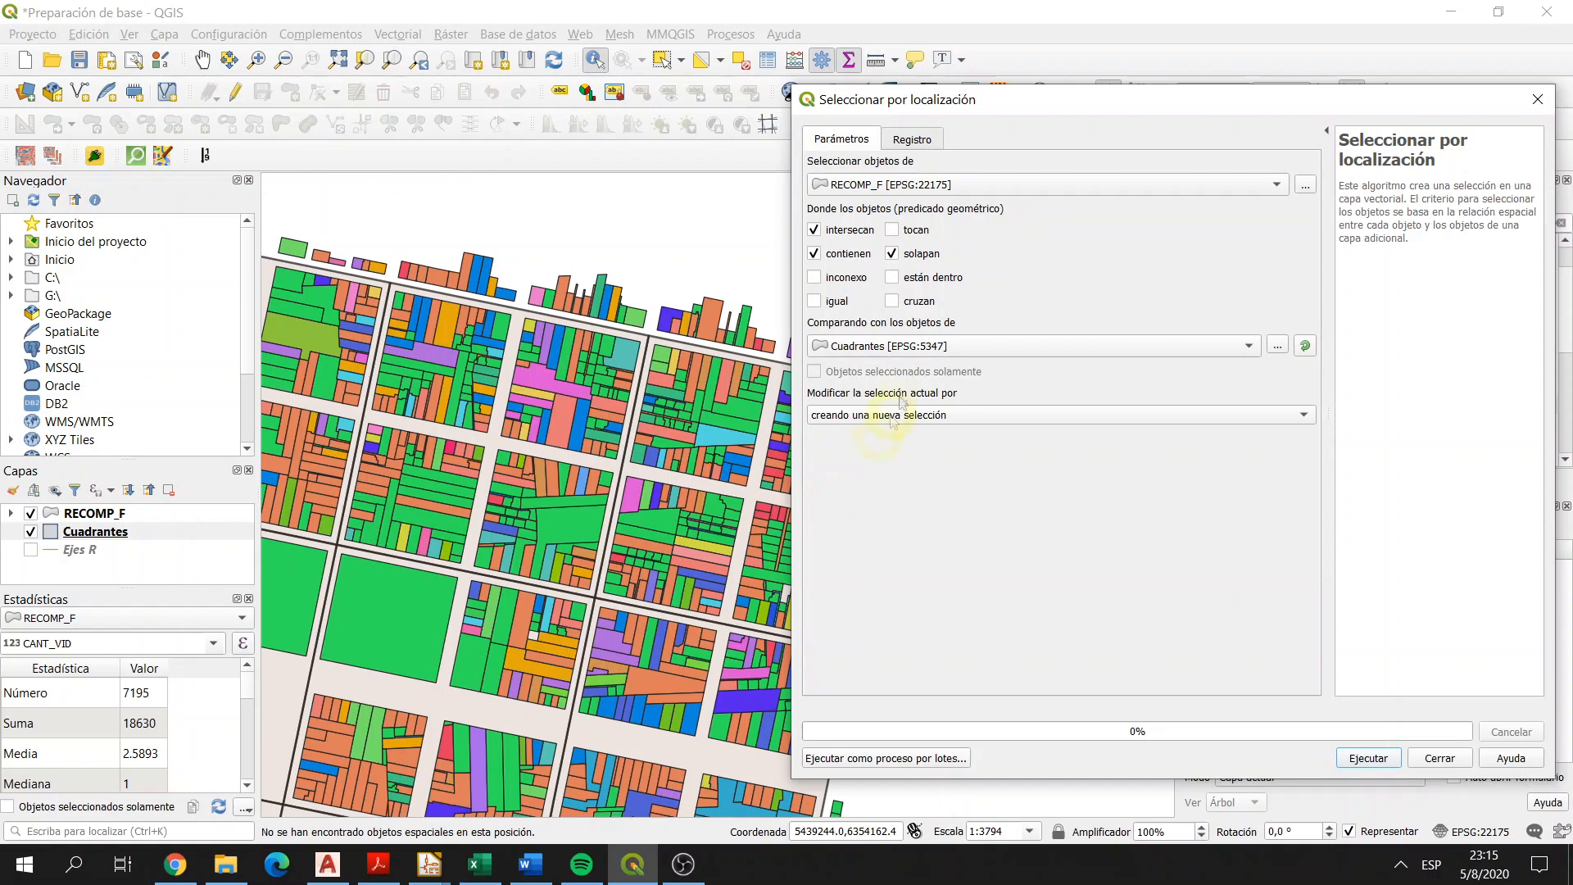
left_click_drag(917, 100, 1089, 104)
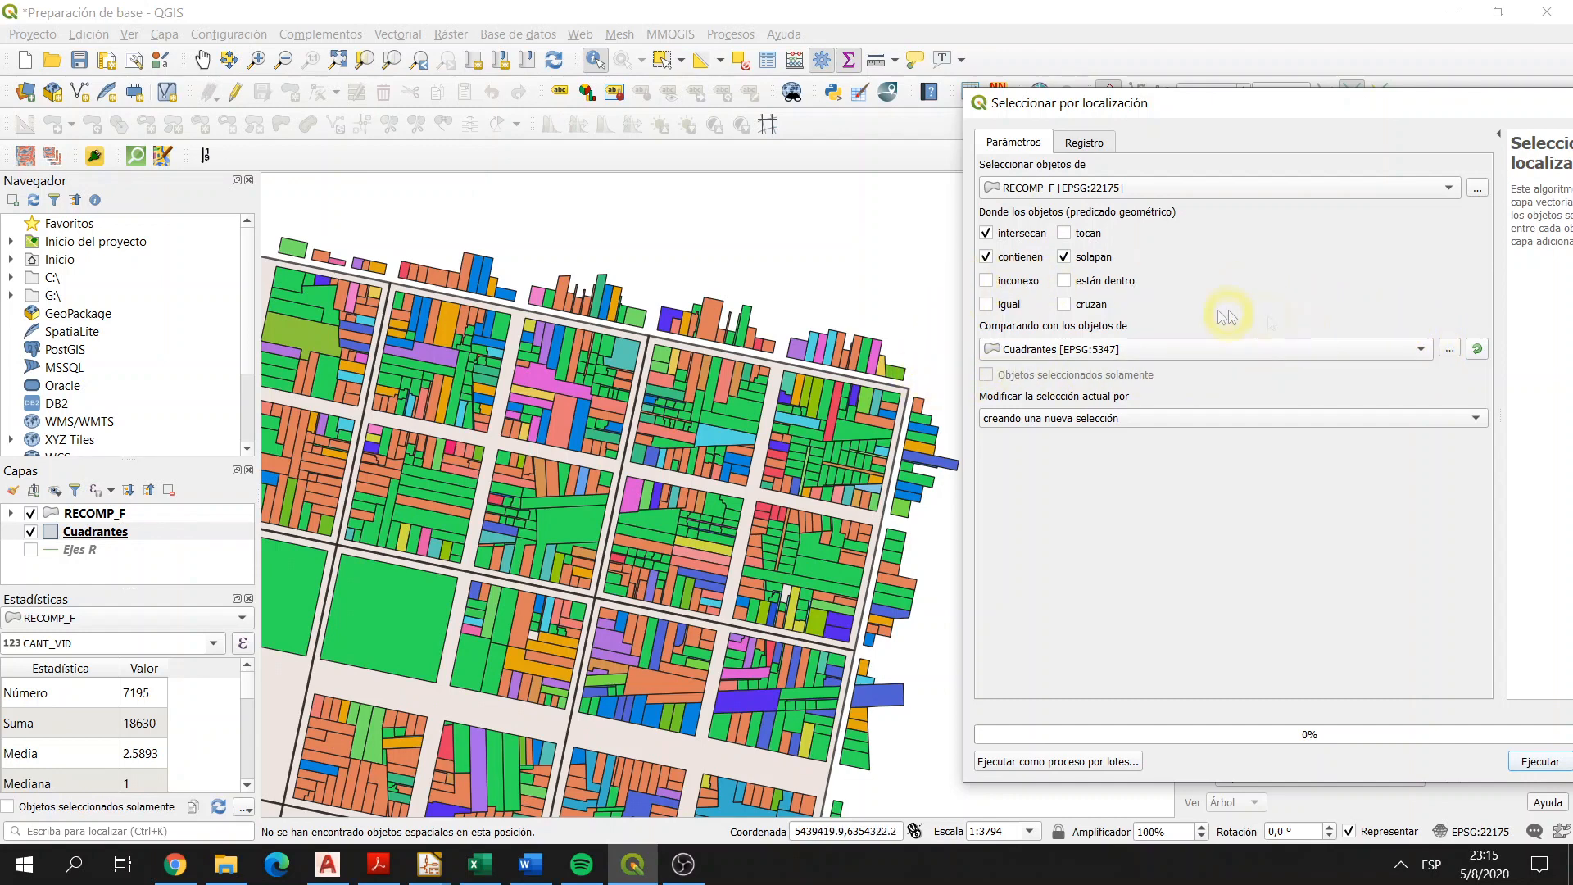
Step: Select the quadrant at the grid's northeastern corner and restrict the Cuadrantes comparison to selected features only
left_click(666, 69)
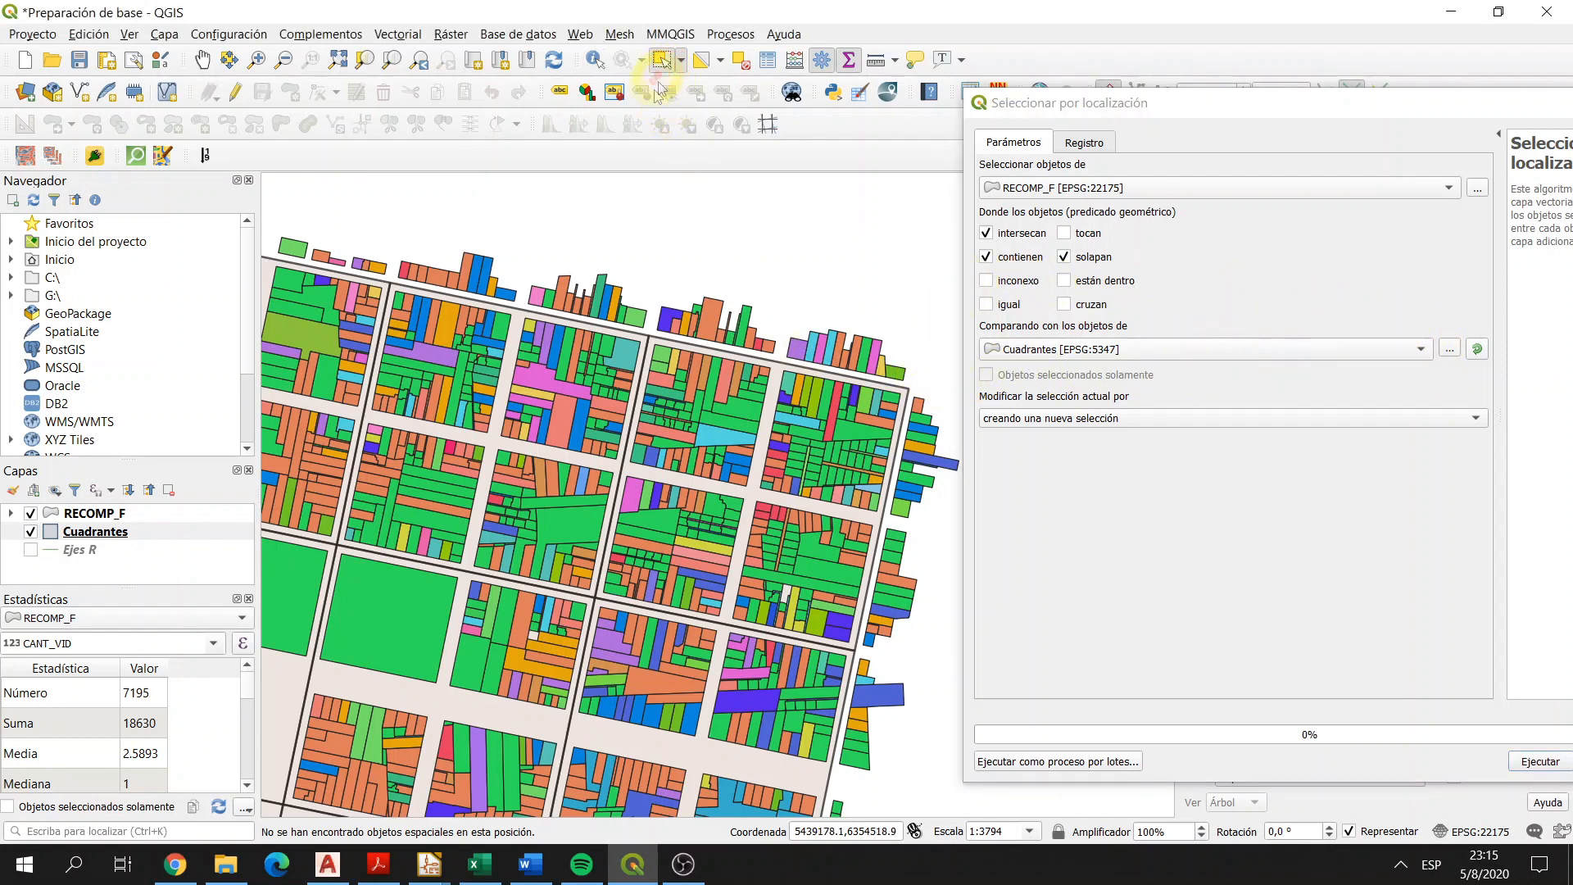
left_click(706, 499)
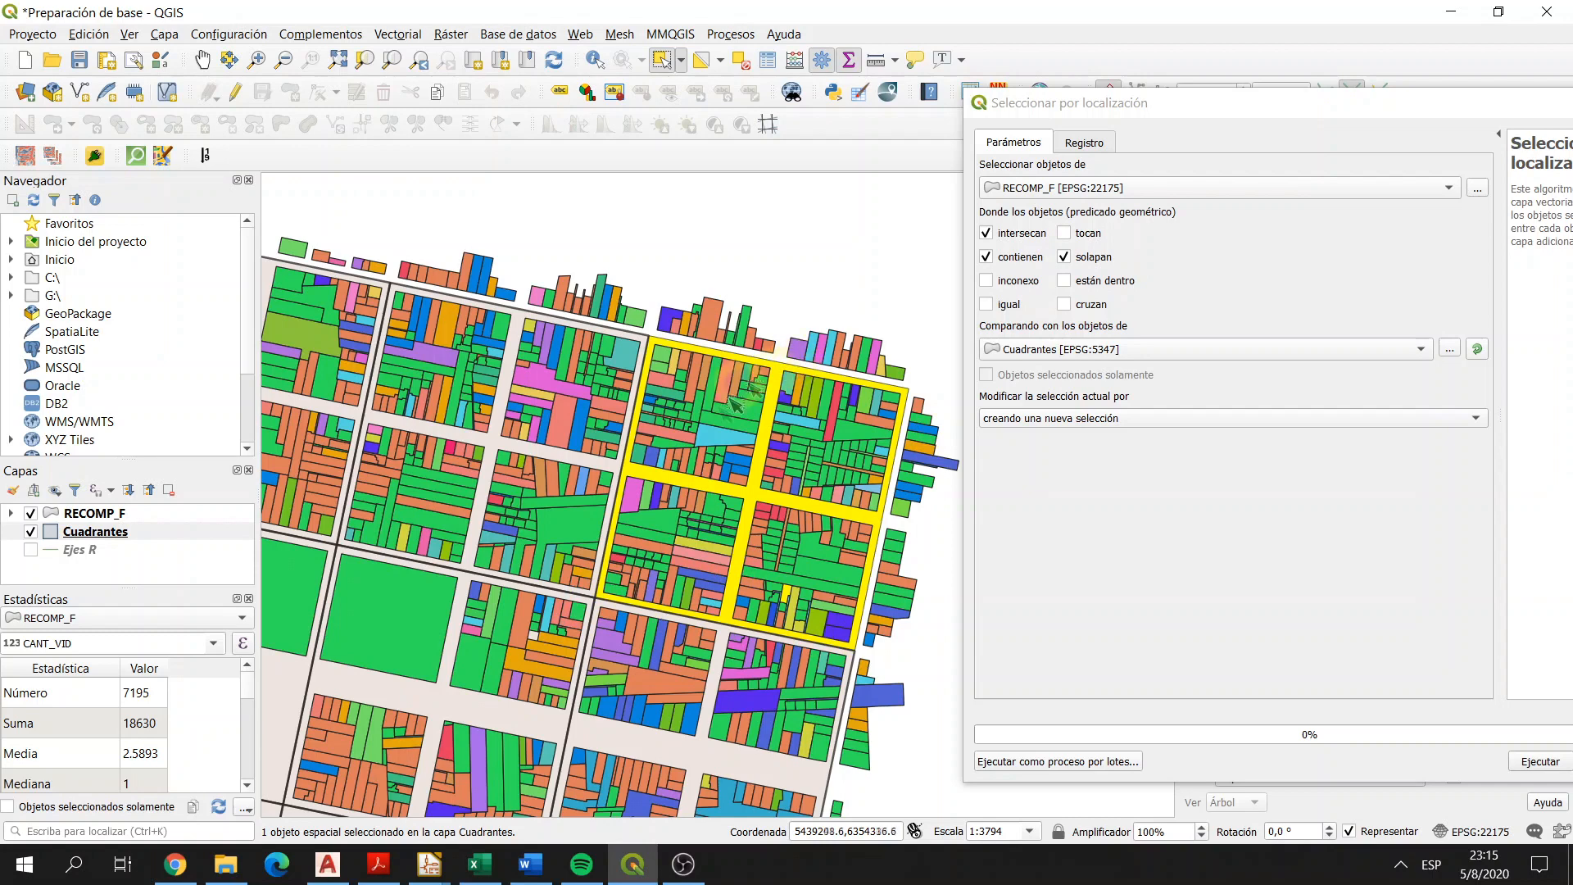
left_click(1180, 108)
left_click(1424, 351)
left_click(1258, 358)
left_click(1258, 357)
left_click(1261, 340)
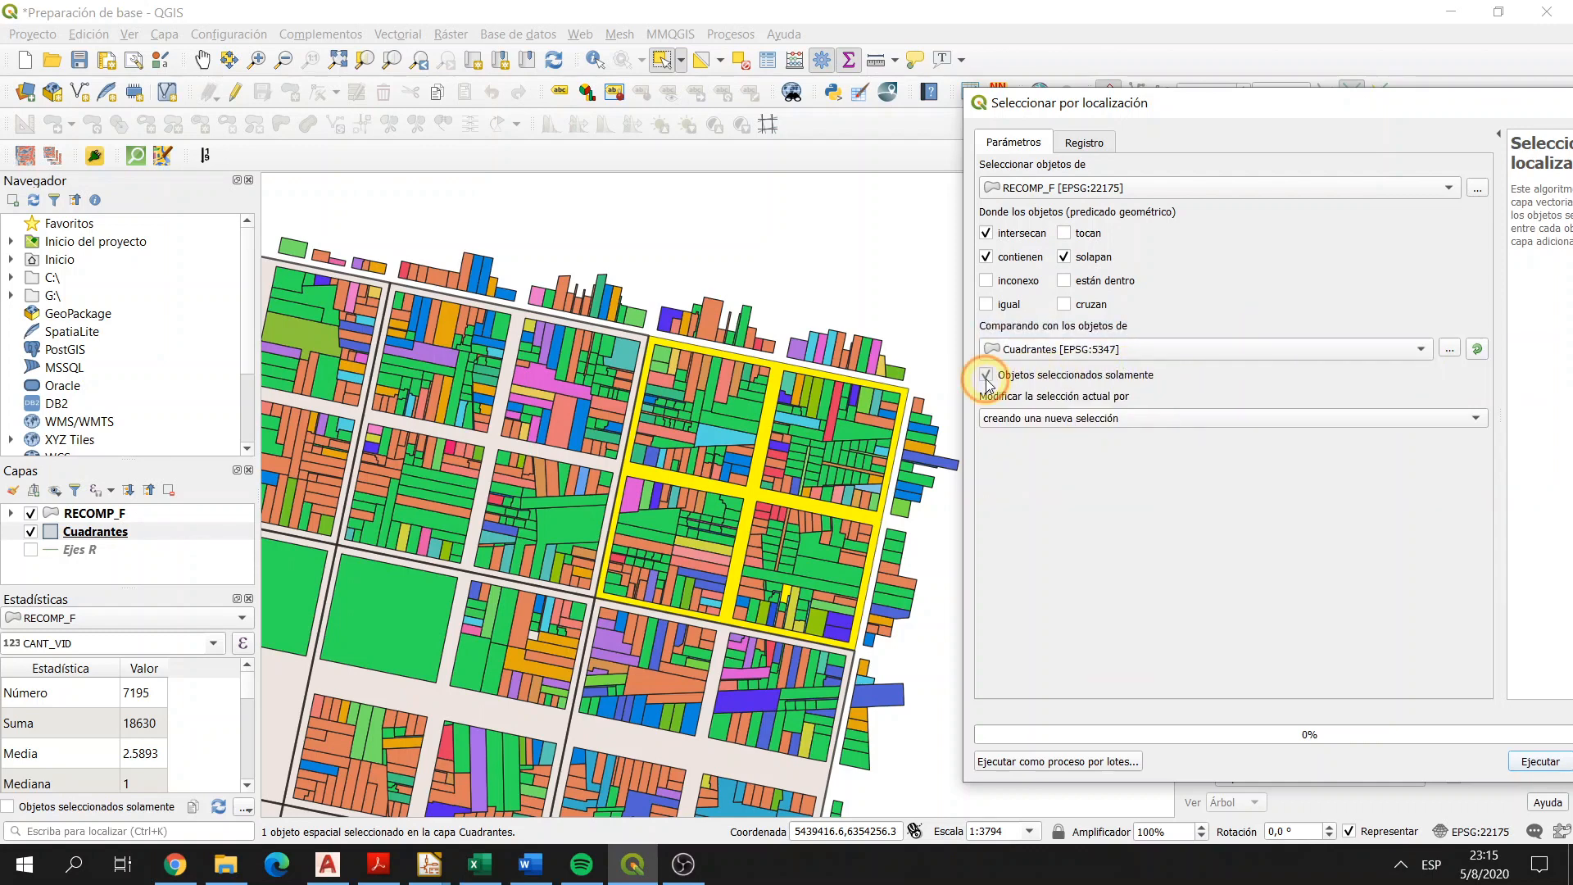
Step: Run the location selection on the RECOMP_F parcels and close the algorithm dialog
left_click_drag(1253, 113, 948, 107)
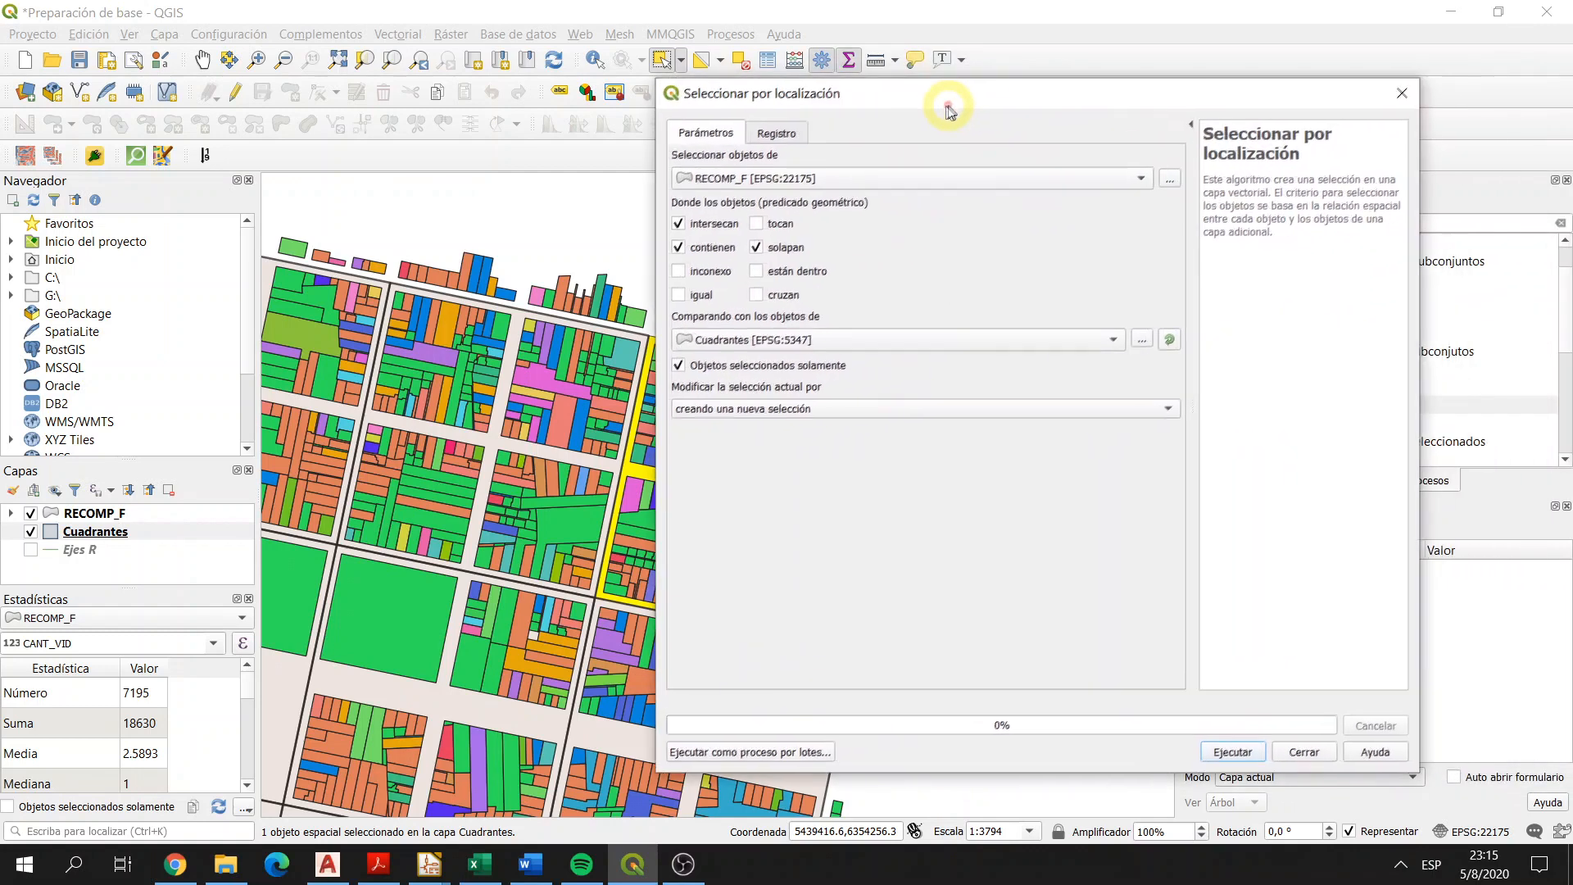
left_click(1229, 753)
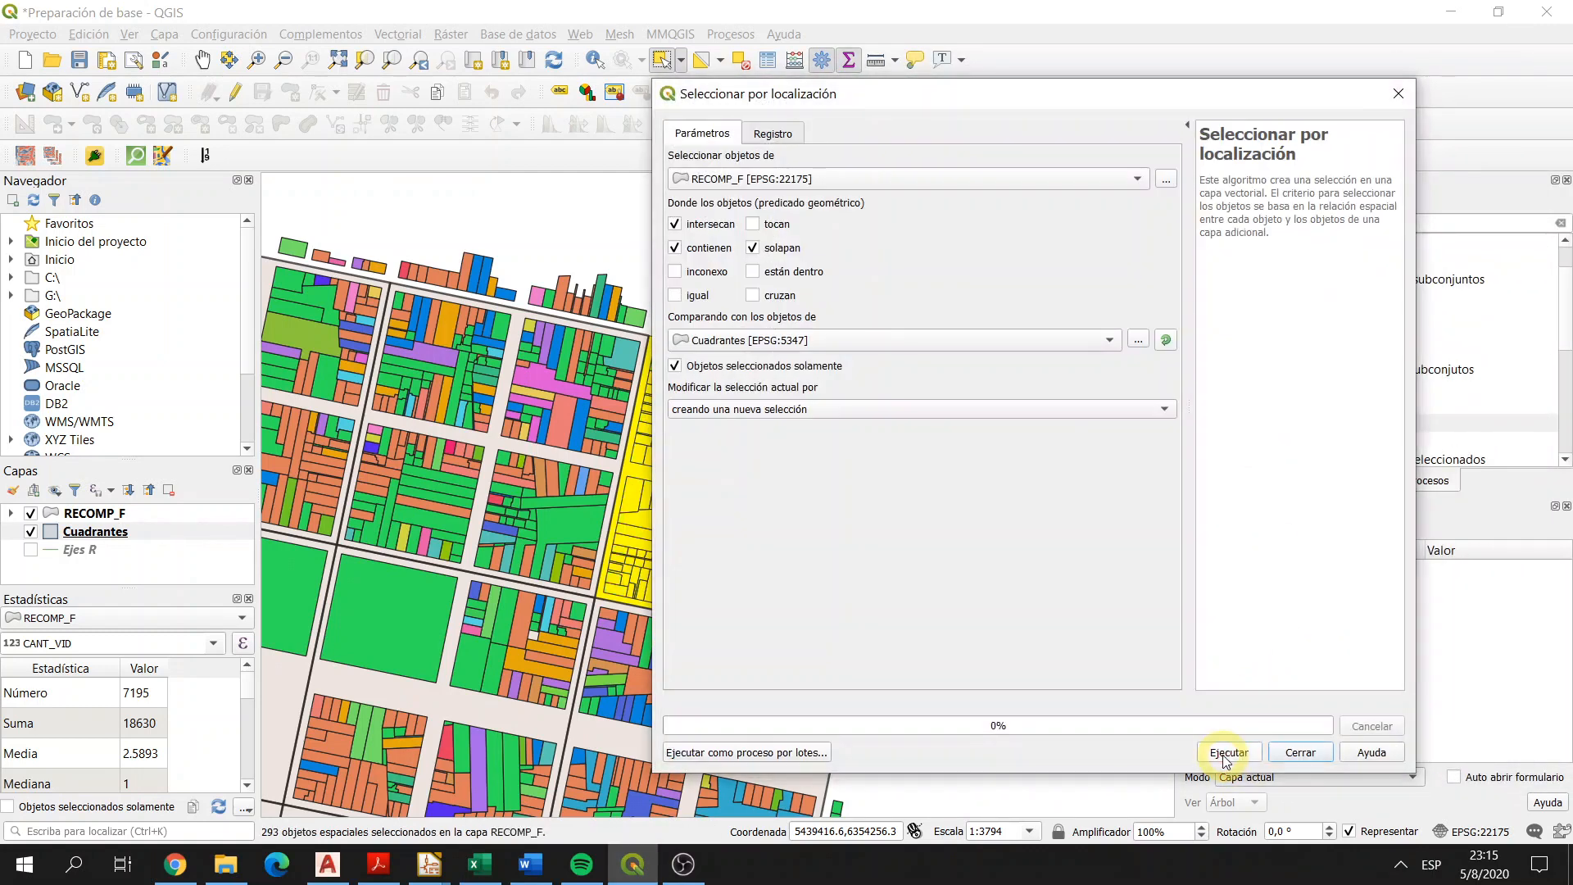
left_click(1299, 752)
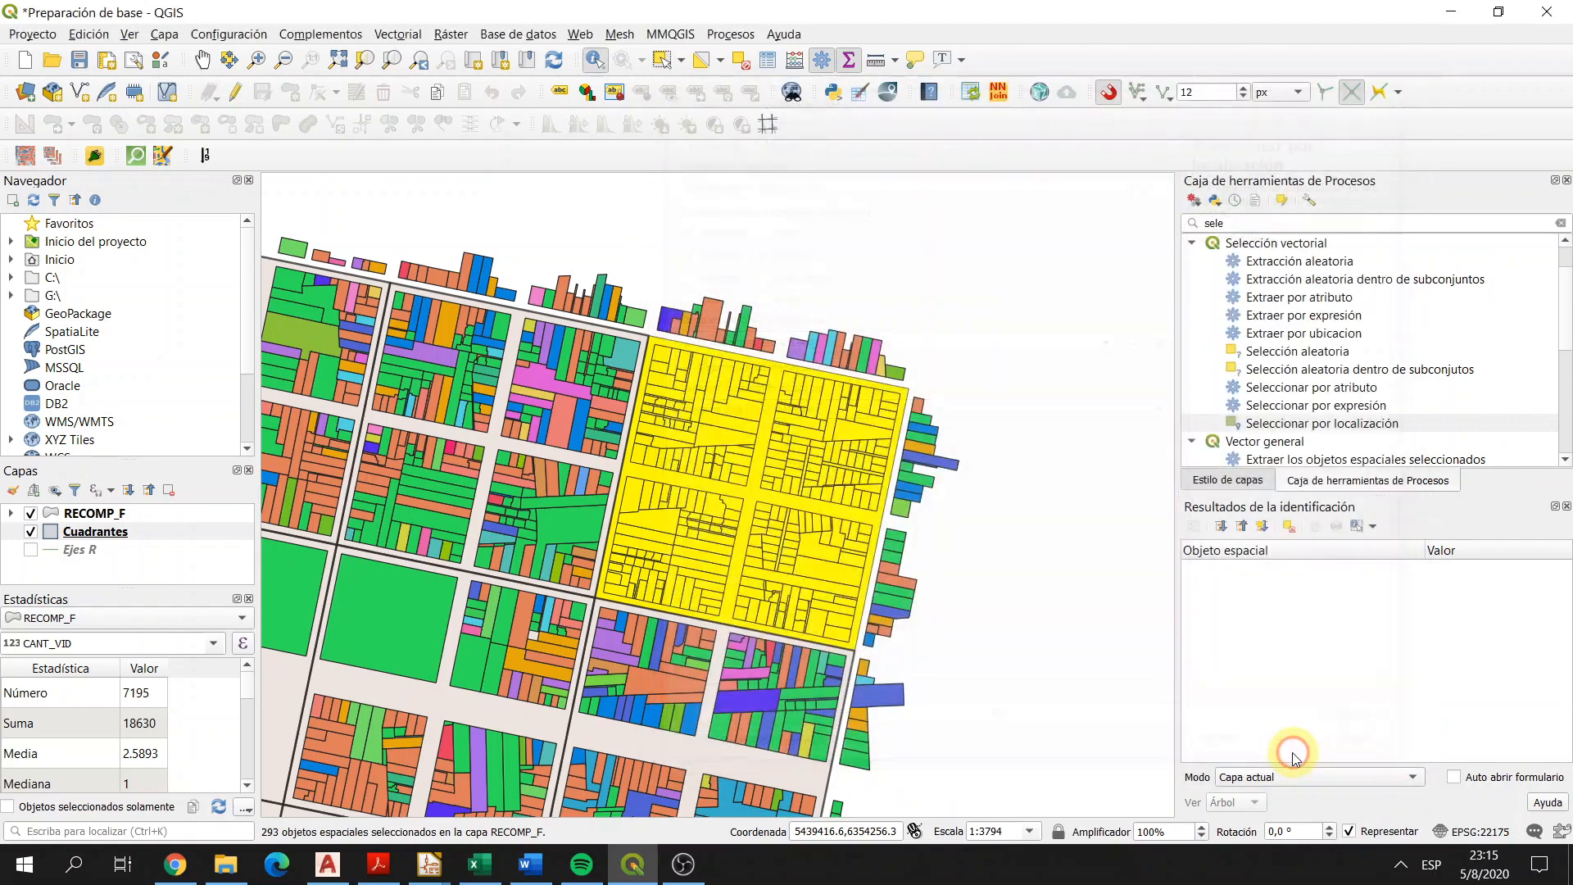
Step: Make RECOMP_F the active layer and limit the CANT_VID statistics to the selected parcels
left_click(82, 514)
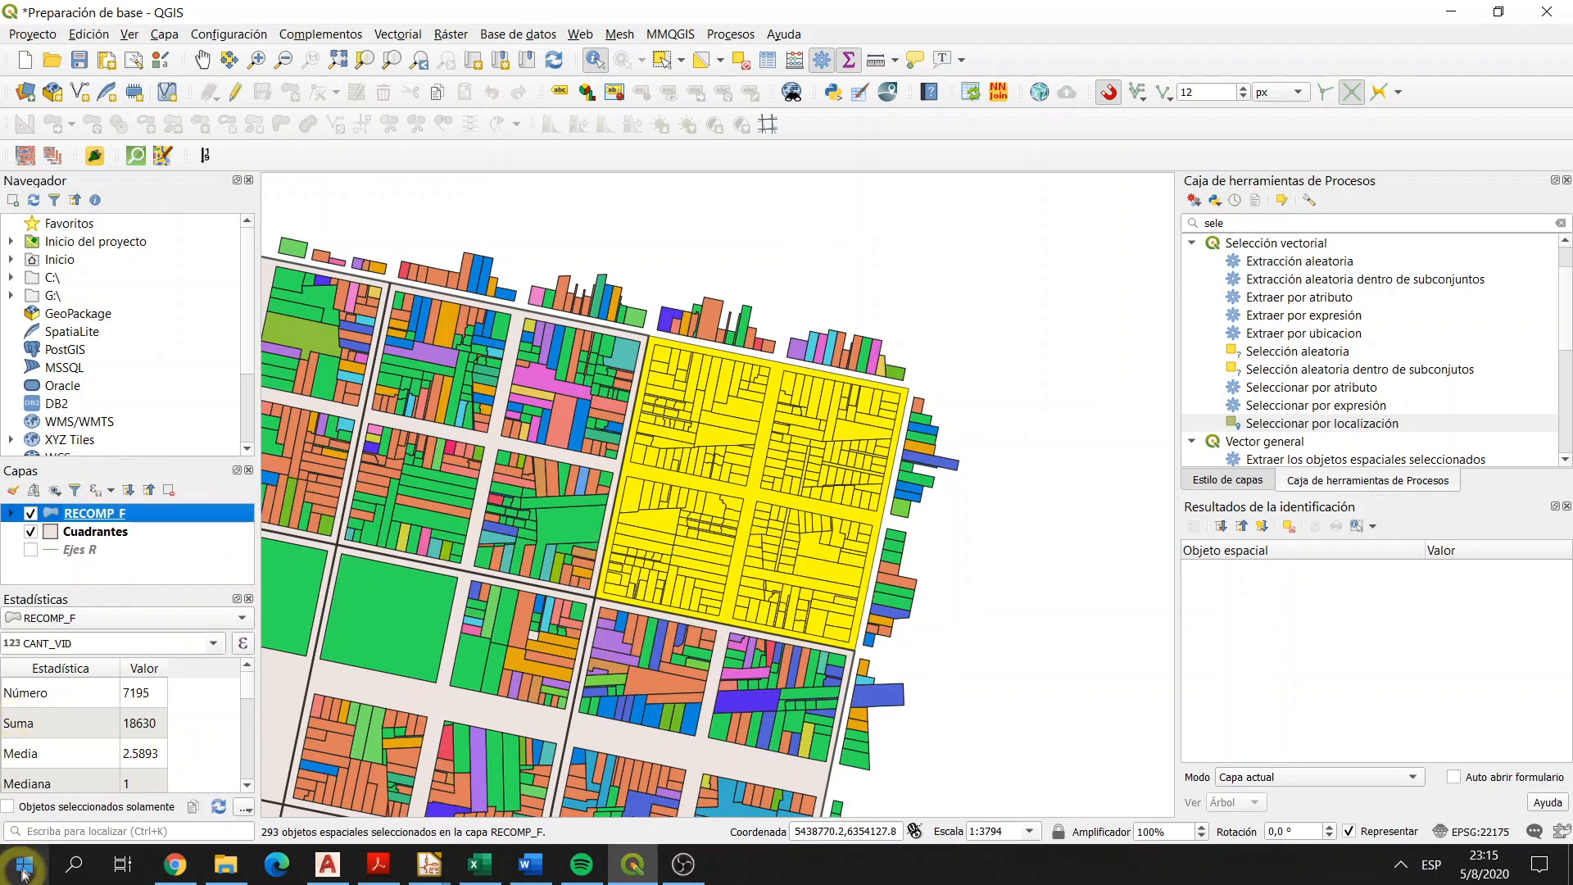
left_click(7, 807)
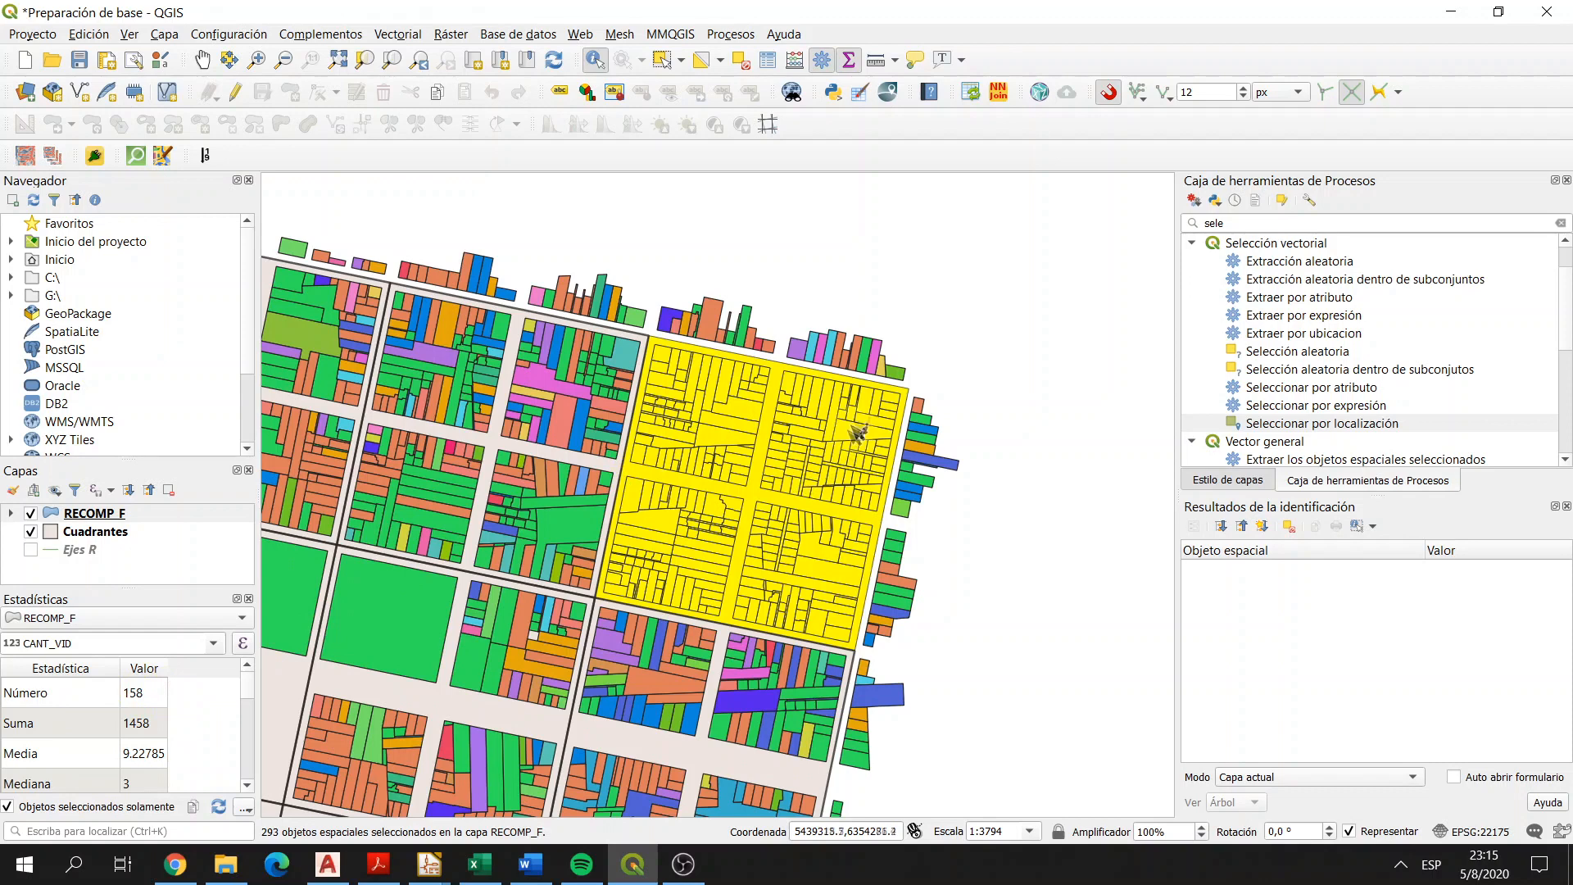
left_click(921, 293)
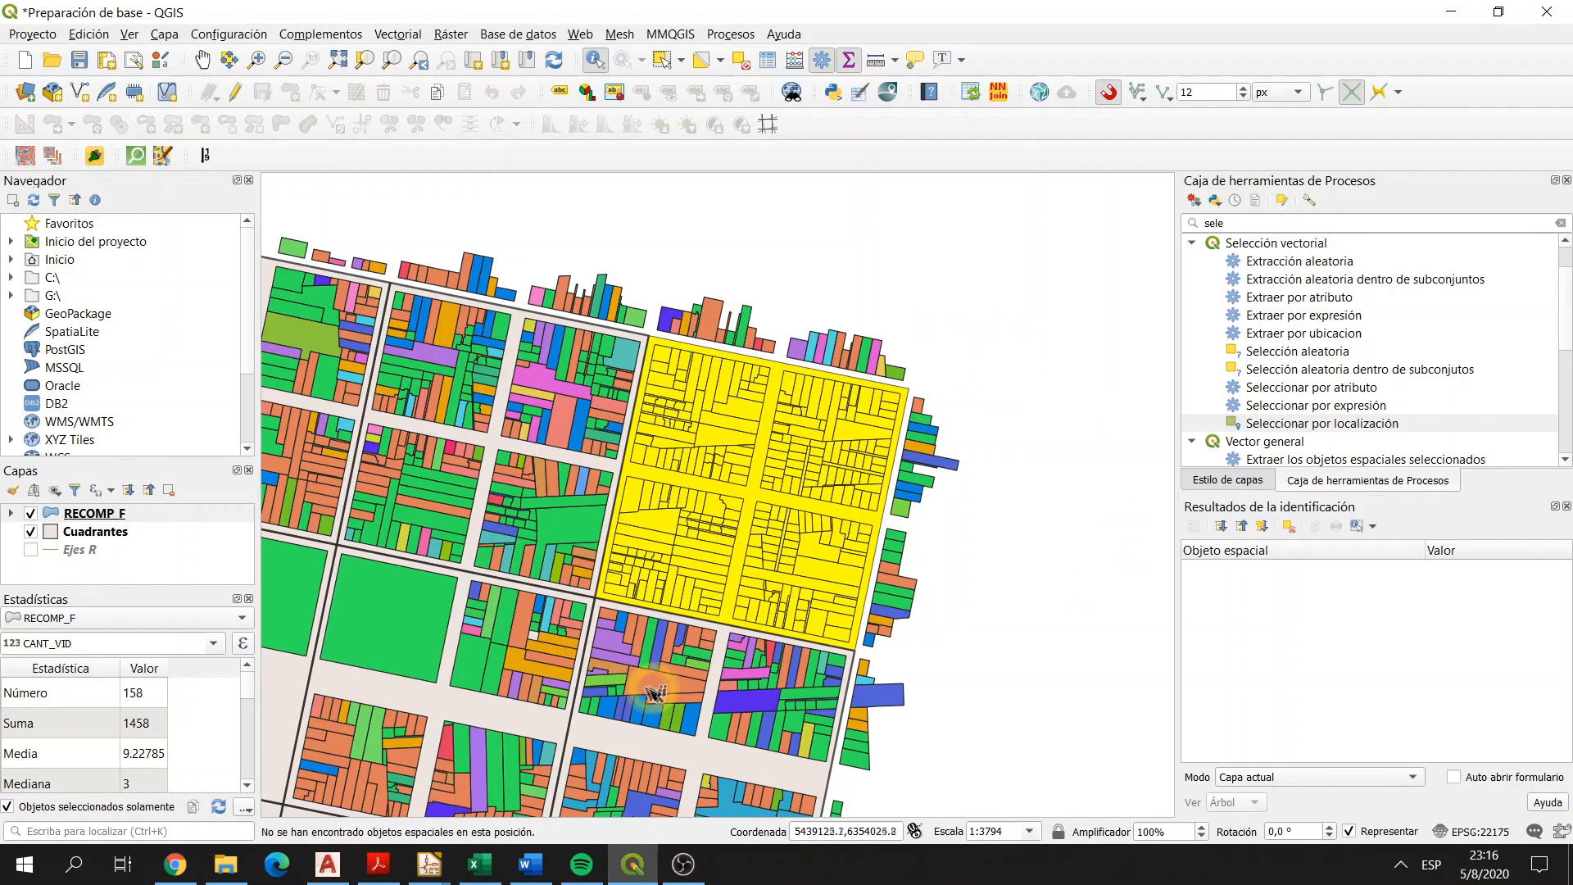
Step: Switch to the assignment PDF in Acrobat Reader, highlight the residential density formula in section 2.1, and return to QGIS
left_click(378, 865)
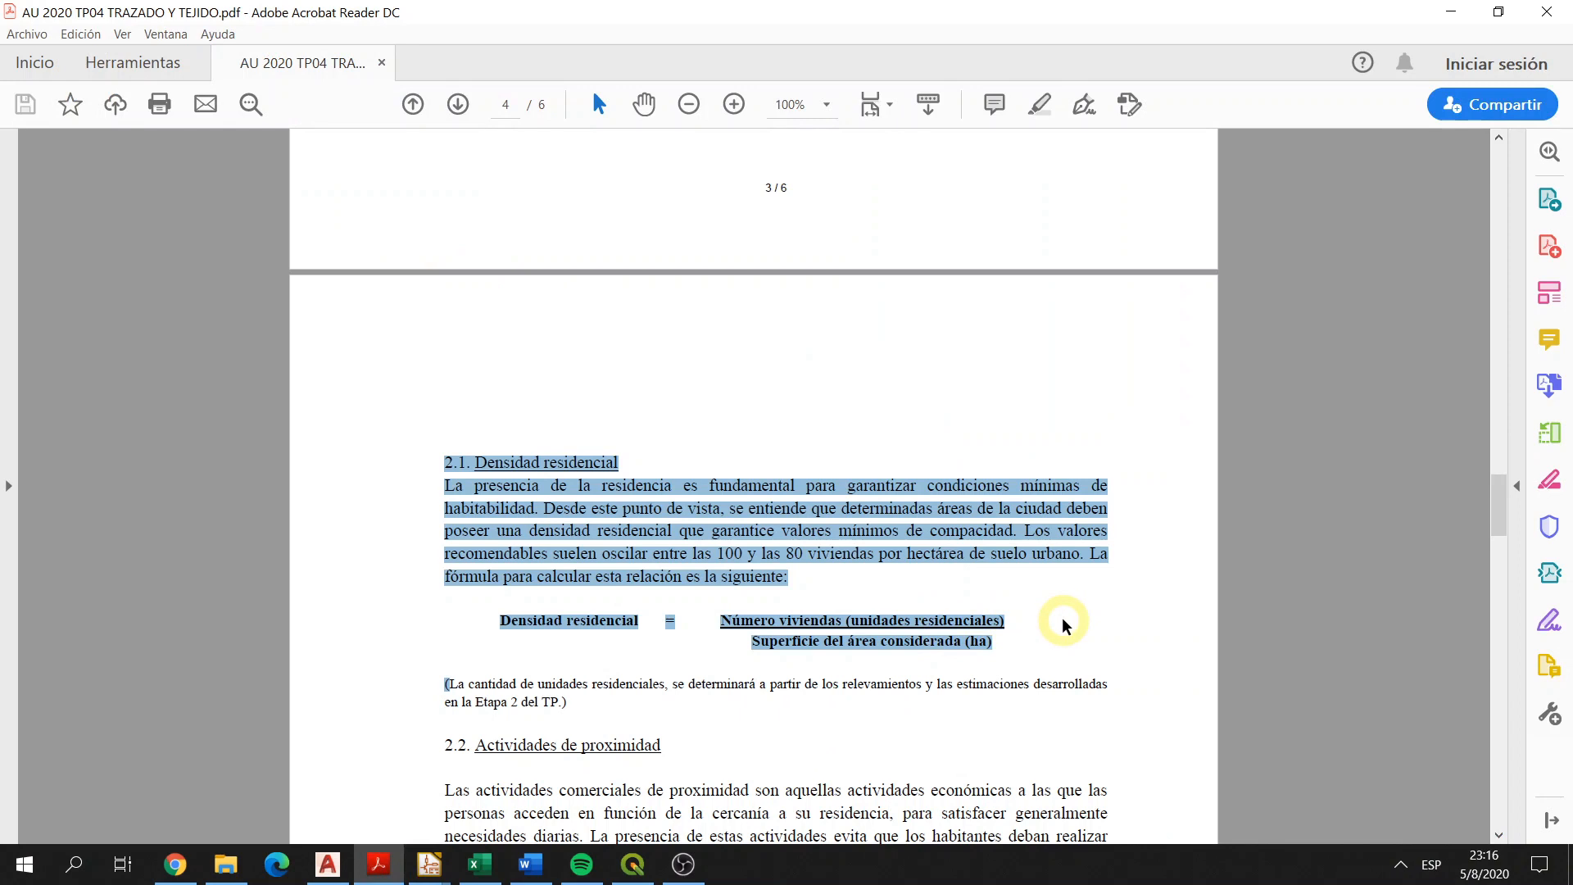
left_click(1065, 643)
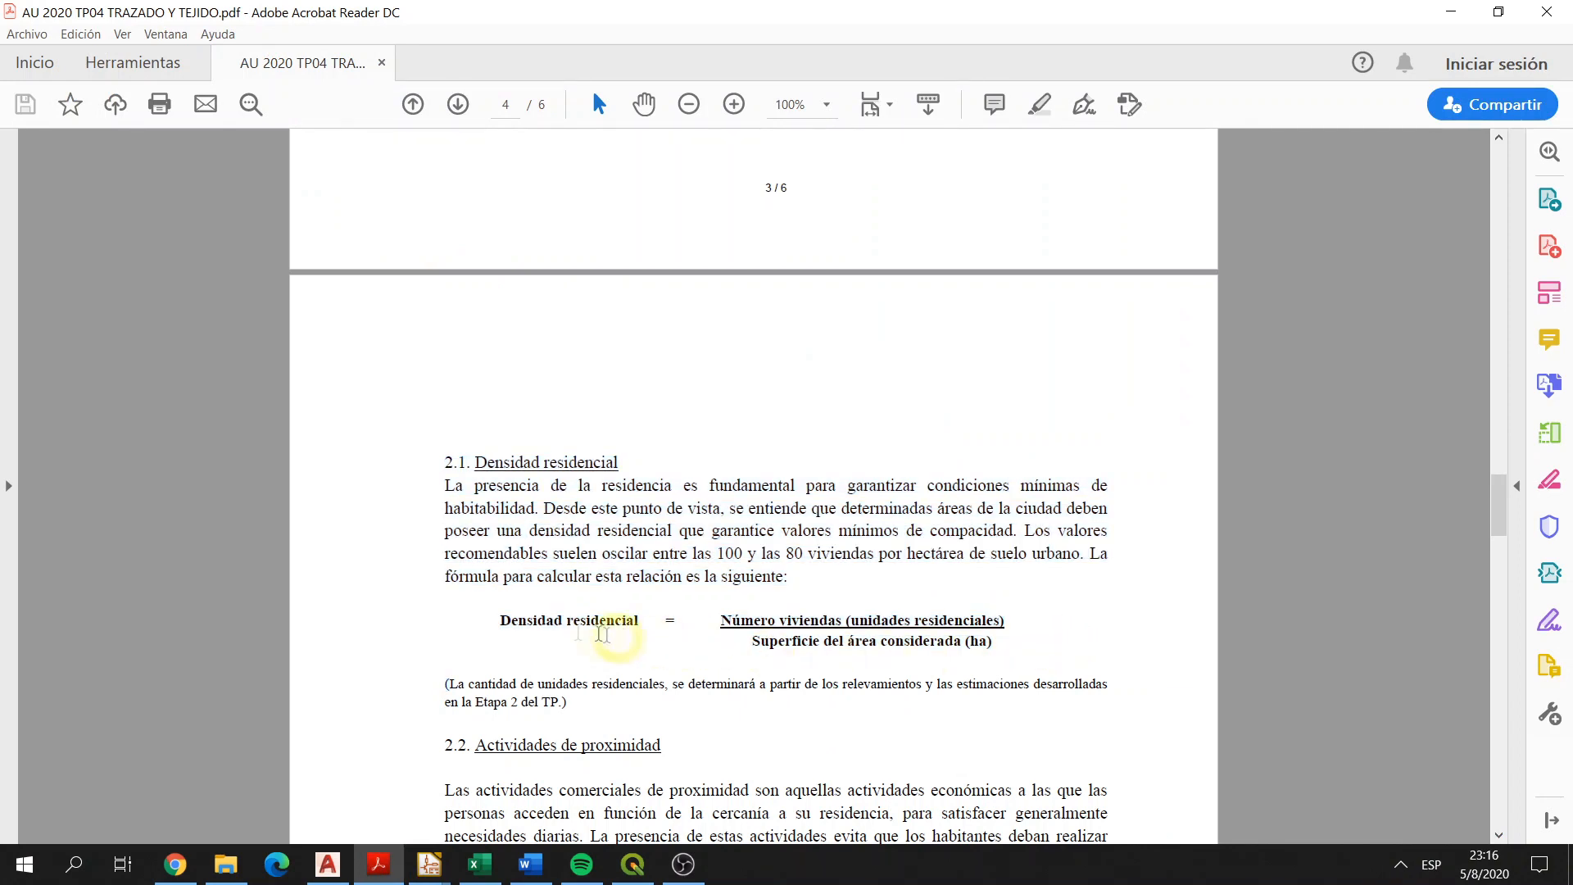
left_click_drag(995, 643, 492, 604)
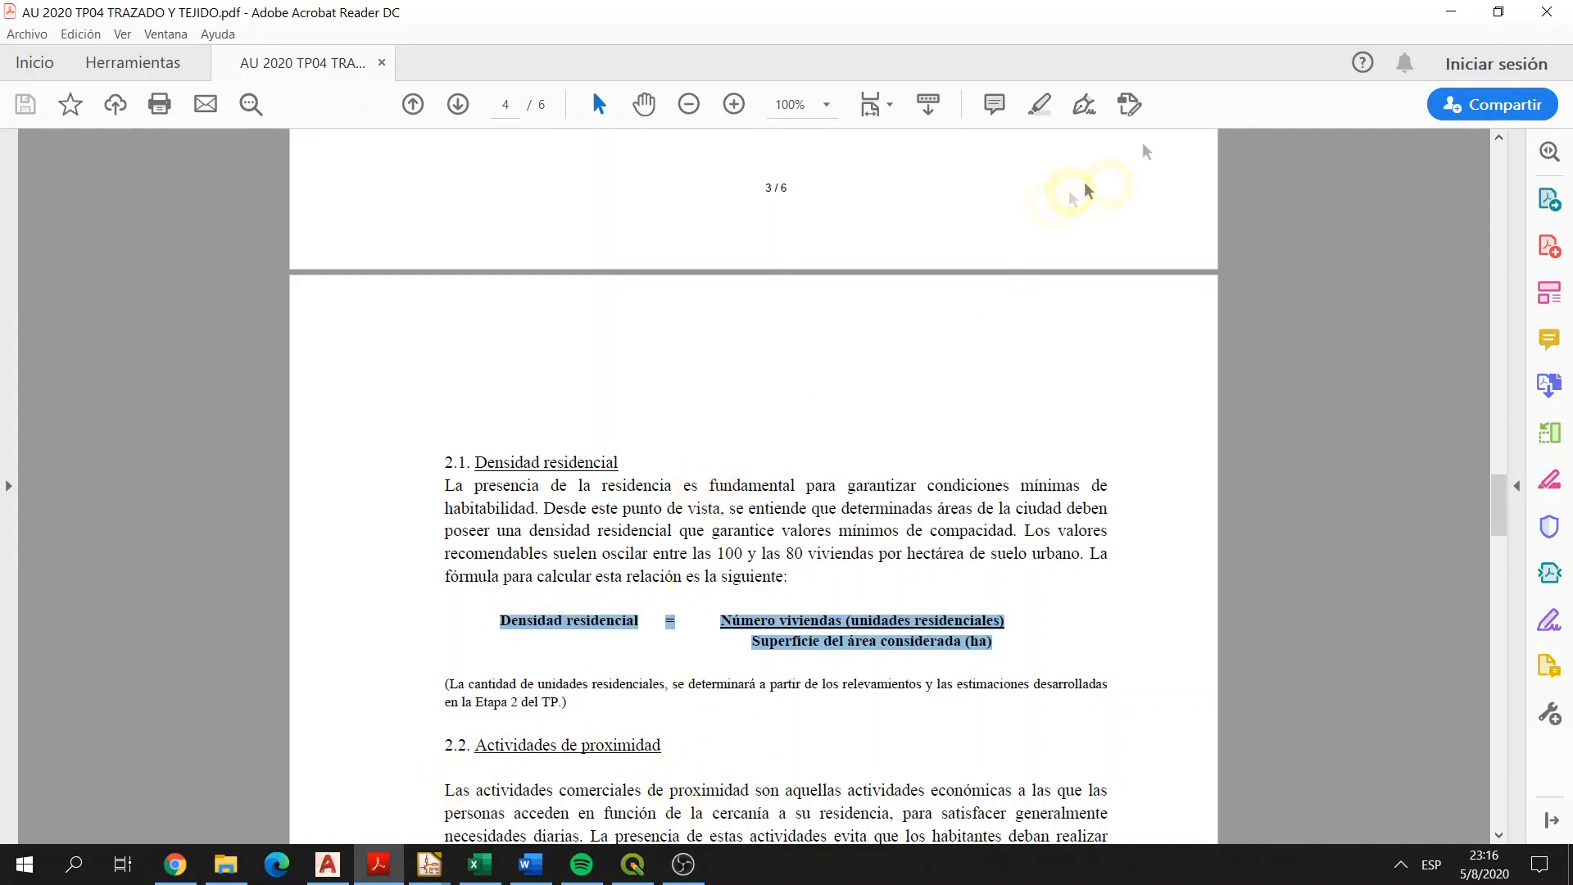
left_click(1452, 15)
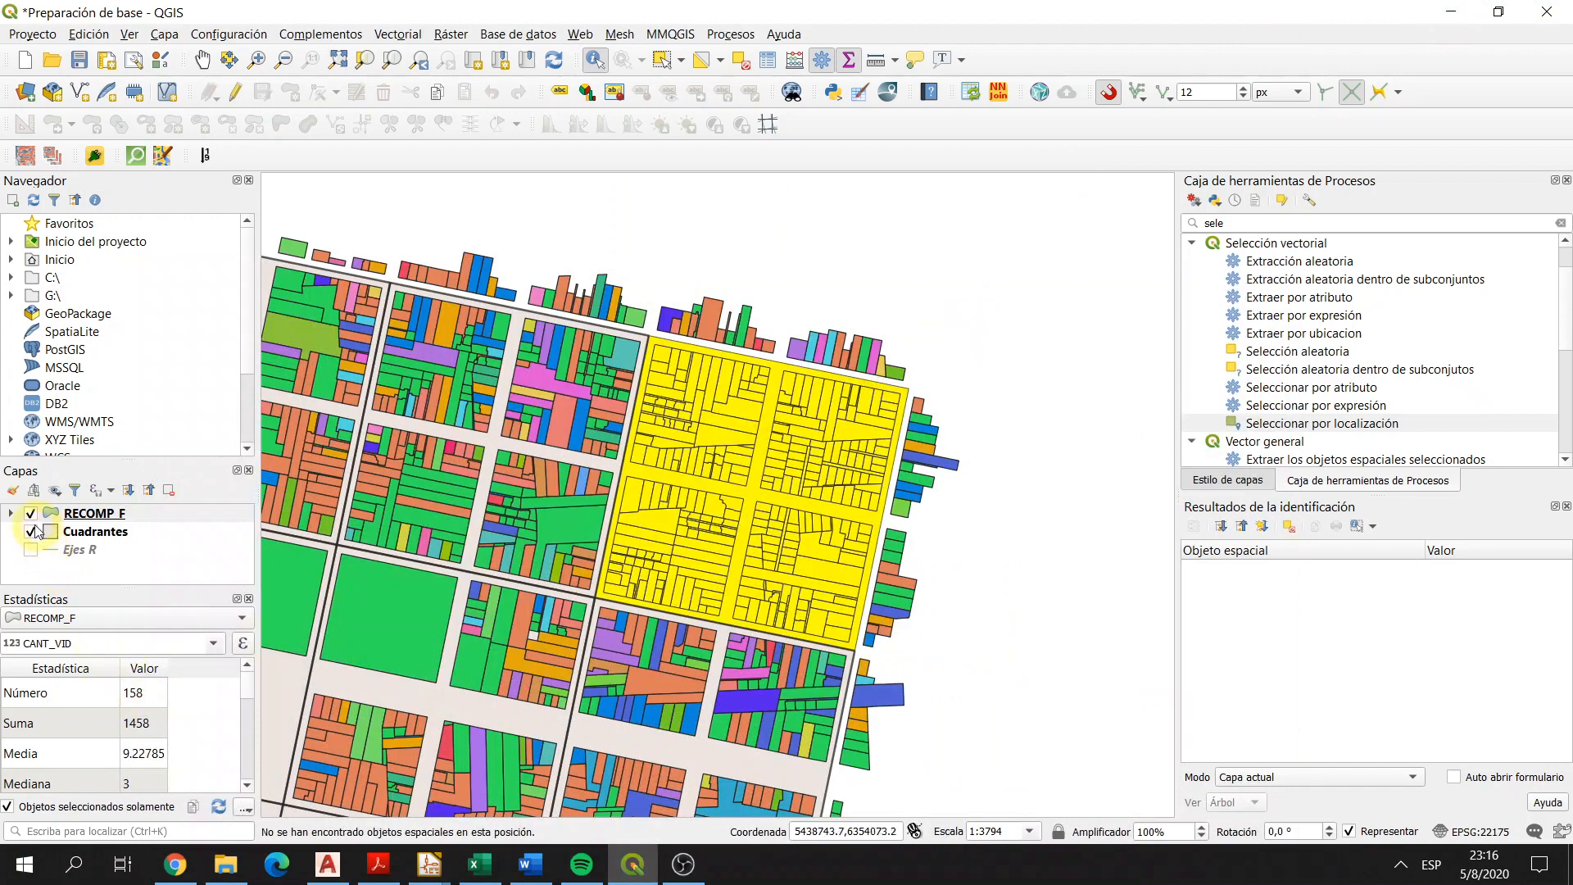
Step: Search the Processing toolbox for "join", pick Unir atributos por localización (resumen), and close the Statistics panel
left_click(1211, 223)
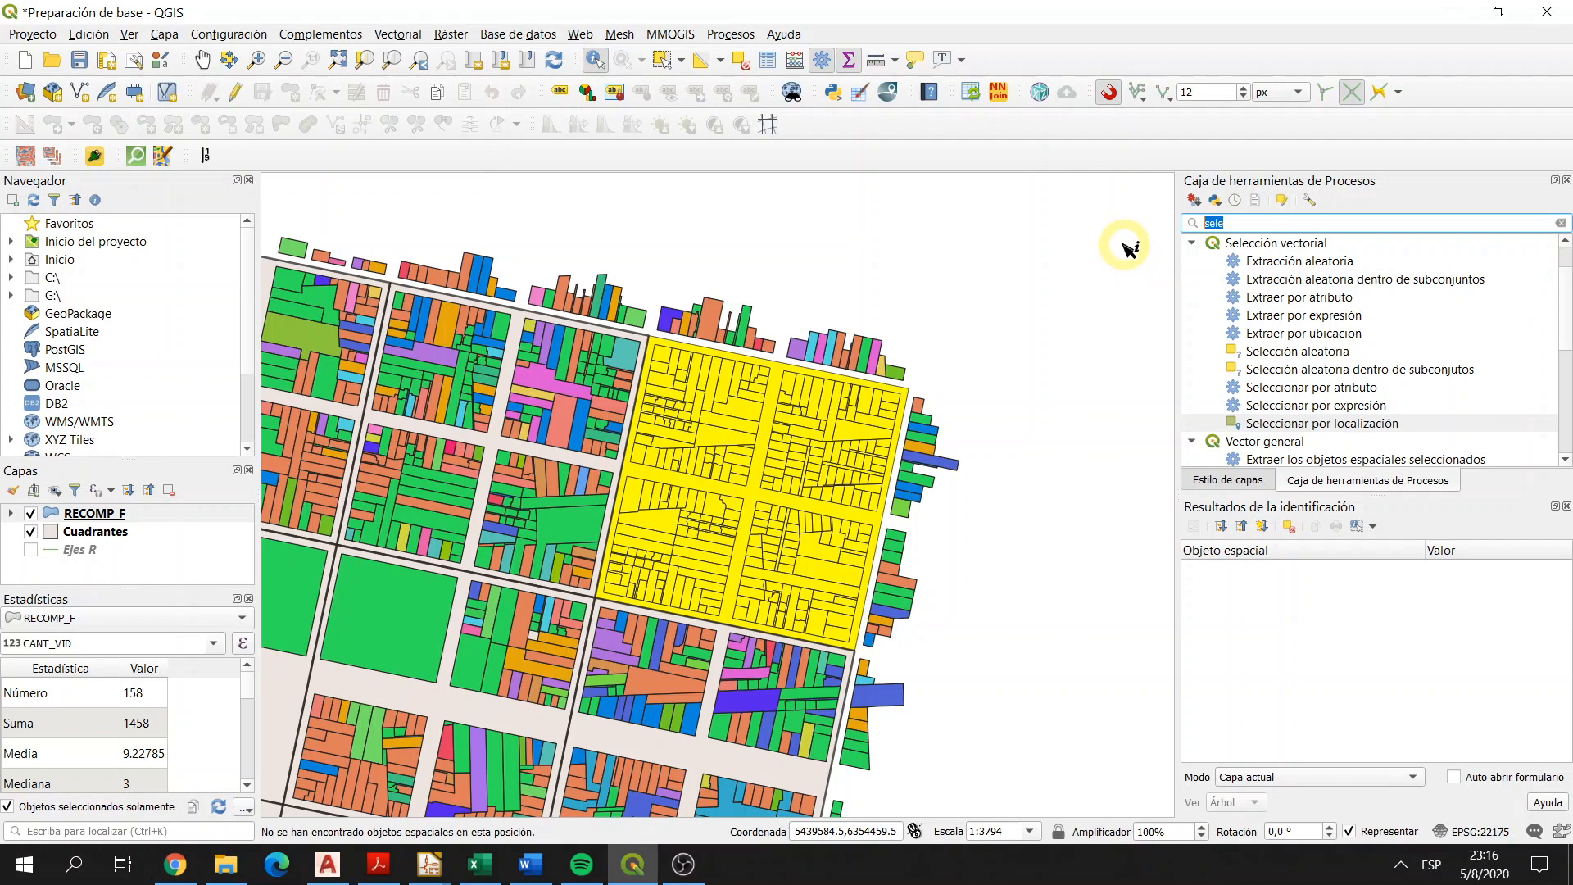
type("join")
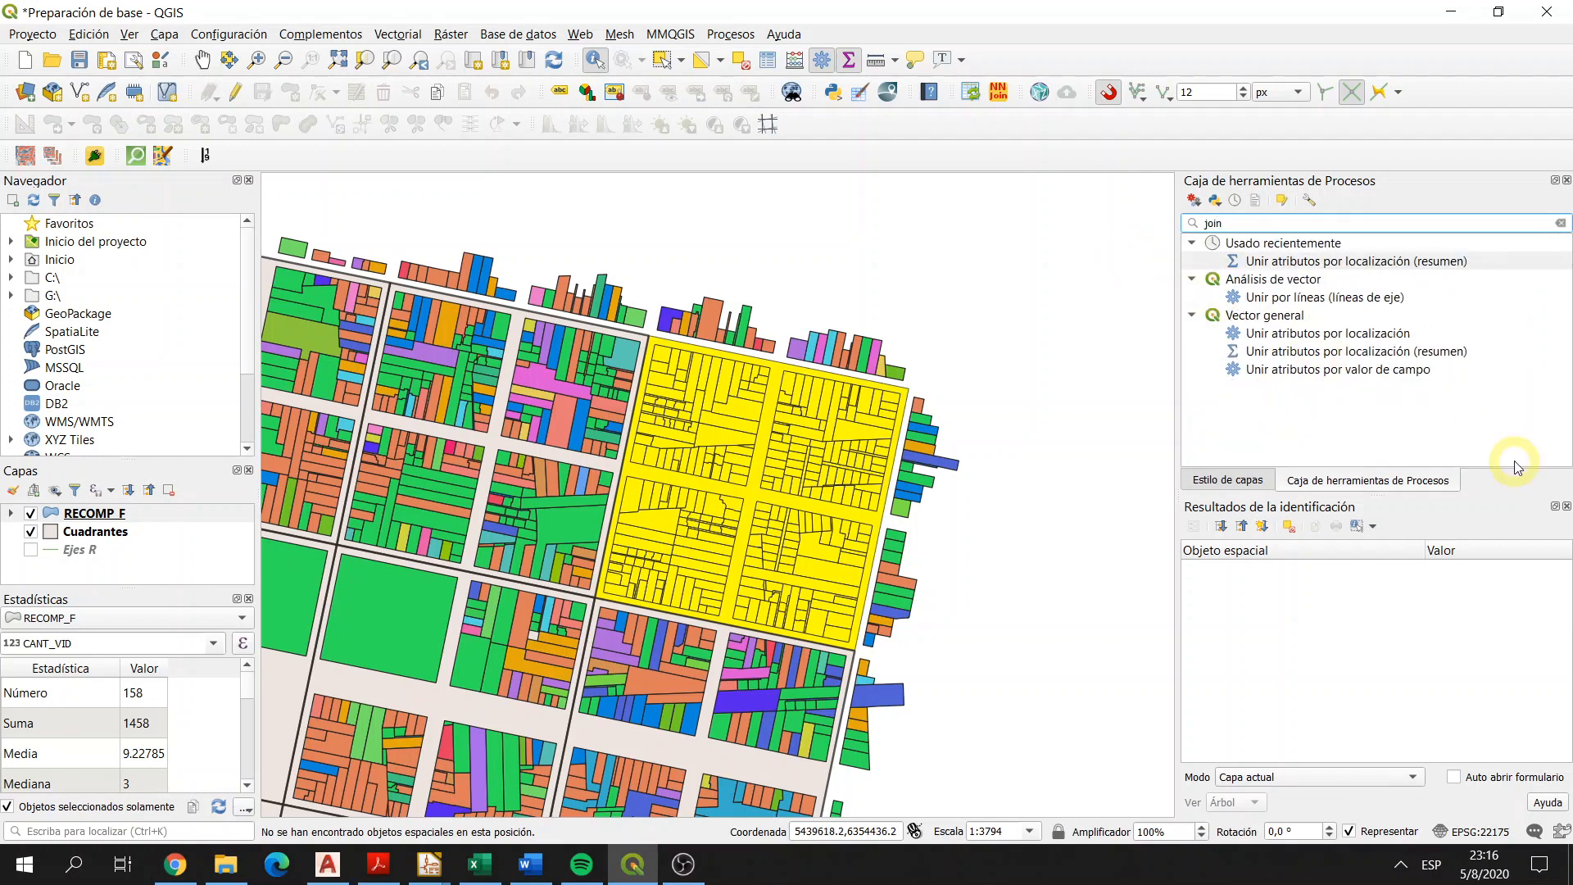
left_click(1447, 358)
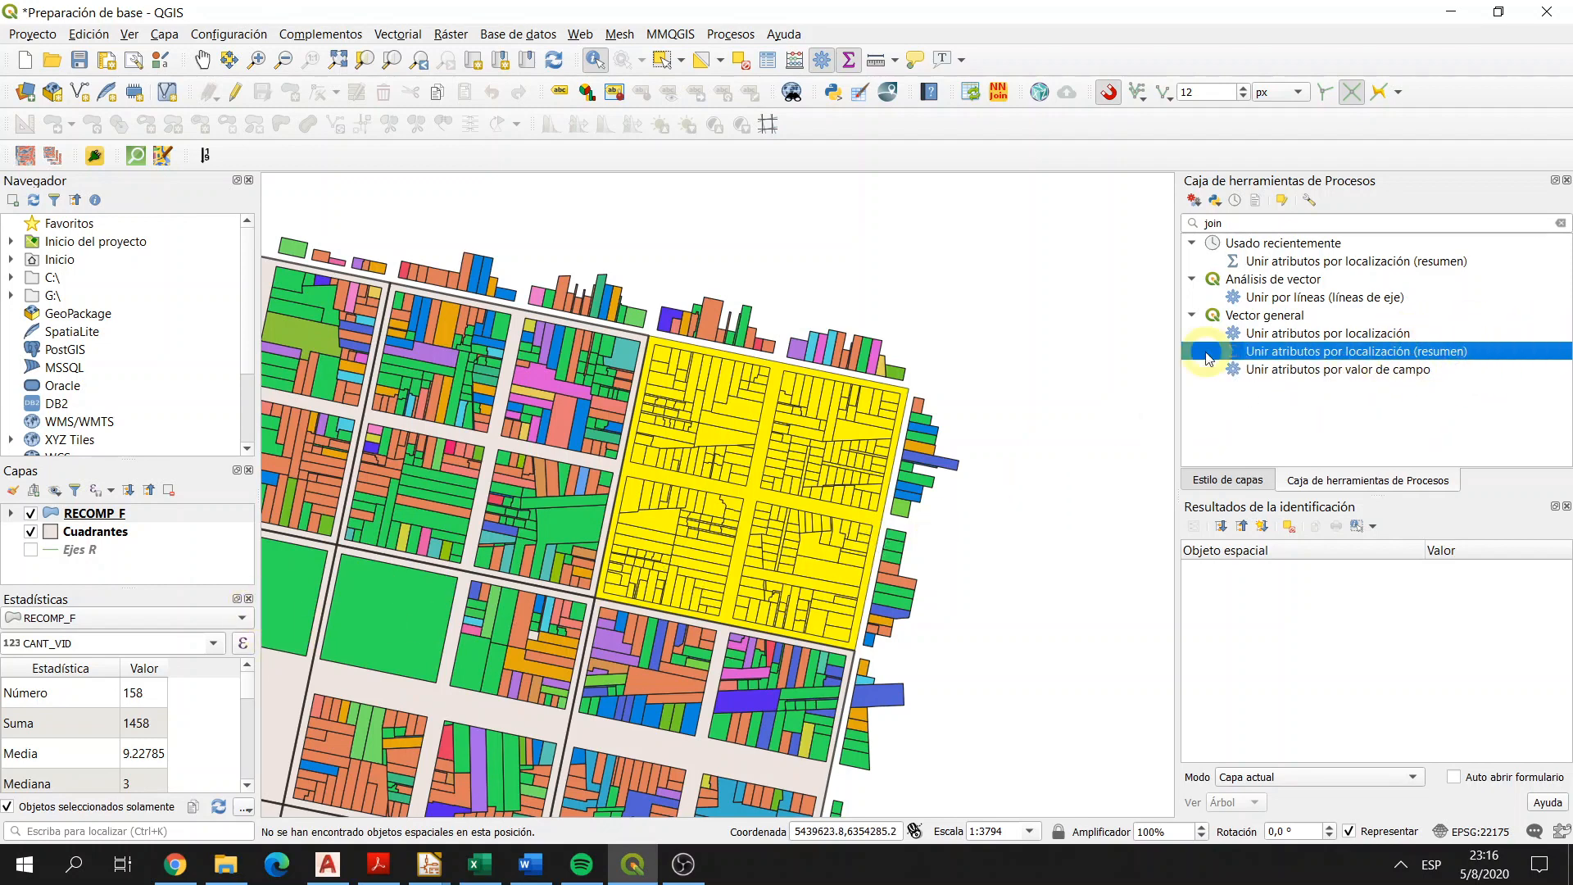
left_click(250, 598)
left_click(959, 281)
Step: Review the density formula's dwelling-count numerator and area denominator in the Acrobat Reader PDF, then go back to QGIS
left_click(378, 864)
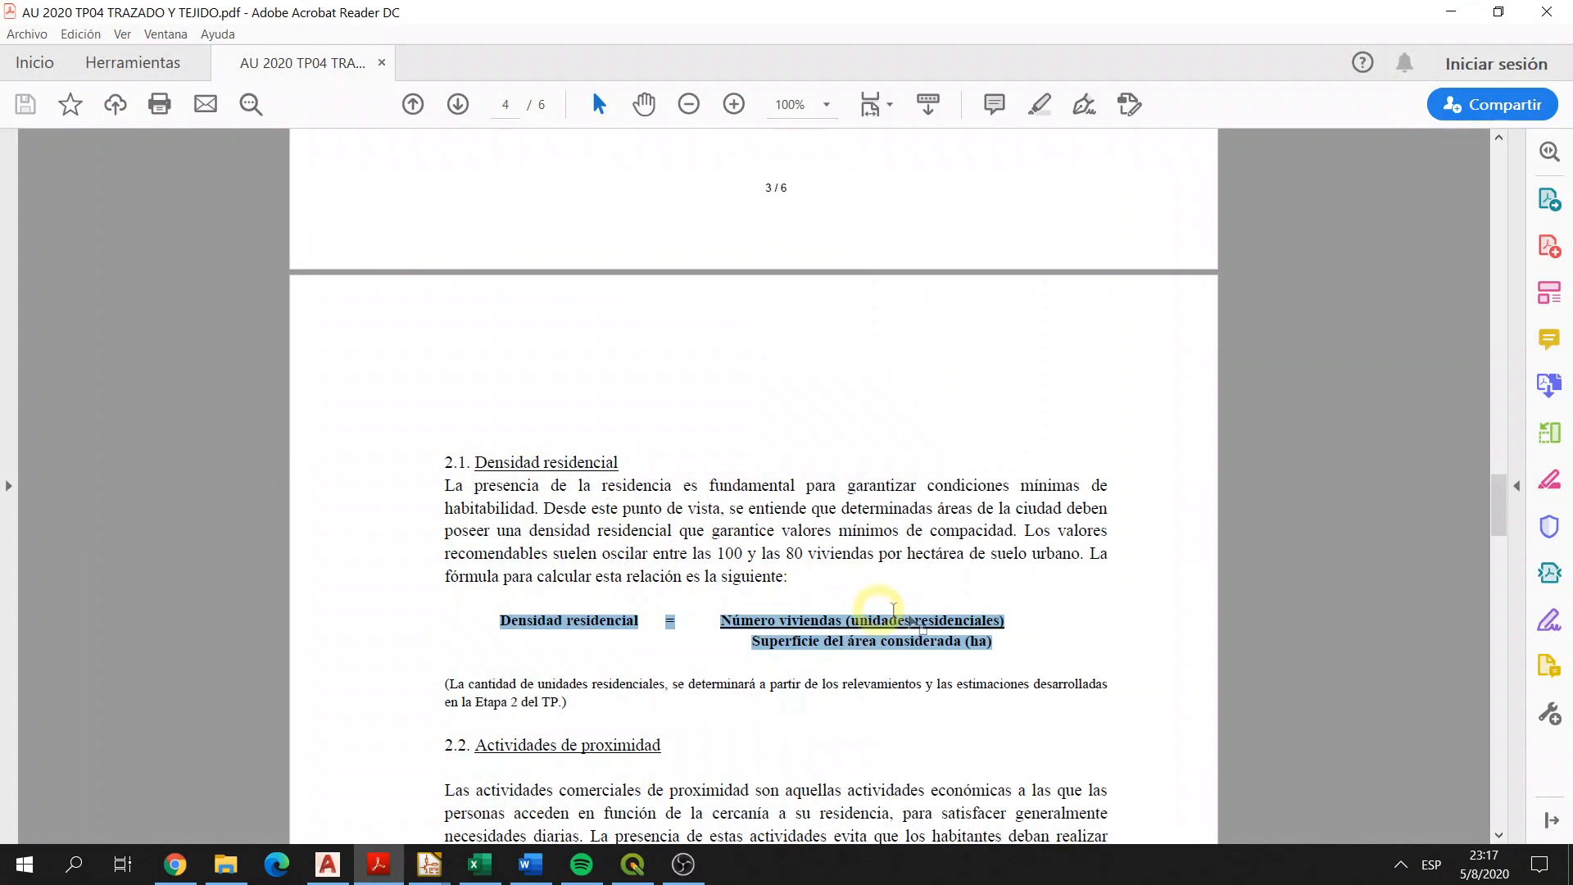
left_click(482, 611)
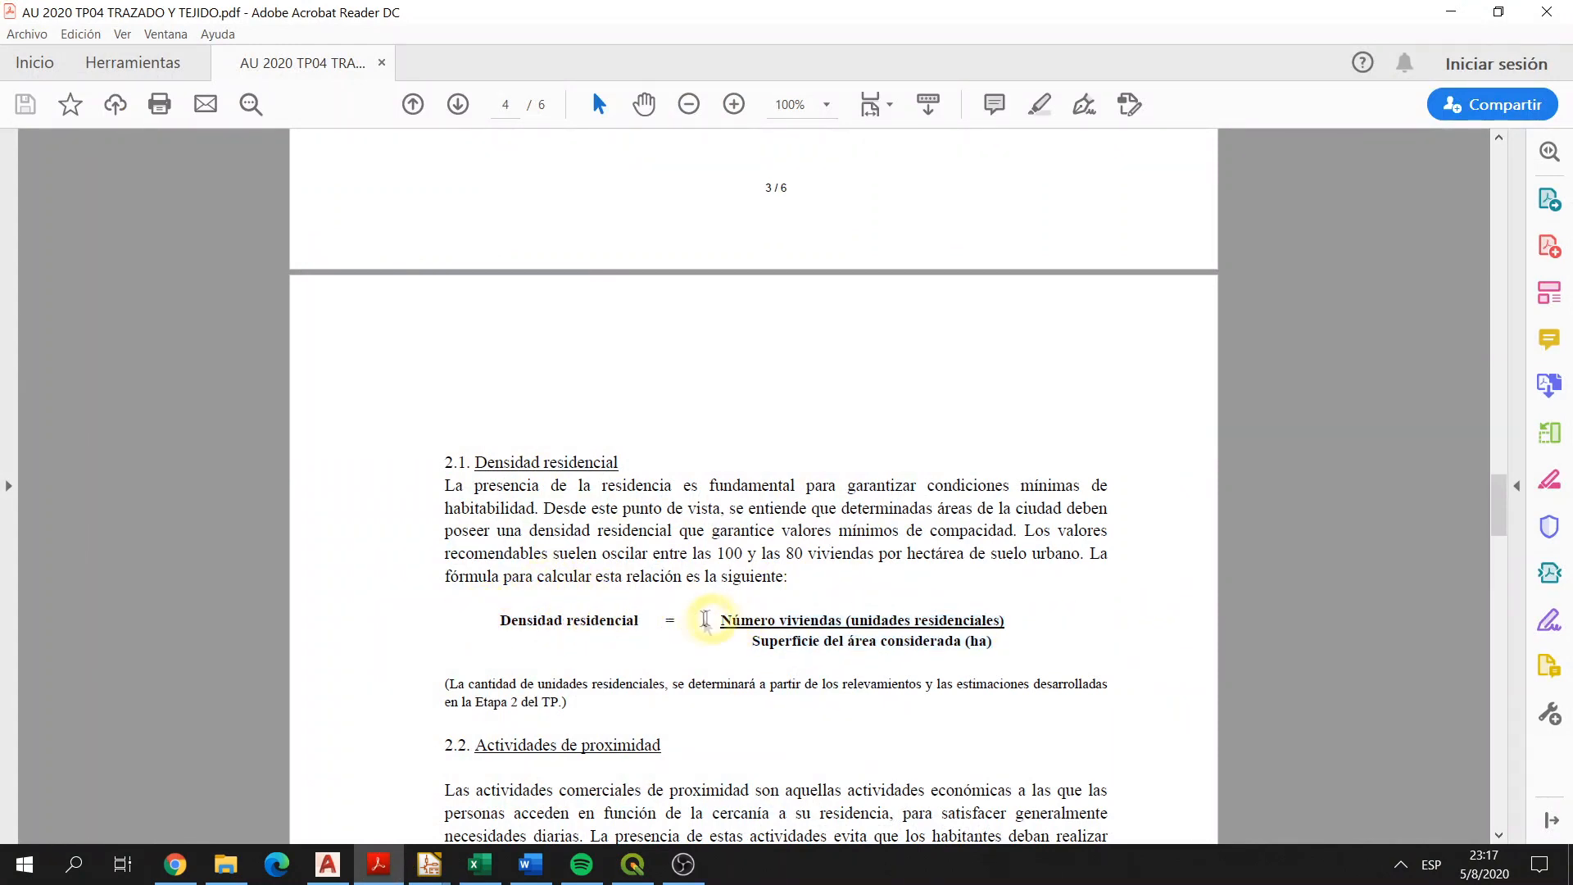
left_click_drag(721, 620, 1009, 620)
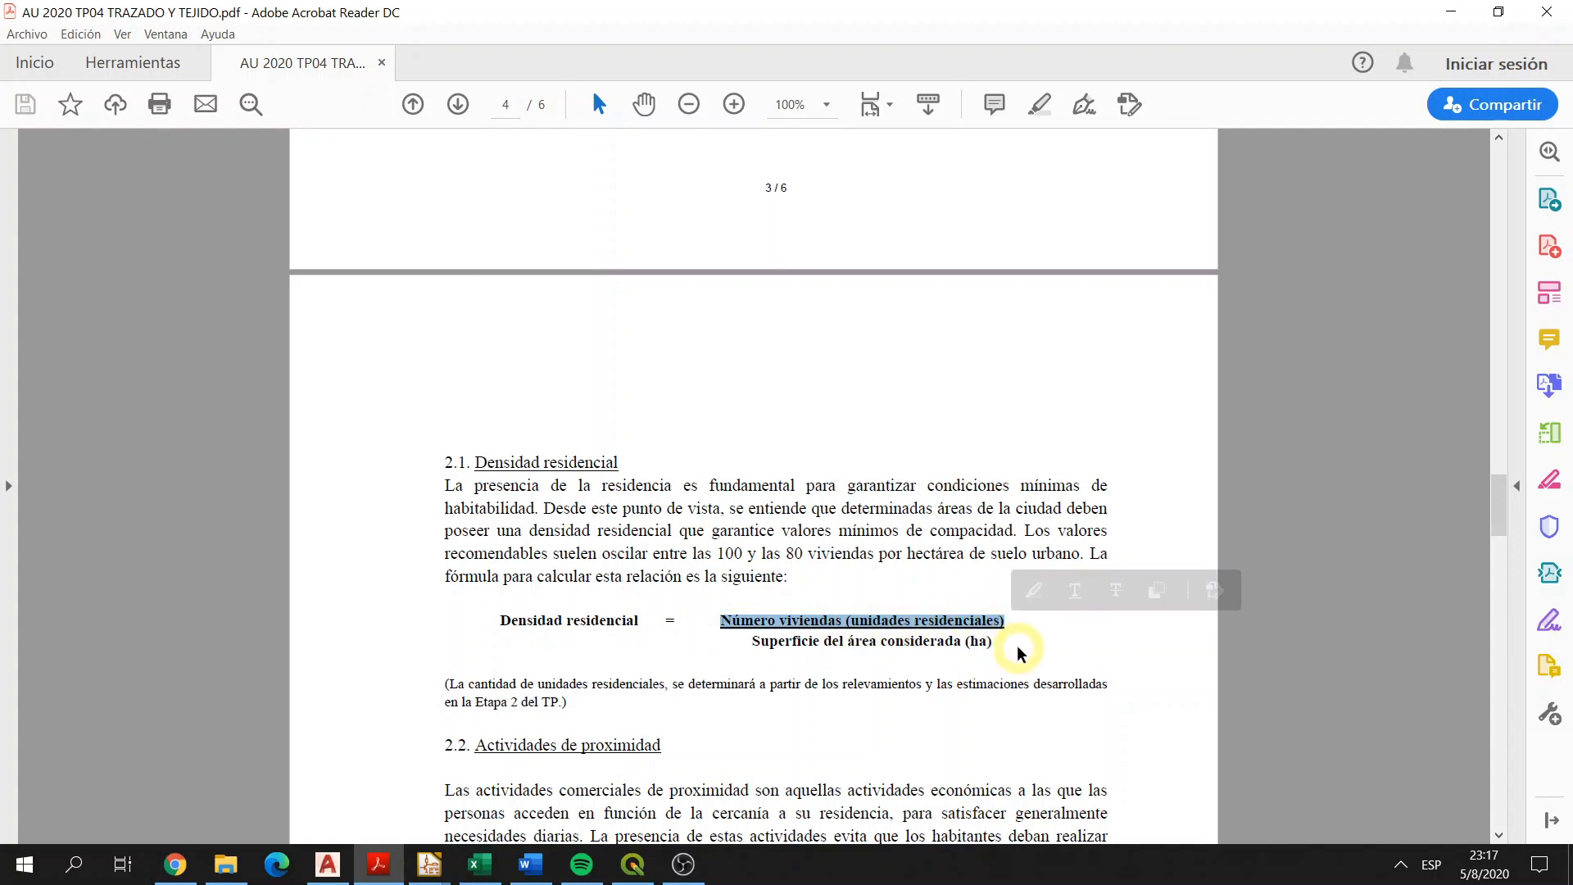
left_click_drag(750, 638, 1037, 642)
left_click(1037, 643)
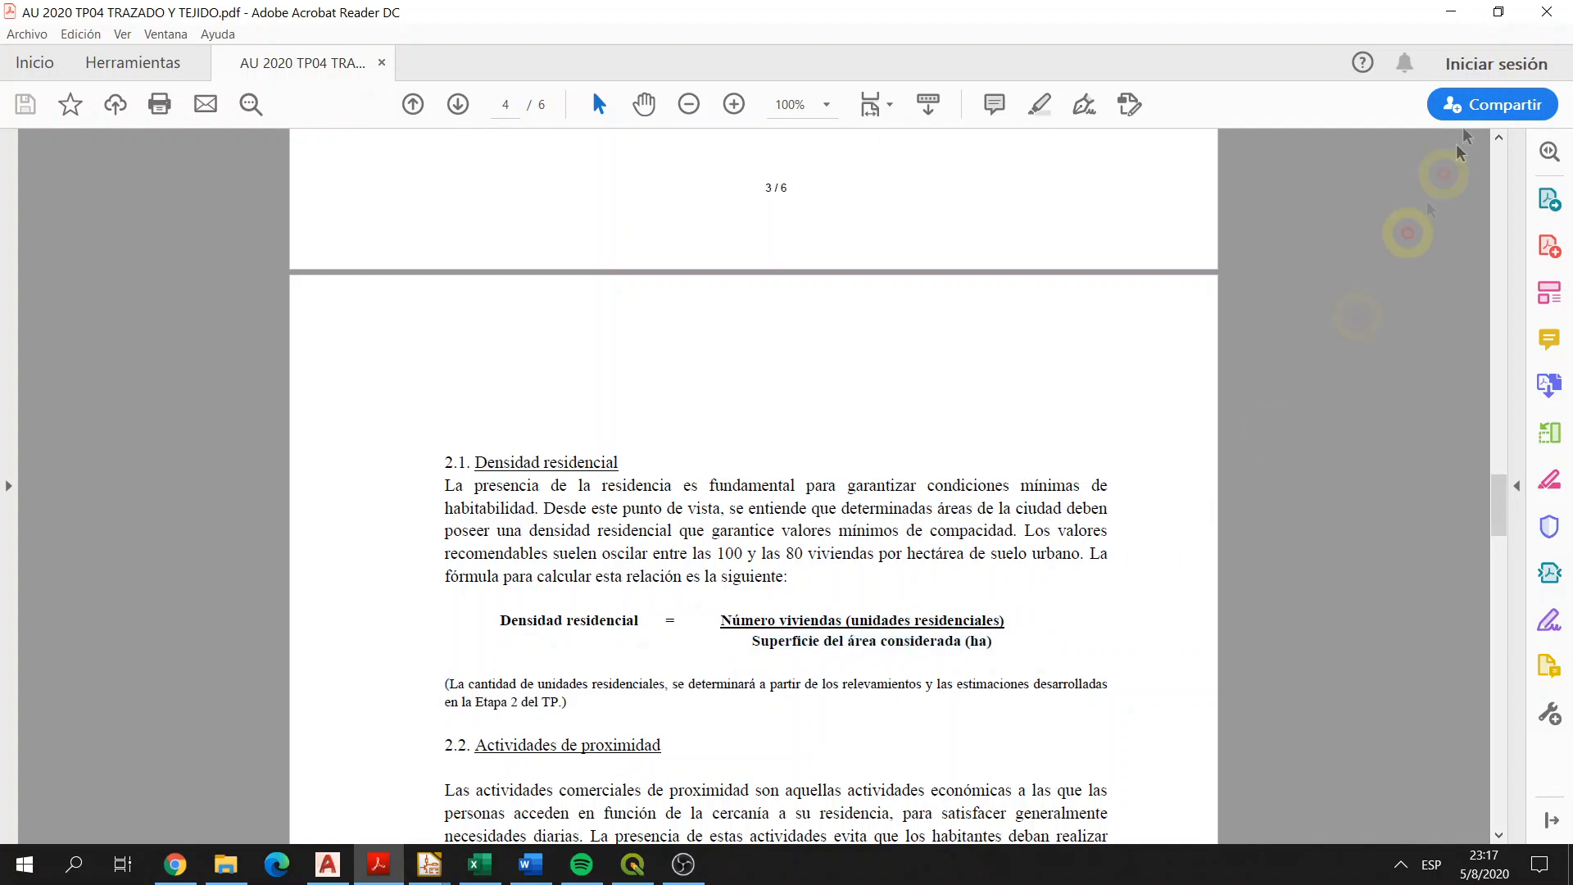
left_click(1450, 11)
left_click(894, 225)
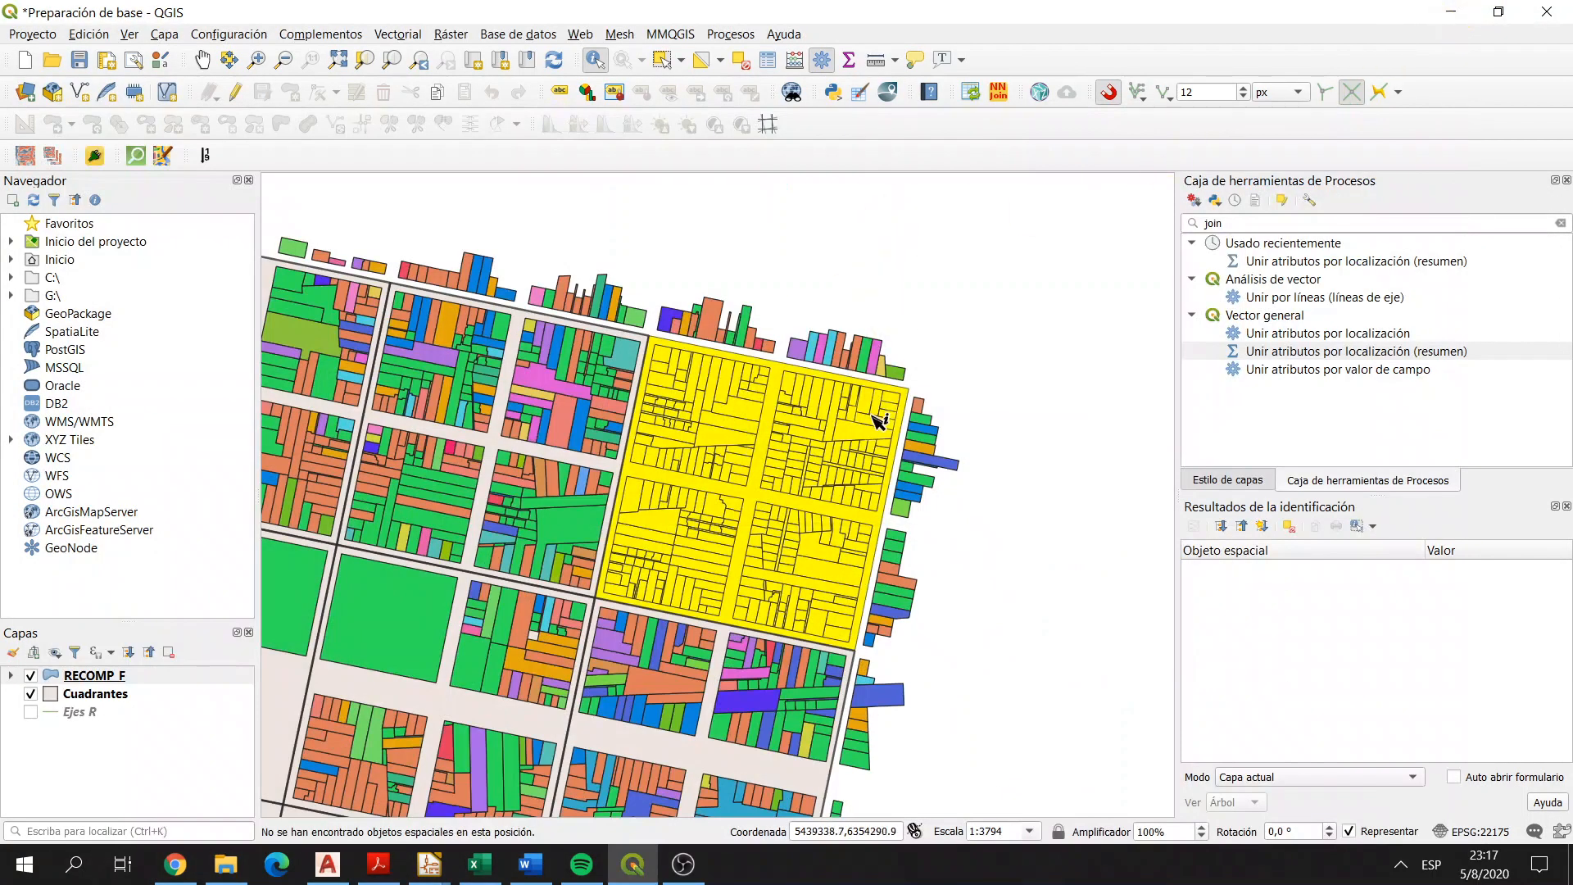
Step: Identify a parcel inside the selected quadrant on the map and clear the identification result
left_click(775, 413)
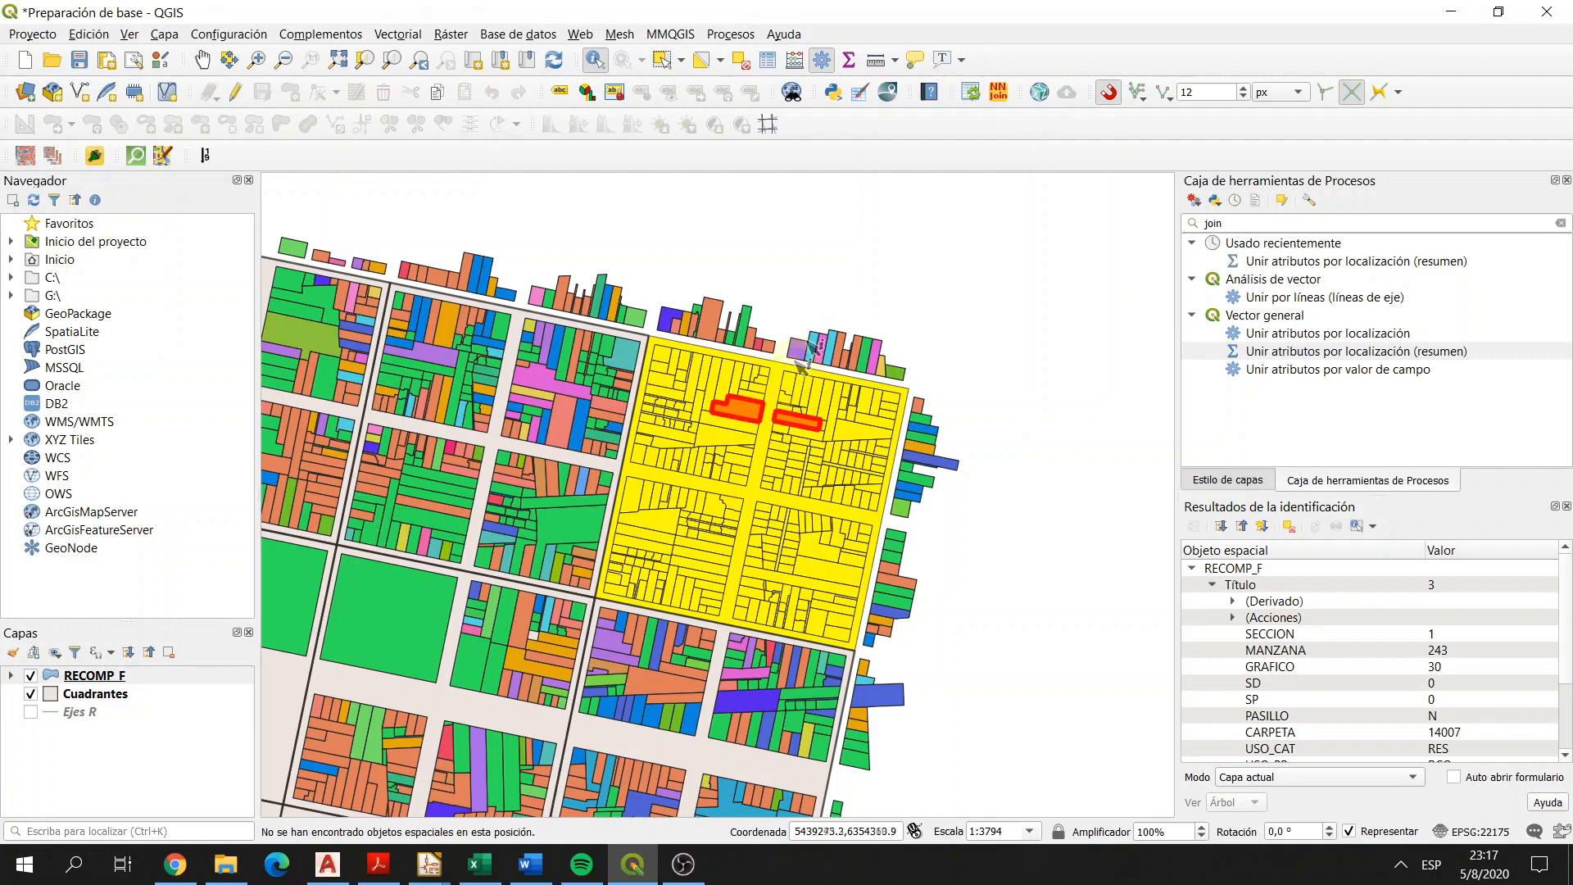
left_click(826, 303)
Step: Open the attribute table of the Cuadrantes layer in a separate window sized to show its fields
left_click(70, 697)
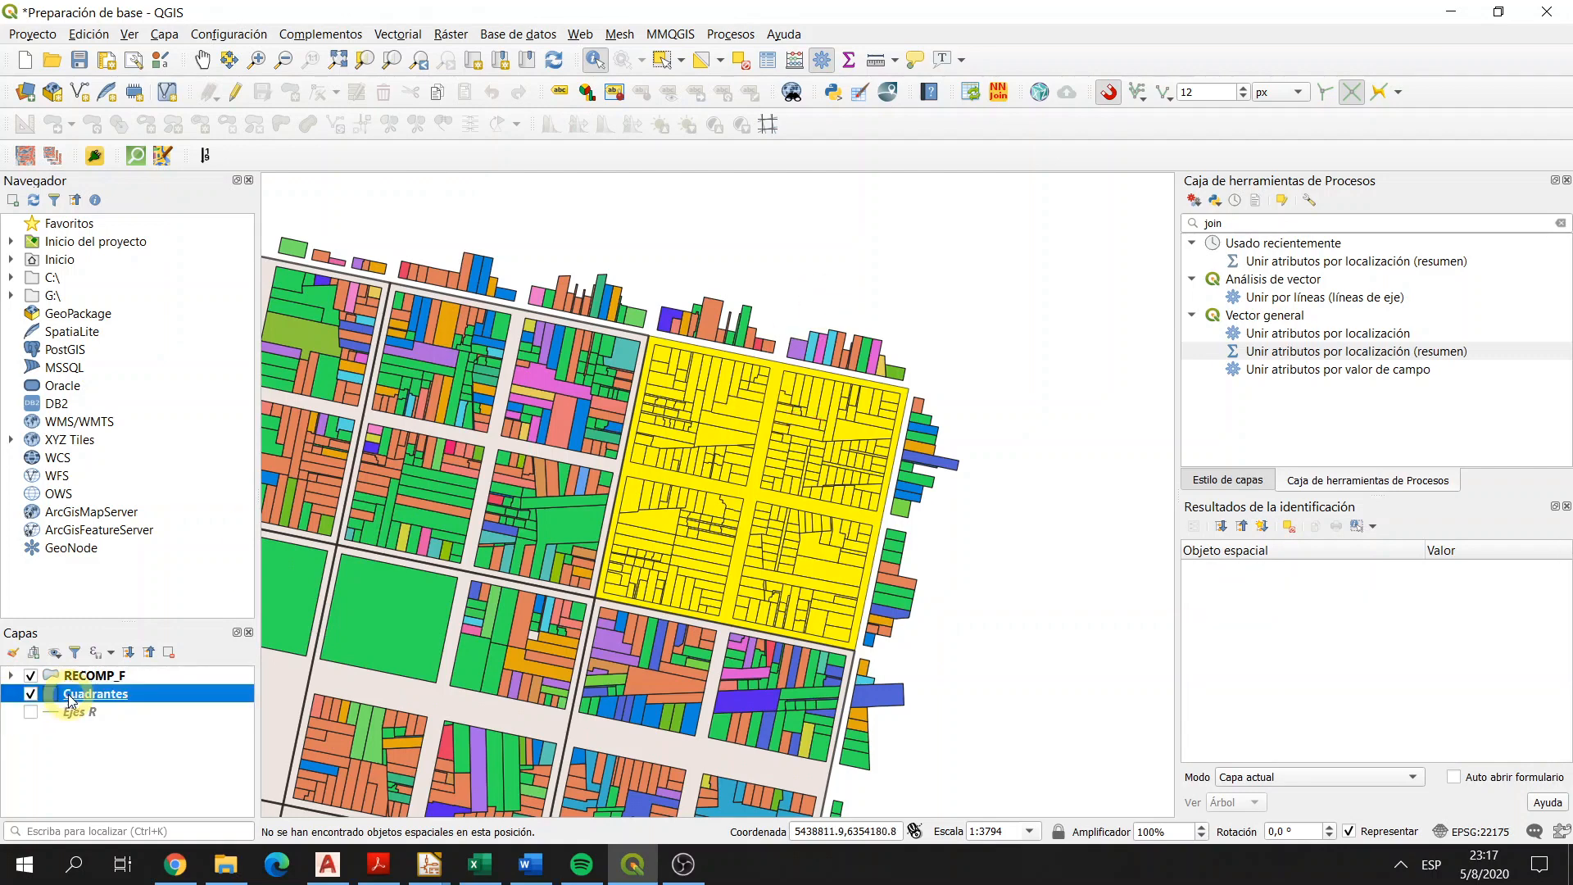
scroll(782, 459, "down", 2)
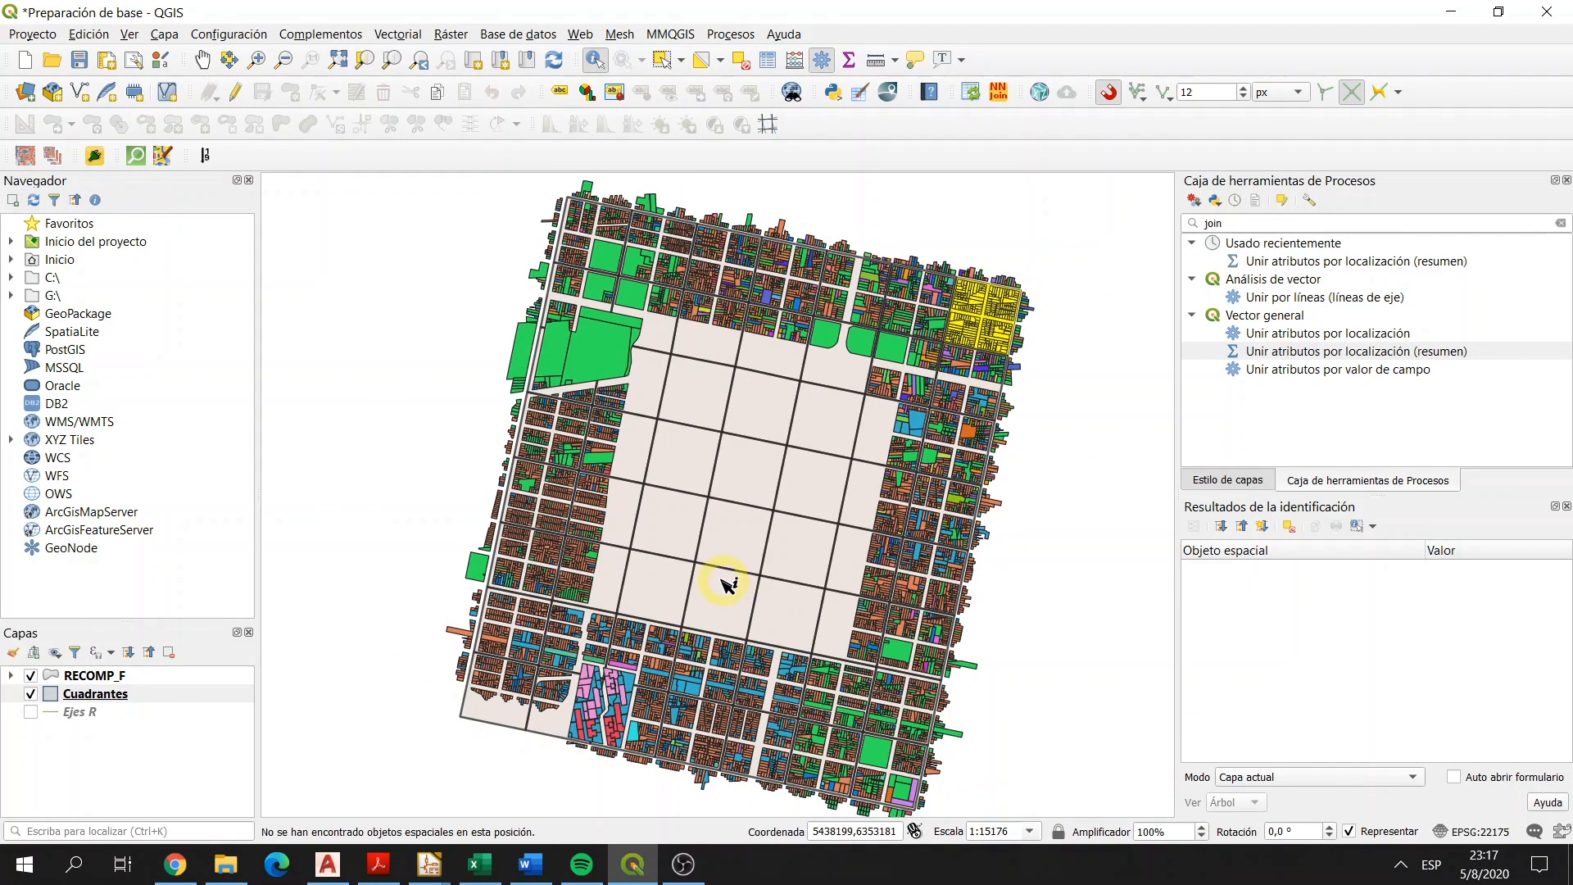
key("F6")
left_click_drag(773, 11, 578, 108)
left_click_drag(939, 630, 1362, 771)
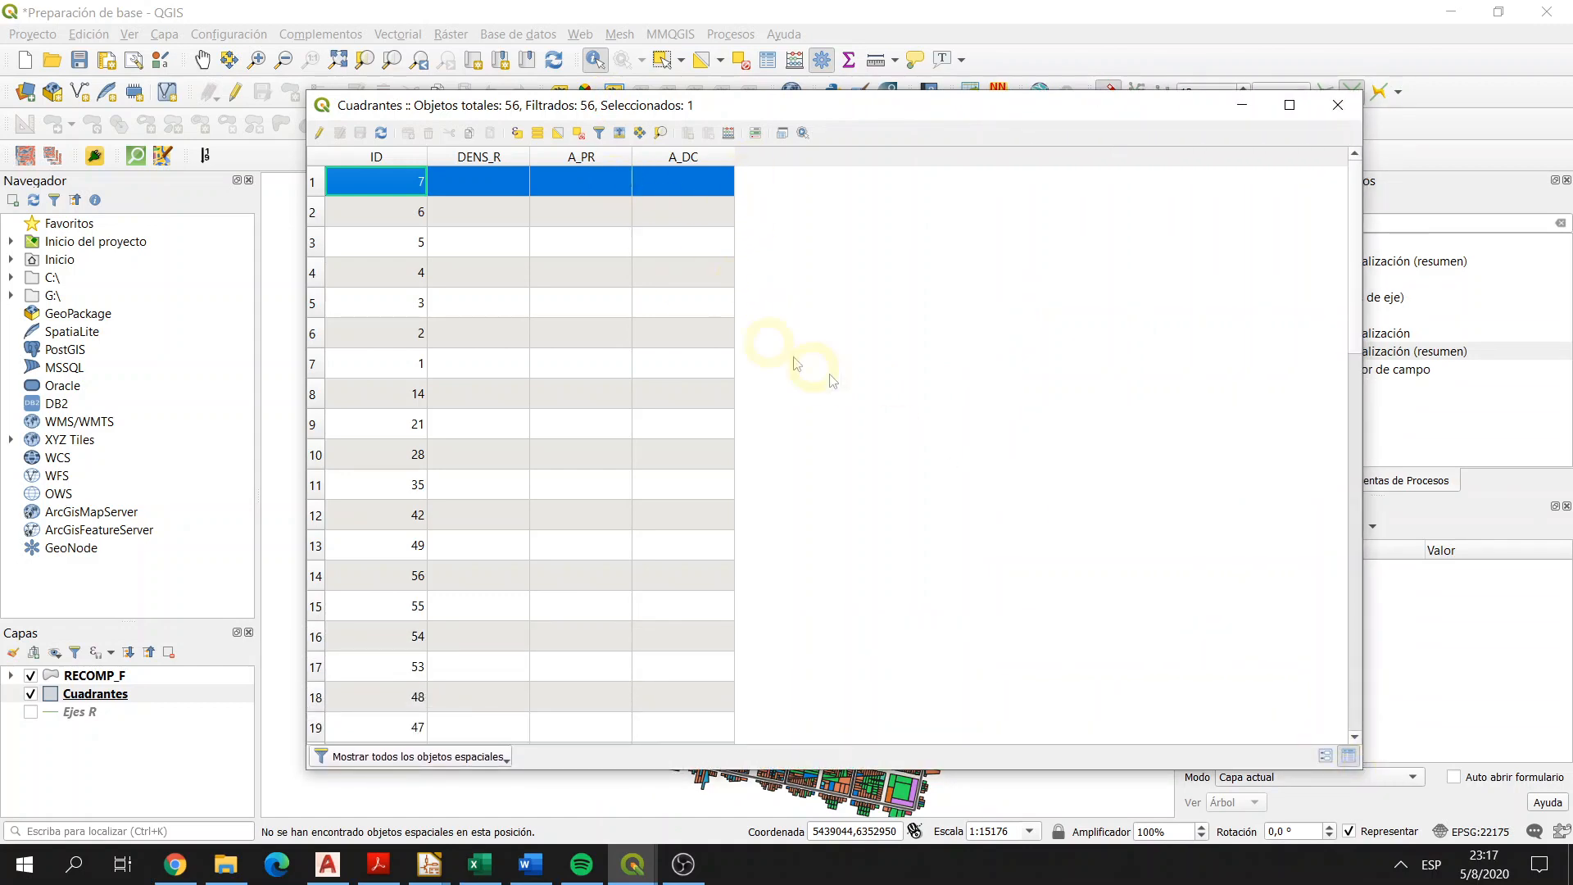
Step: In the field calculator, define a new decimal field named SUP_HA with length 10 and precision 2
left_click(730, 134)
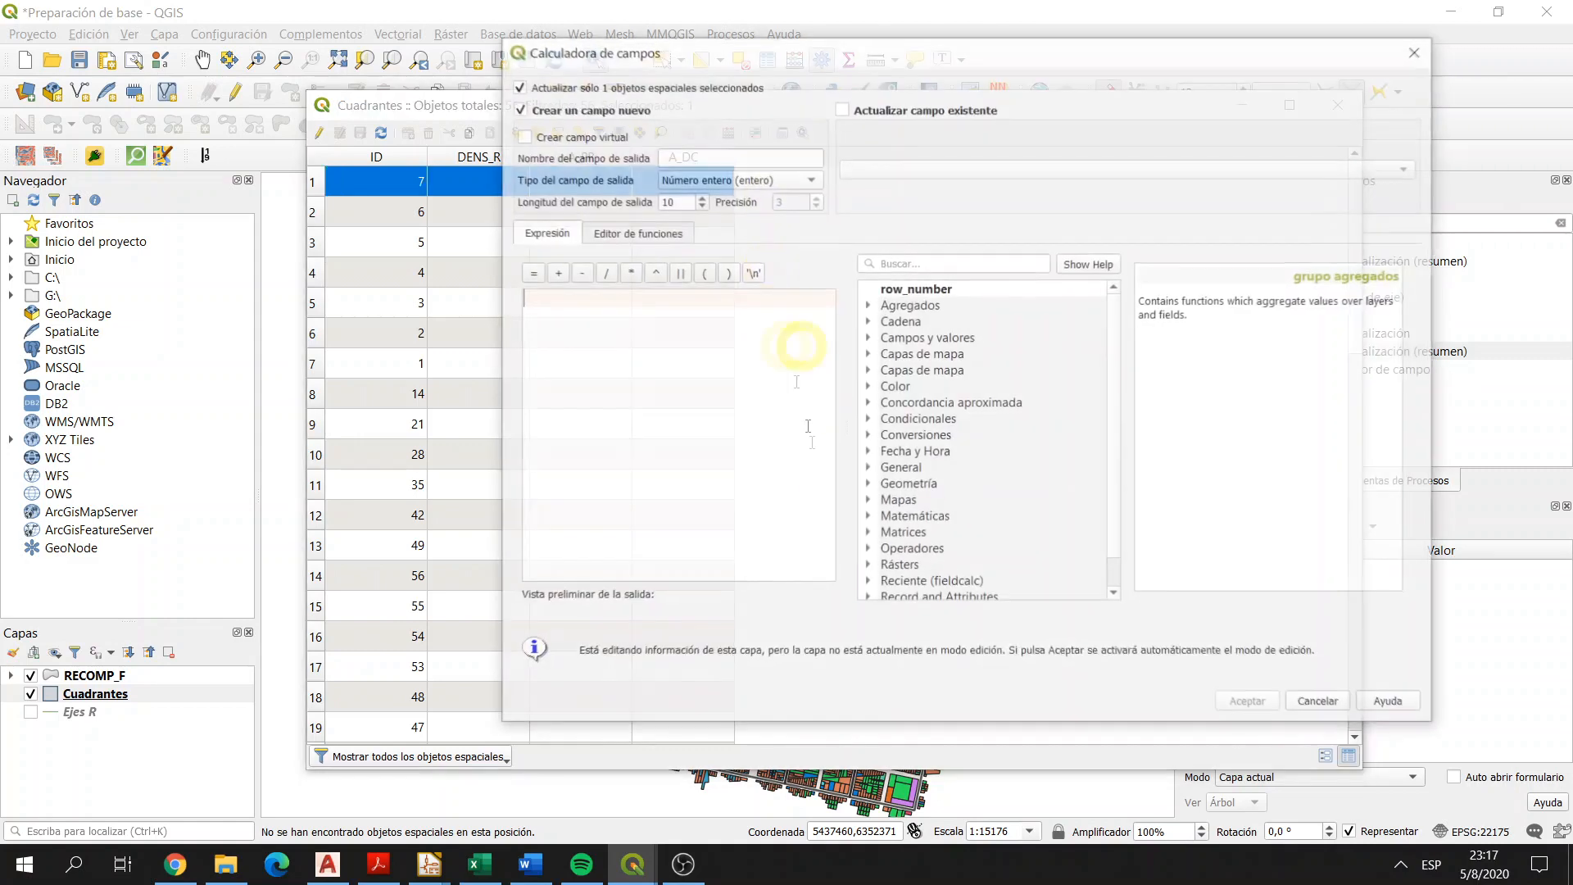
left_click_drag(862, 60, 887, 80)
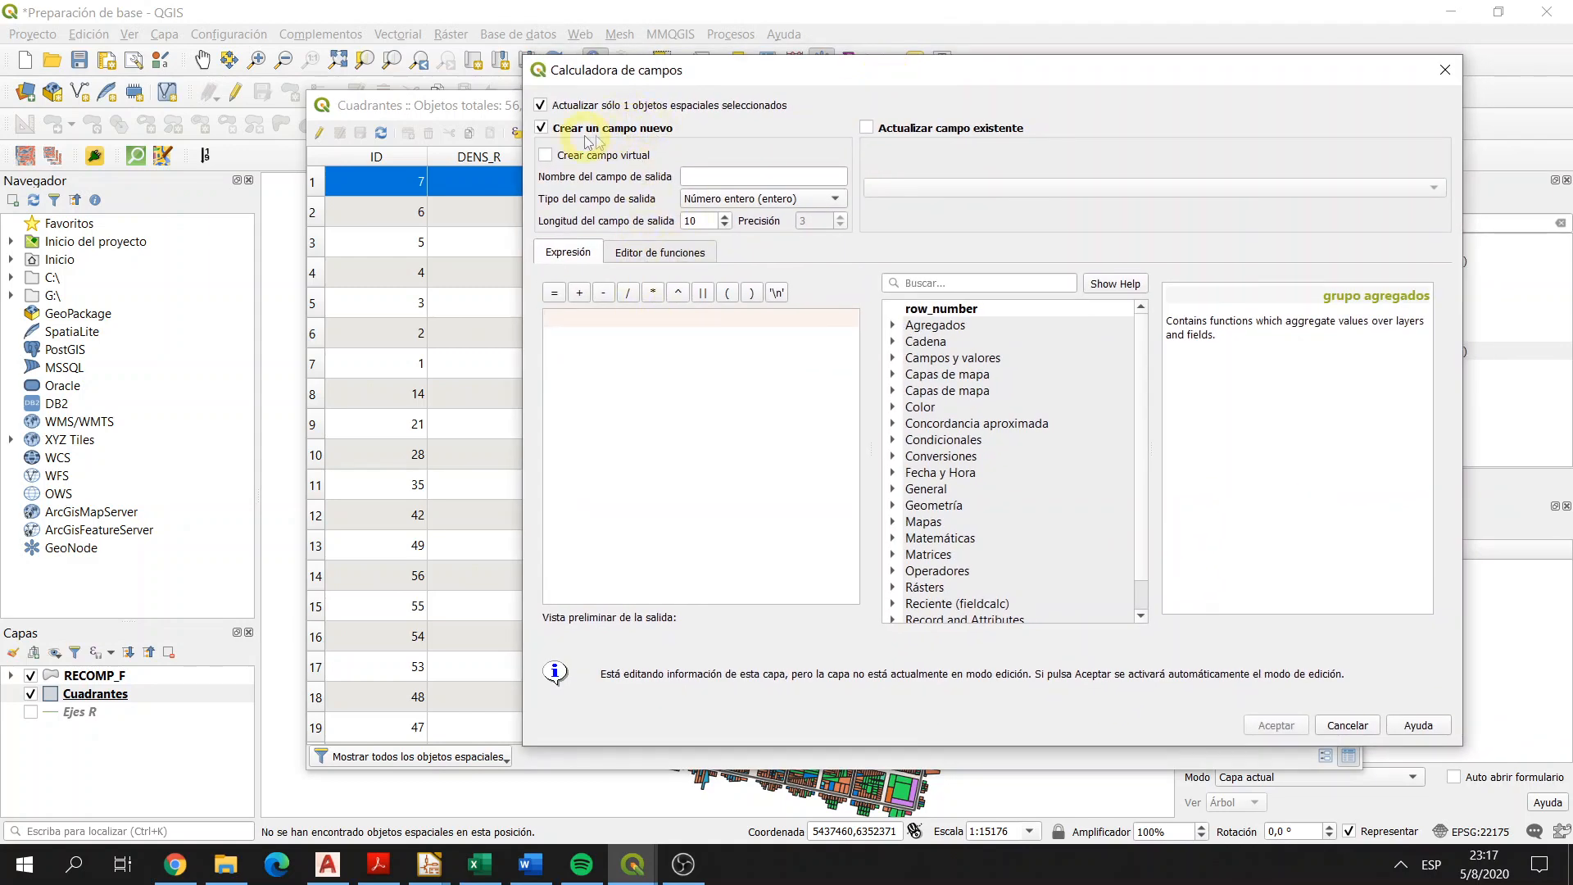
left_click(710, 178)
type("SUP")
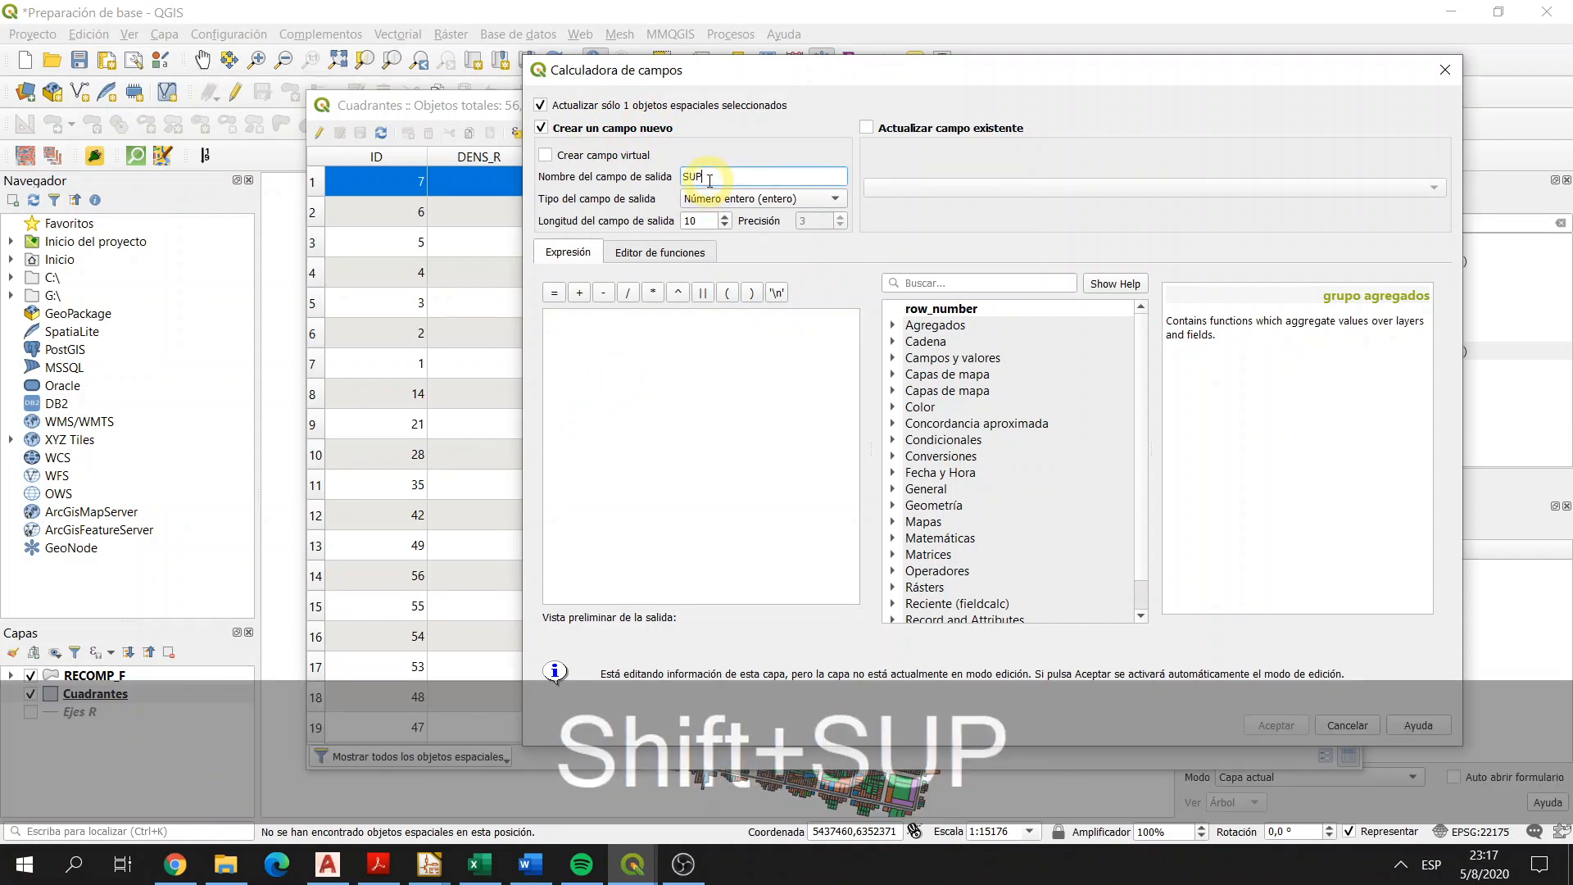
type("_HA")
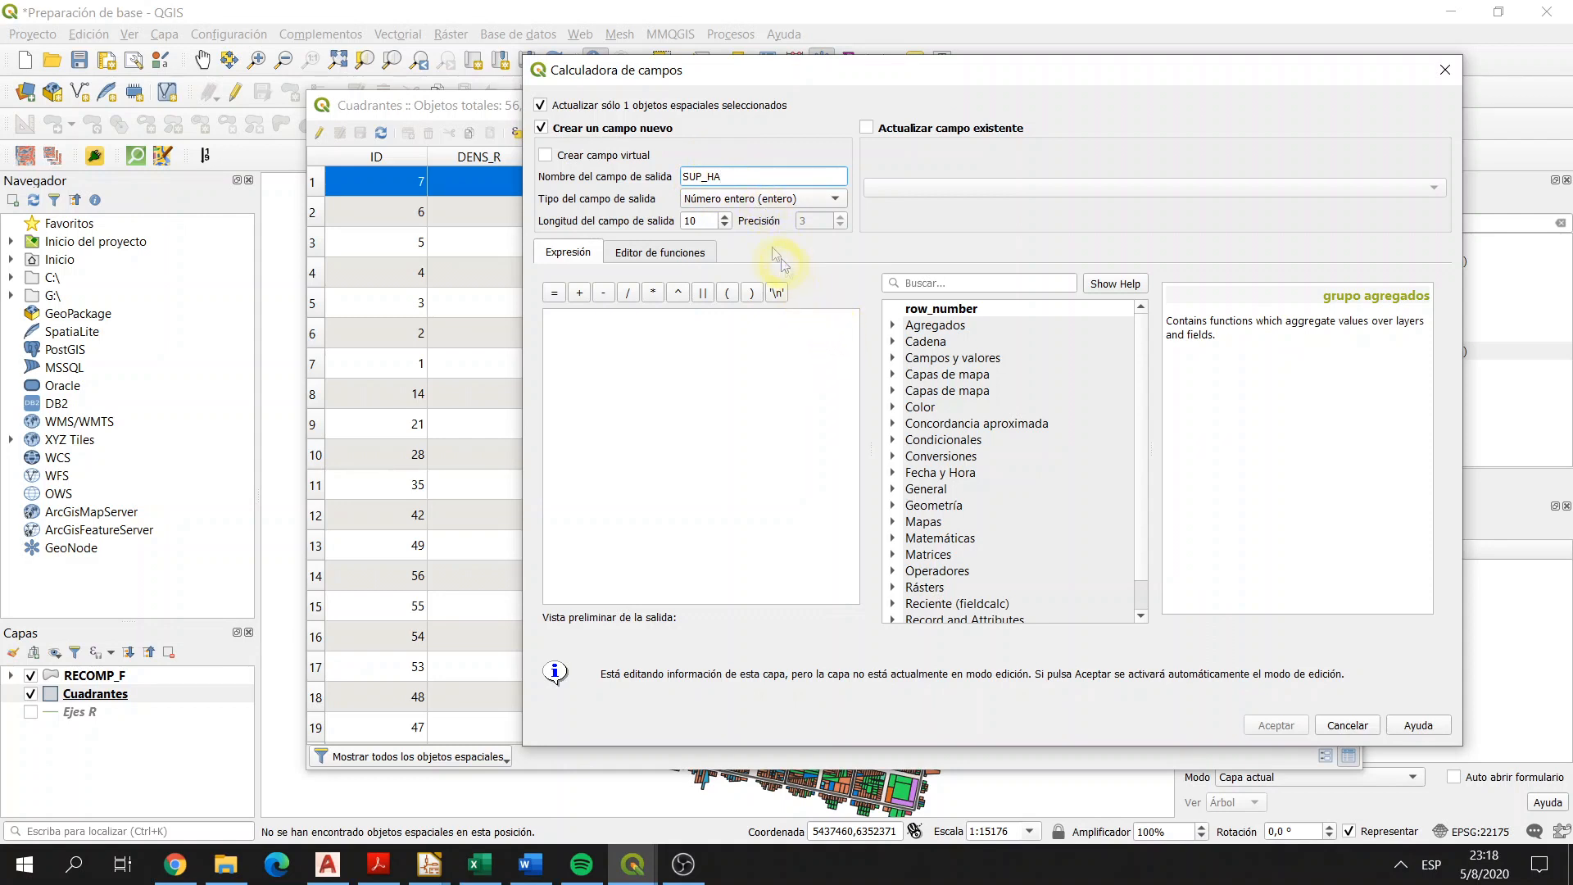
left_click(756, 204)
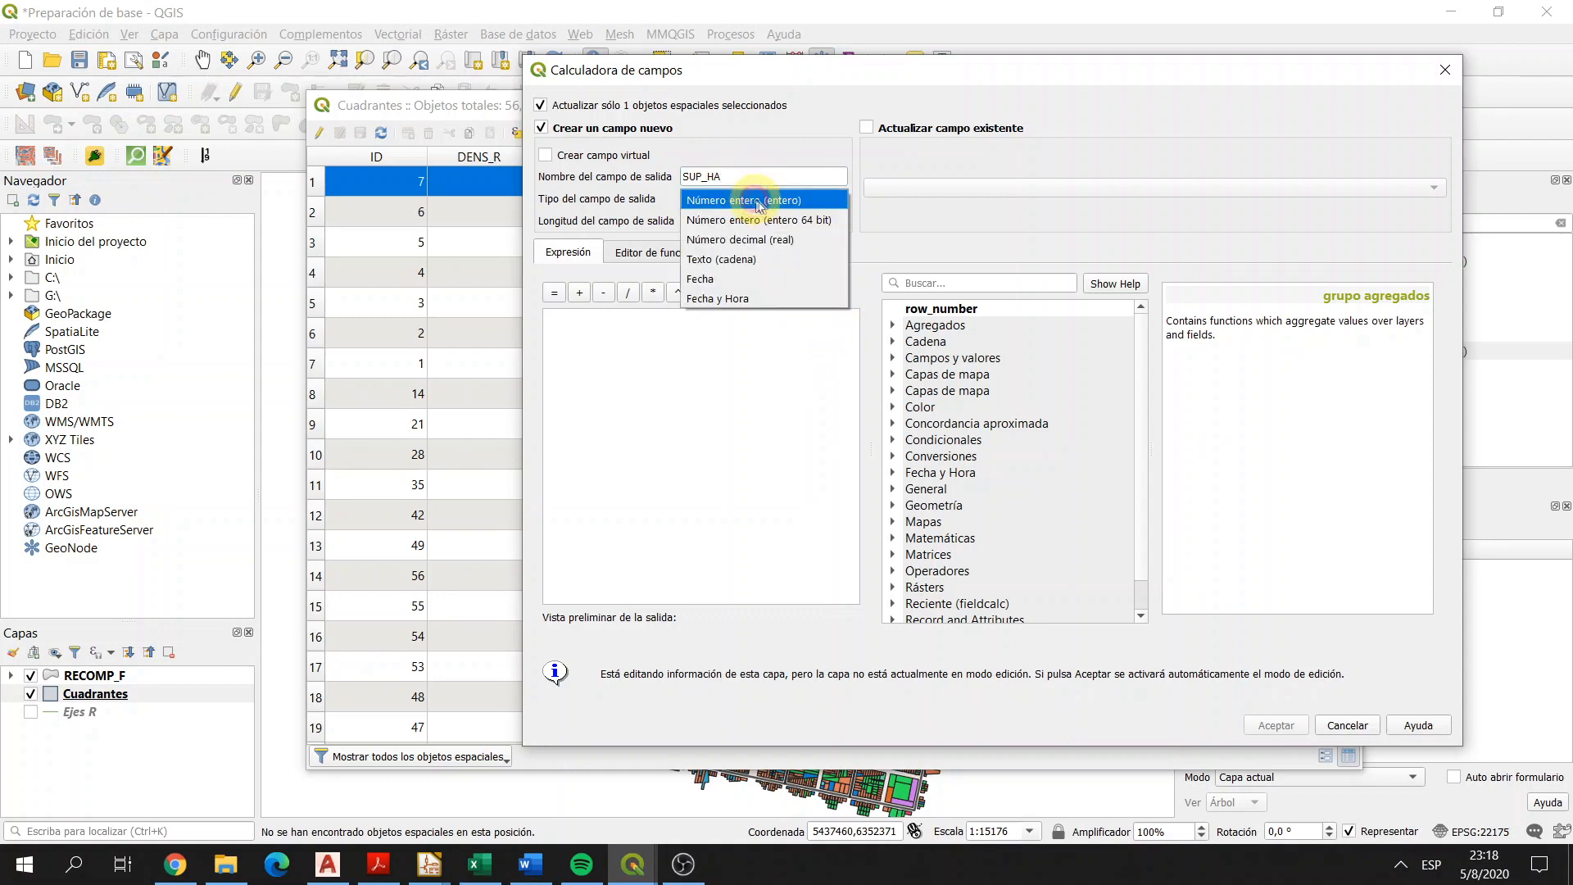
left_click(795, 240)
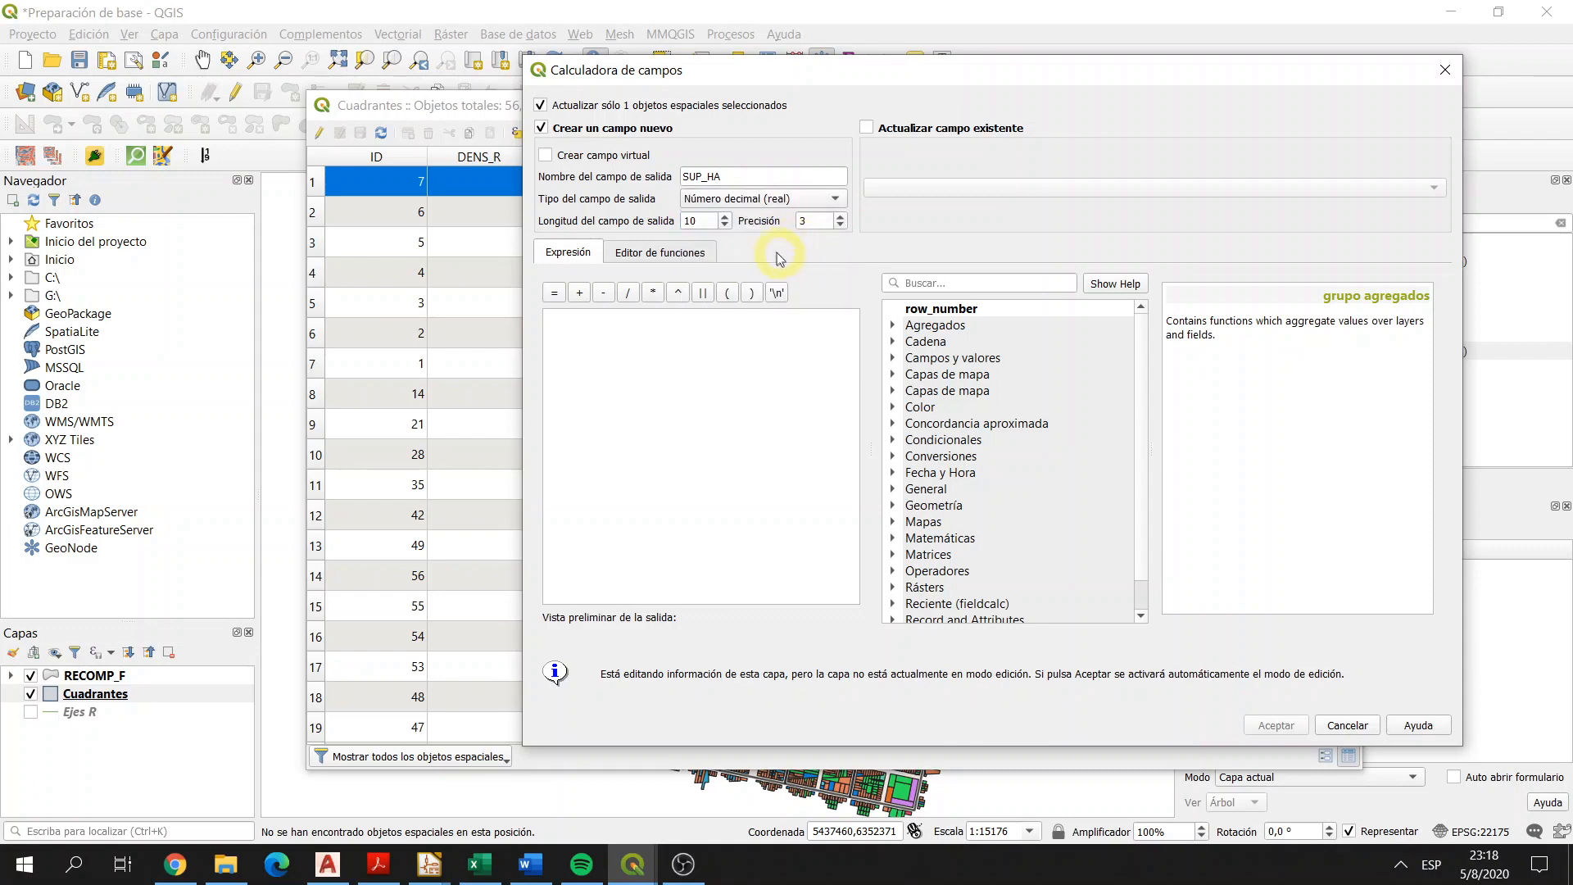
double_click(807, 221)
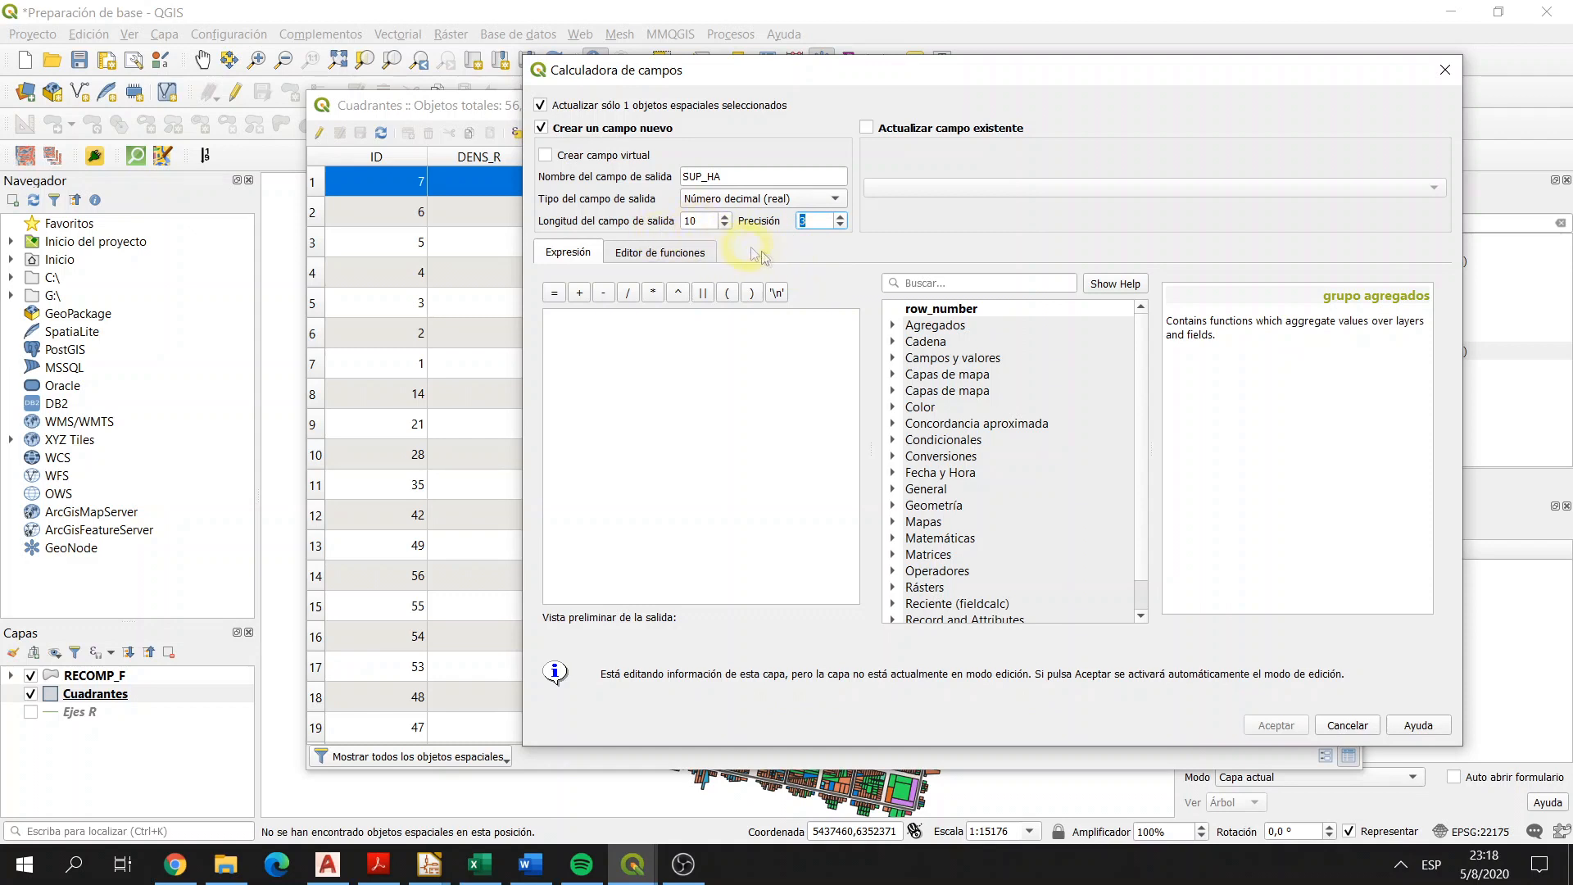
left_click(819, 378)
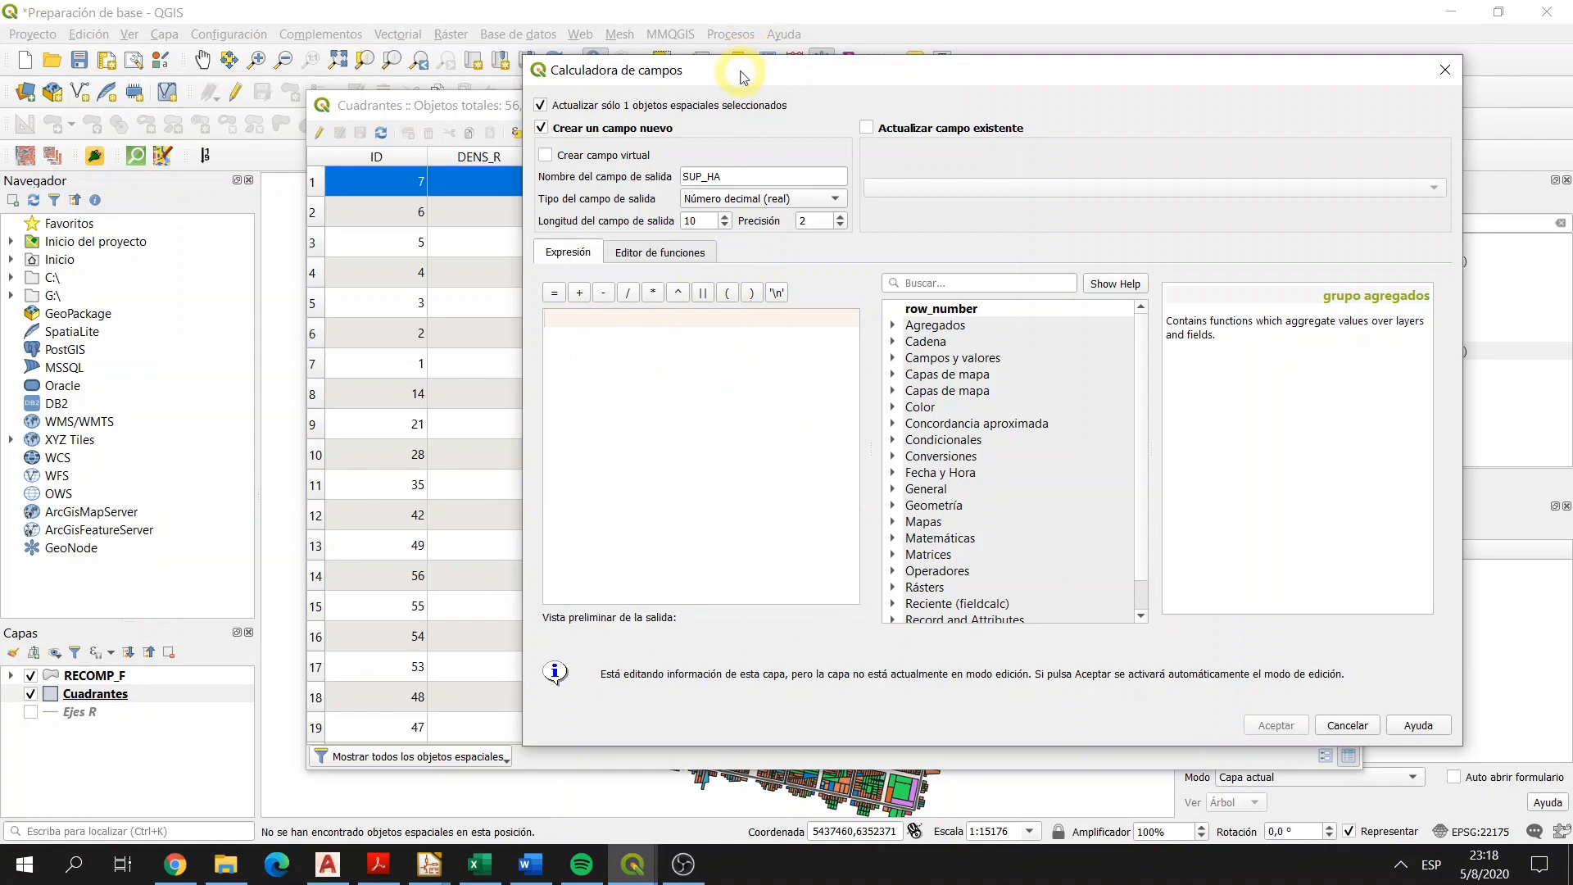
Step: Apply the calculation to all quadrants instead of only the selected one, and enter $area as the expression
mouse_move(596, 76)
left_mouse_down()
mouse_move(984, 76)
mouse_move(587, 73)
left_mouse_up()
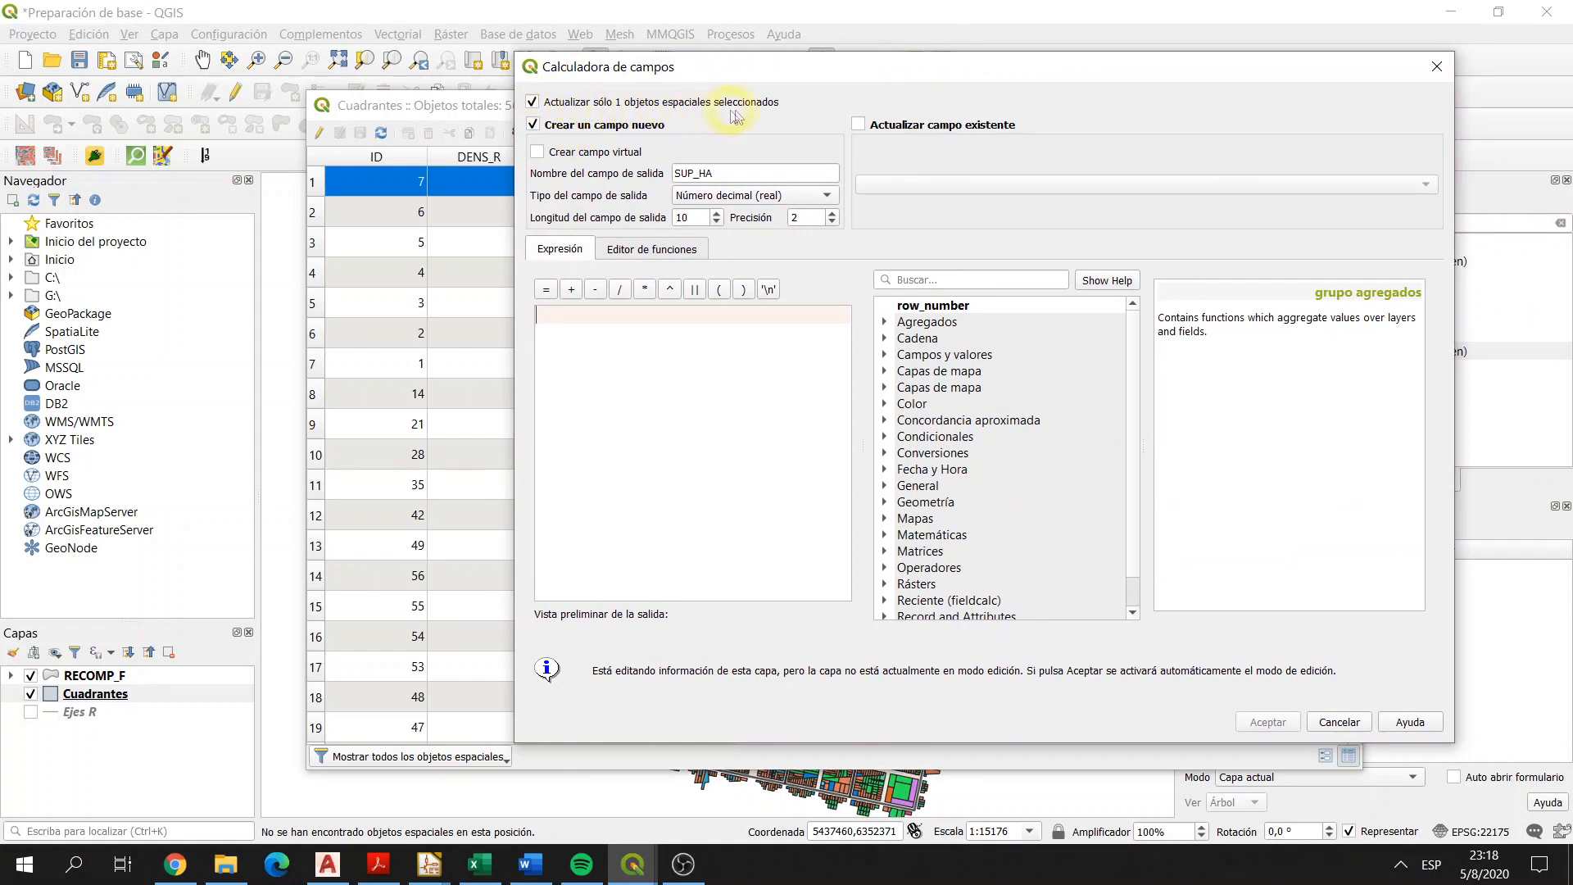
left_click(534, 104)
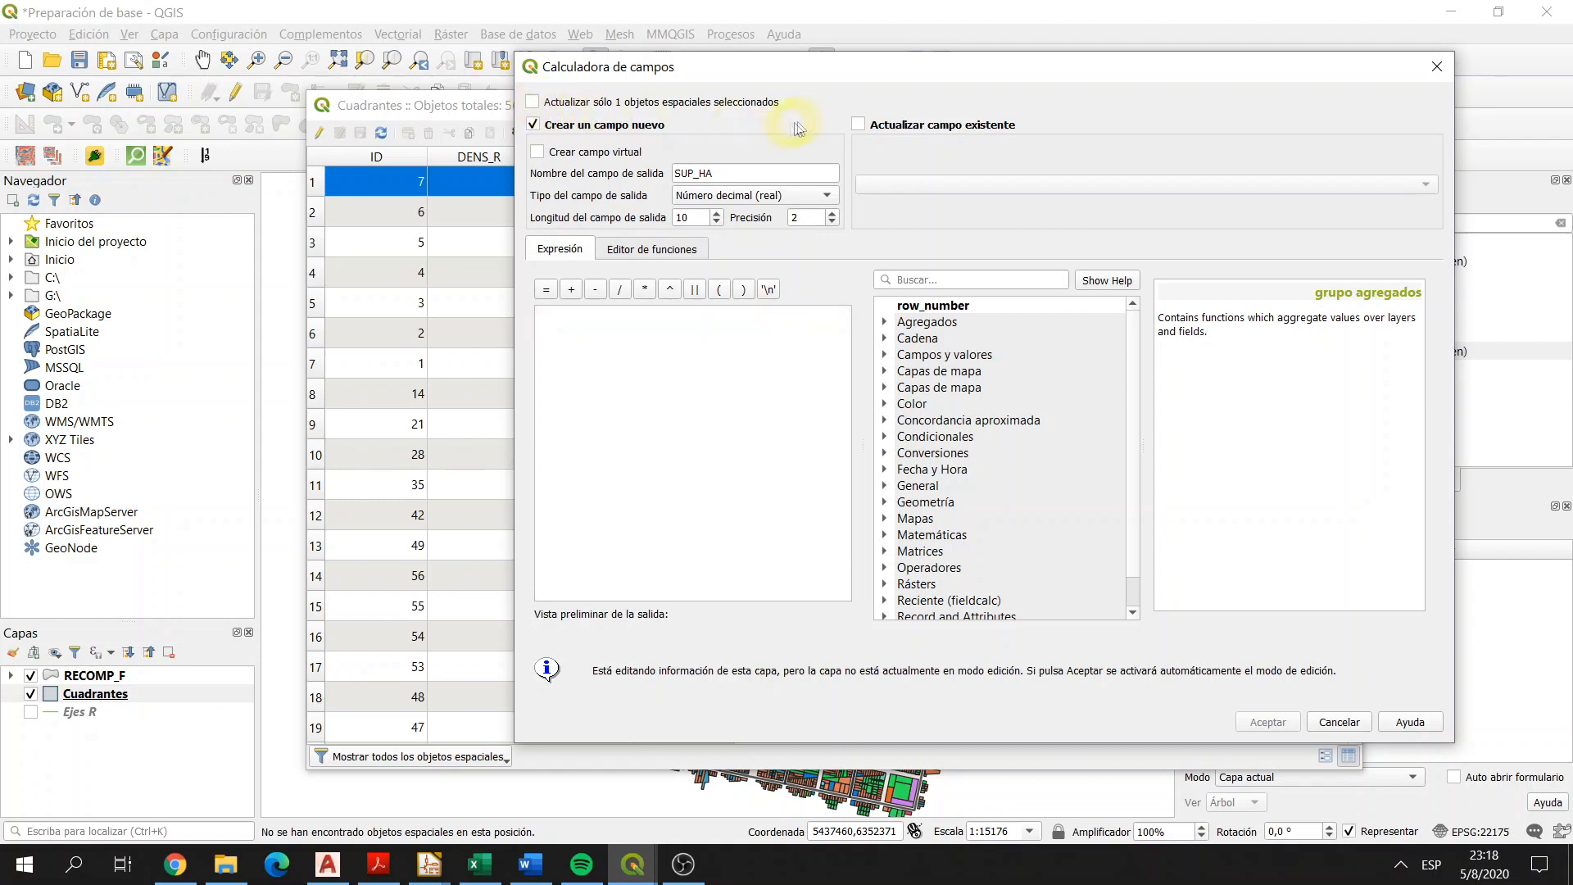
left_click(730, 351)
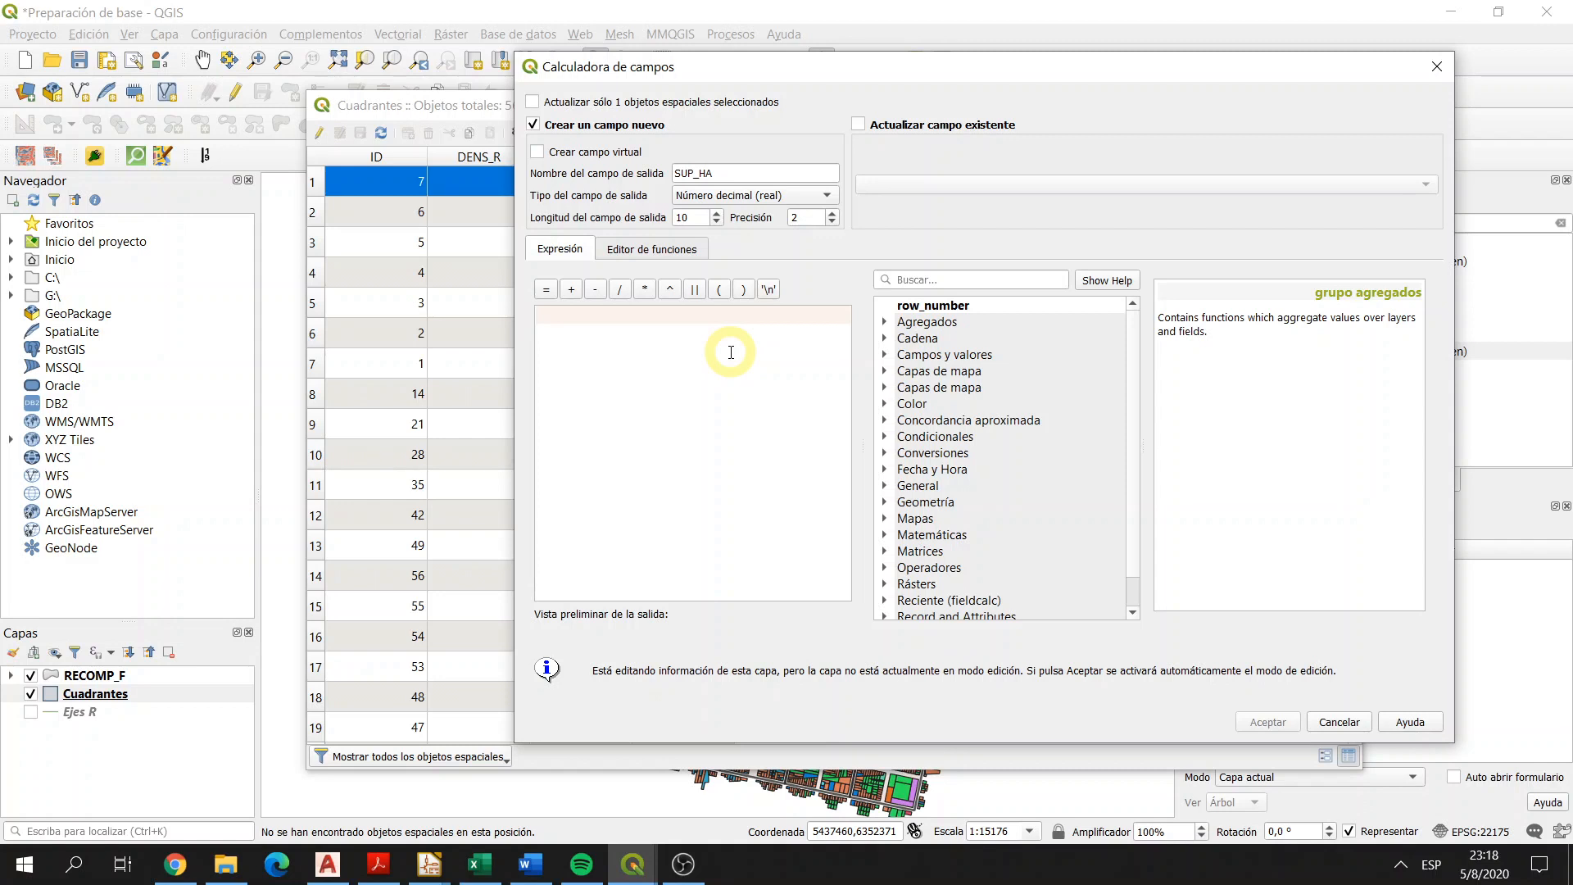
type("$")
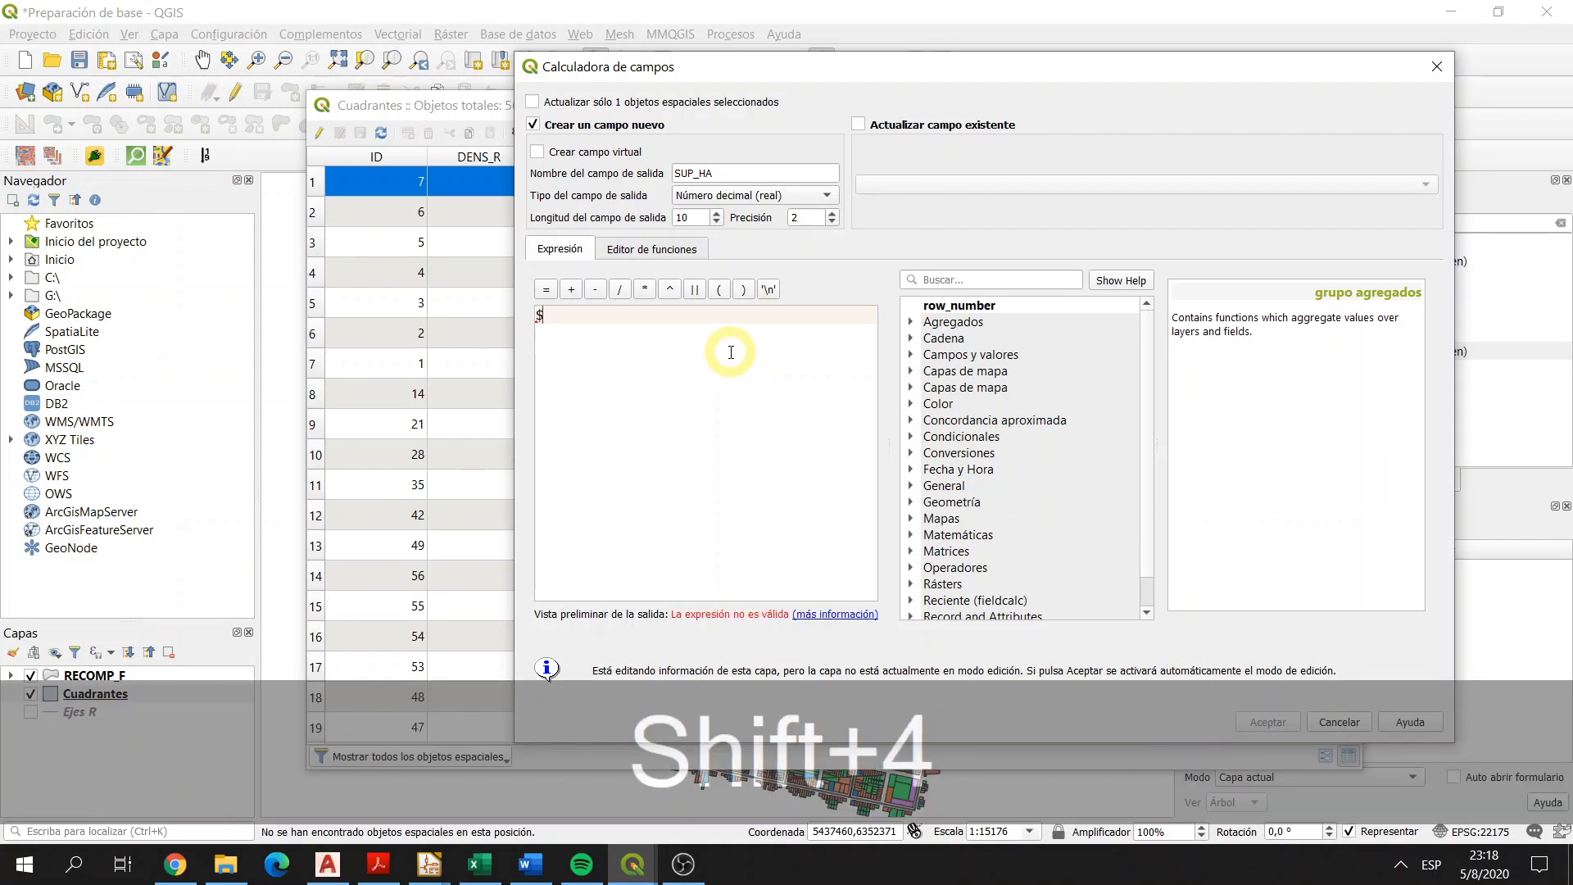
type("area")
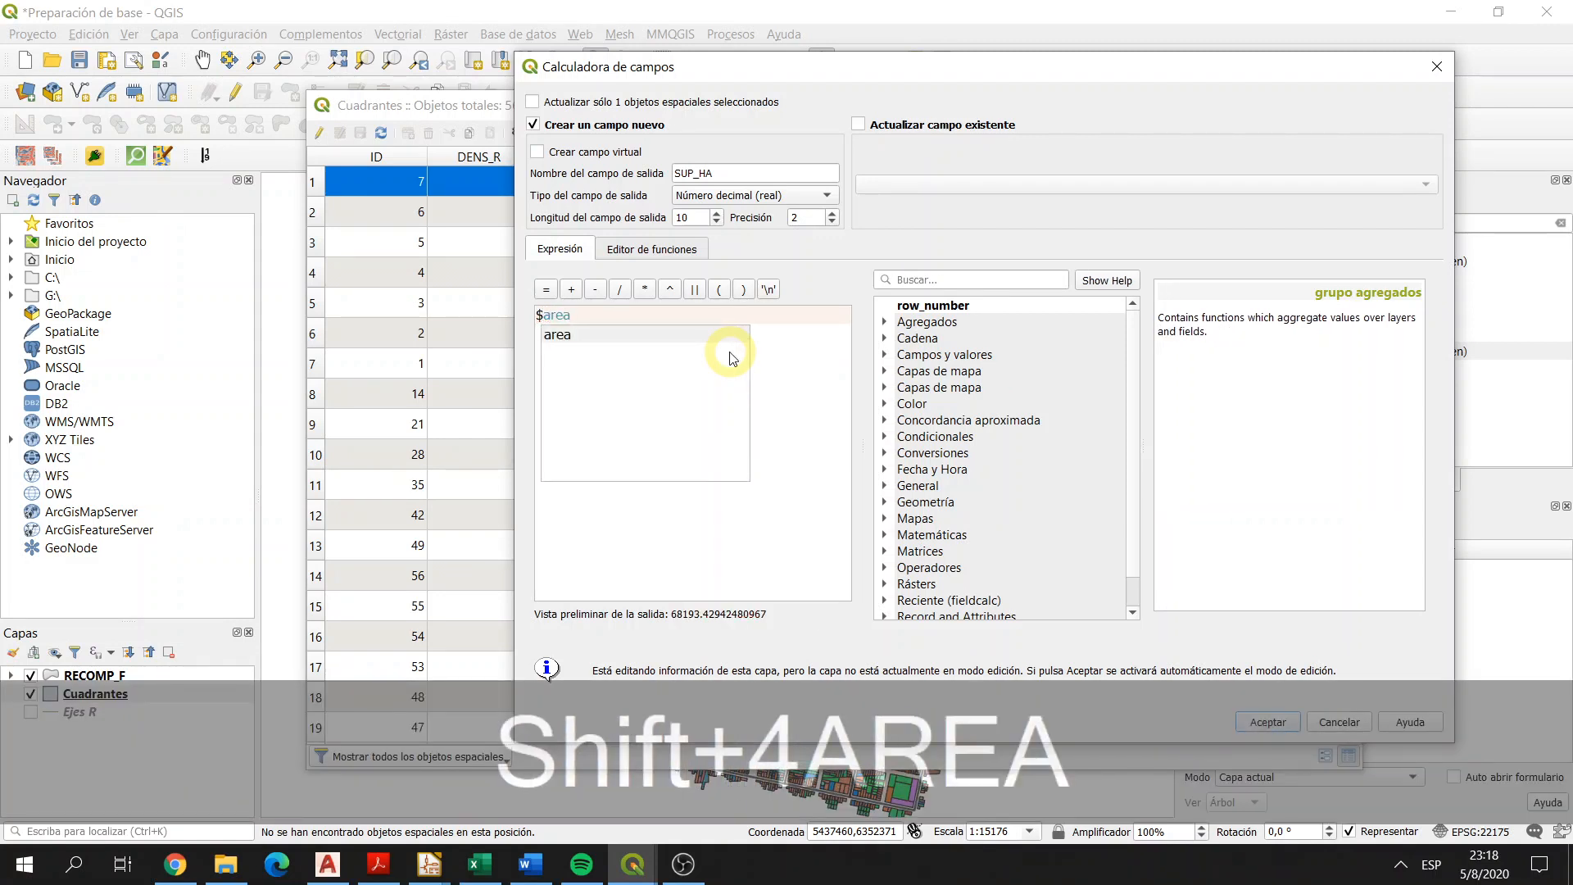
left_click_drag(604, 317, 537, 312)
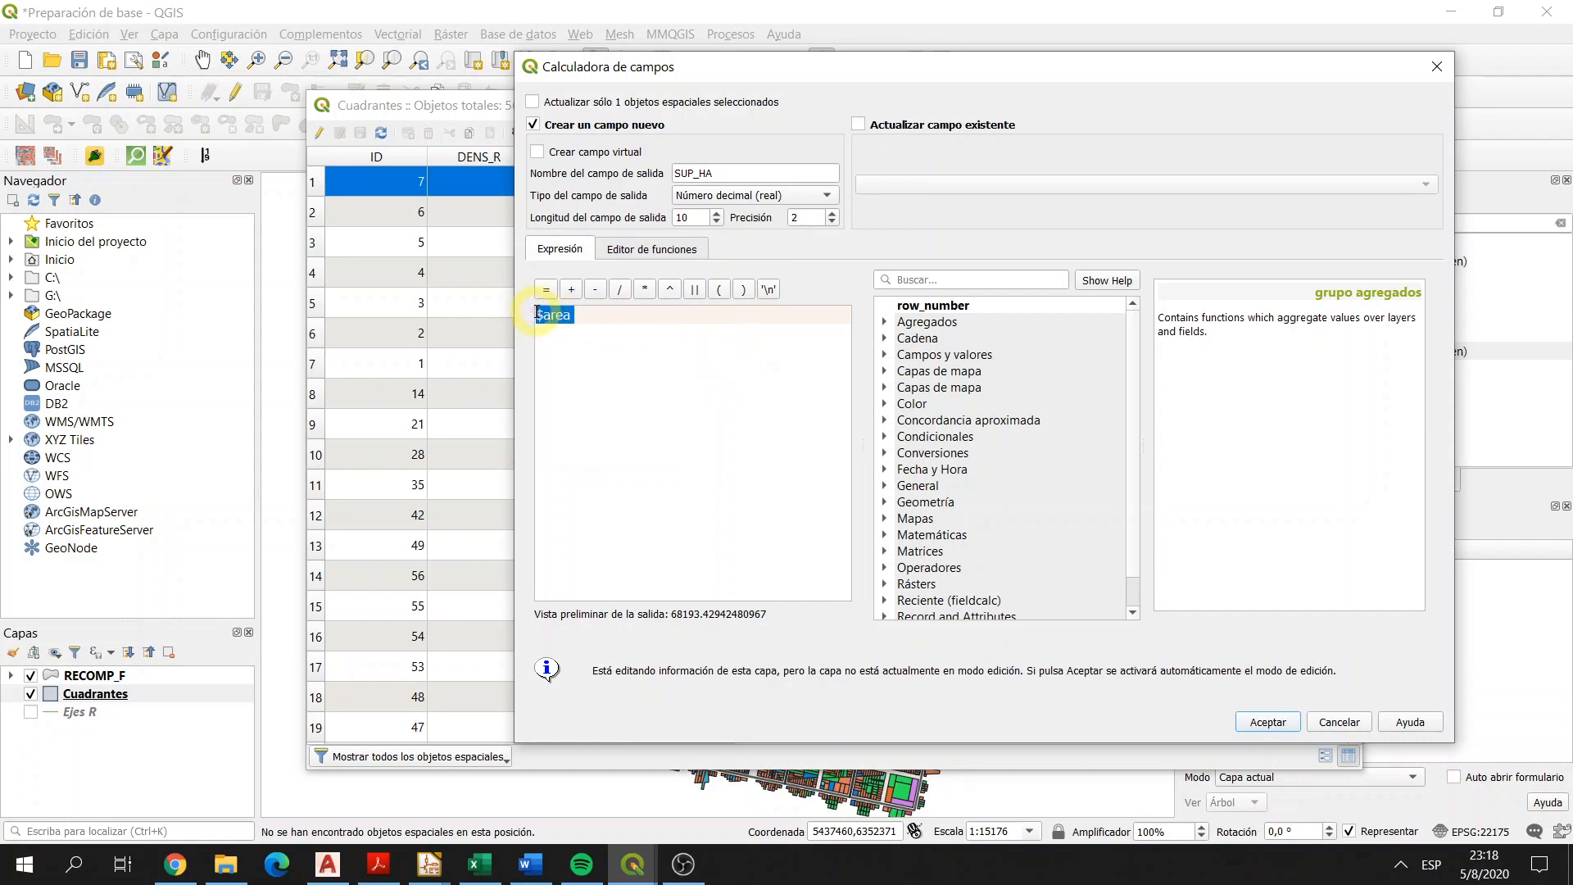
left_click(637, 319)
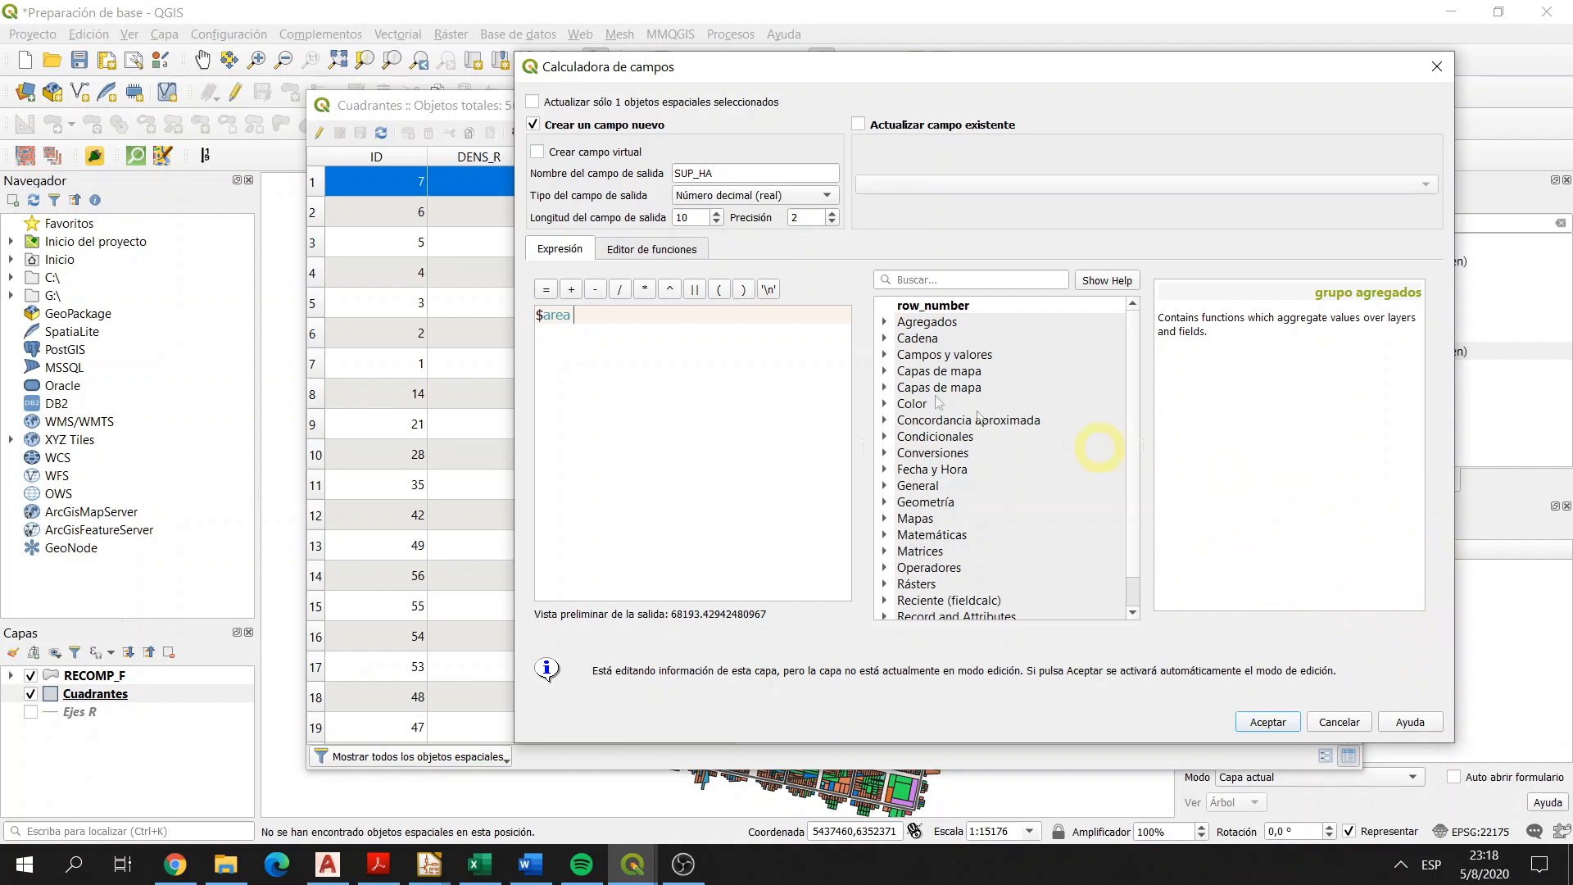
Step: Examine the Record and Attributes and Geometría function groups of the expression builder, then collapse both
scroll(1133, 395, "down", 2)
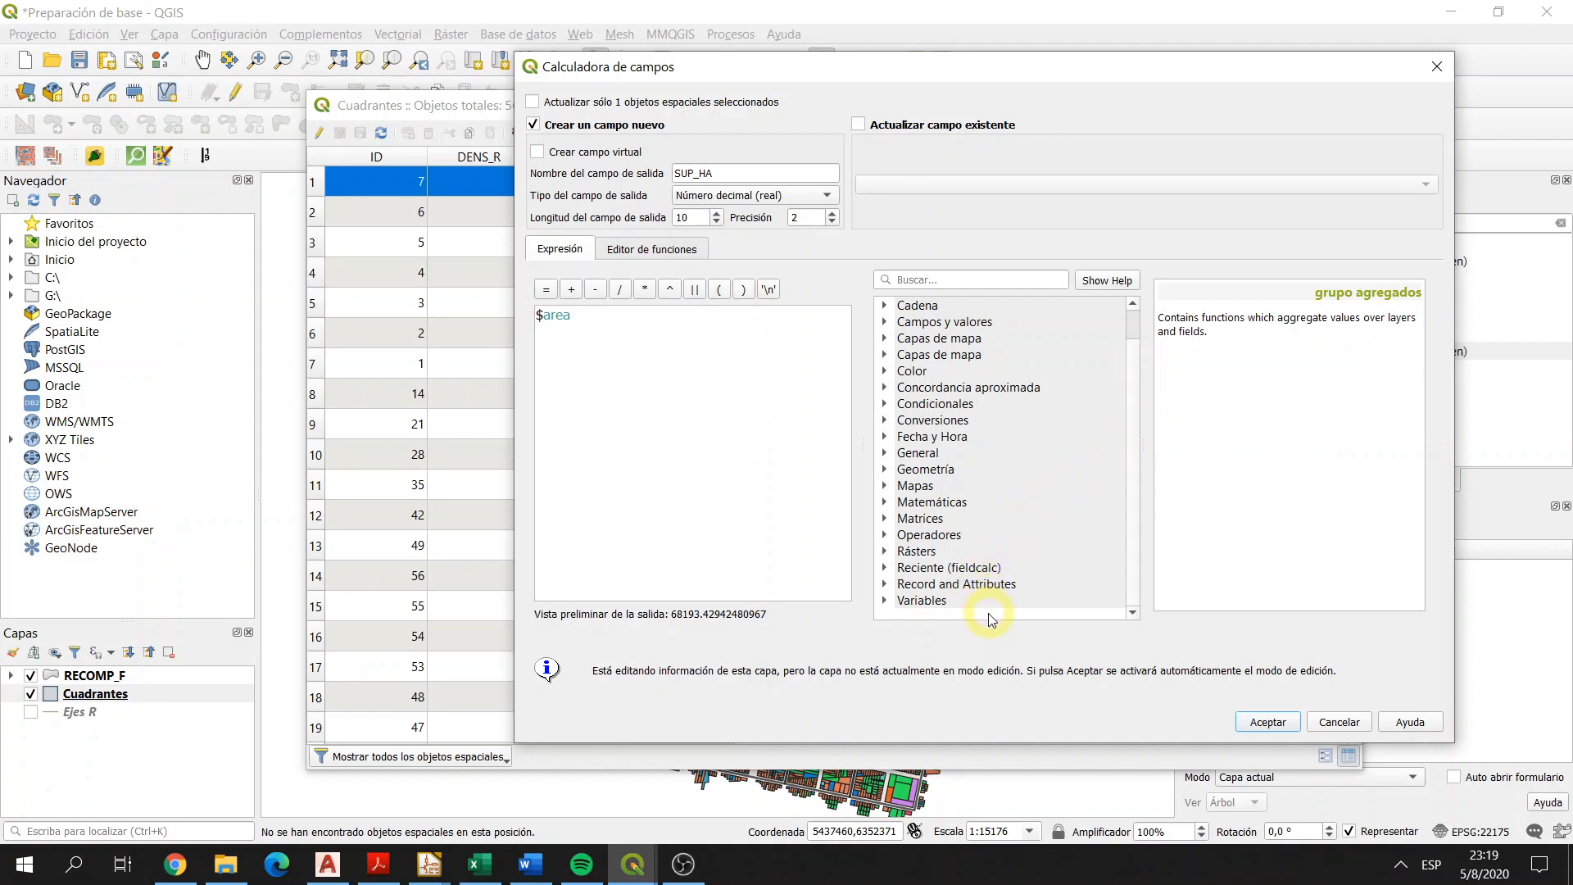
left_click(885, 583)
scroll(1022, 554, "down", 3)
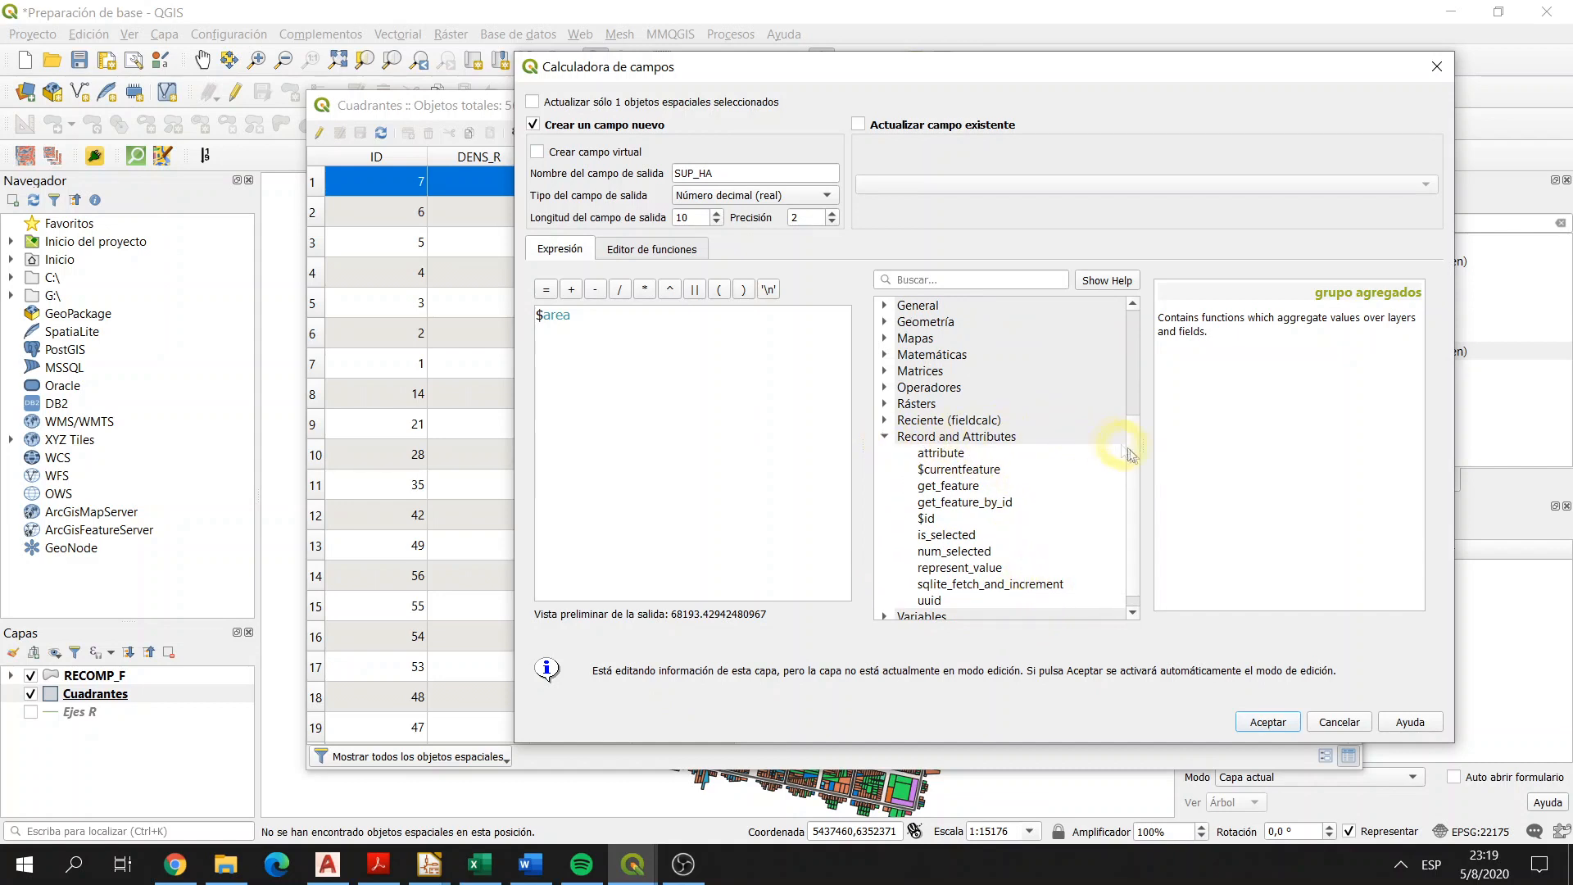
left_click(885, 322)
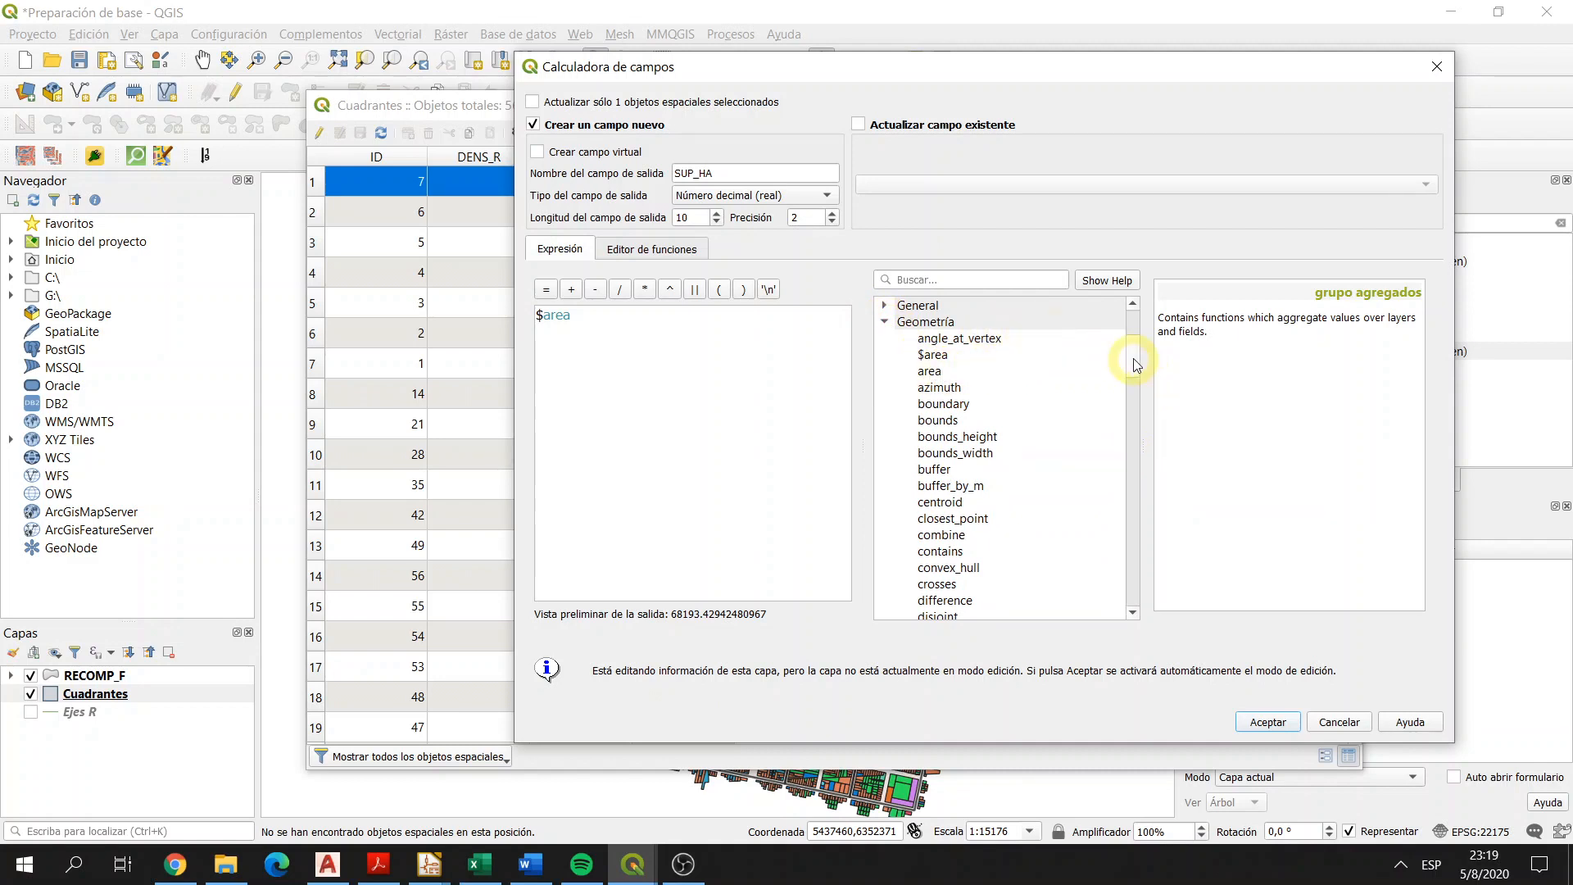
scroll(1134, 367, "down", 3)
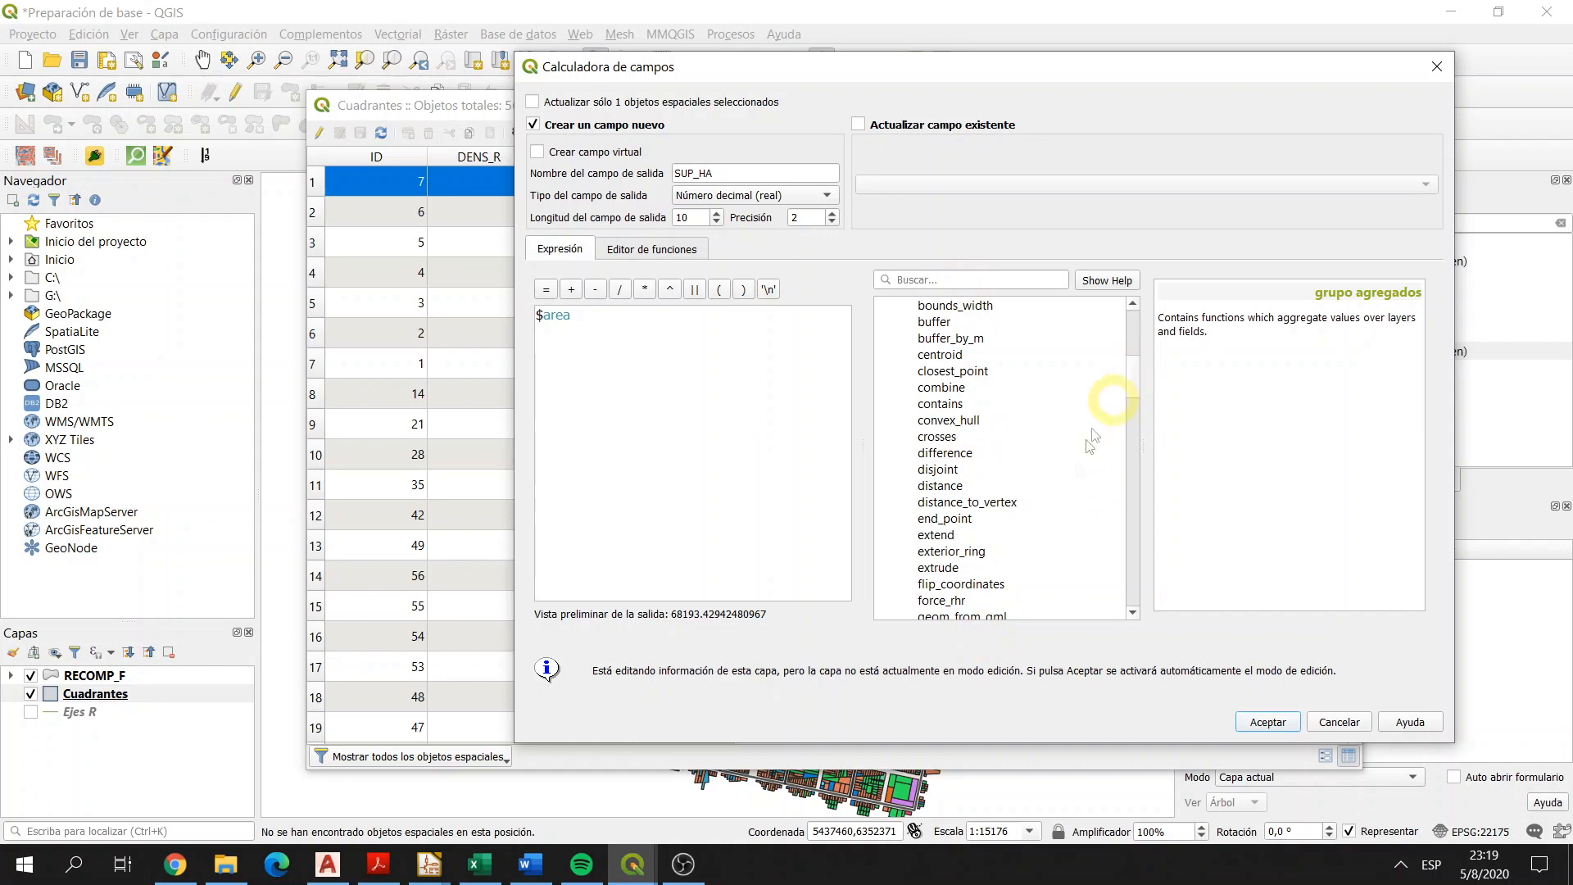
mouse_move(1134, 374)
left_mouse_down()
mouse_move(1148, 421)
mouse_move(1134, 432)
mouse_move(1139, 356)
left_mouse_up()
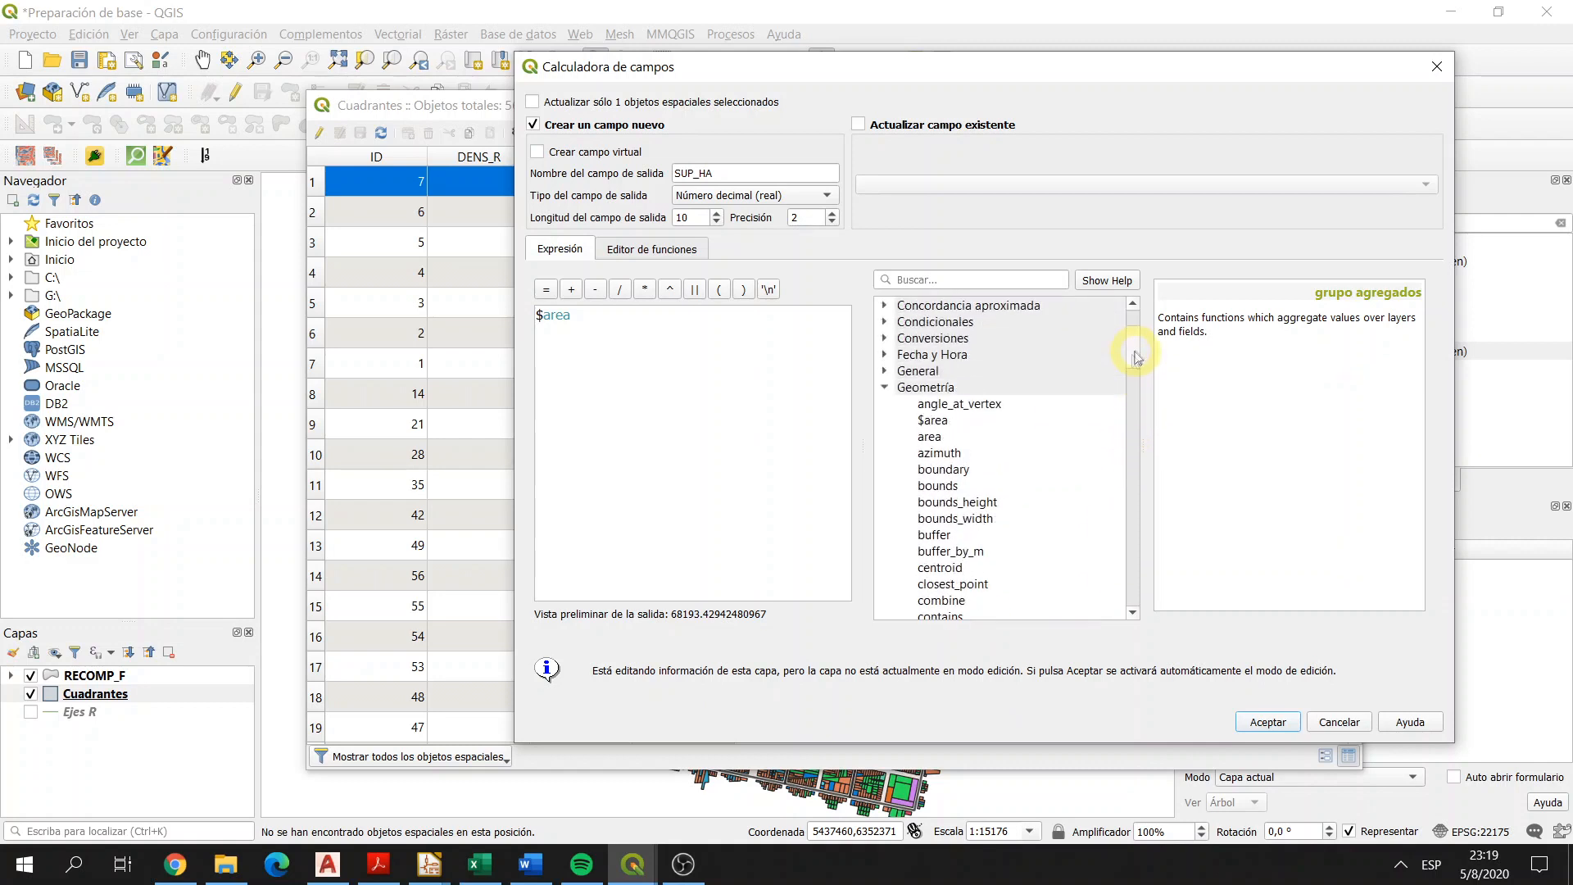
left_click(886, 387)
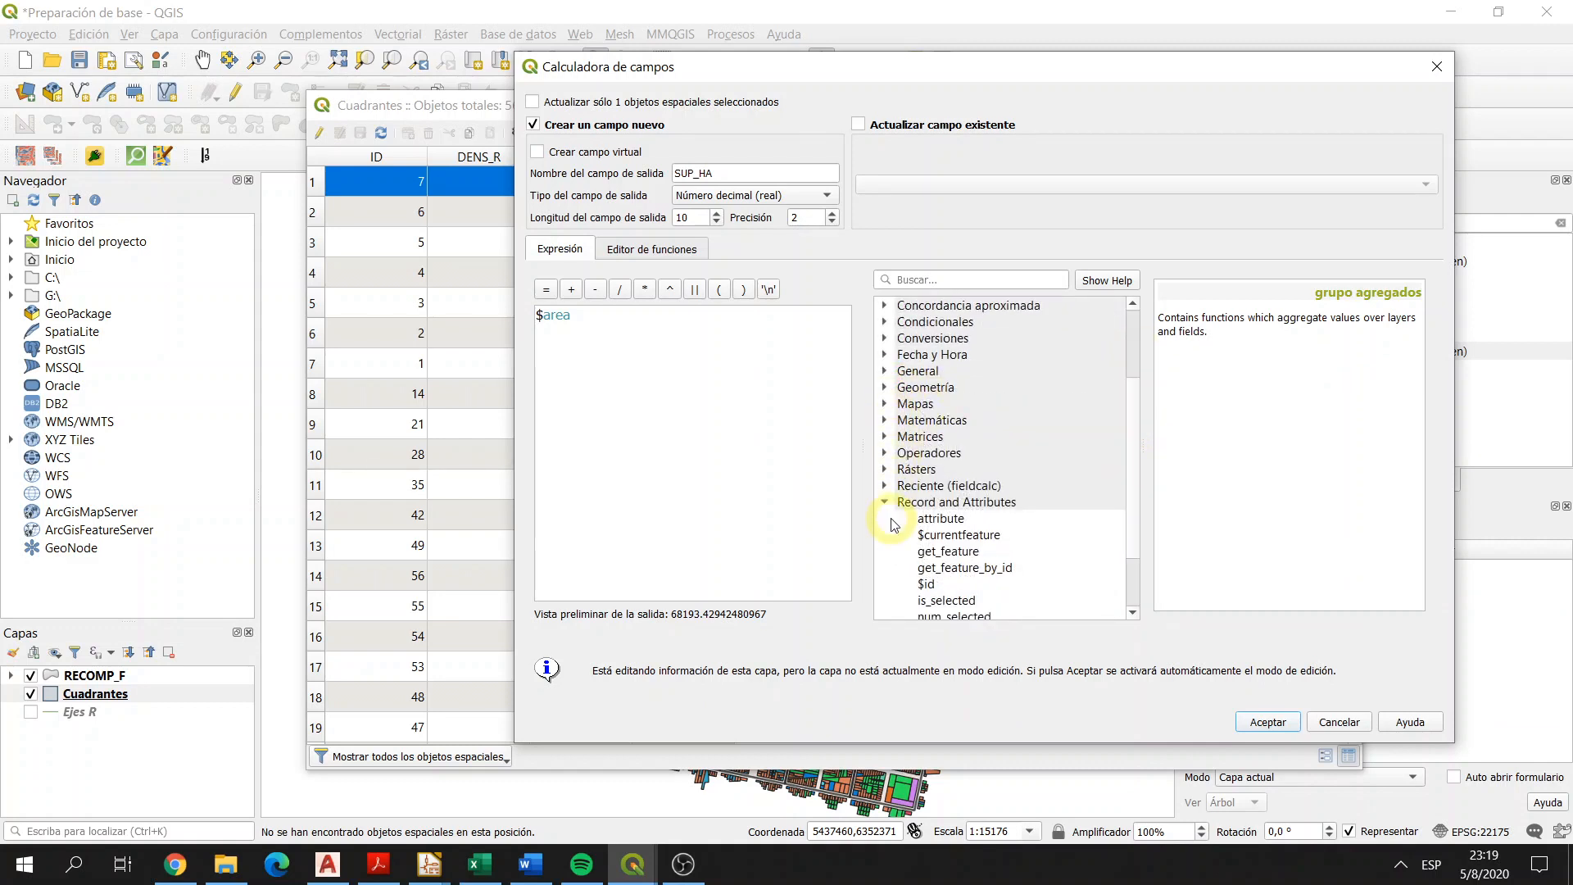
left_click(885, 502)
Step: Complete the expression as $area / 10000 and create the SUP_HA field in hectares
left_click(649, 328)
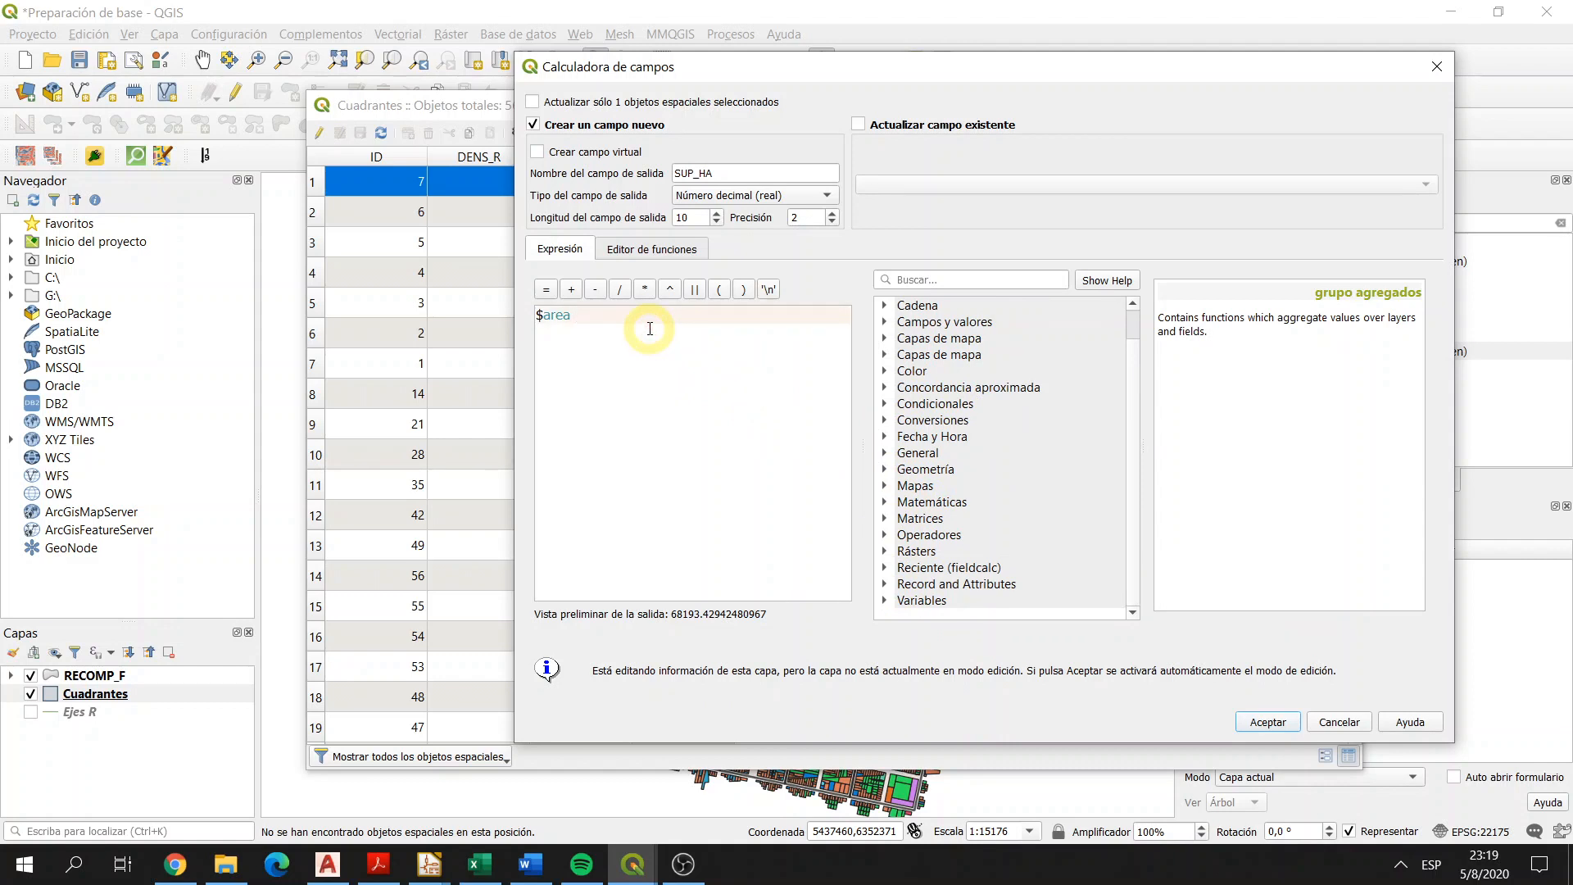
type("/ ")
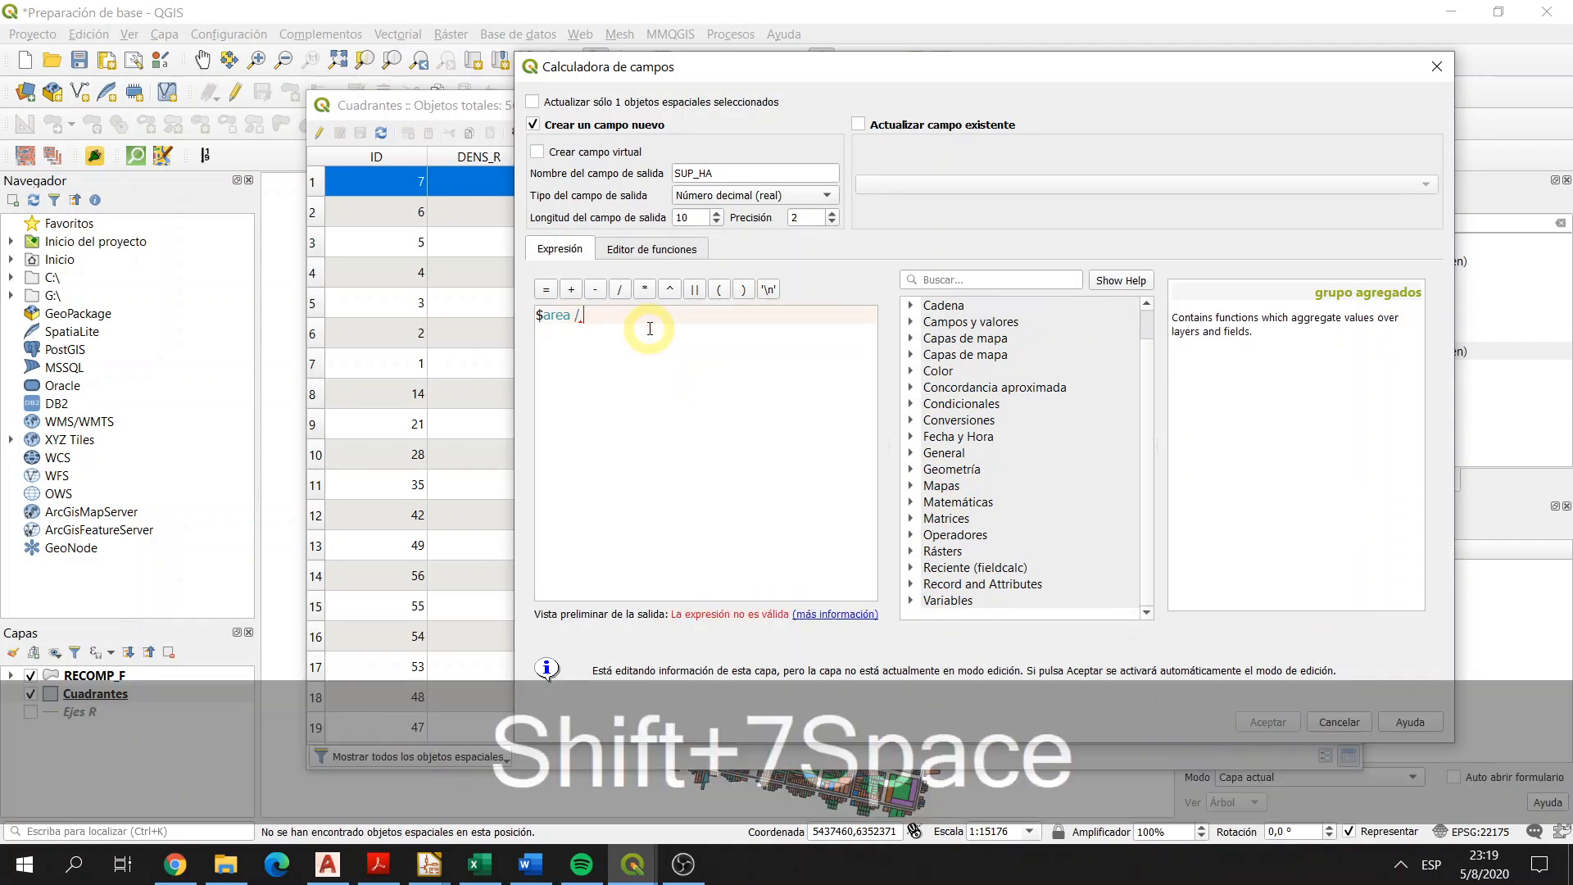
type("10000")
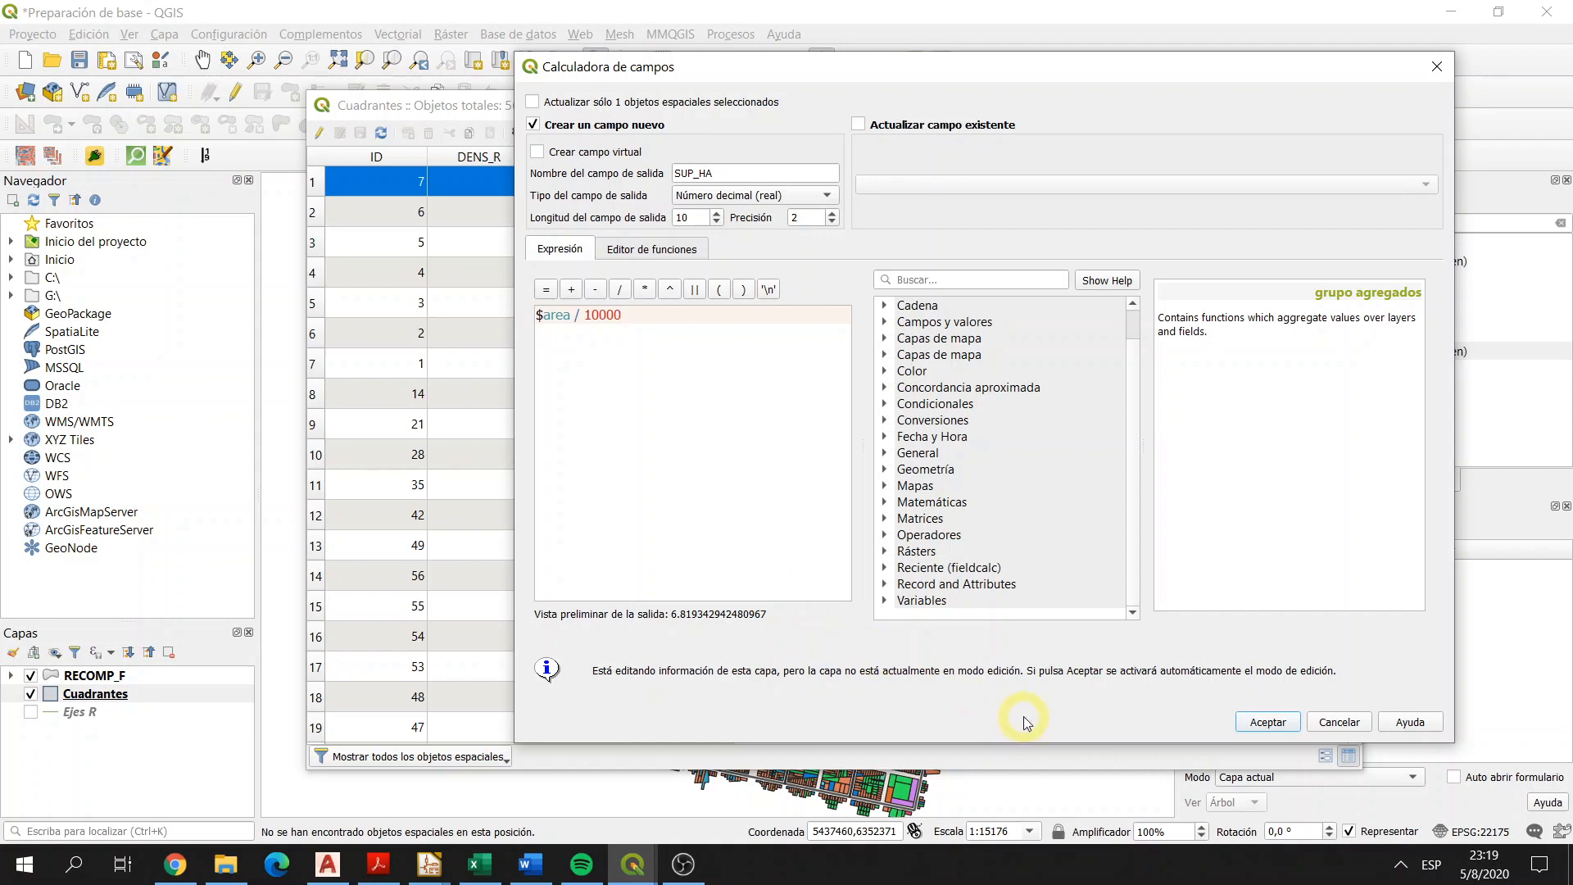
left_click(1263, 725)
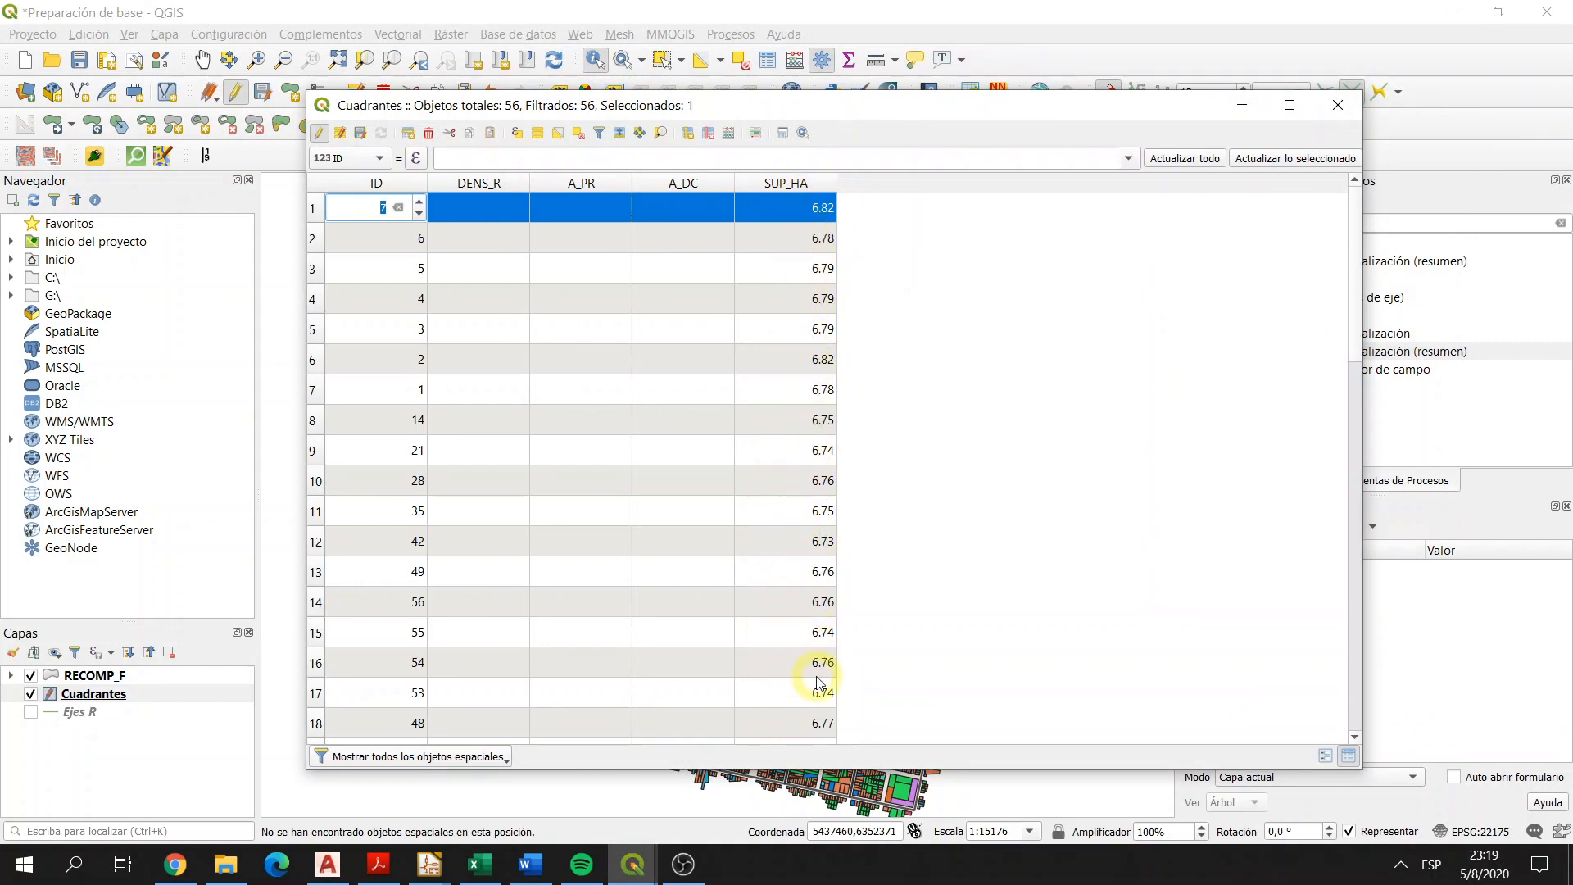
Step: Stop editing the Cuadrantes layer and save its changes
mouse_move(1342, 231)
left_mouse_down()
mouse_move(1370, 503)
mouse_move(1362, 653)
mouse_move(1373, 477)
mouse_move(1354, 264)
mouse_move(1332, 218)
left_mouse_up()
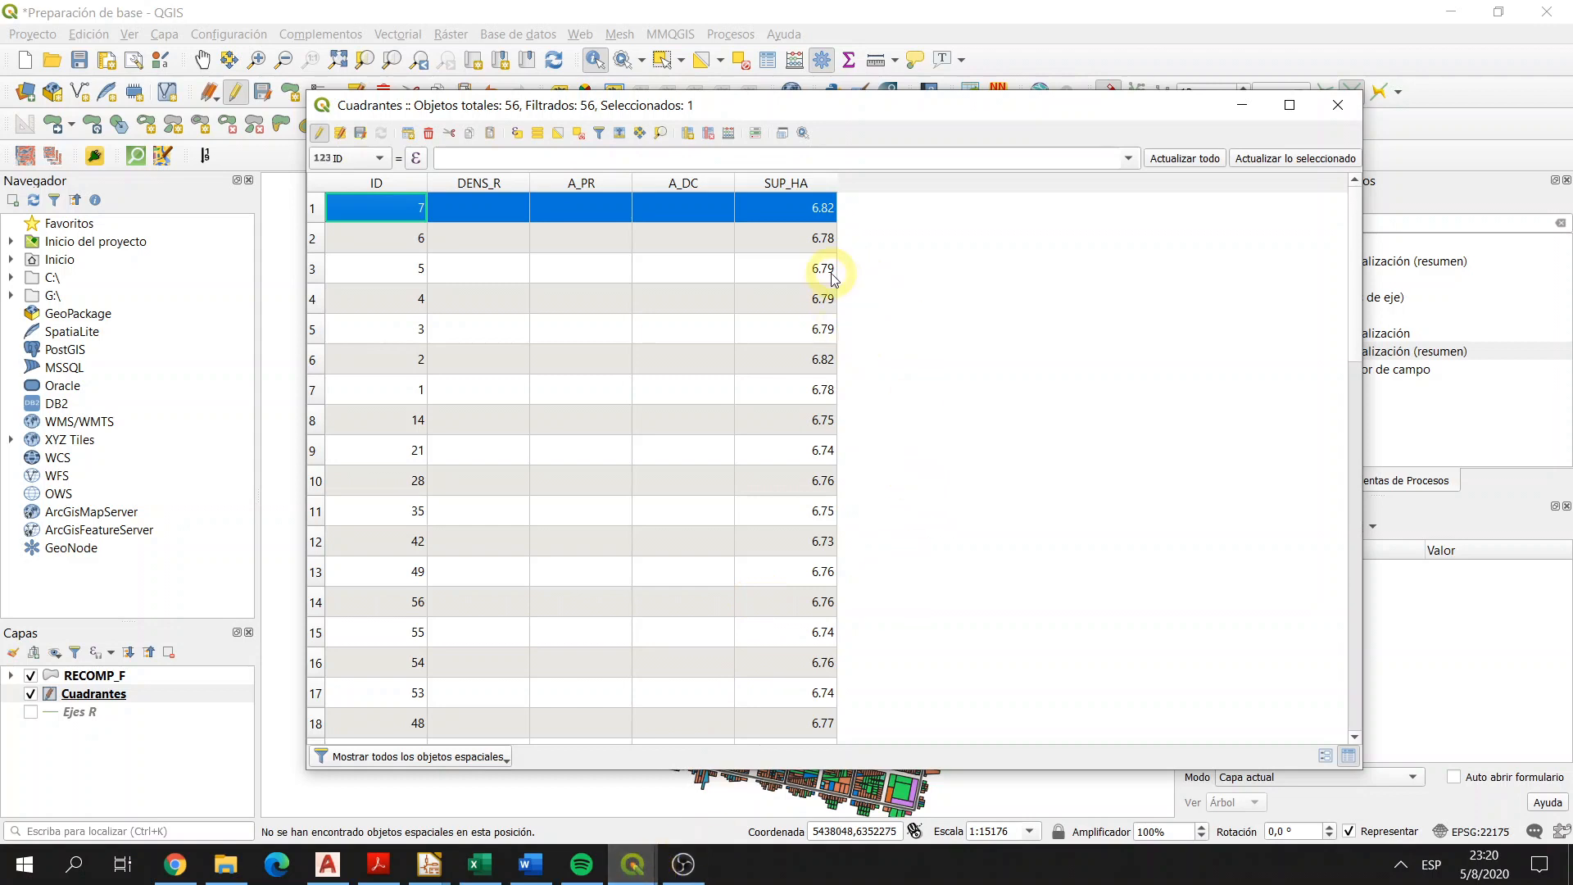
left_click(323, 136)
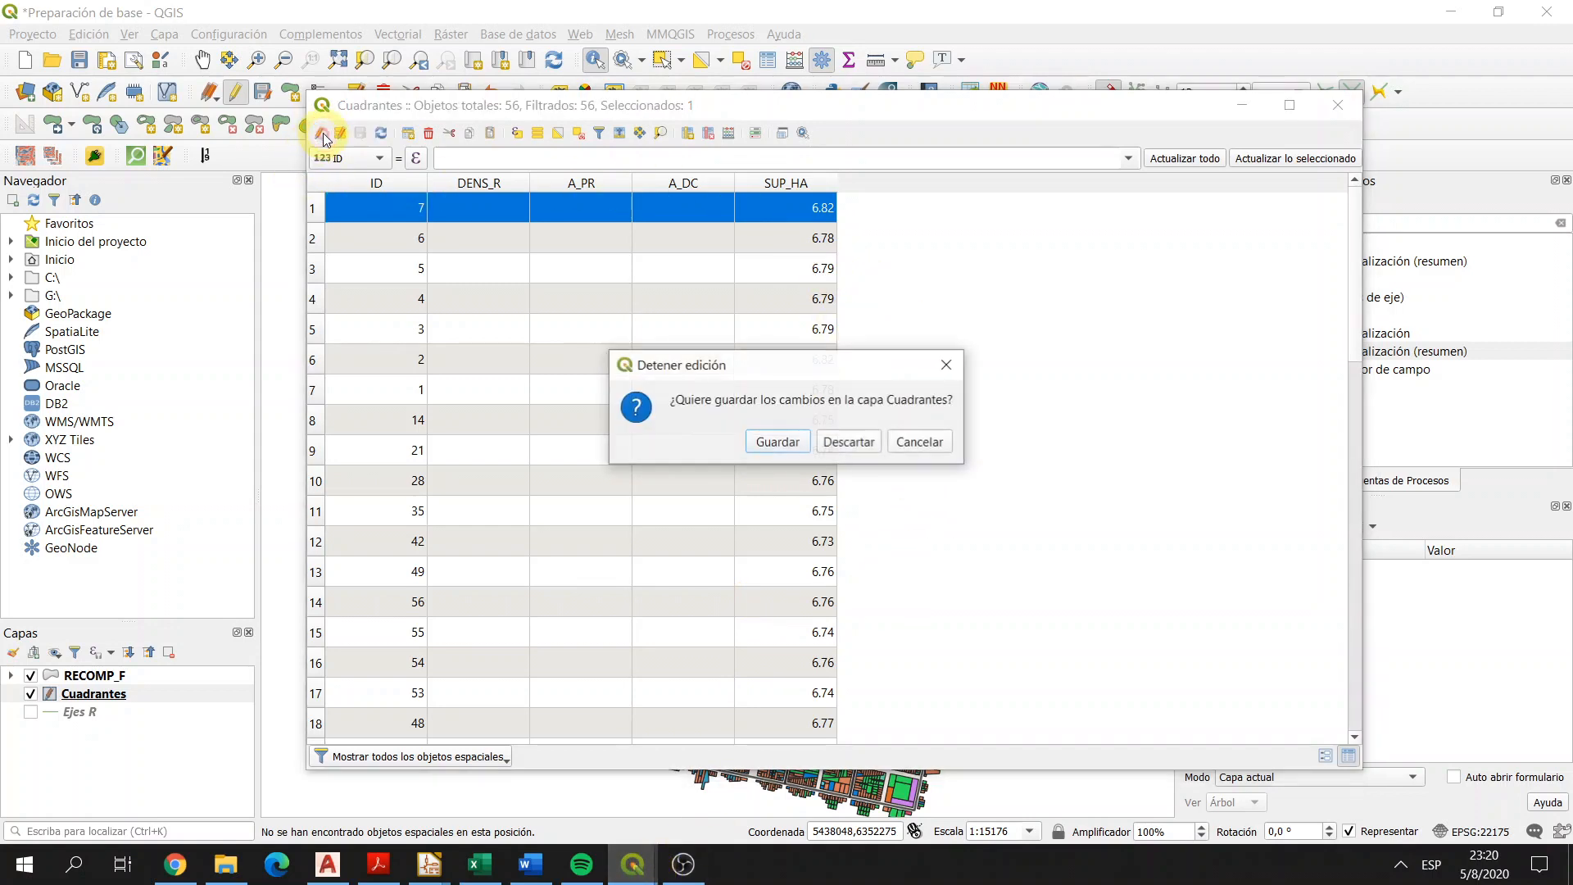
left_click(792, 447)
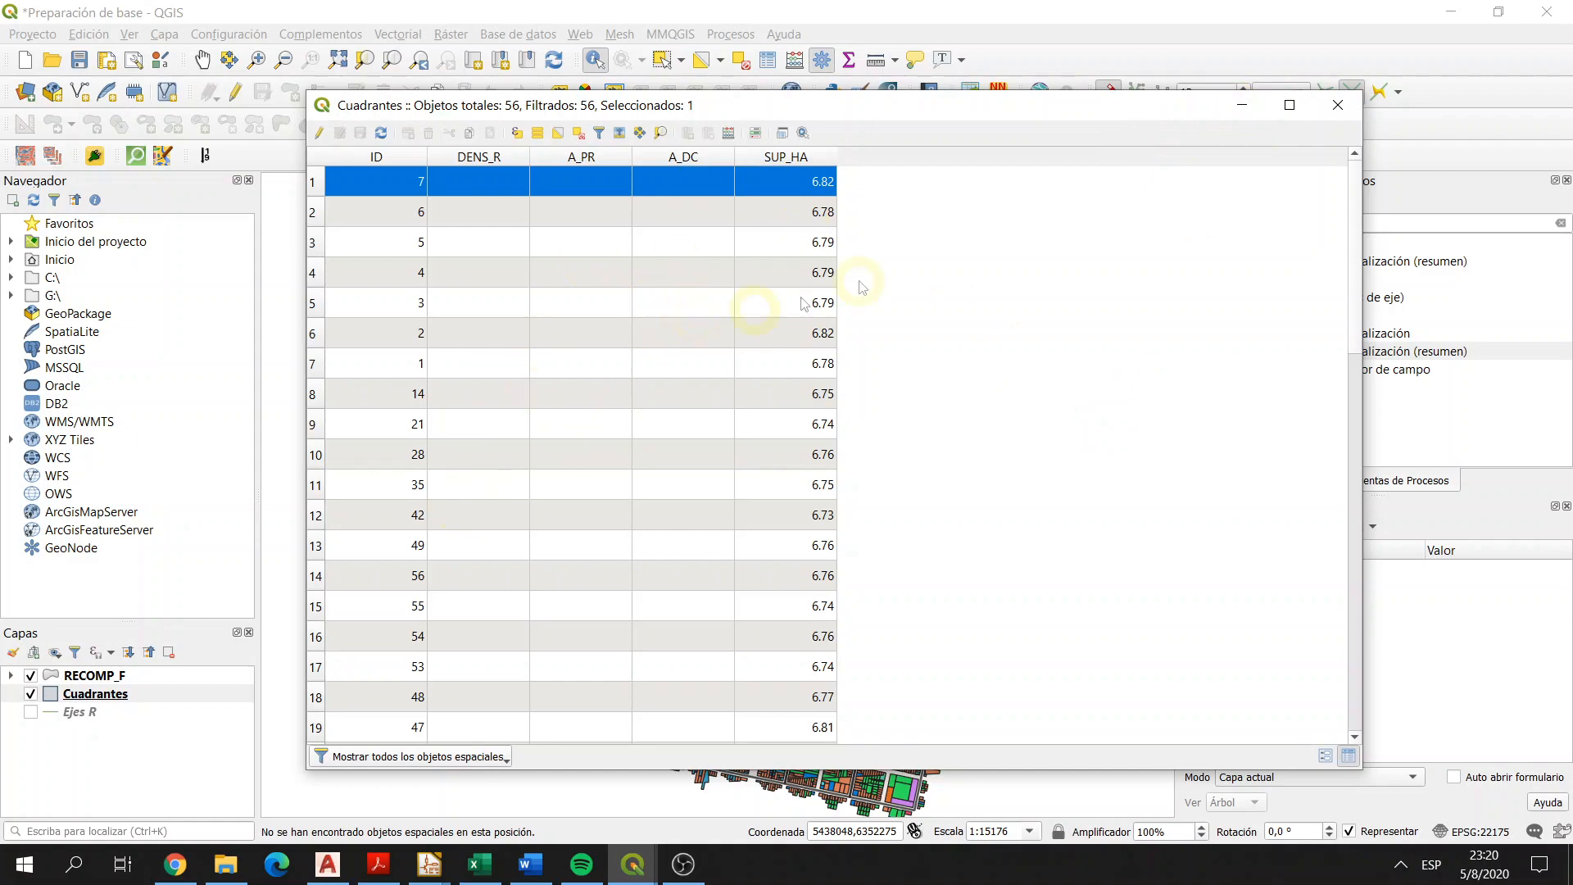
Step: Minimise the Cuadrantes attribute table and make RECOMP_F the active layer
left_click(1242, 104)
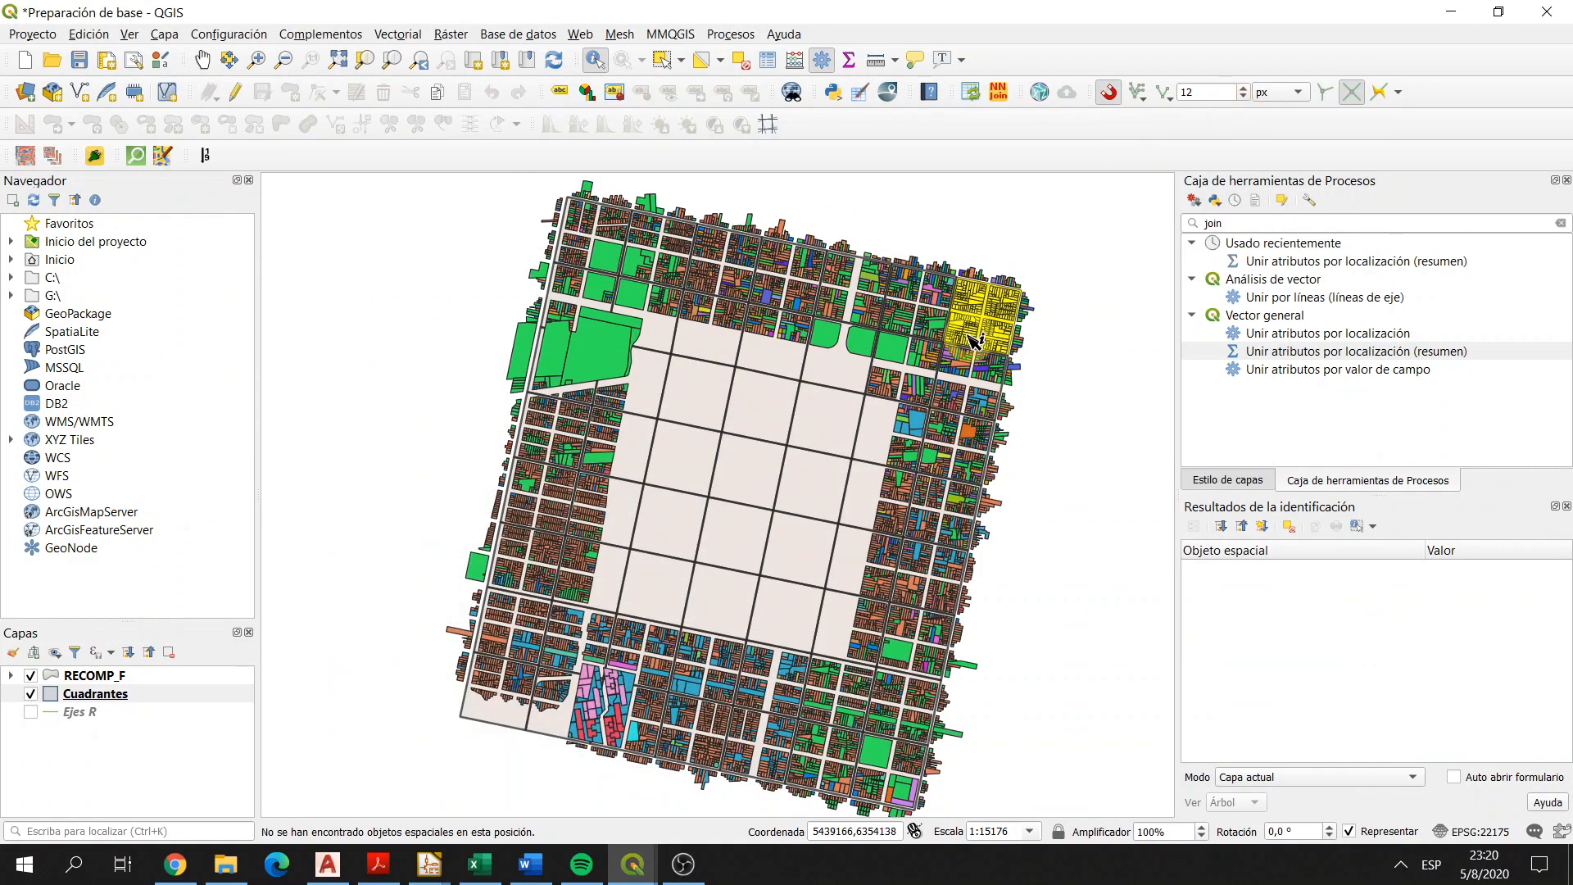
left_click(79, 681)
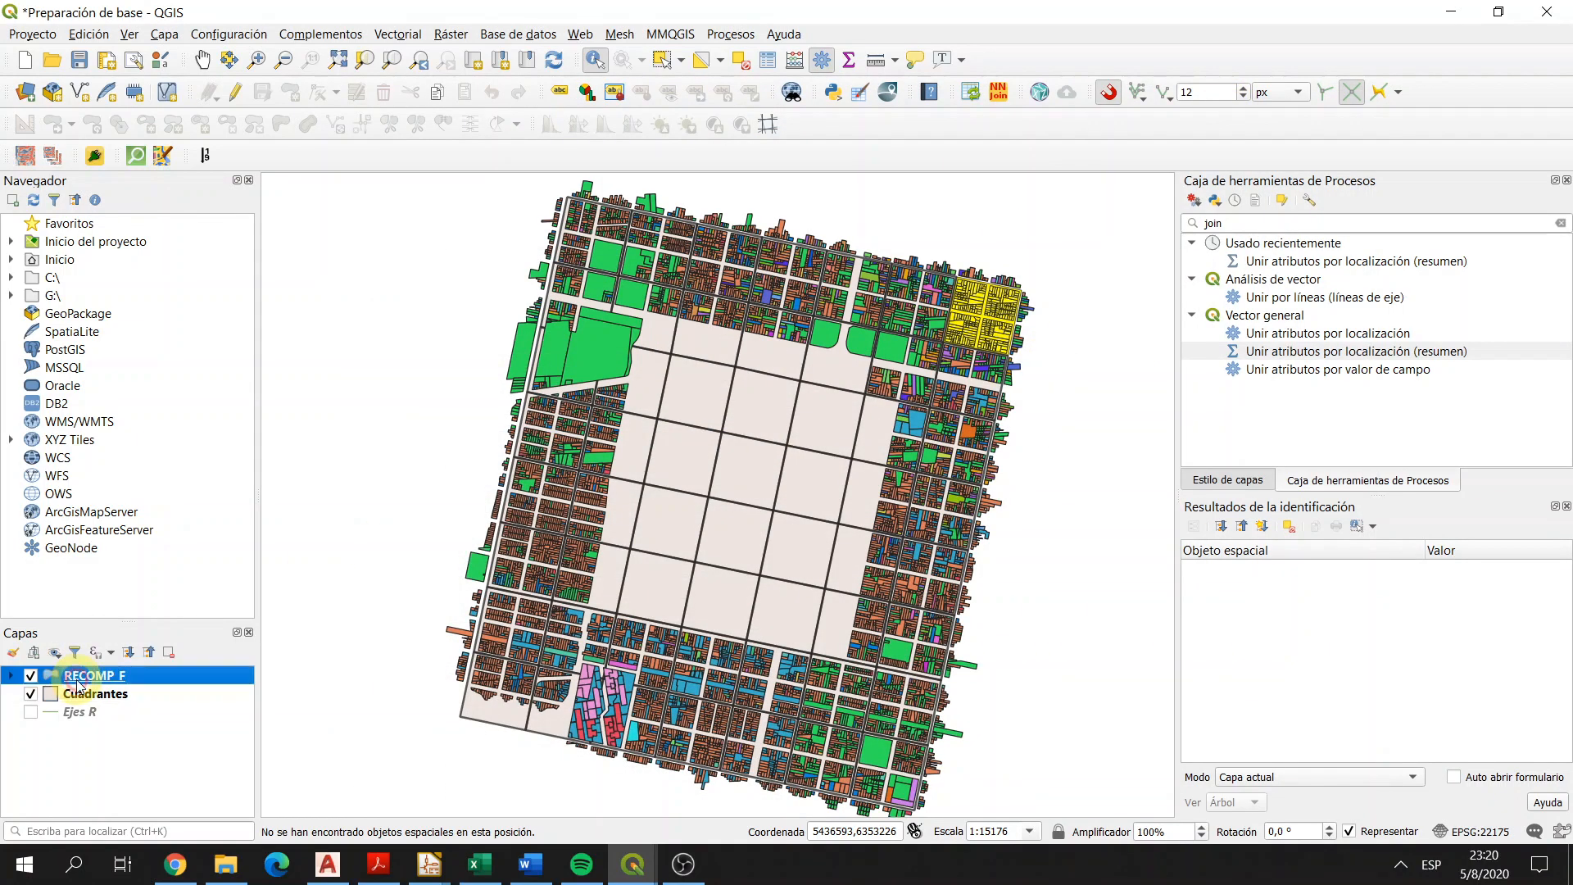
scroll(1065, 297, "up", 2)
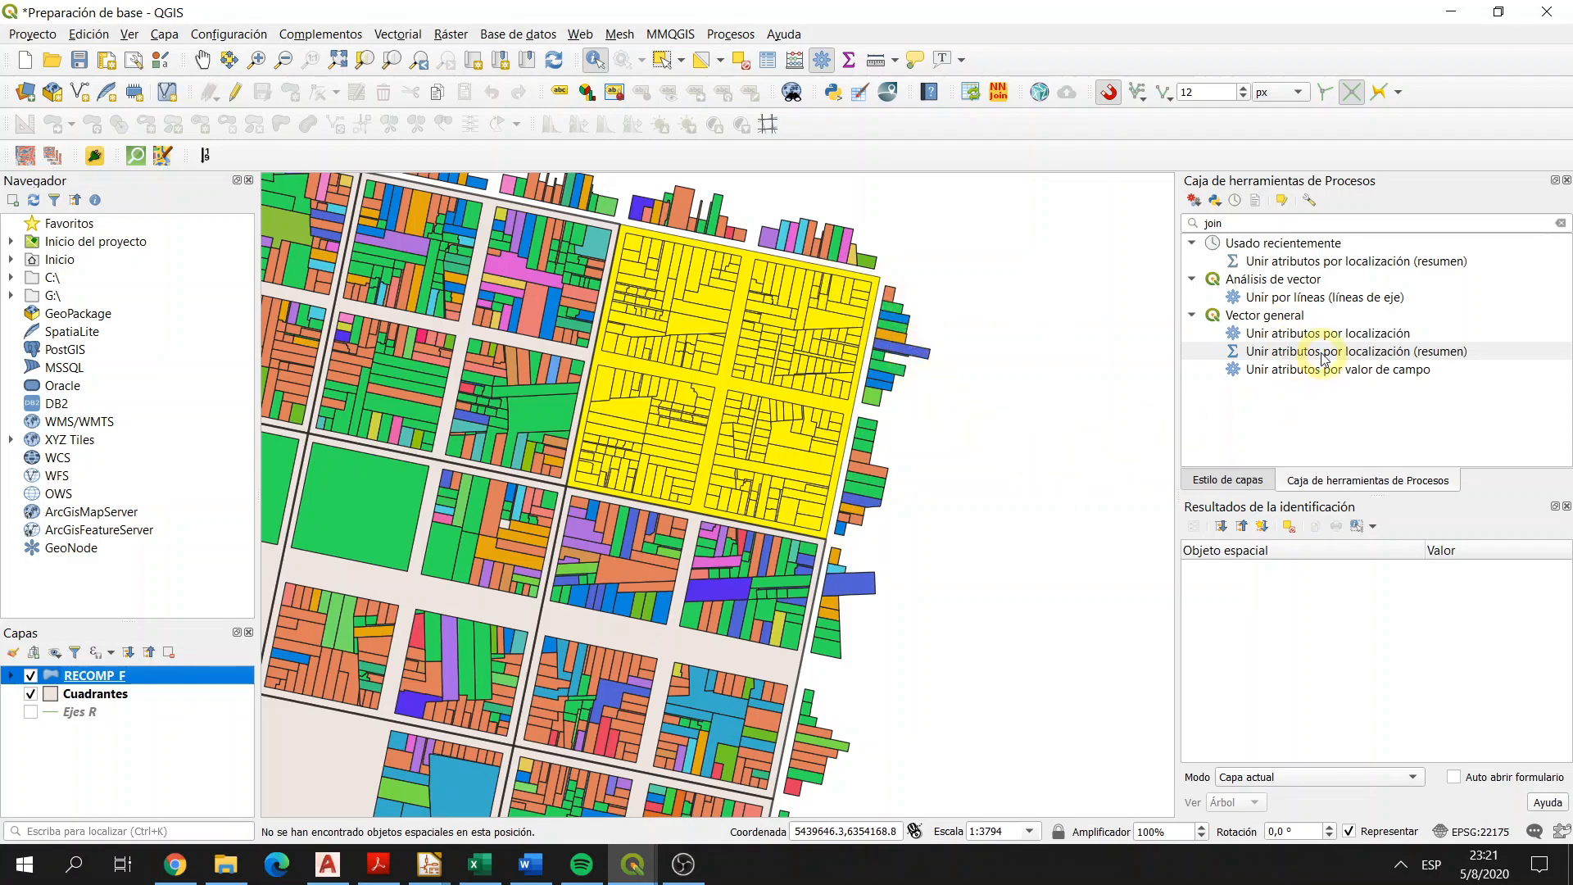
Step: Start Unir atributos por localización (resumen) with Cuadrantes as the input layer and RECOMP_F as the joined layer
scroll(839, 480, "down", 1)
scroll(508, 604, "down", 1)
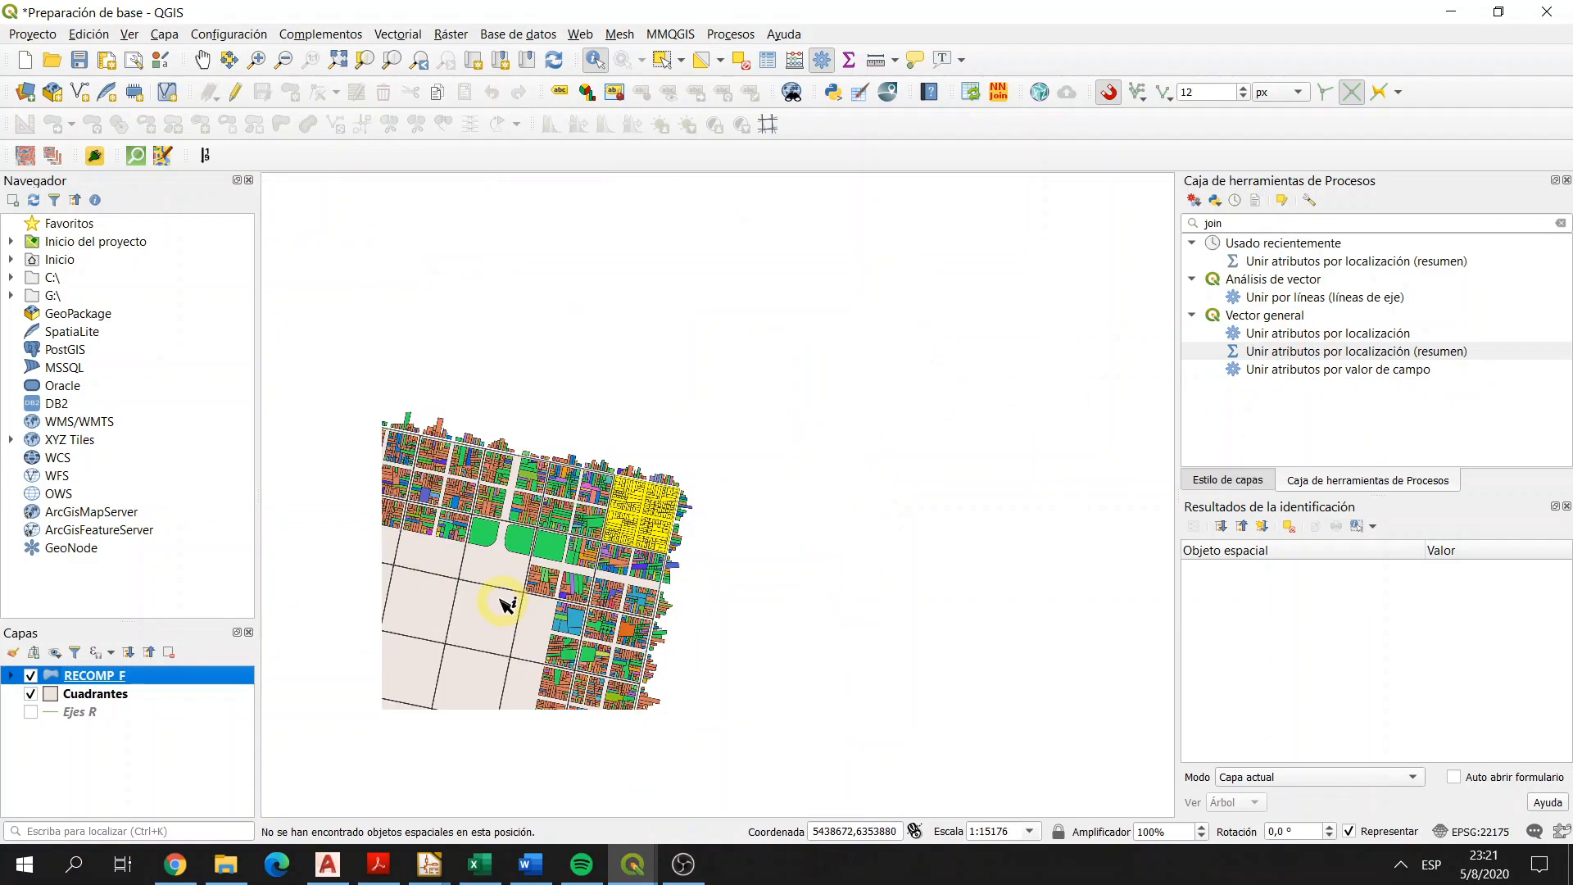
left_click_drag(504, 604, 818, 417)
double_click(1332, 352)
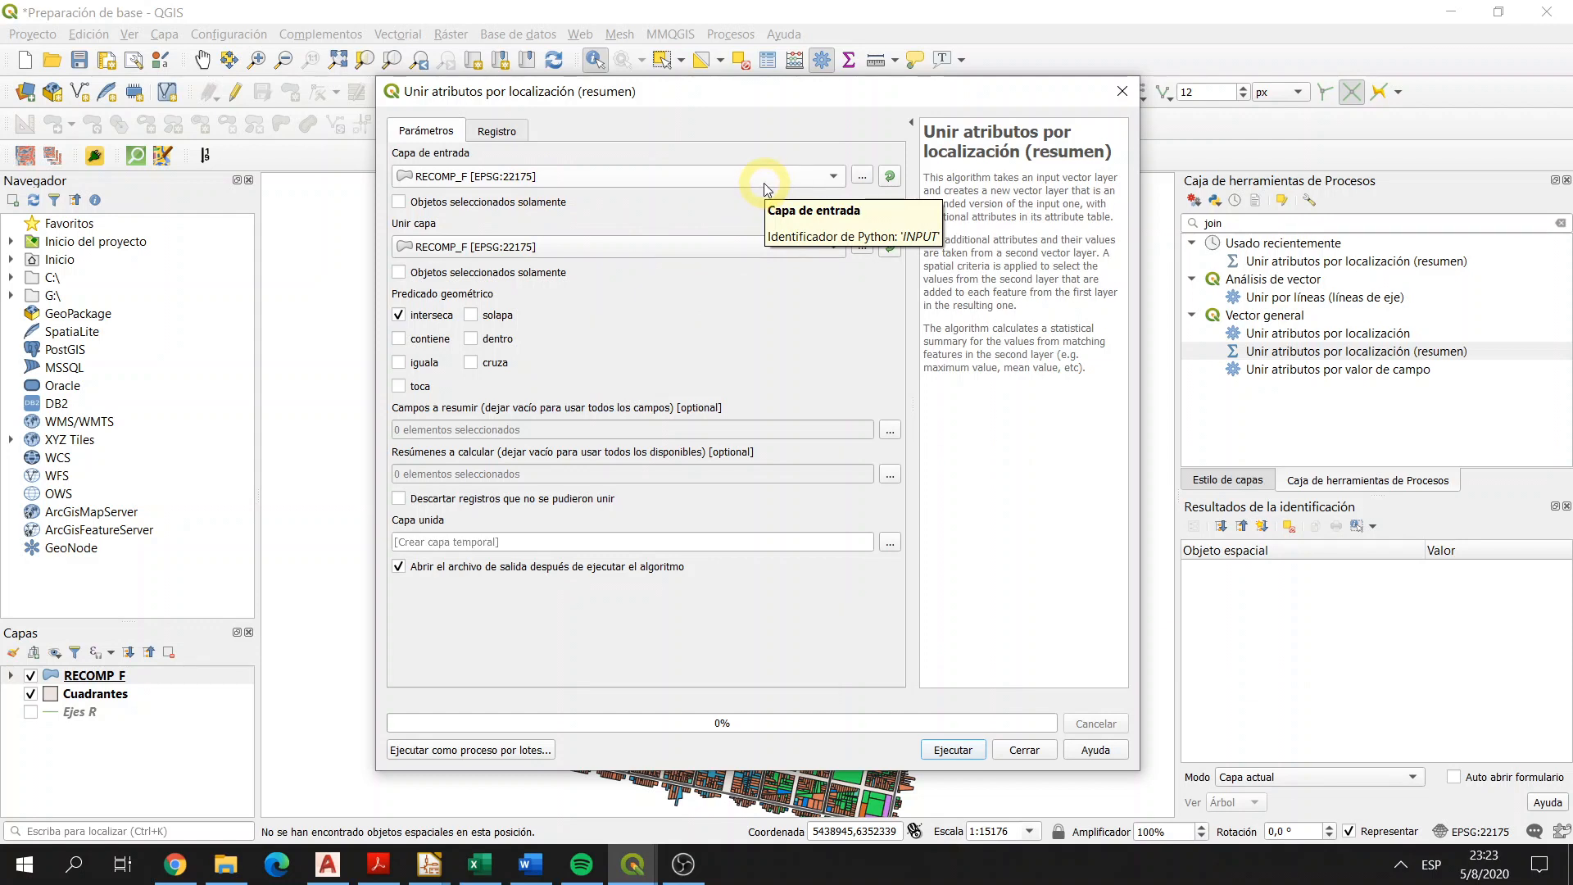
left_click(766, 183)
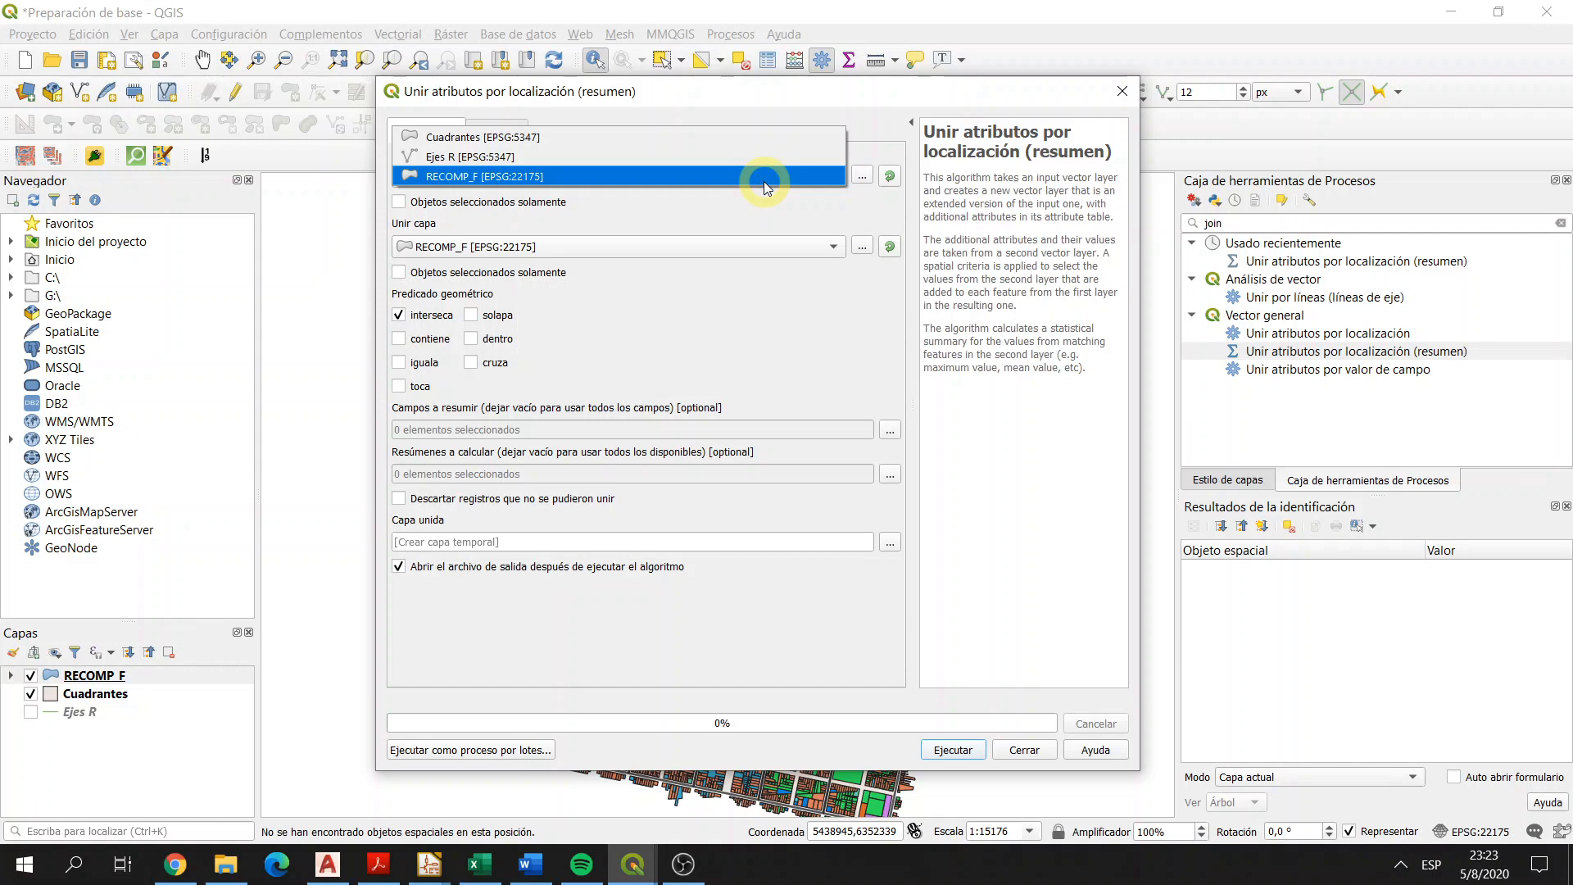
left_click(756, 138)
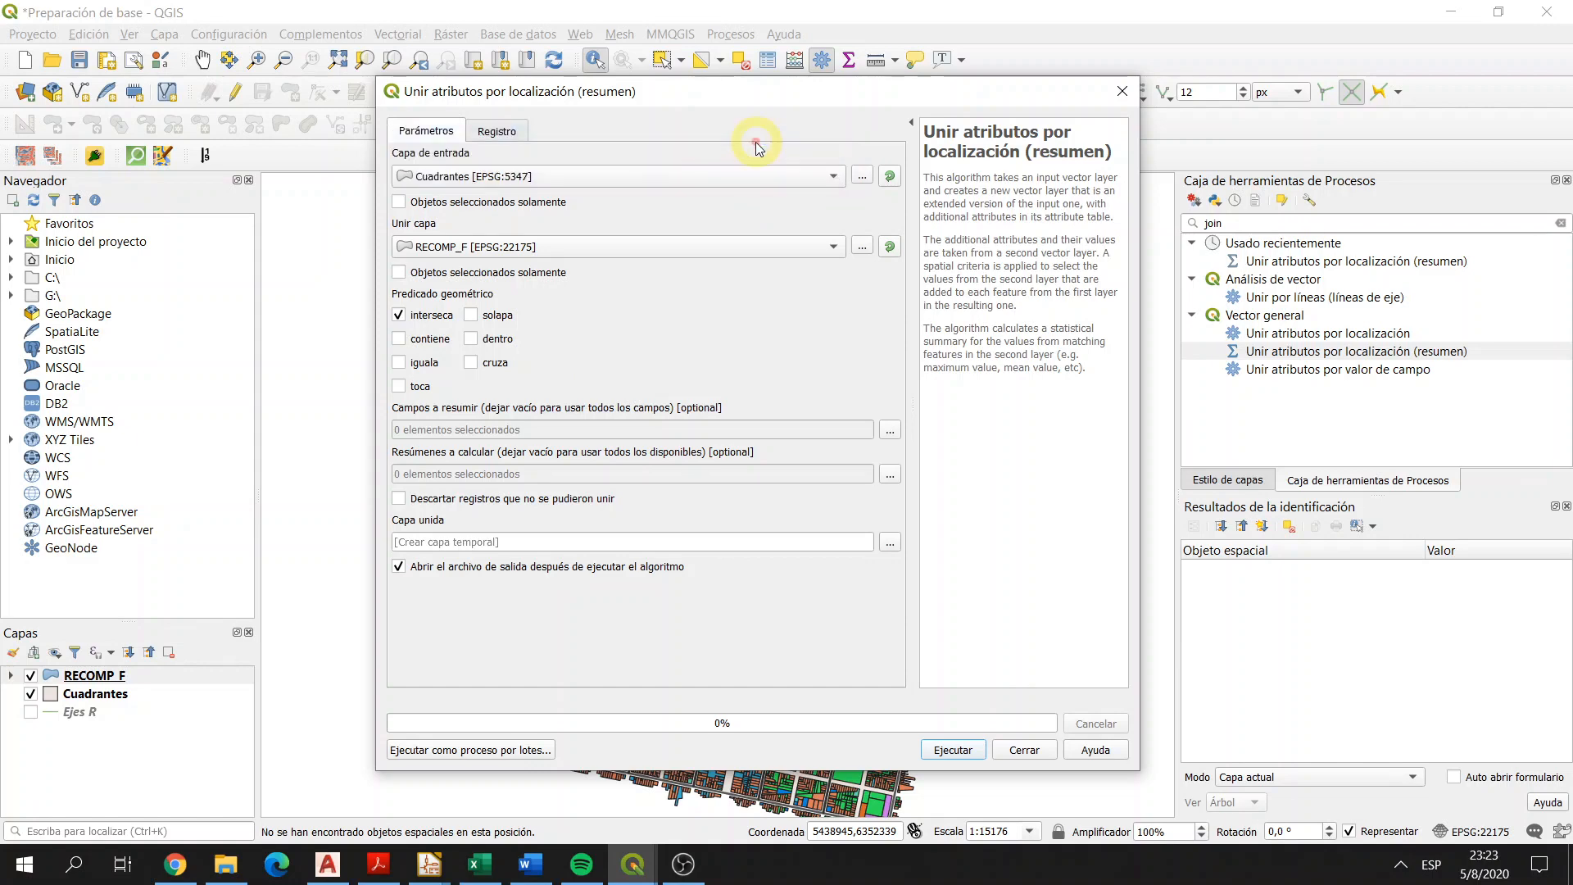
Step: Add the contiene and dentro geometric predicates to interseca for the join
left_click_drag(614, 107, 634, 91)
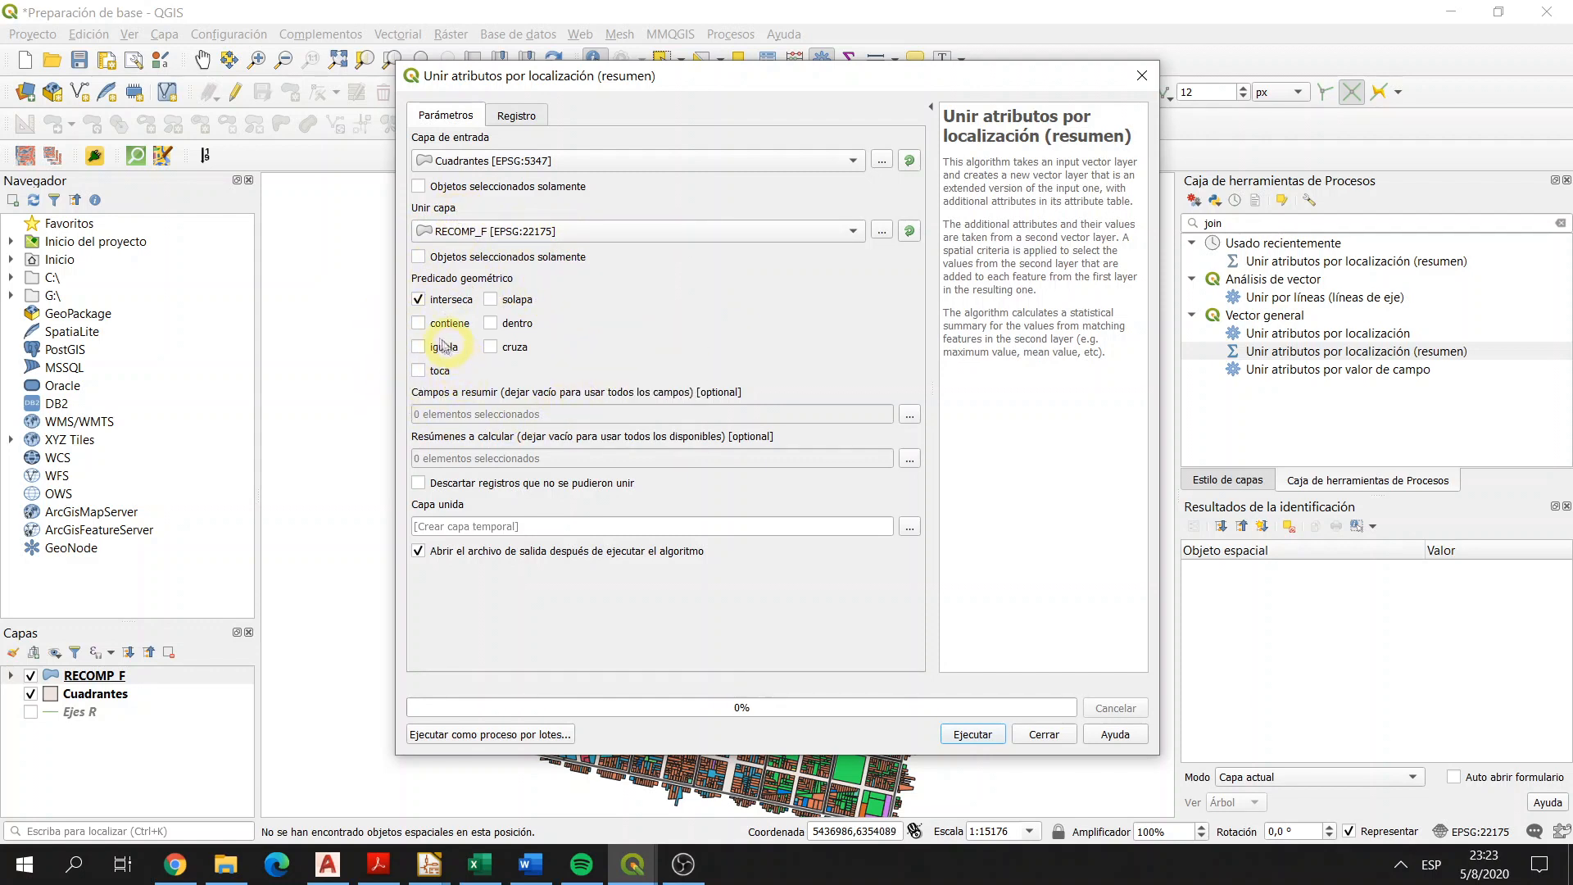
left_click(419, 324)
left_click(490, 325)
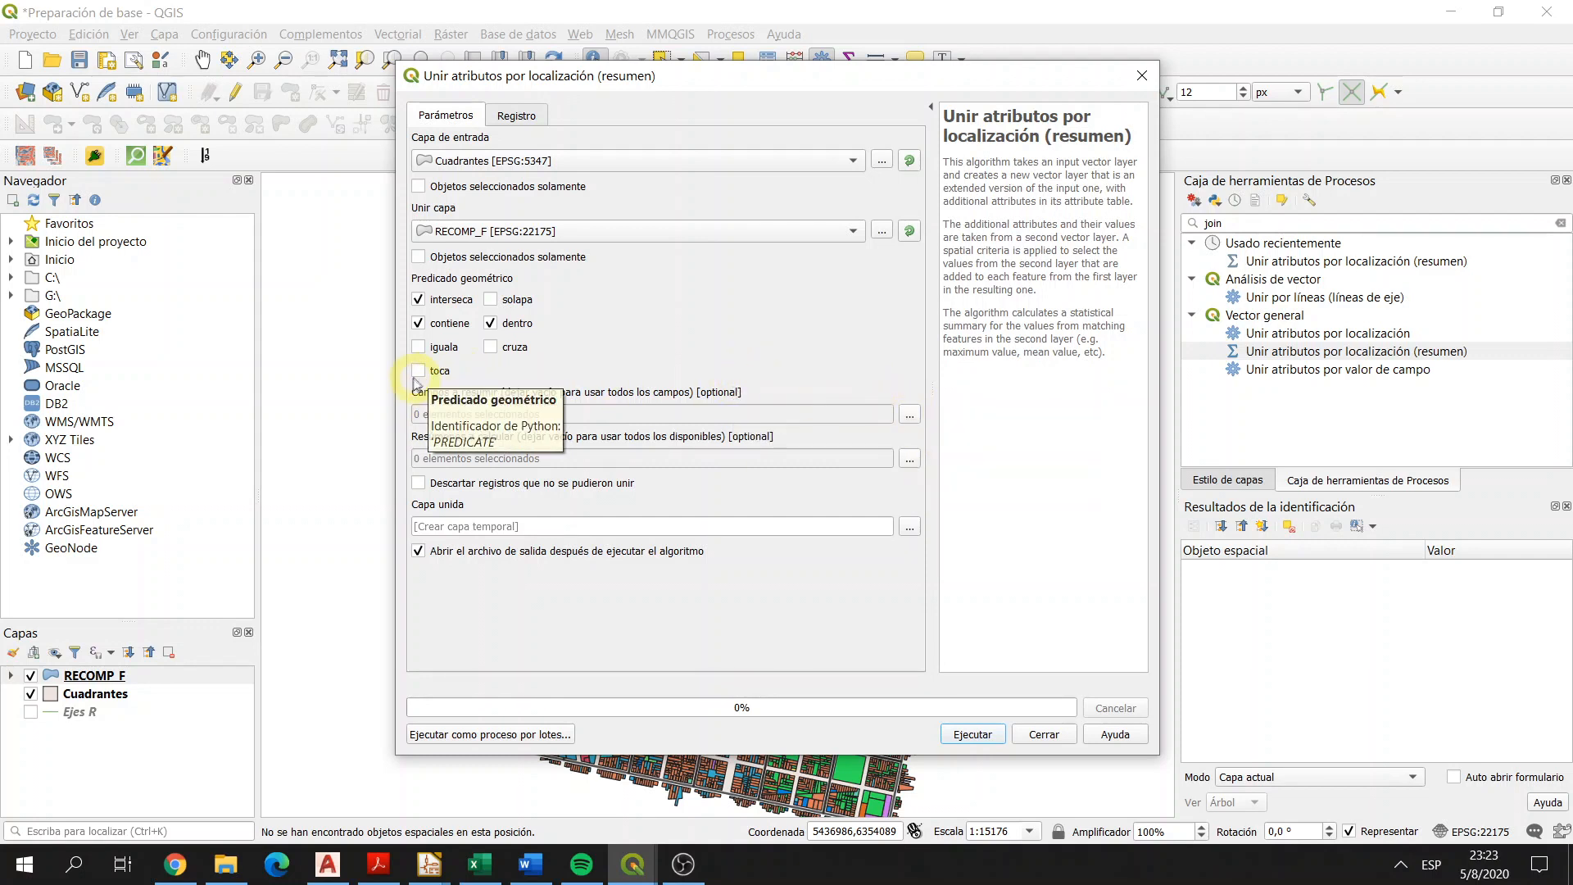
Step: Run the join into a temporary layer, summarising only the CANT_VID field with the sum statistic, and close the tool
left_click(911, 415)
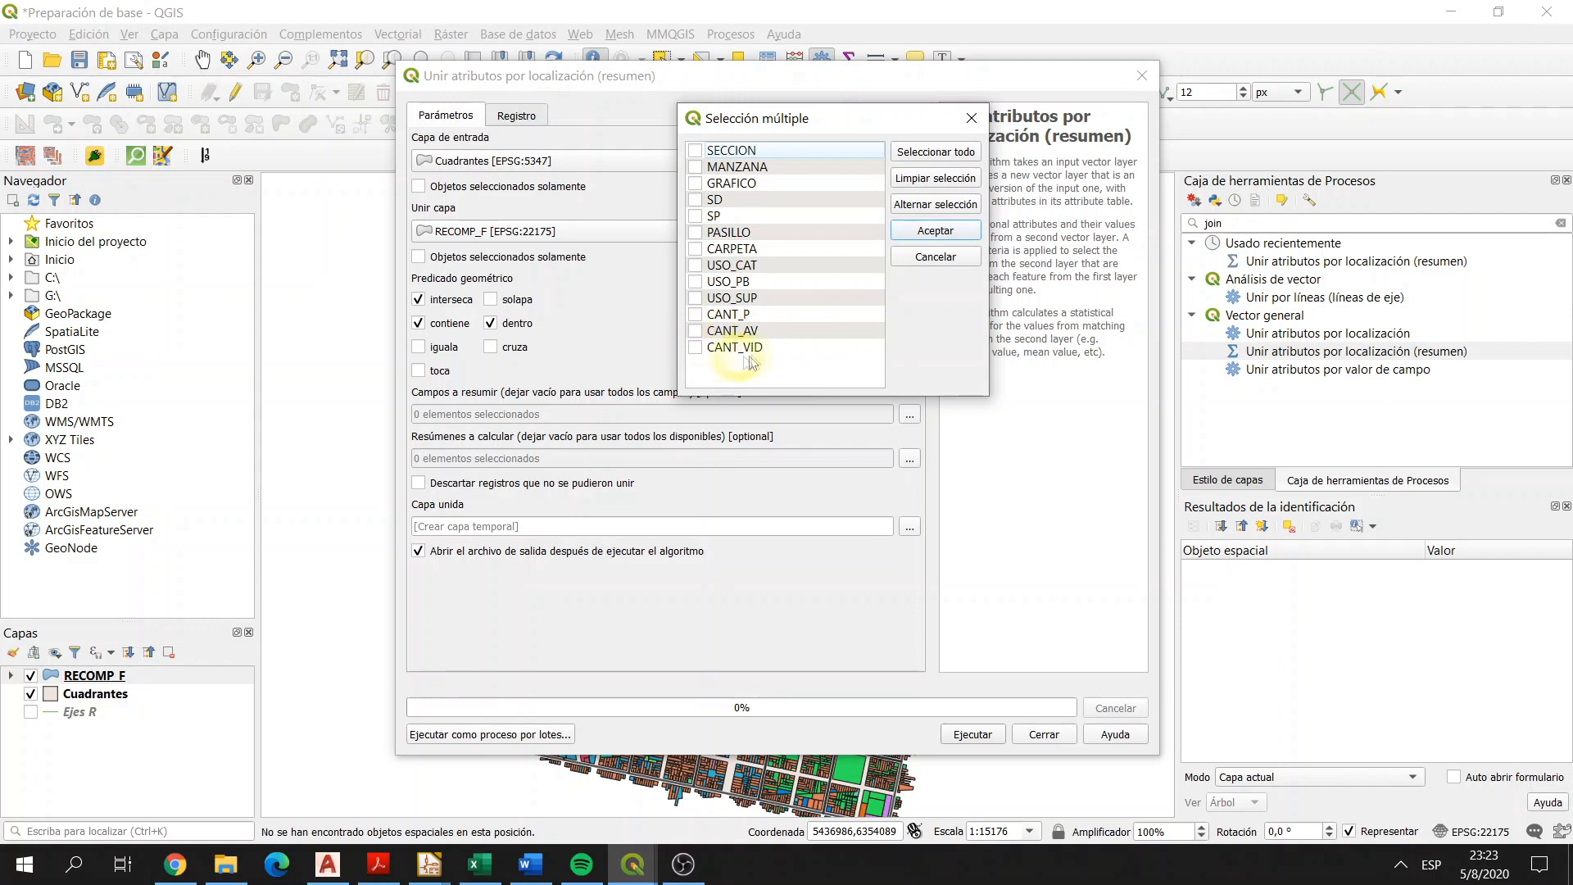
left_click(696, 347)
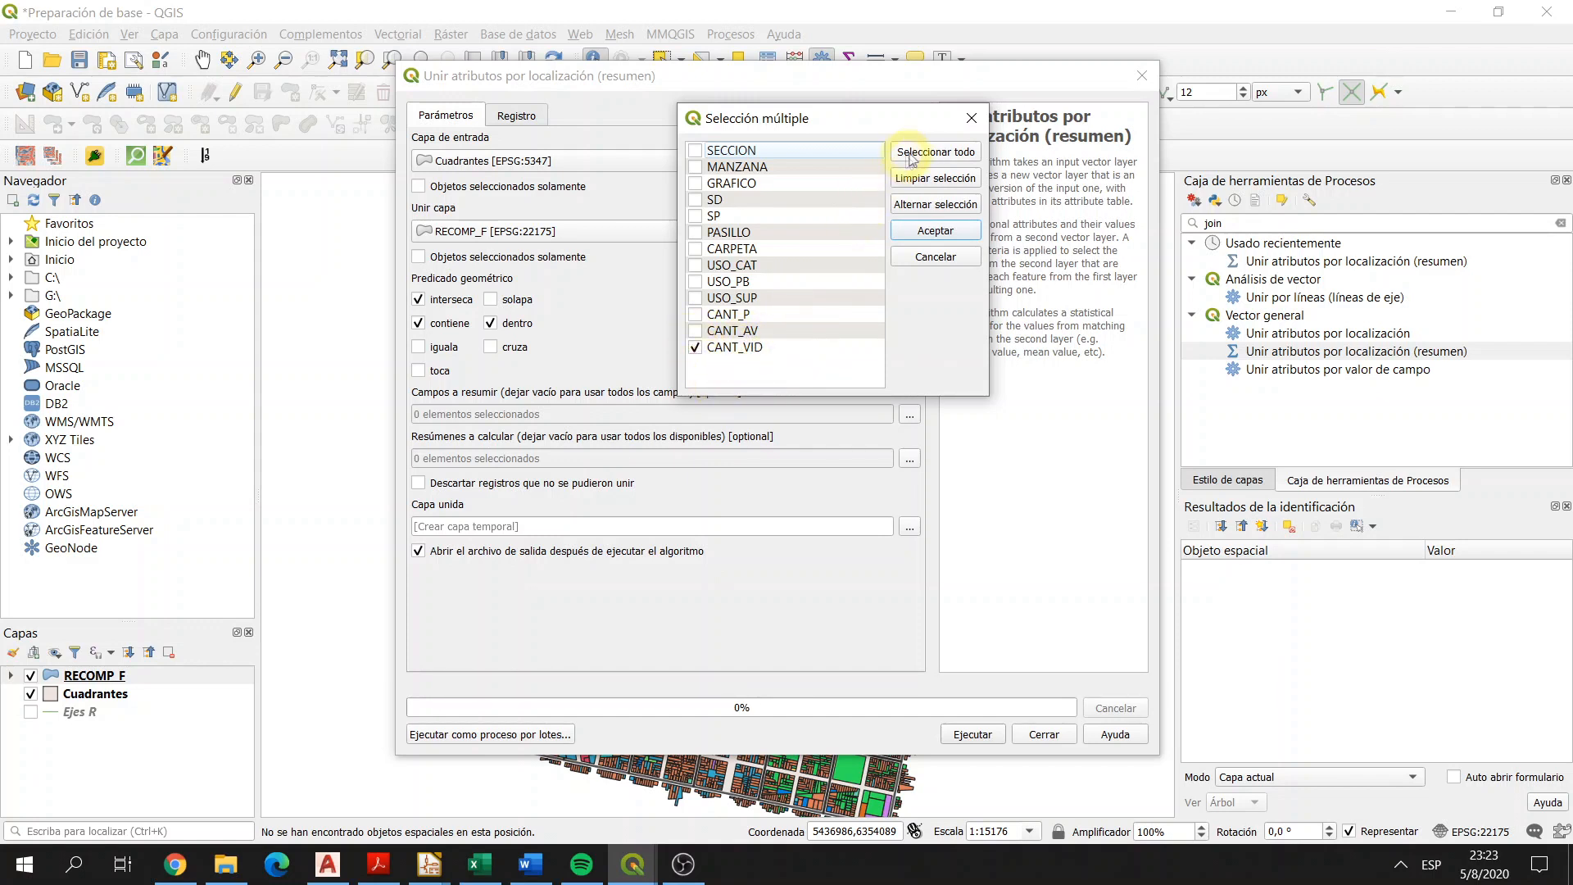
left_click(933, 232)
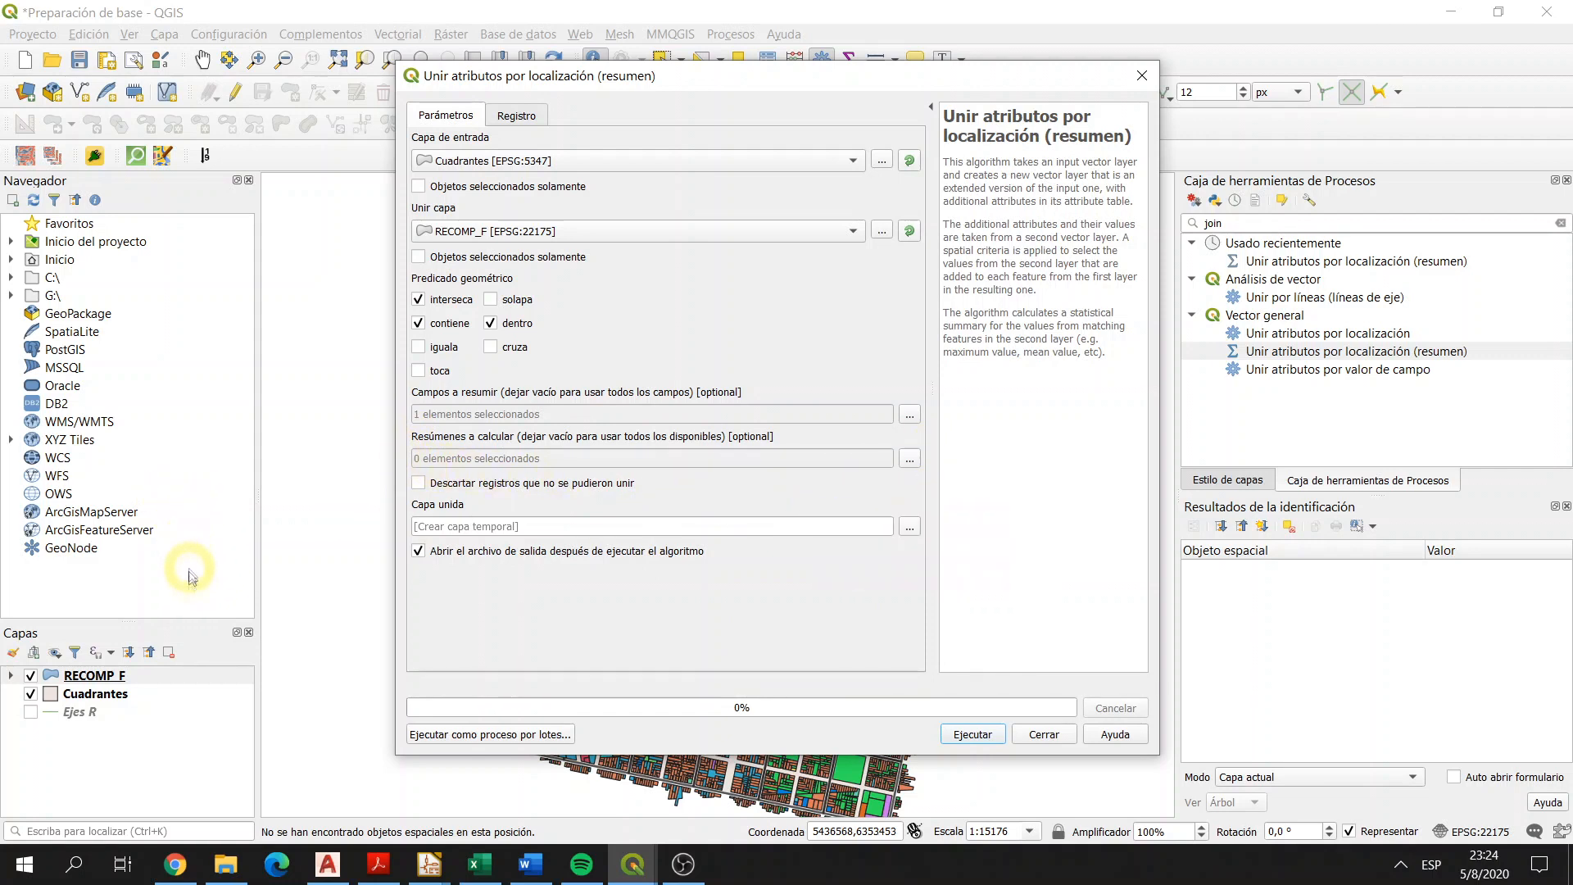
left_click(911, 459)
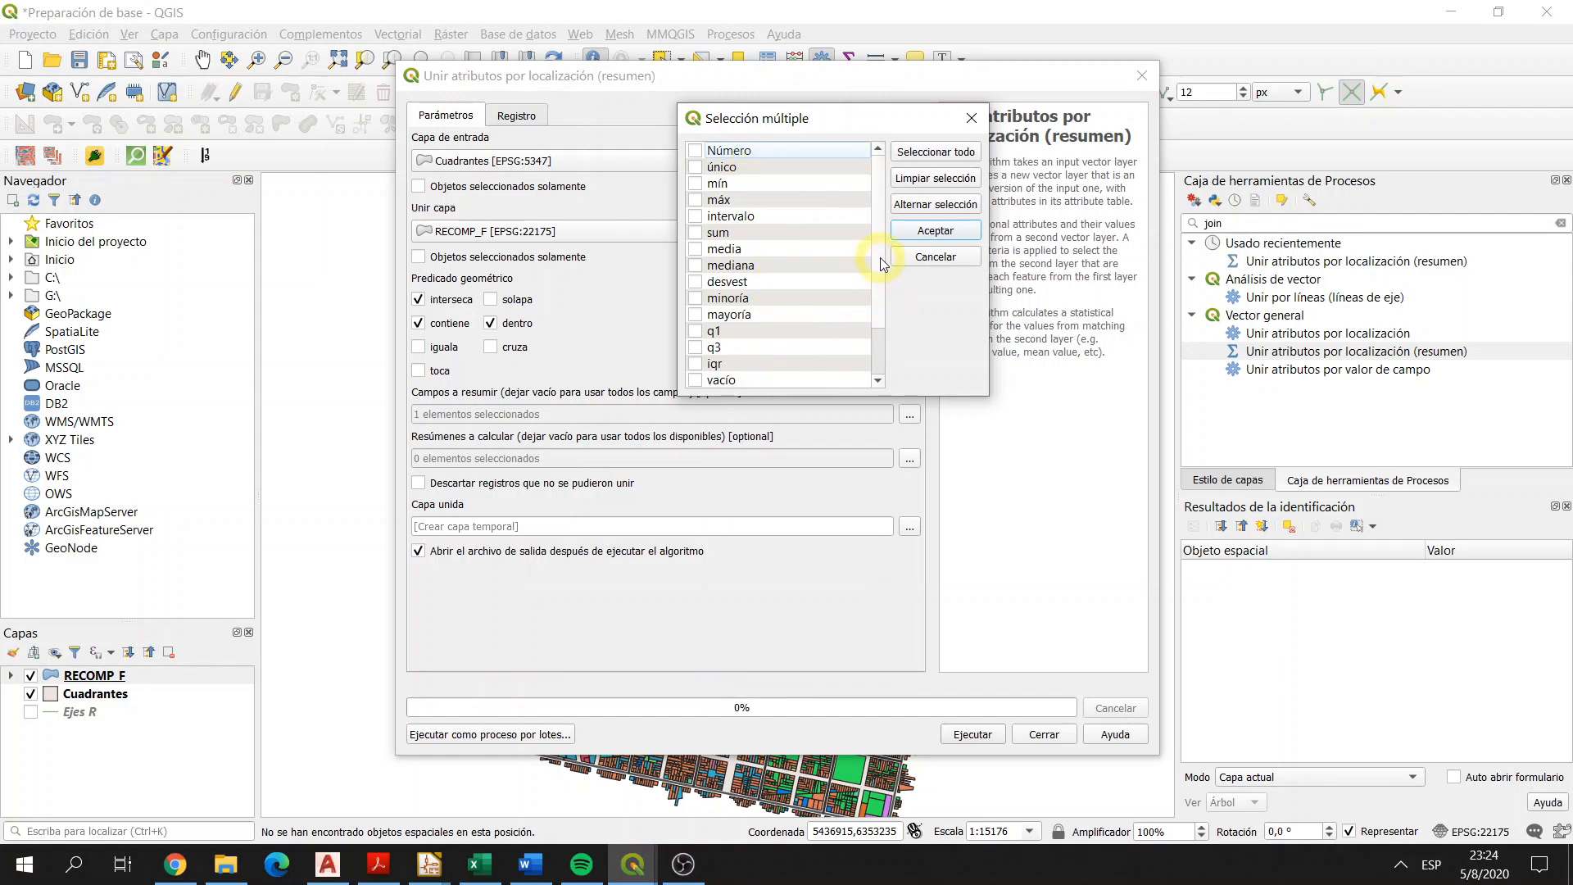
left_click(695, 233)
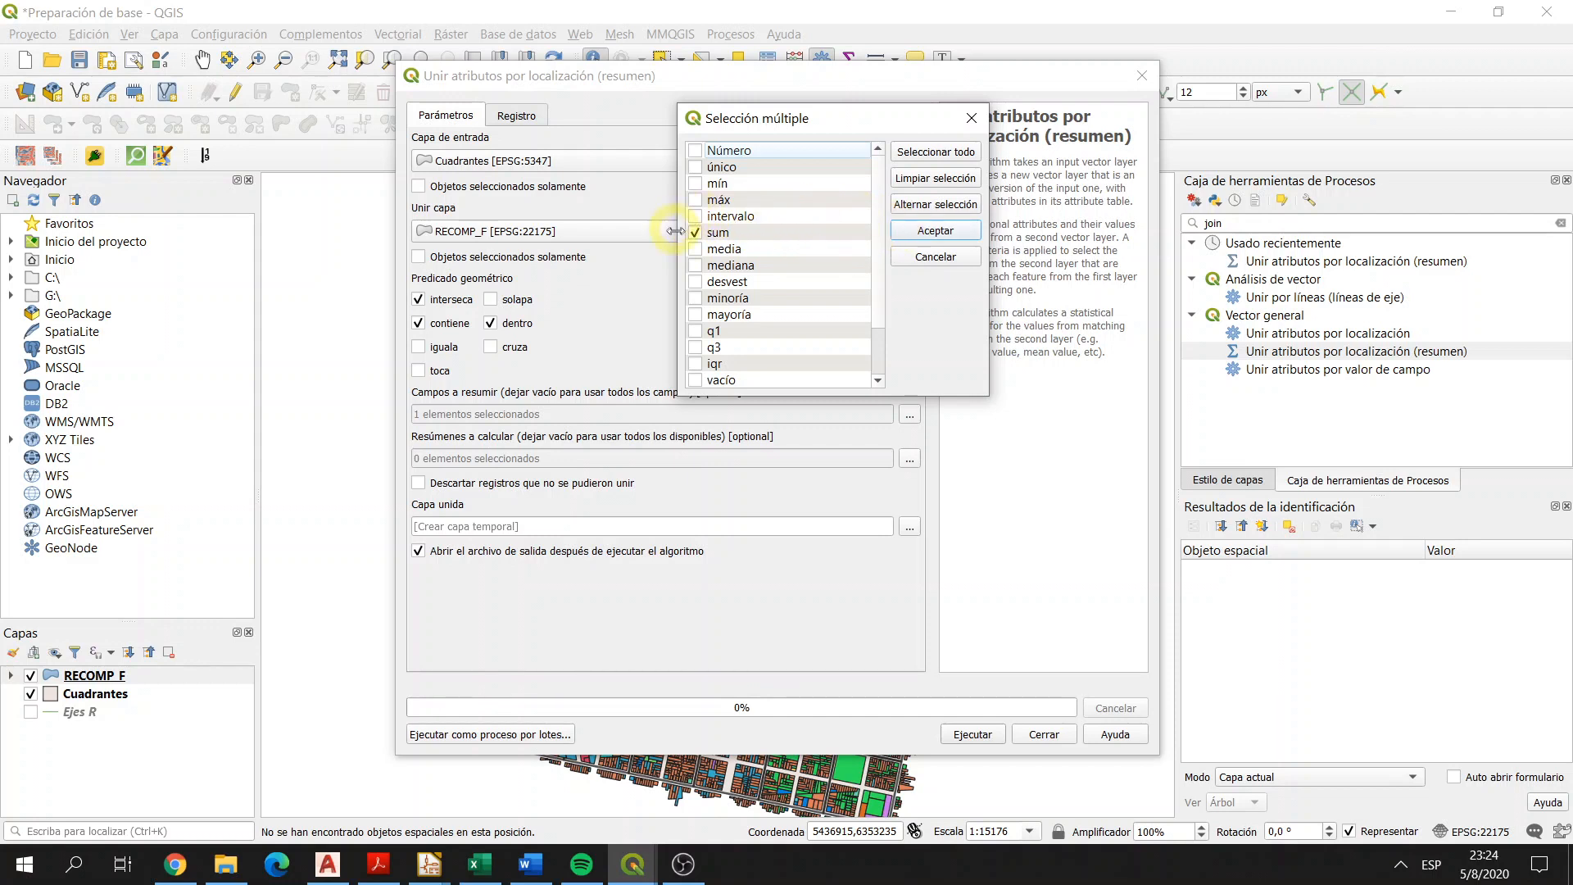
left_click(922, 232)
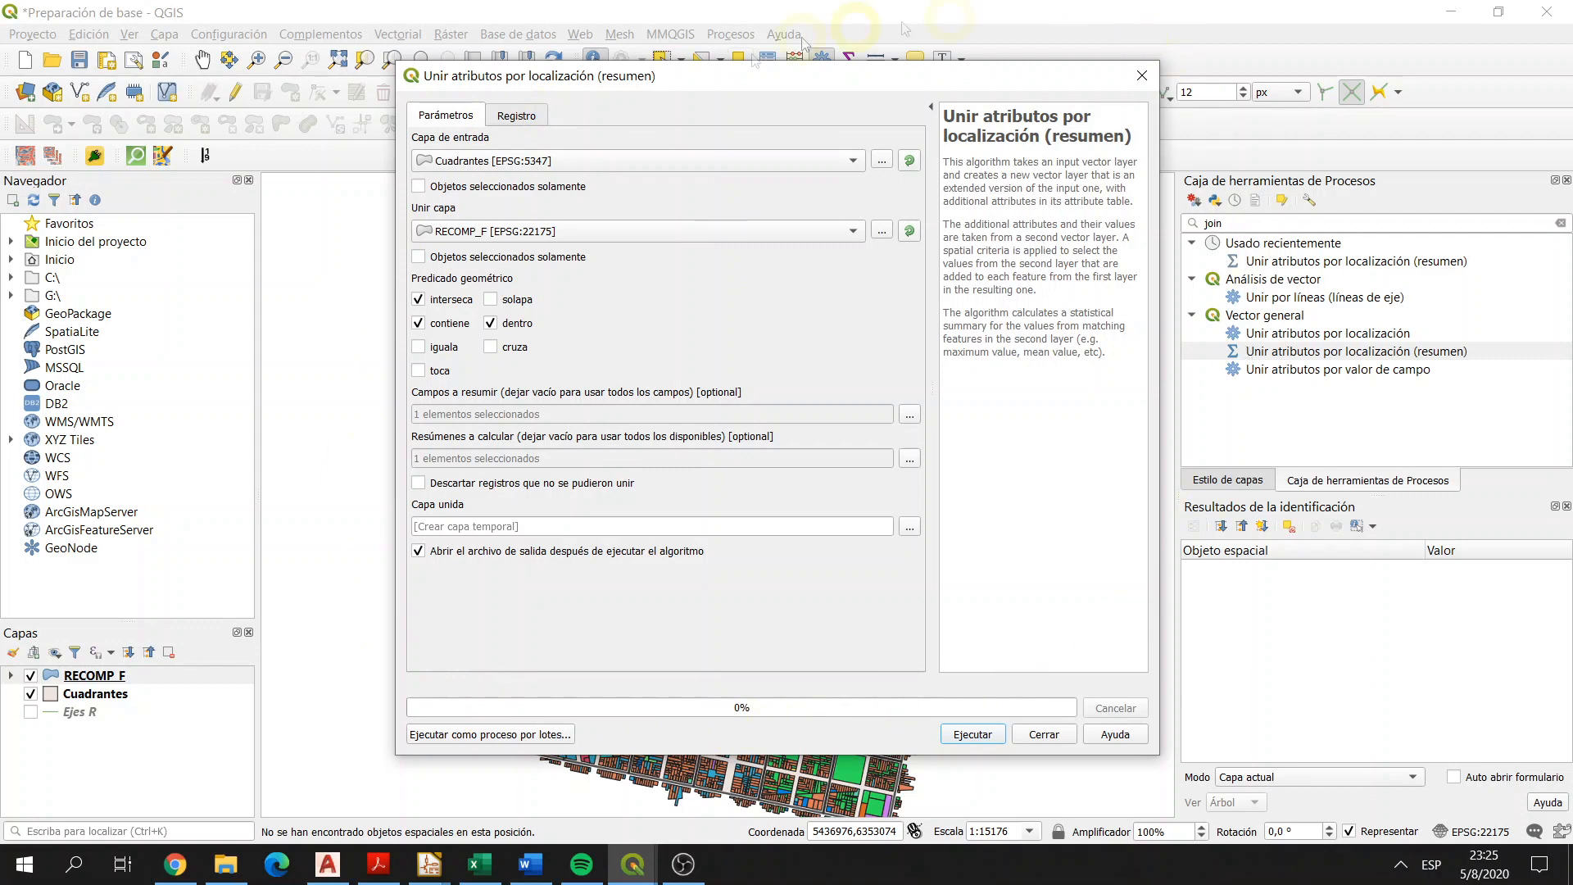
left_click(994, 741)
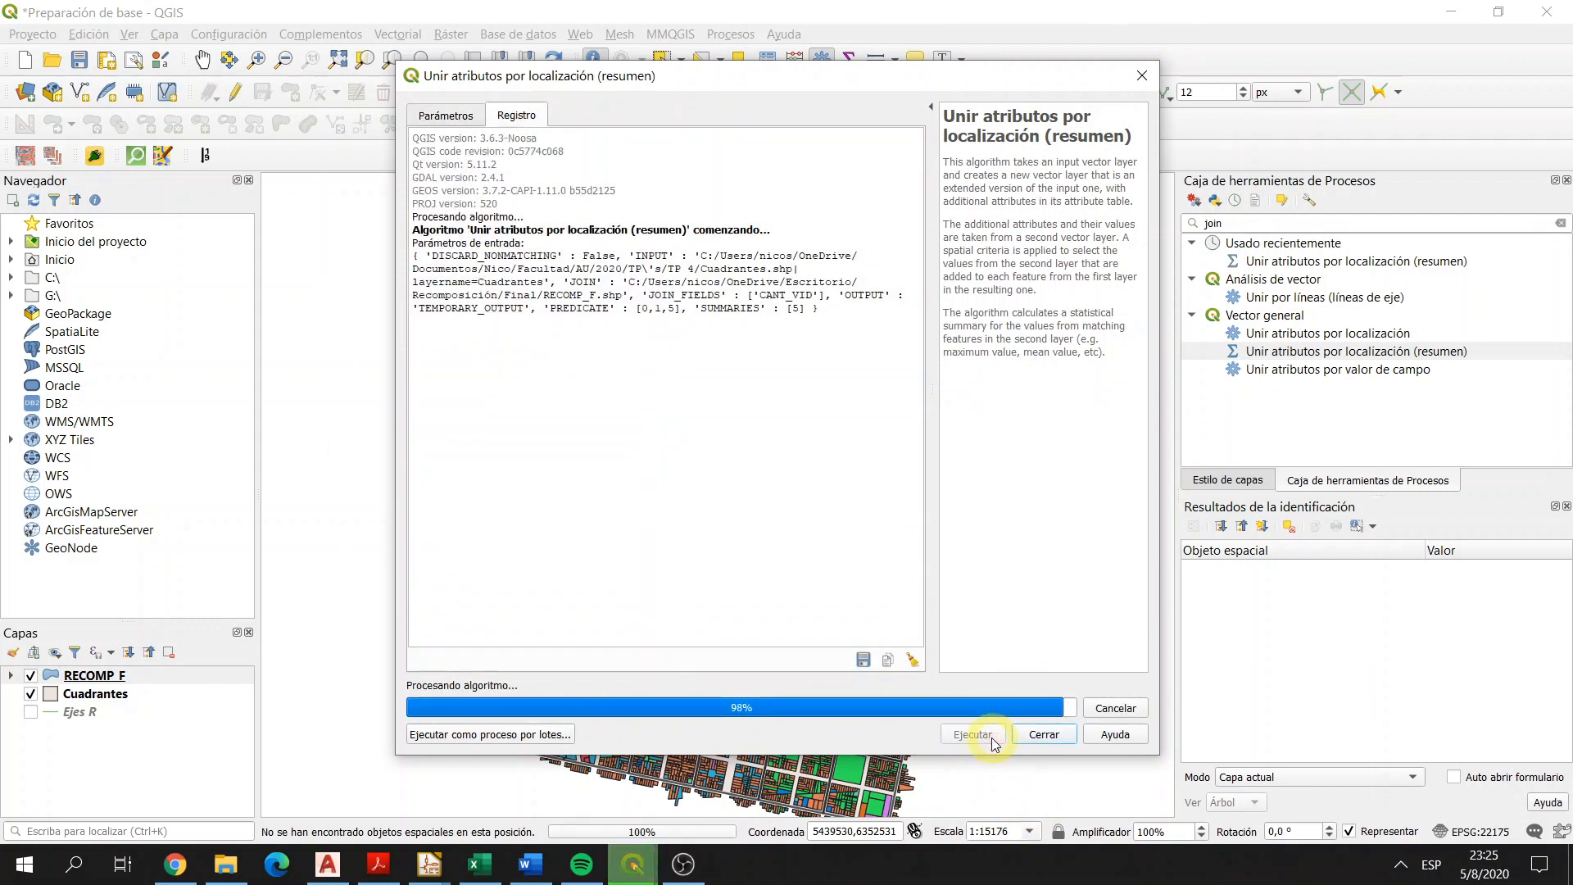
left_click(1045, 735)
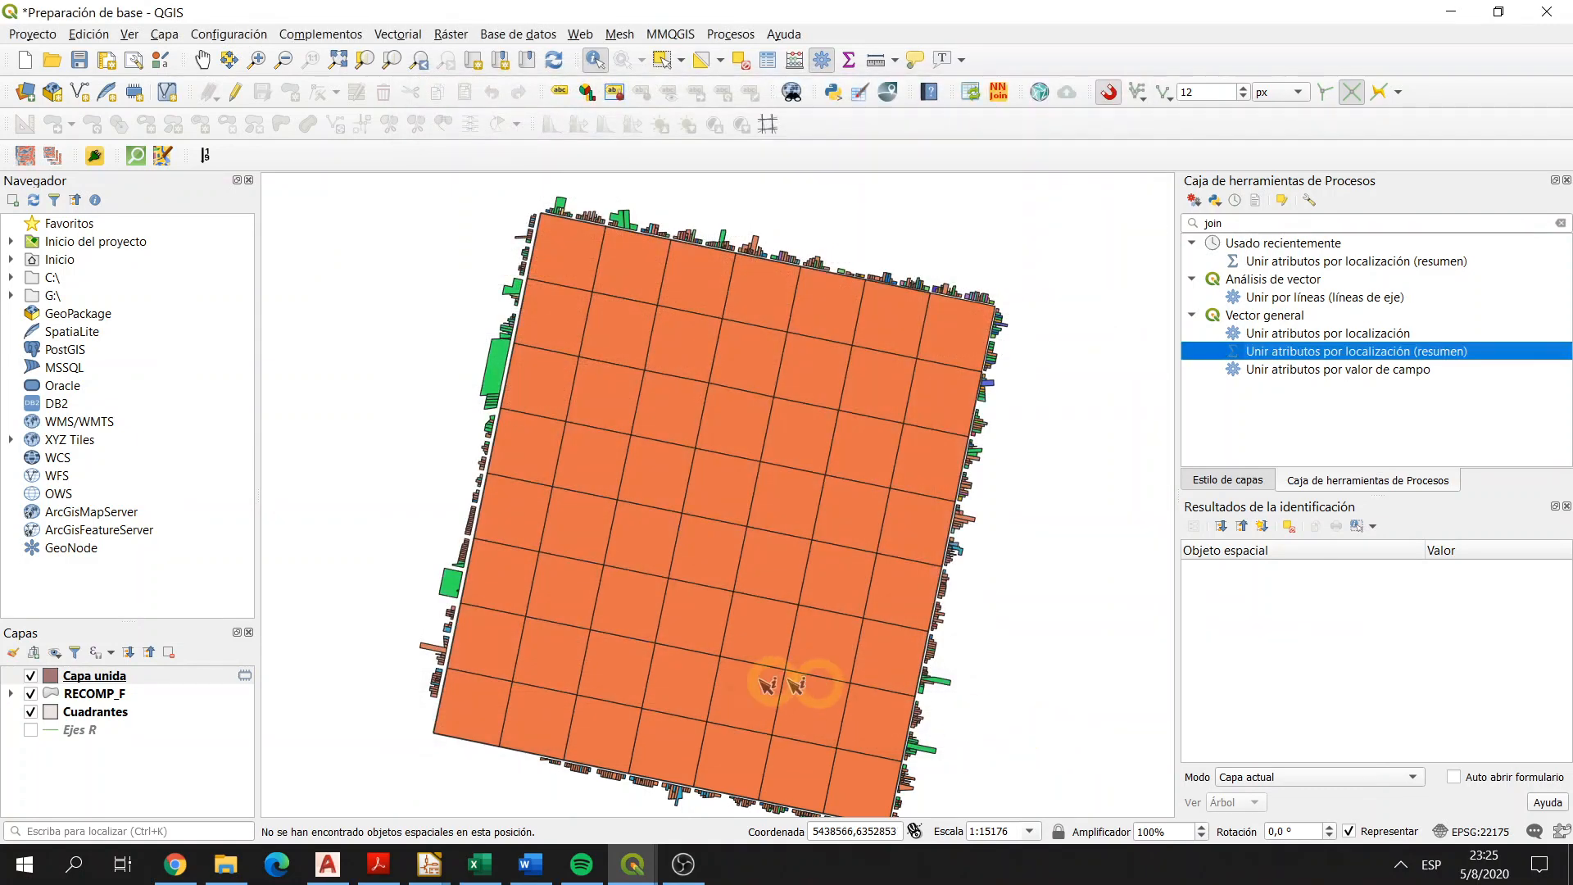
Step: Open the attribute table of the Capa unida layer
left_click(127, 677)
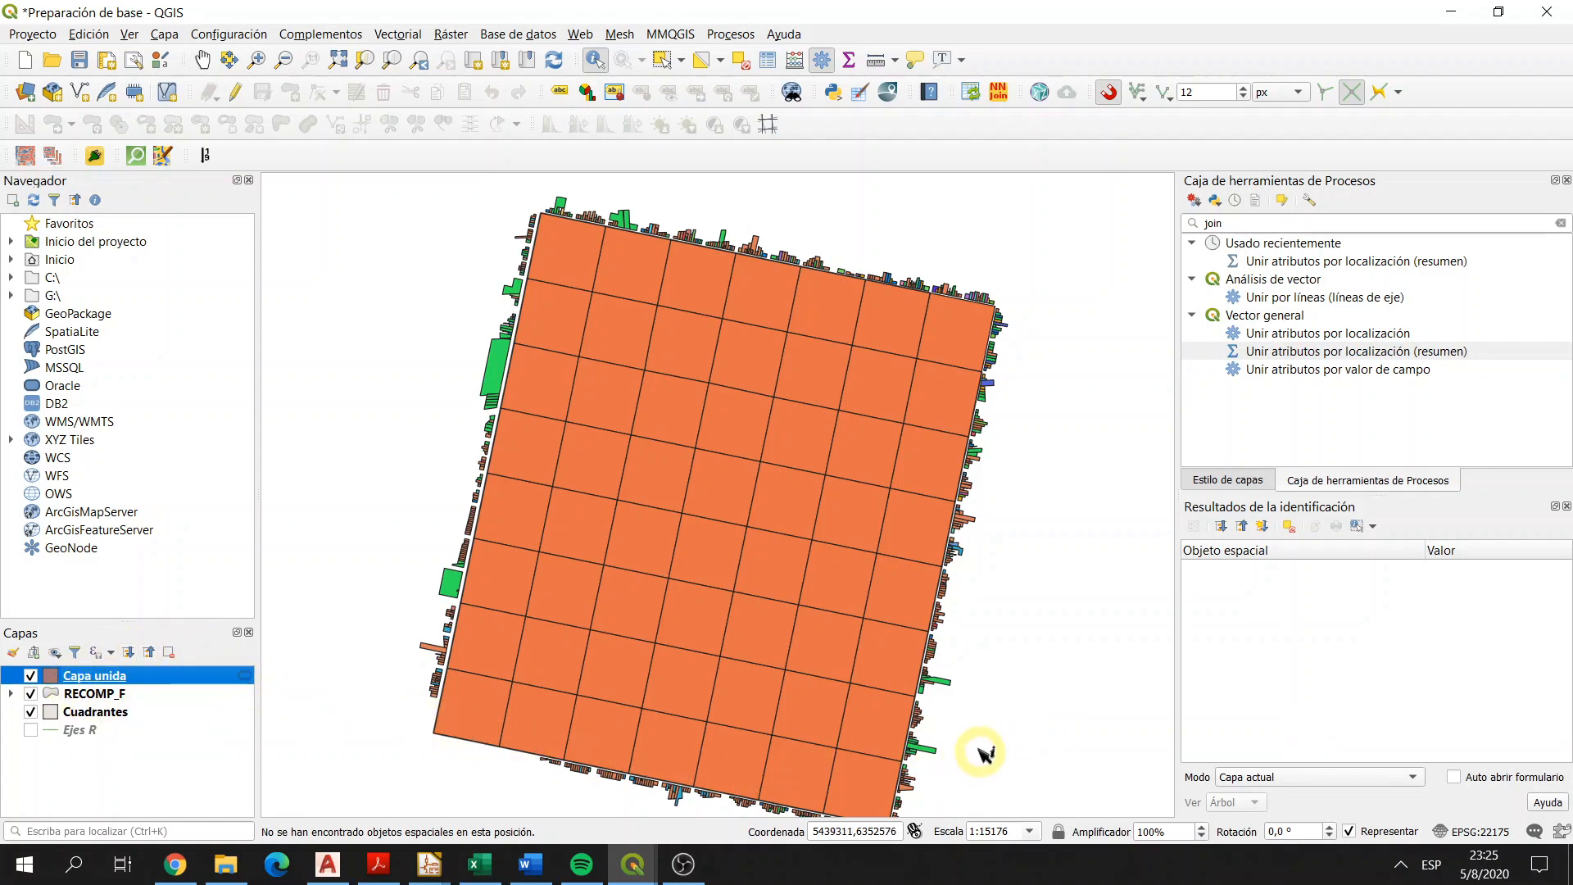
mouse_move(633, 861)
left_click(825, 710)
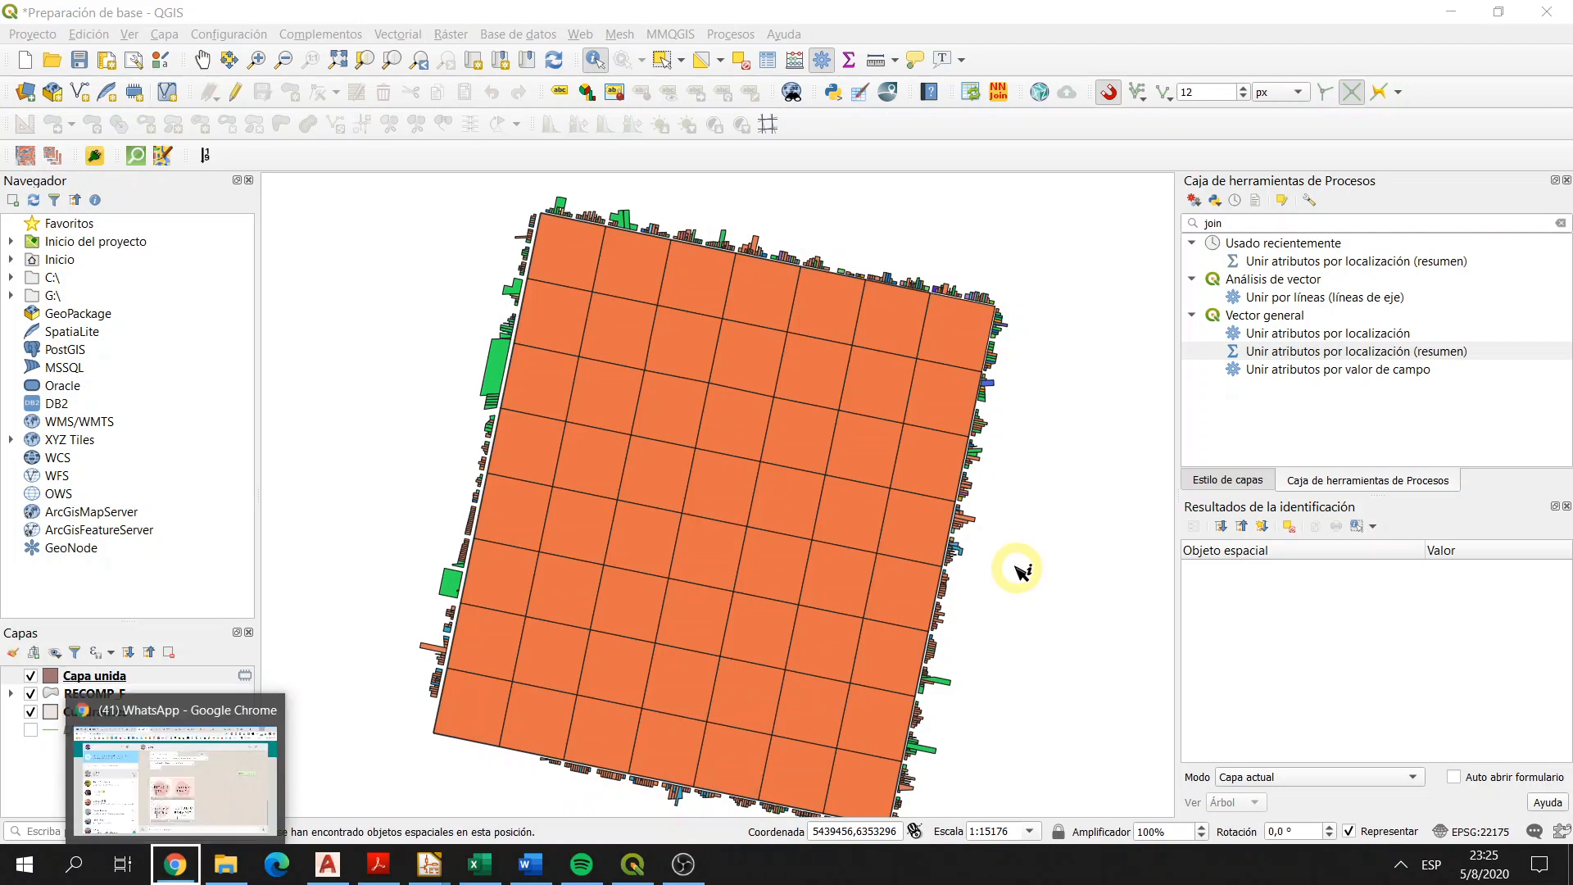
left_click(203, 677)
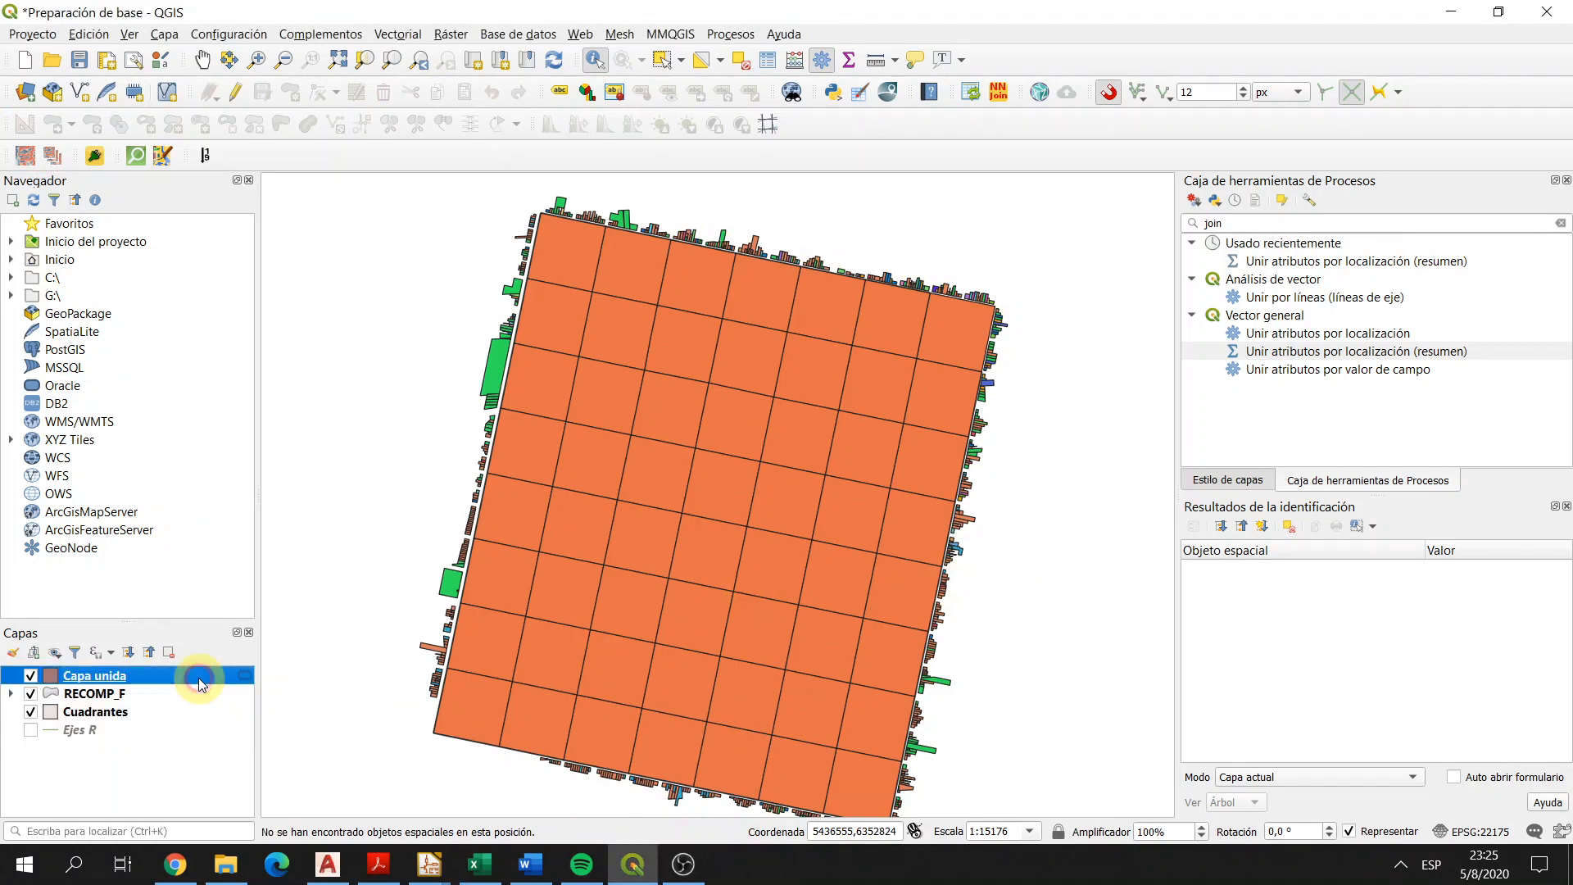
key("F6")
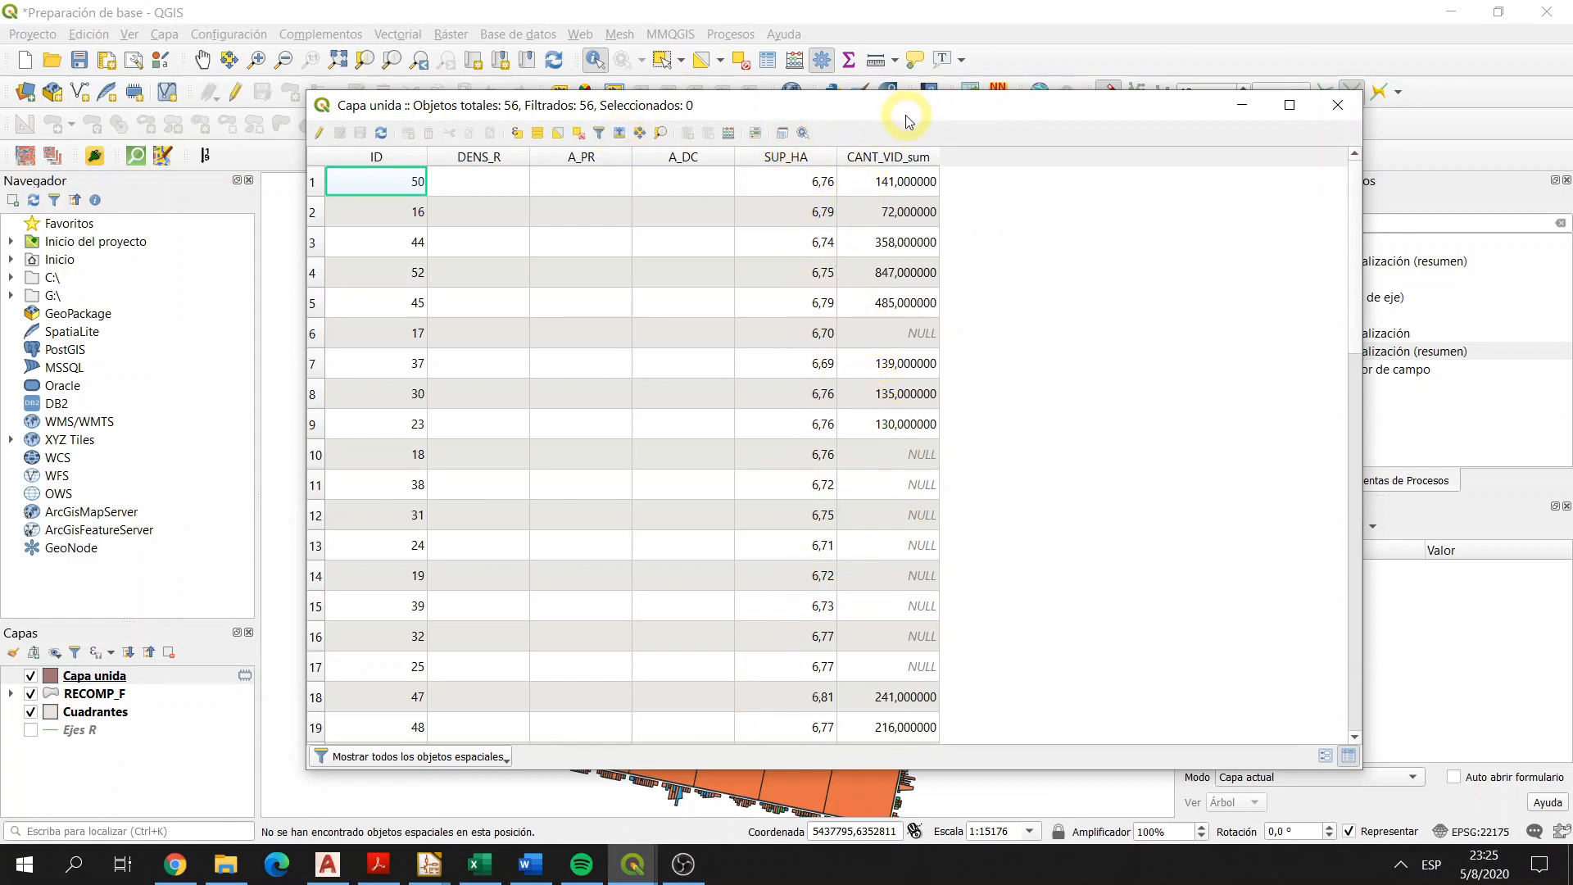
left_click_drag(908, 121, 822, 92)
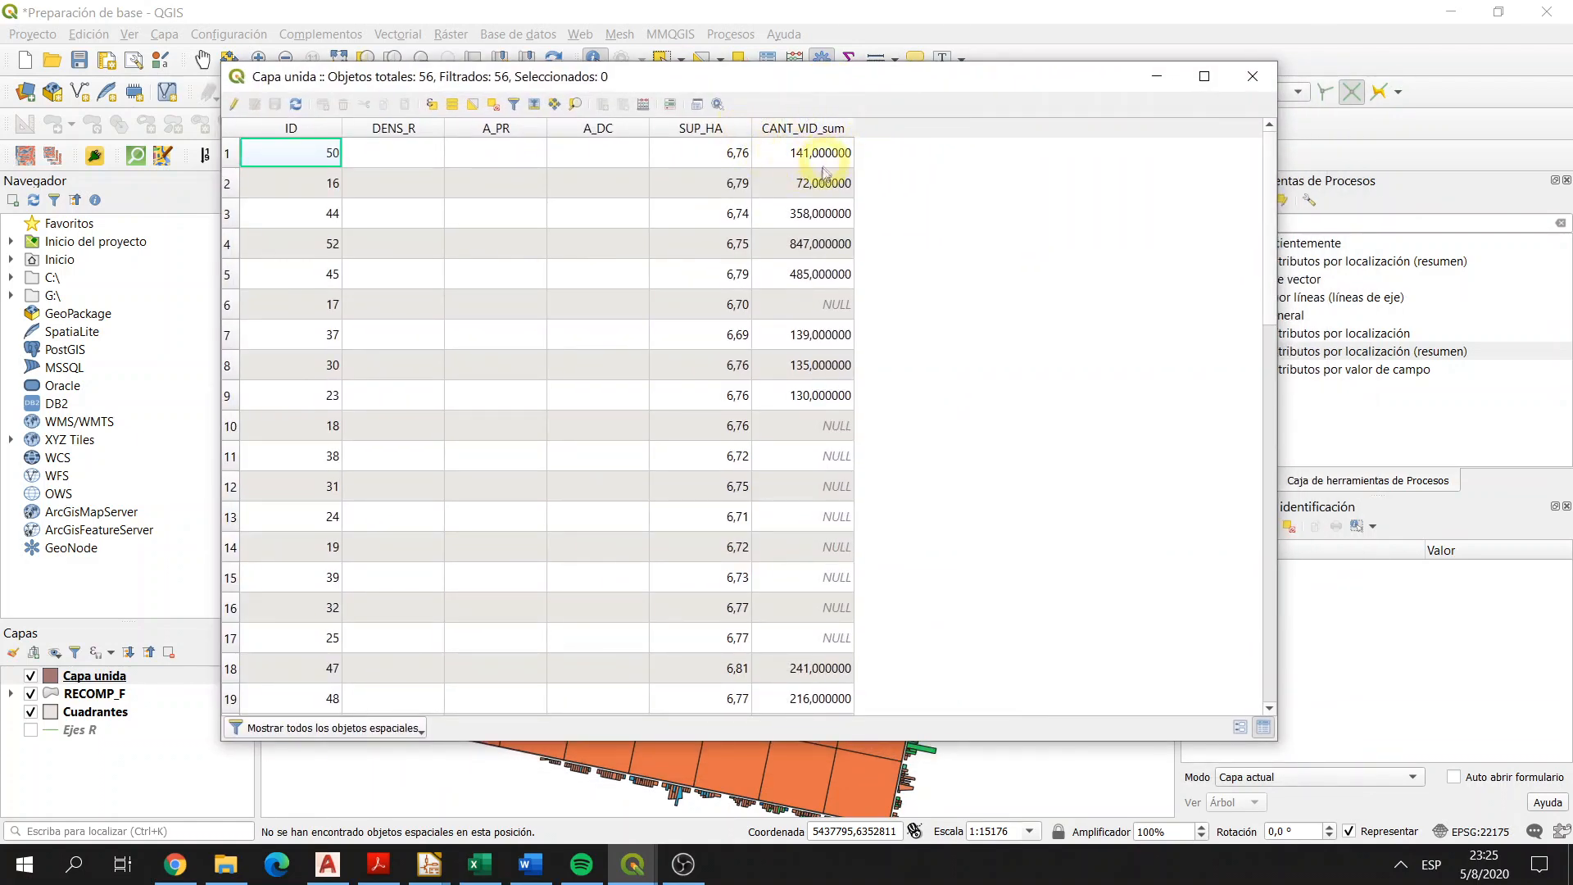
Step: Examine the CANT_VID_sum values of the quadrants throughout the Capa unida attribute table
scroll(807, 430, "down", 2)
scroll(813, 440, "down", 9)
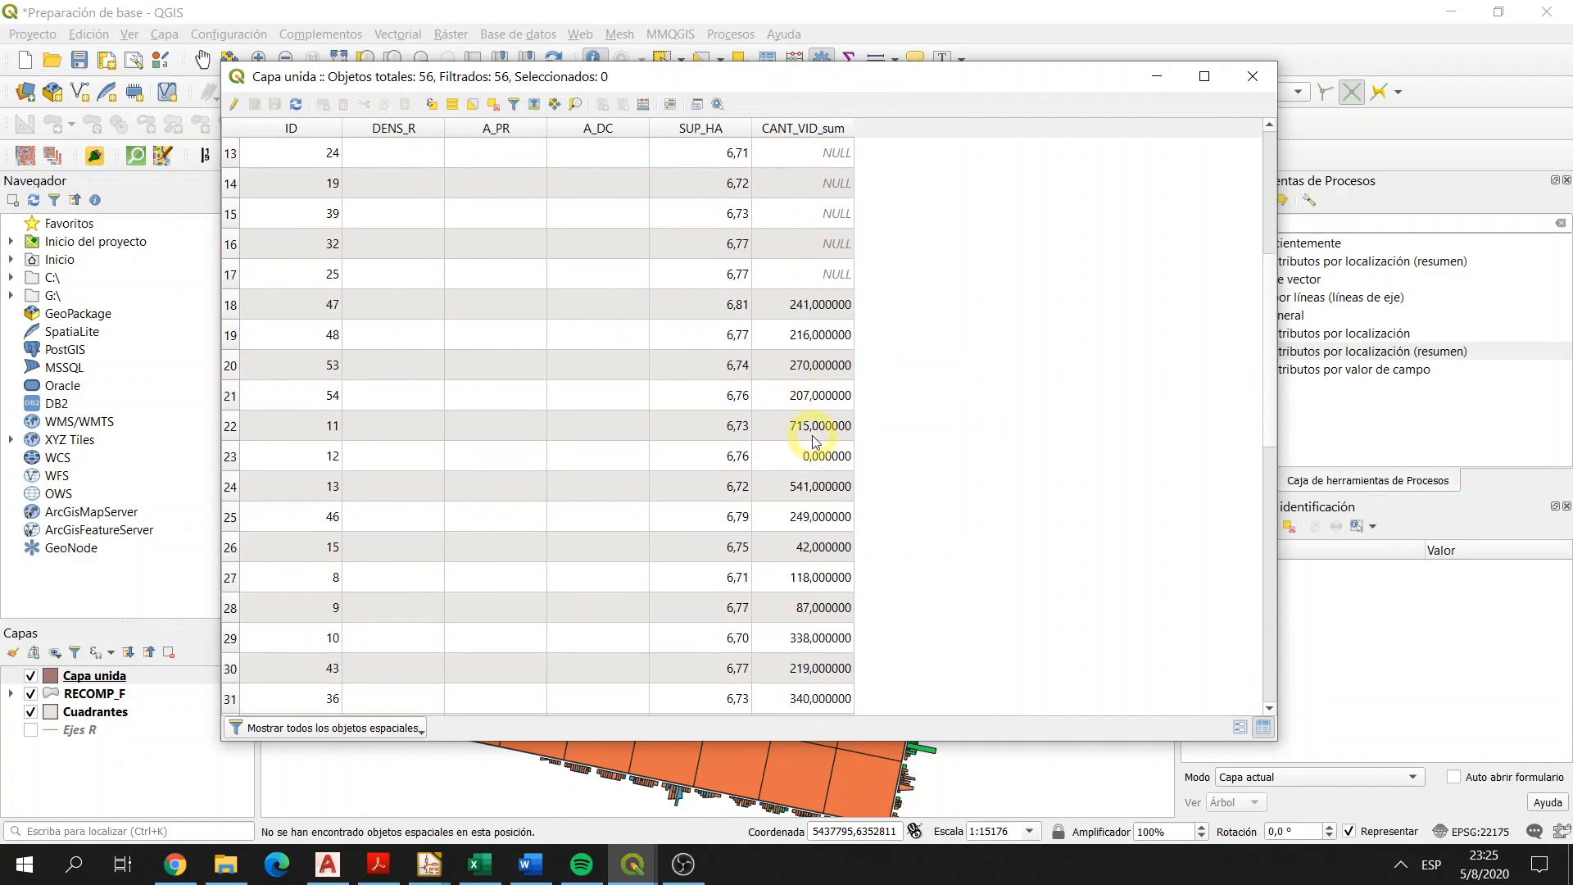
scroll(833, 385, "down", 2)
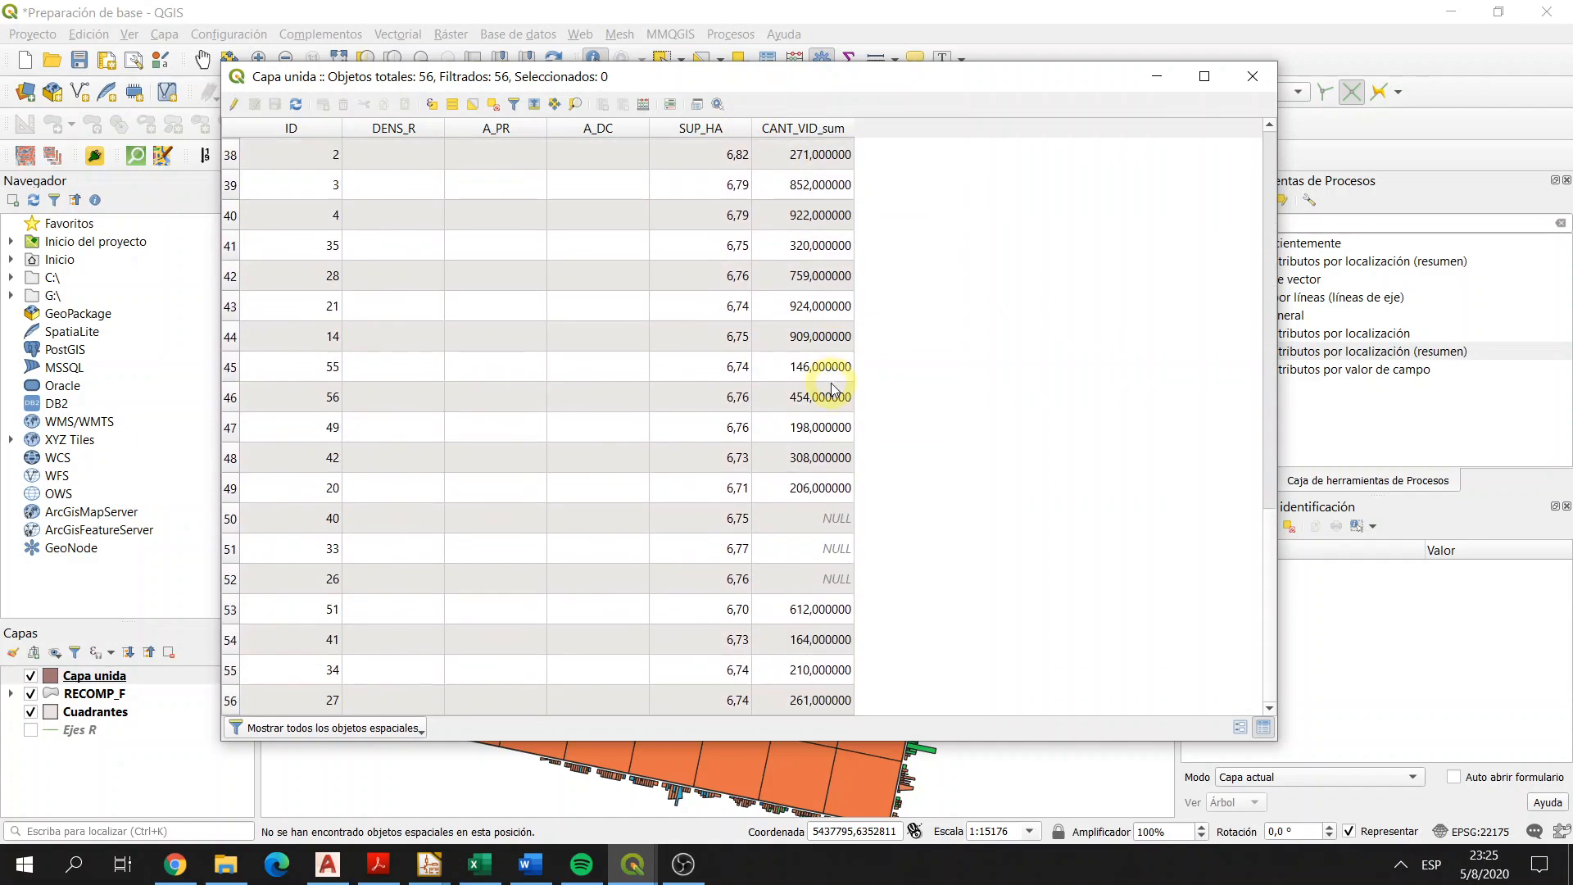
left_click(820, 702)
left_click(826, 669)
left_click(829, 639)
left_click(832, 610)
left_click(828, 488)
left_click(819, 458)
left_click(791, 427)
scroll(799, 434, "up", 12)
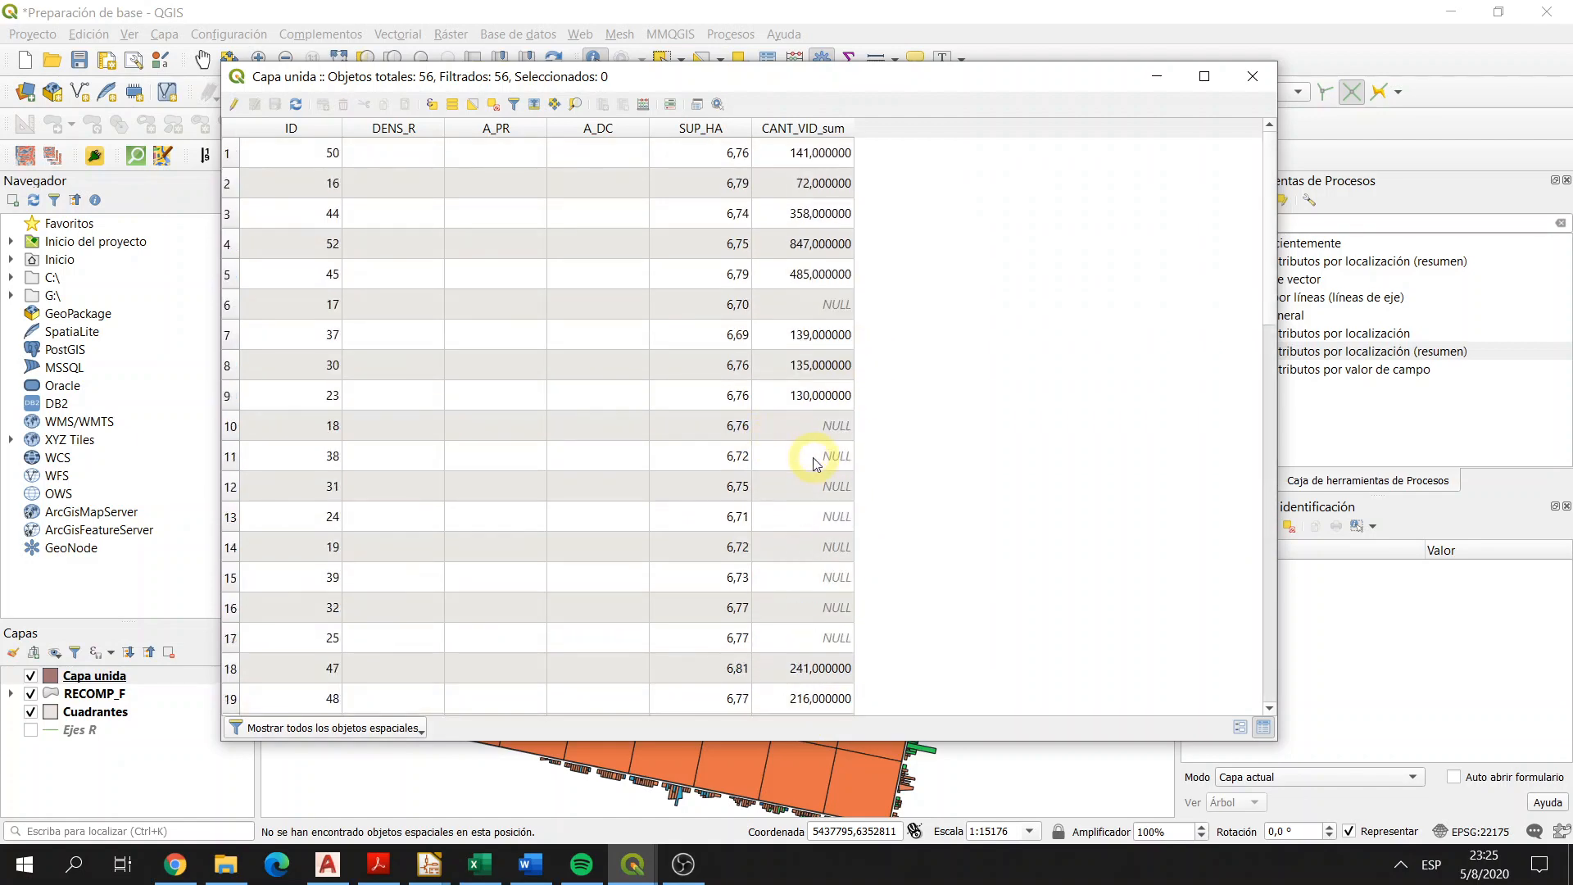
left_click_drag(1008, 78, 1037, 78)
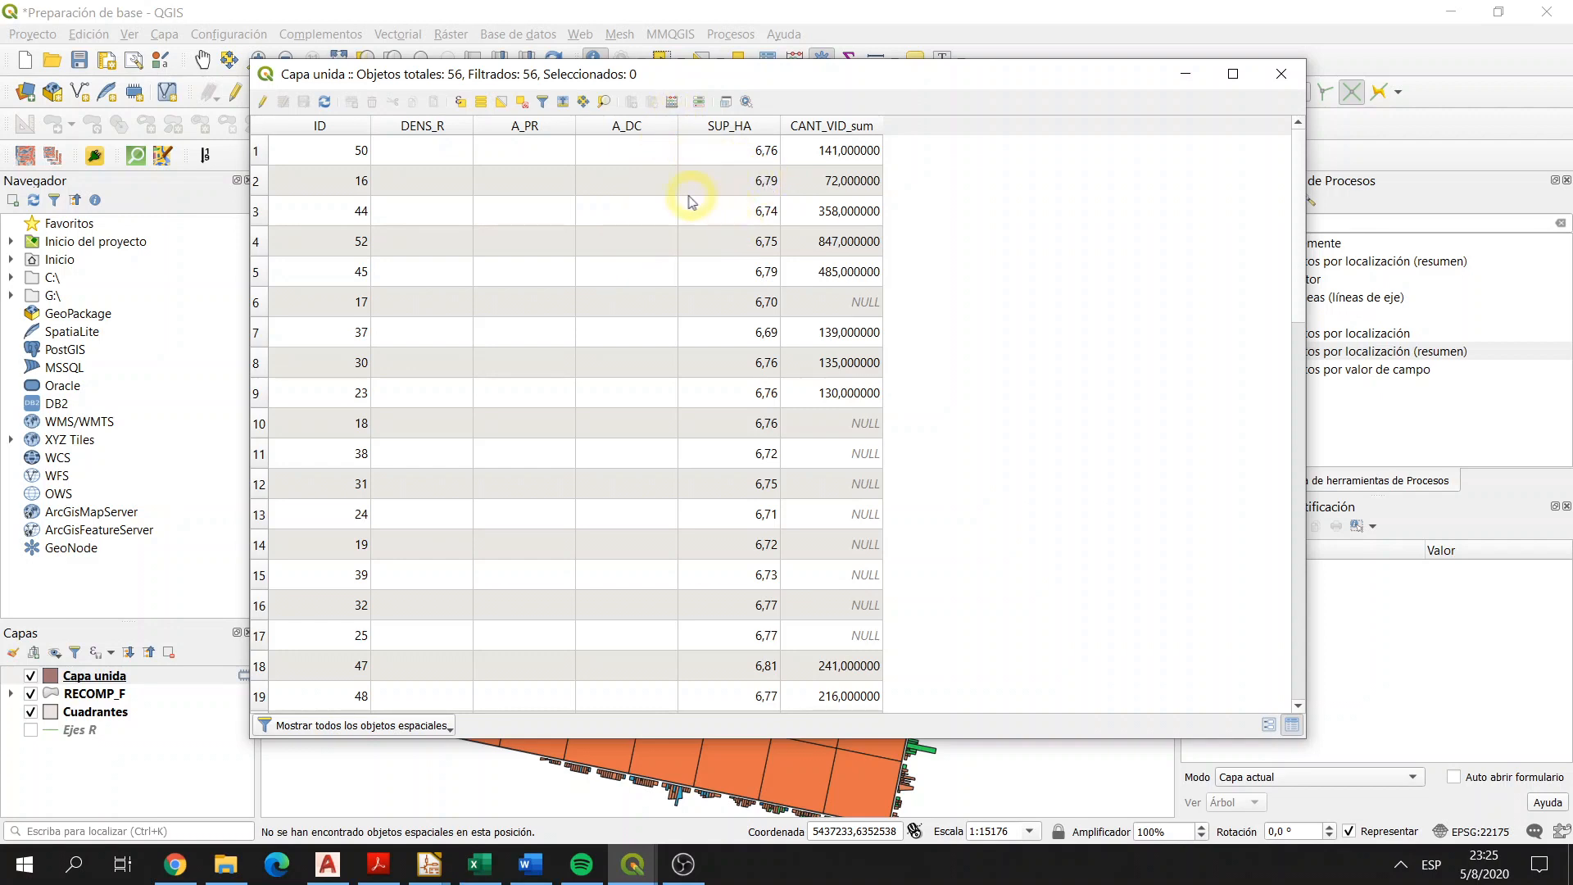
left_click(672, 103)
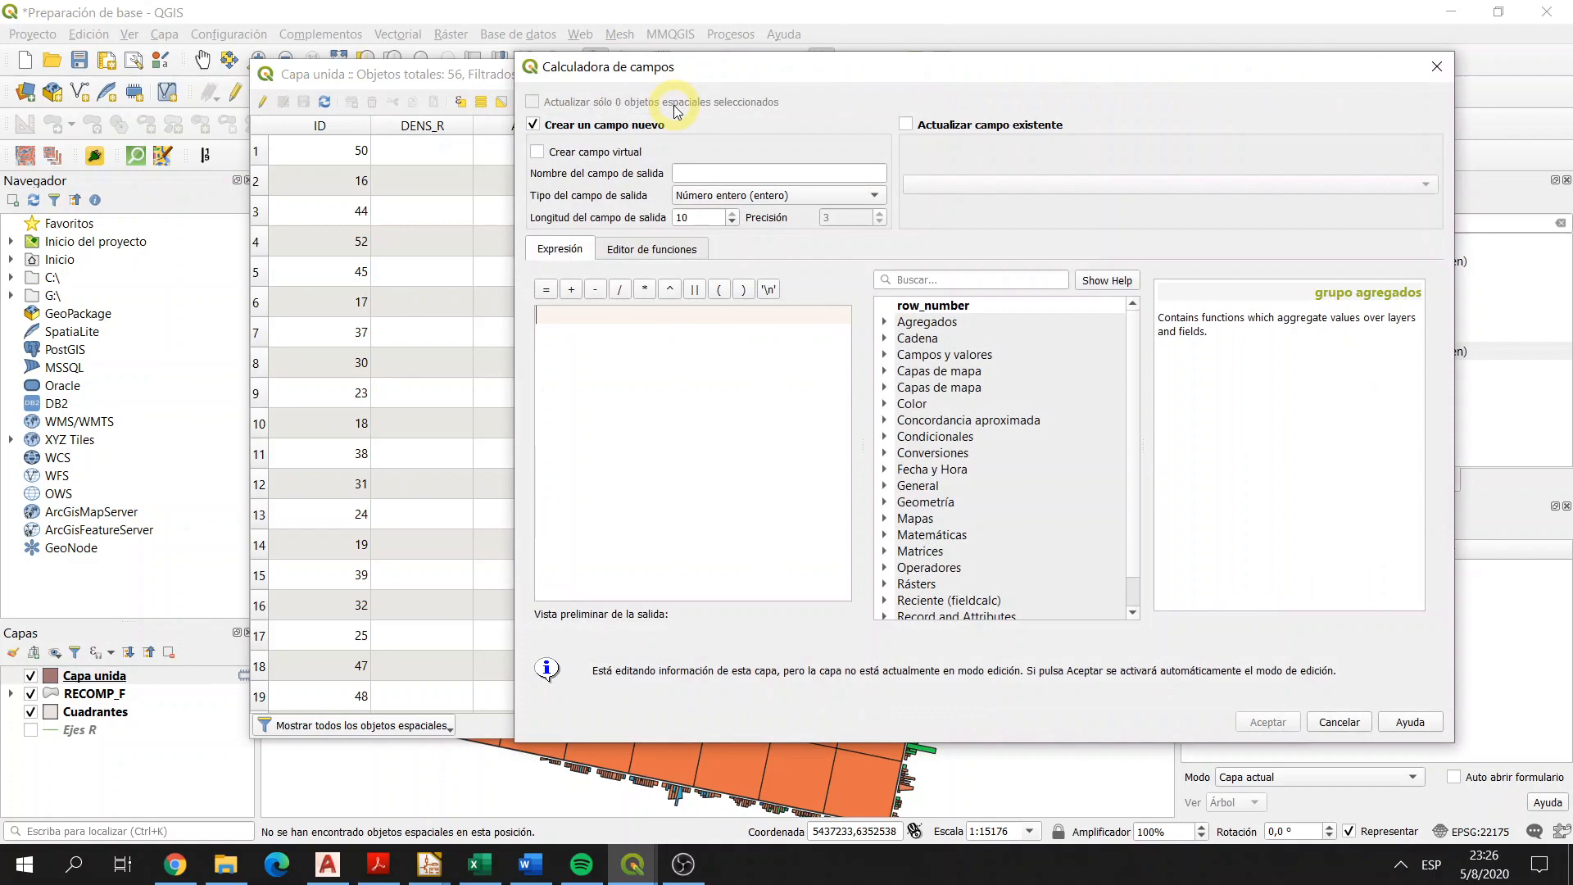
left_click_drag(674, 77, 730, 100)
left_click(1489, 87)
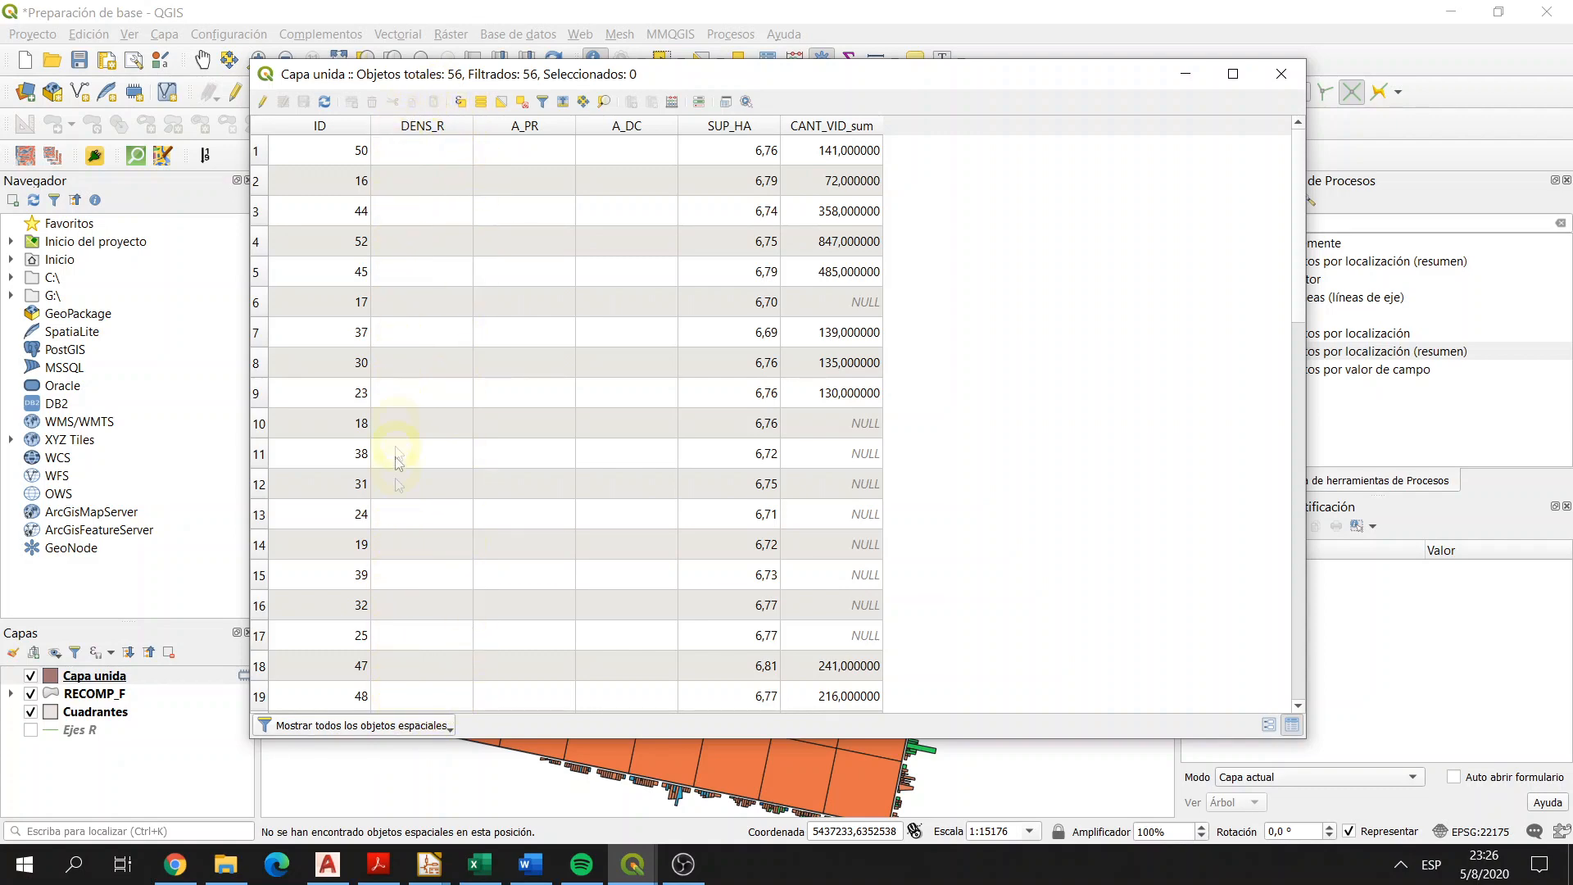
Step: Open the field calculator for Capa unida and set it to update the existing DENS_R field
left_click(672, 101)
left_click_drag(532, 88, 491, 63)
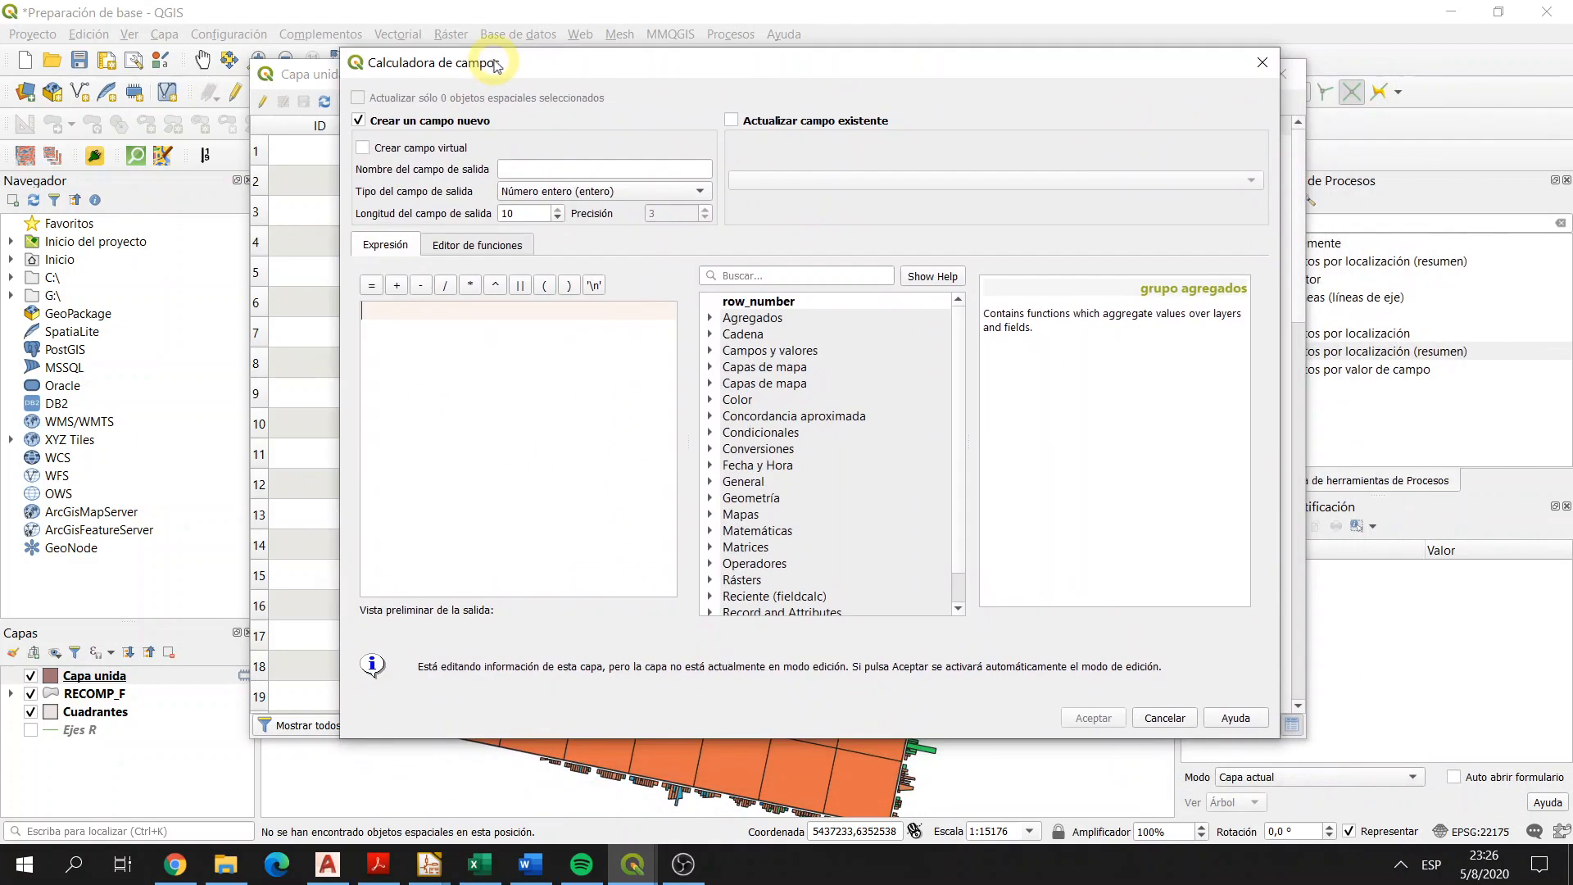
left_click(732, 122)
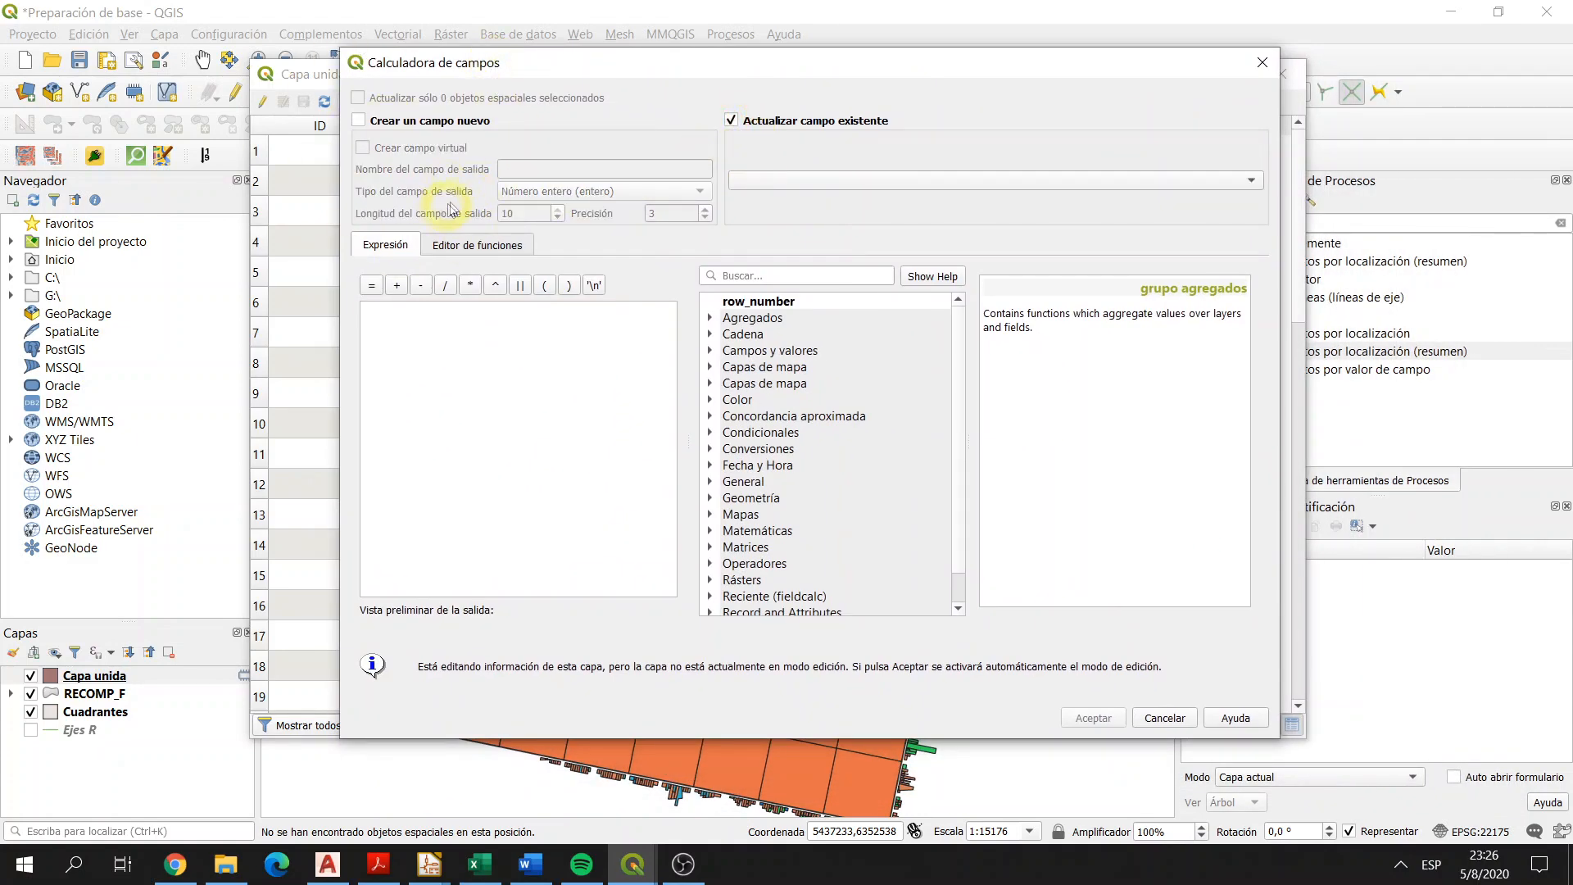
left_click_drag(938, 67, 920, 594)
left_click_drag(527, 580, 527, 63)
left_click(853, 179)
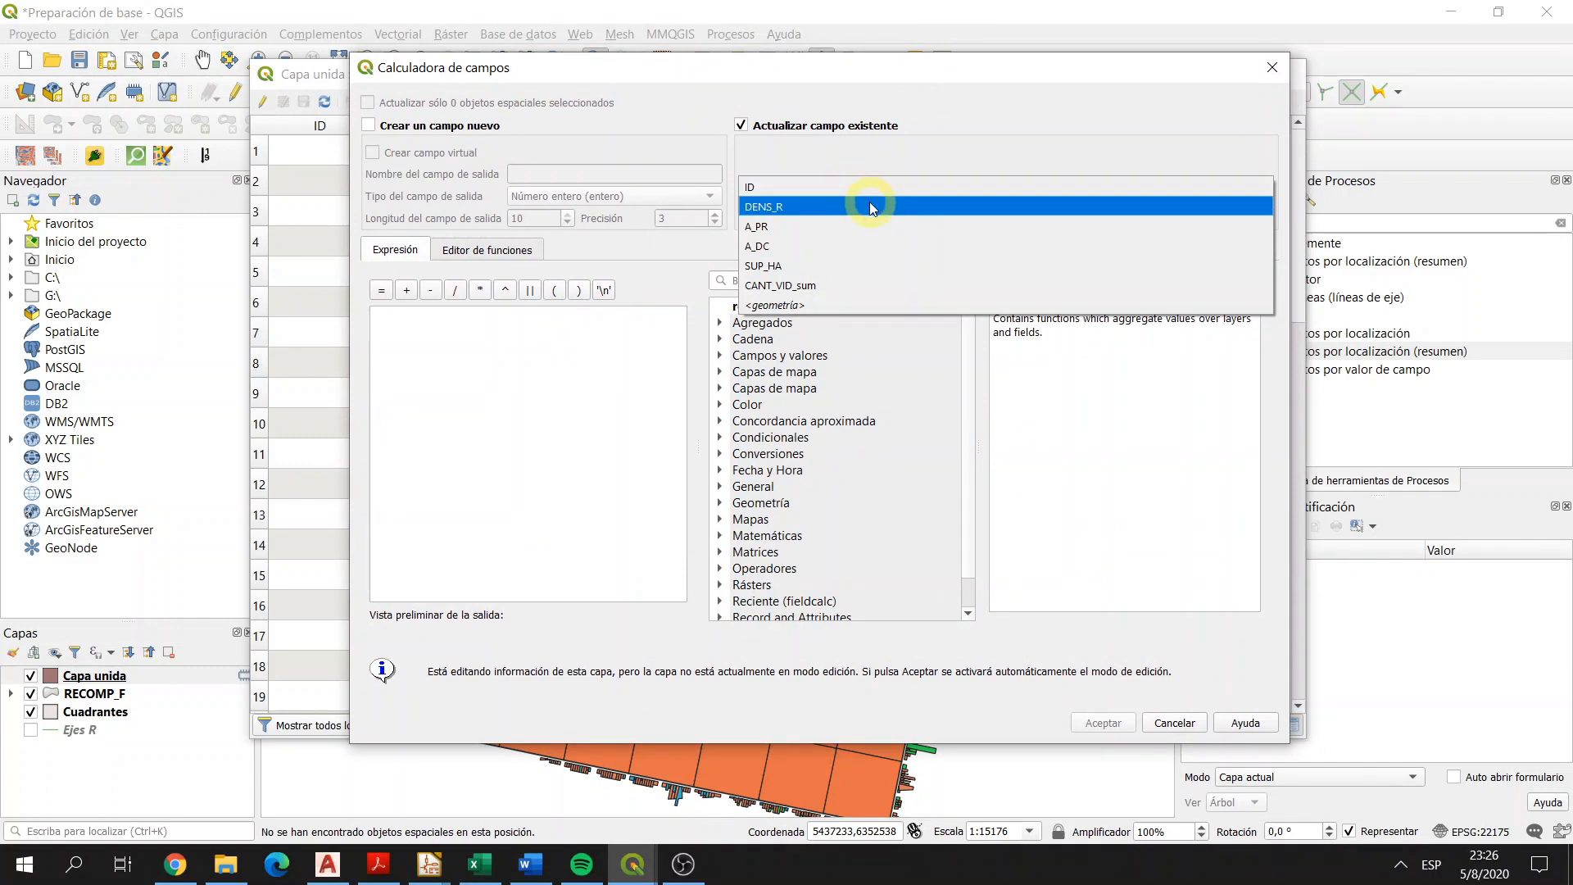
left_click(865, 205)
left_click(450, 345)
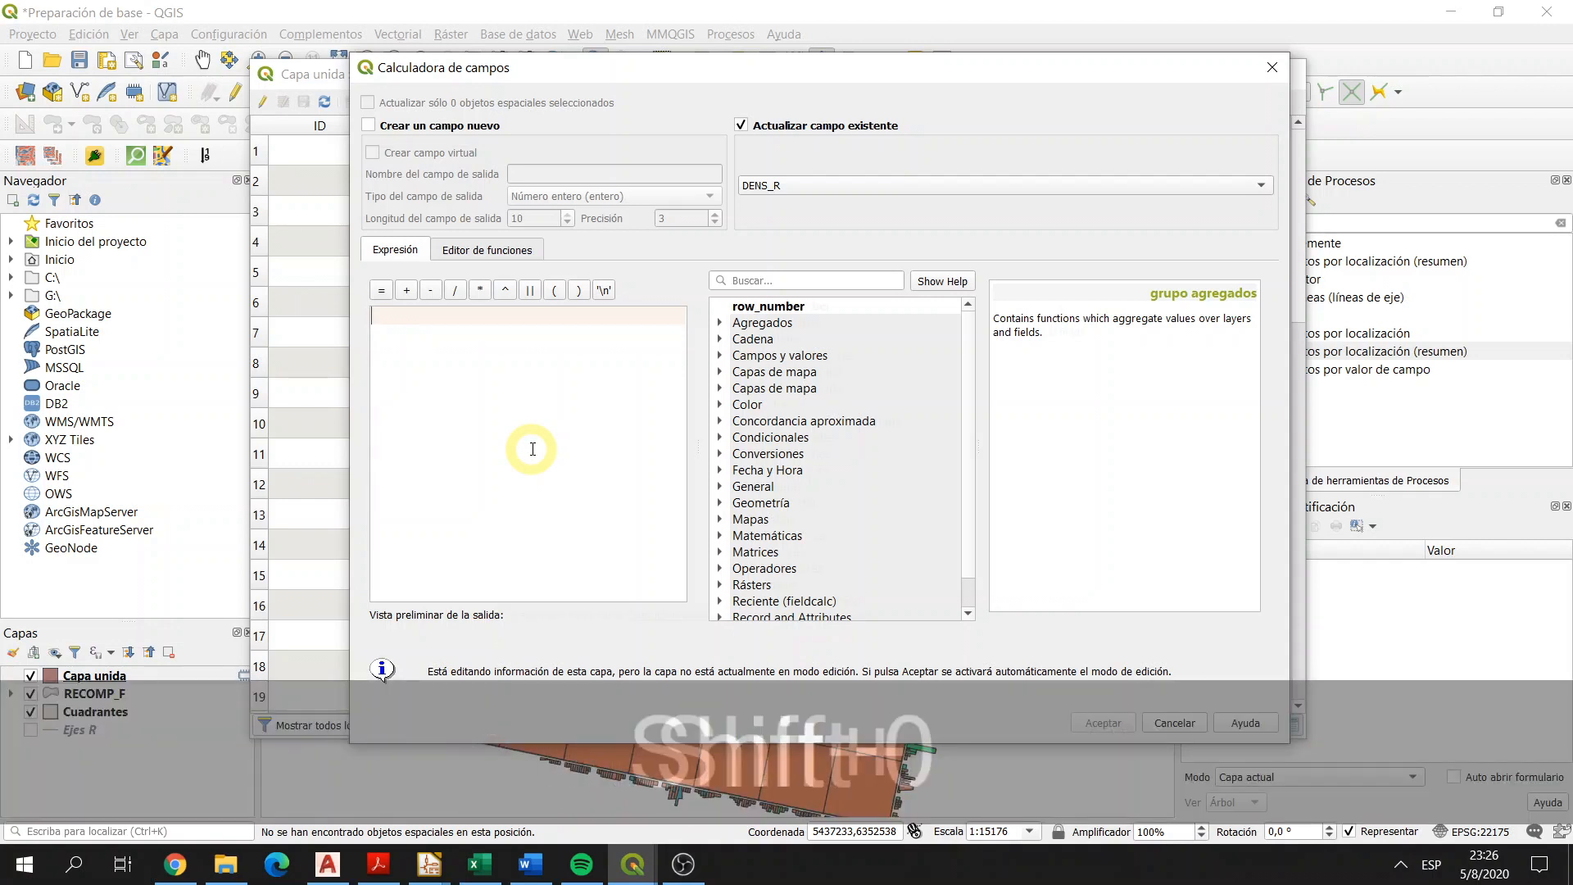
type("=")
key("BackSpace")
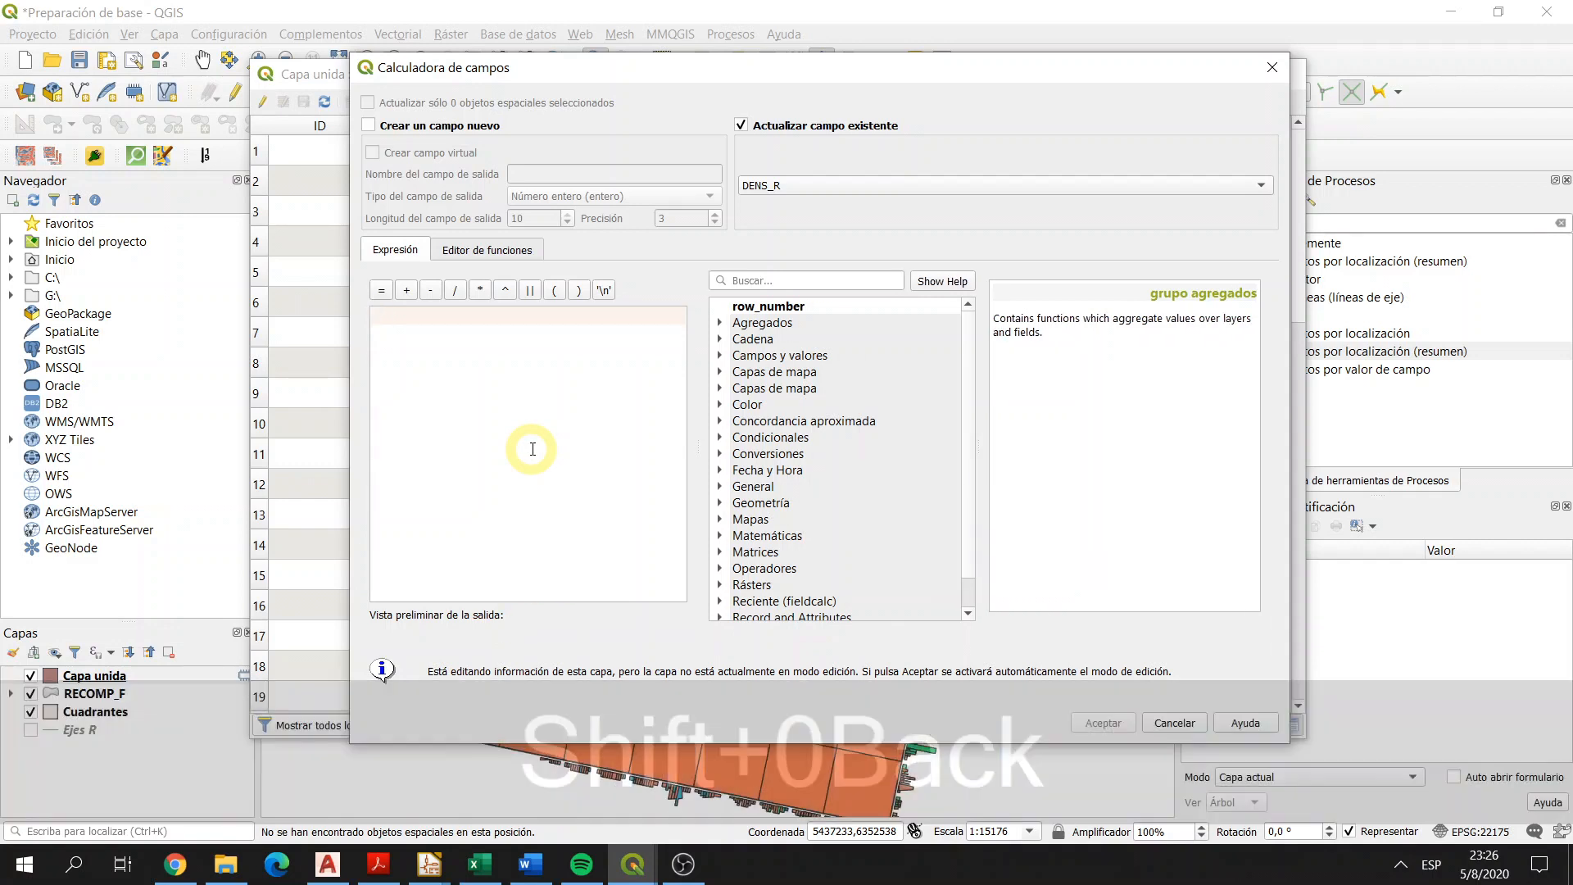
type("?")
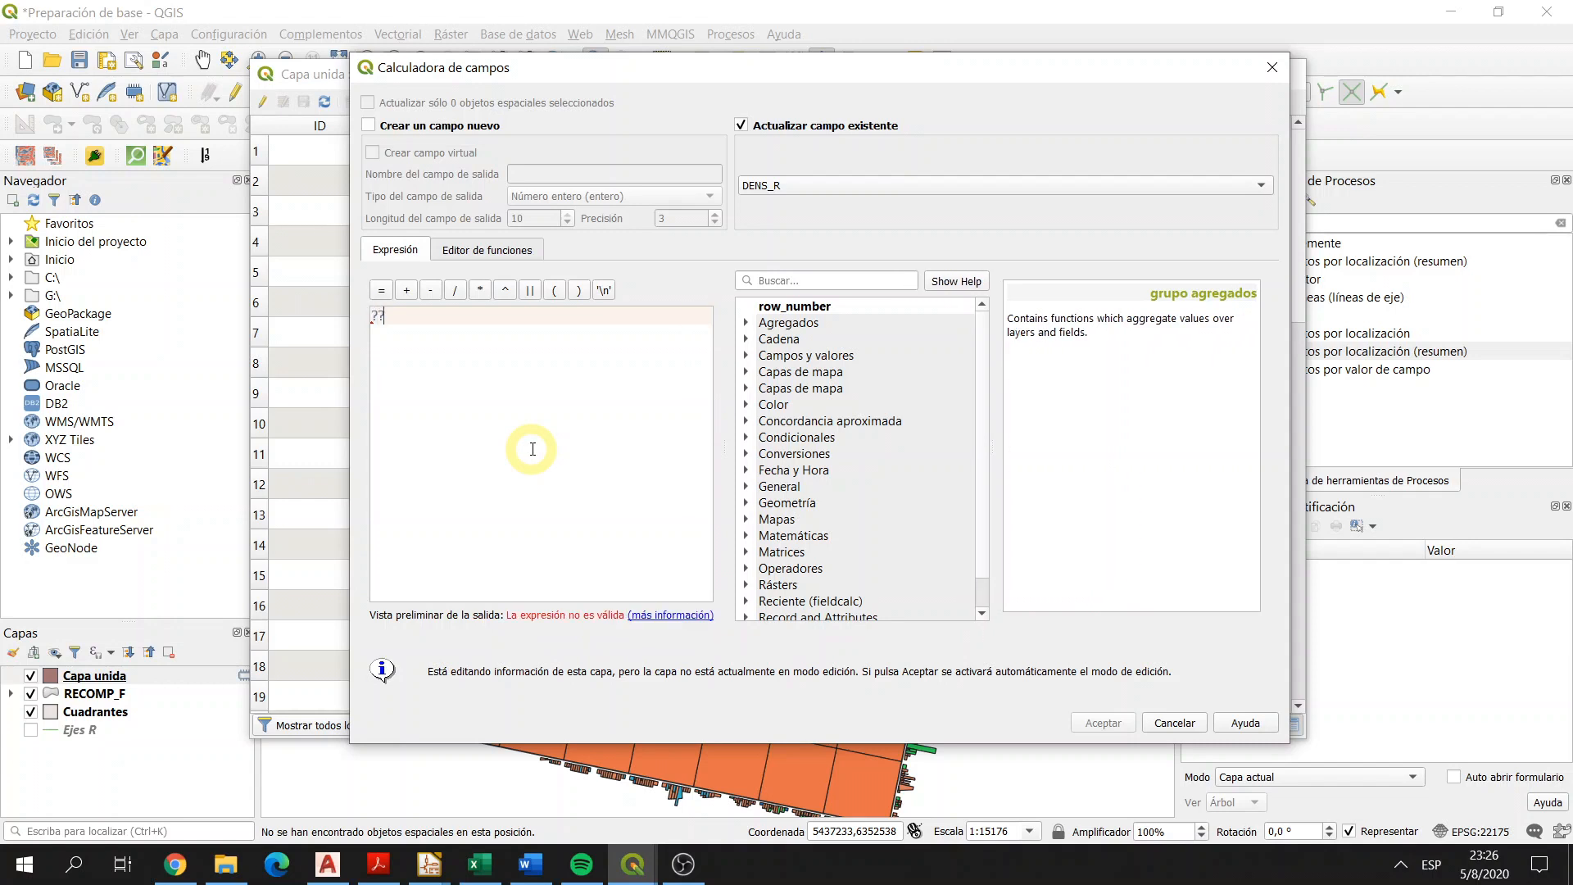
key("BackSpace")
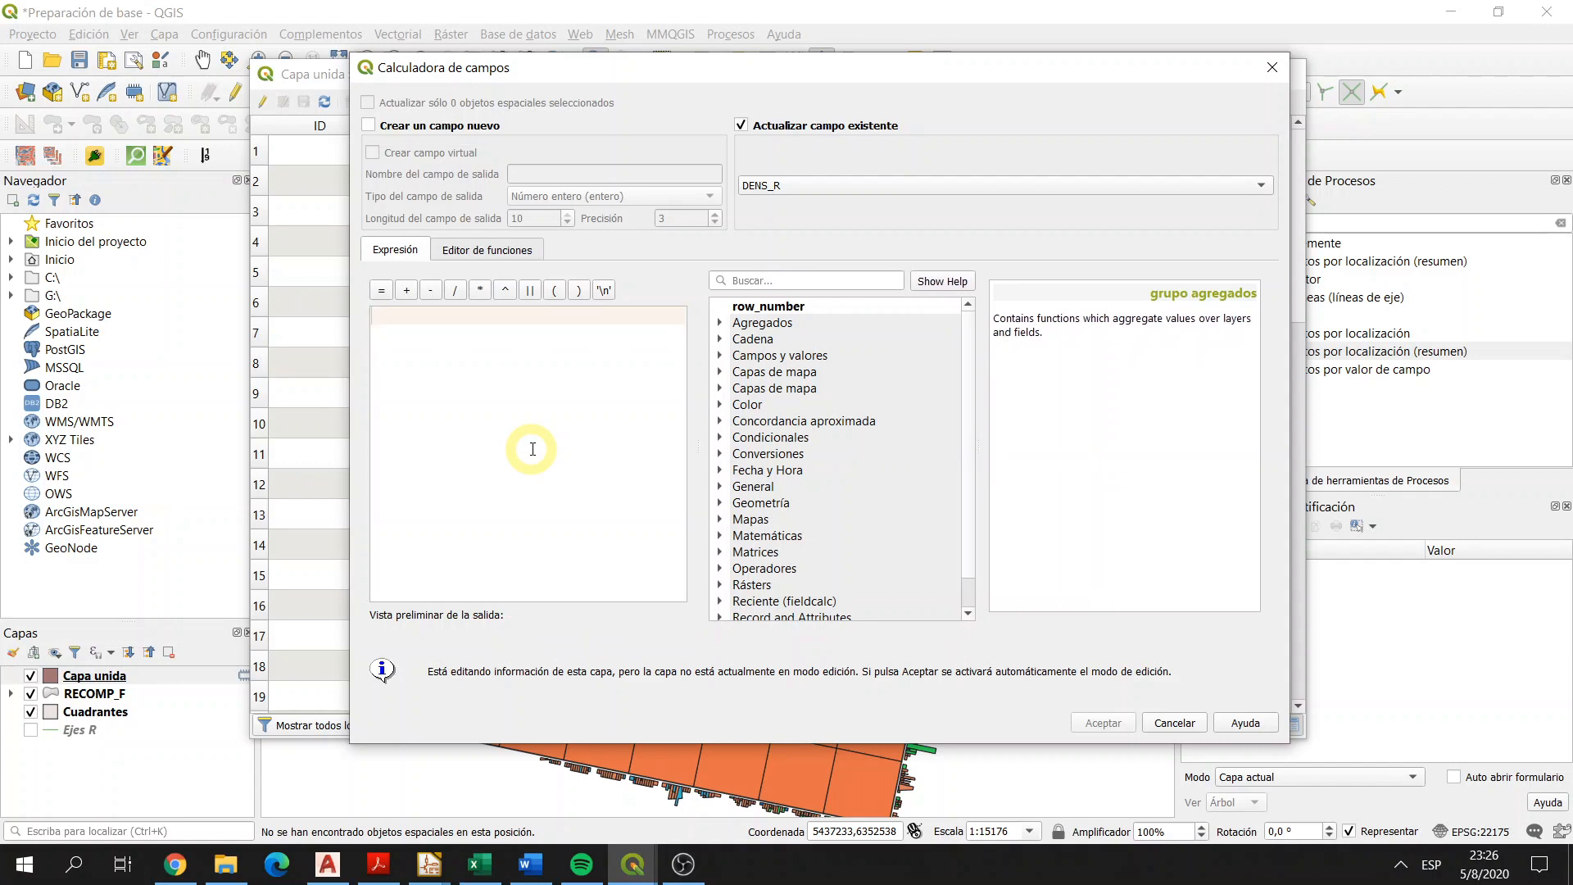
Step: Fill the DENS_R field with the expression "CANT_VID_sum" / "SUP_HA" and apply the calculation
type("\"")
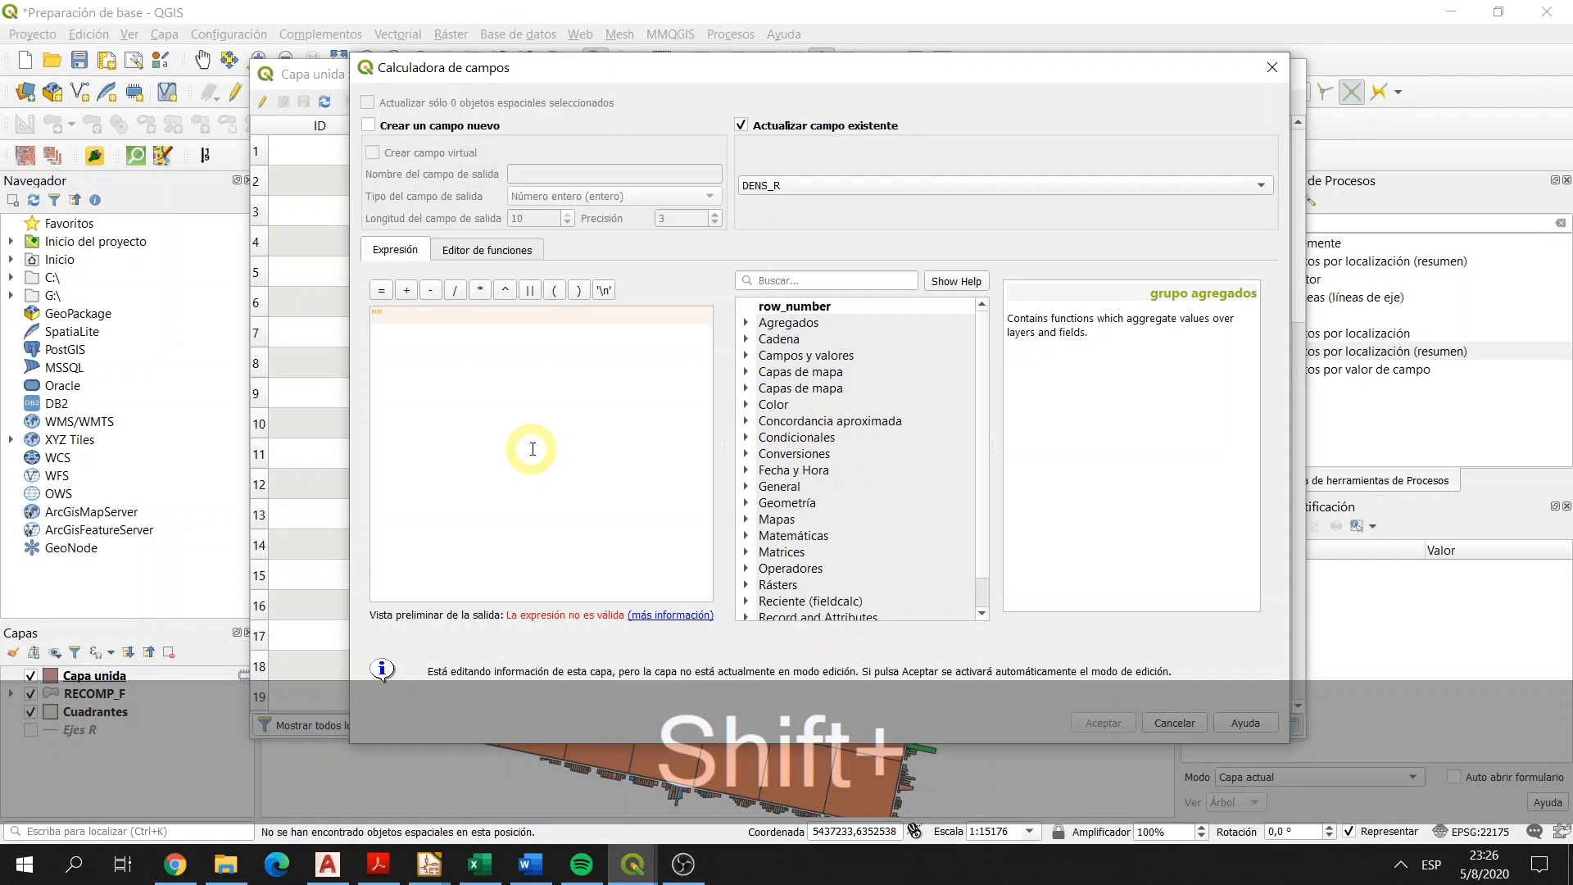
type("CAN")
key("Return")
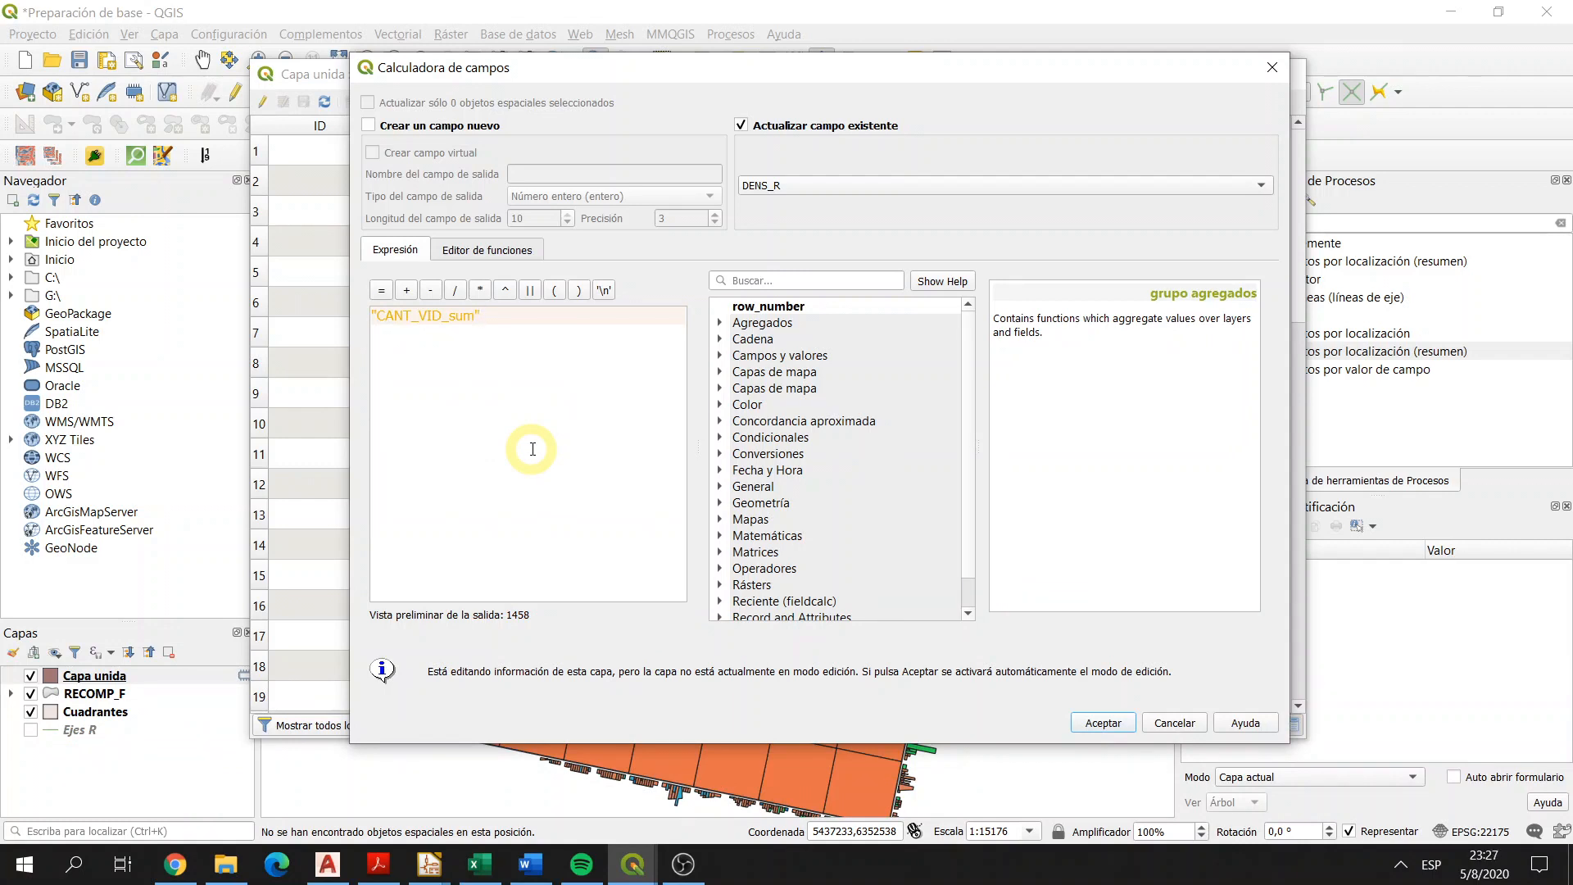
type("/")
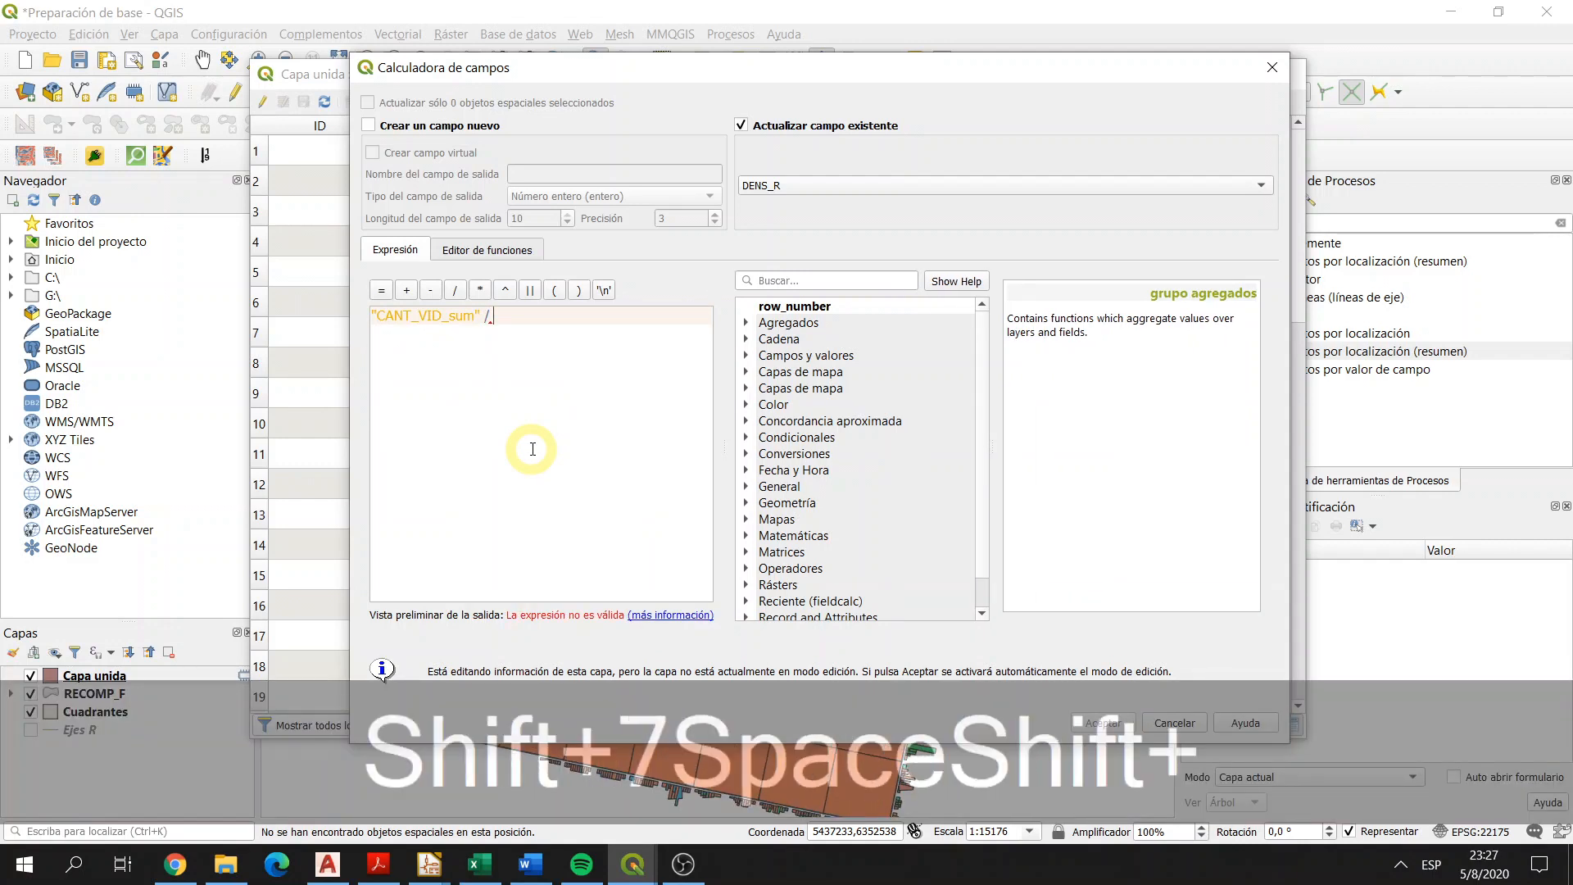
type(" \"")
key("Left")
type("SUP")
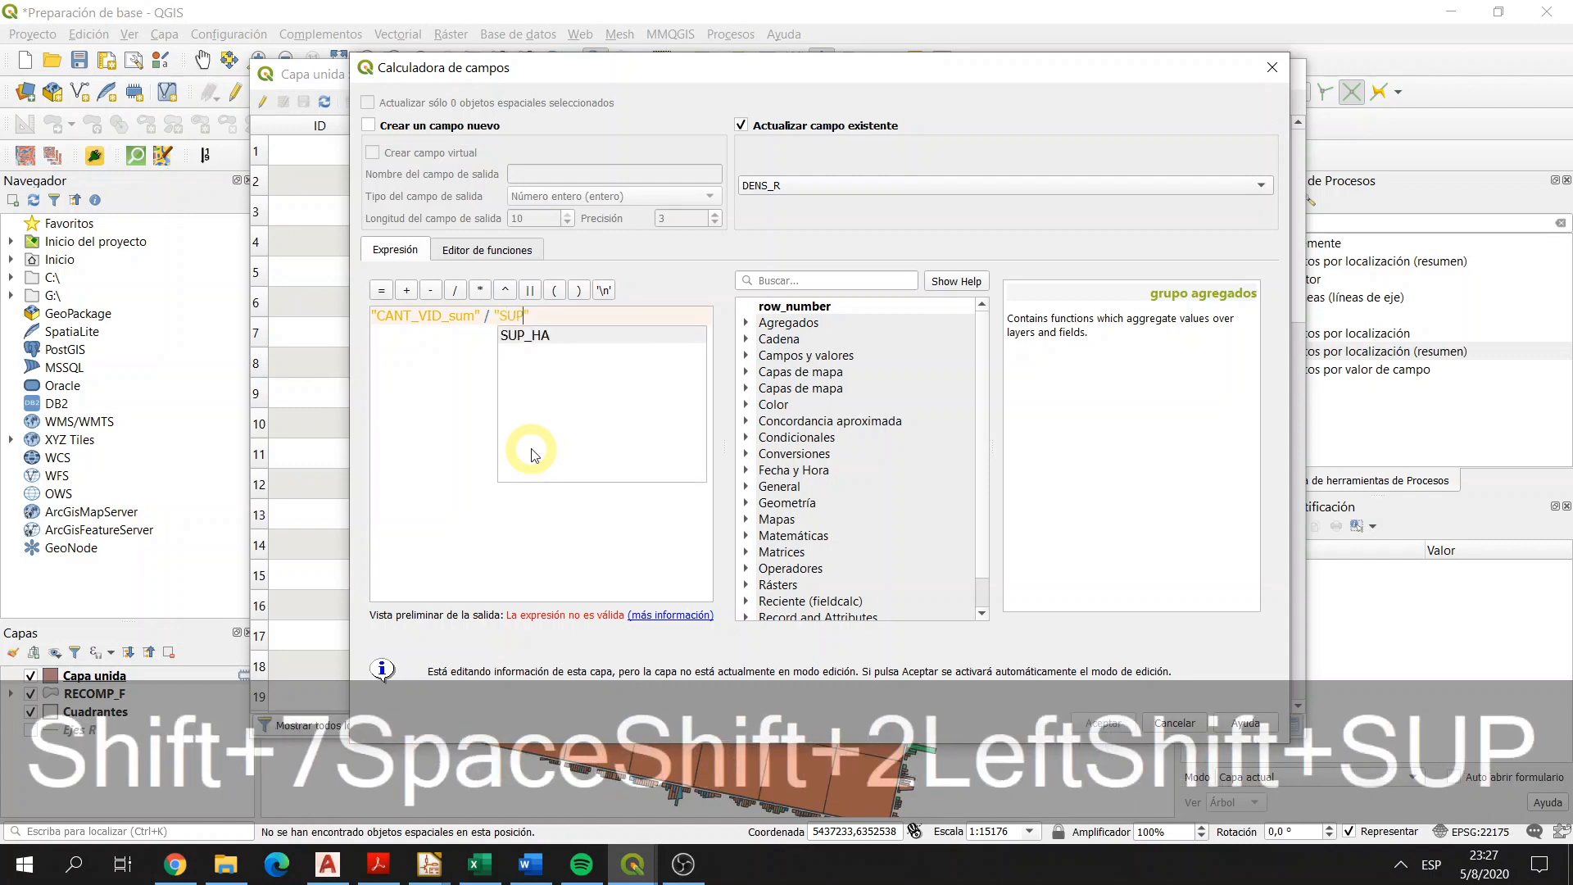
key("Return")
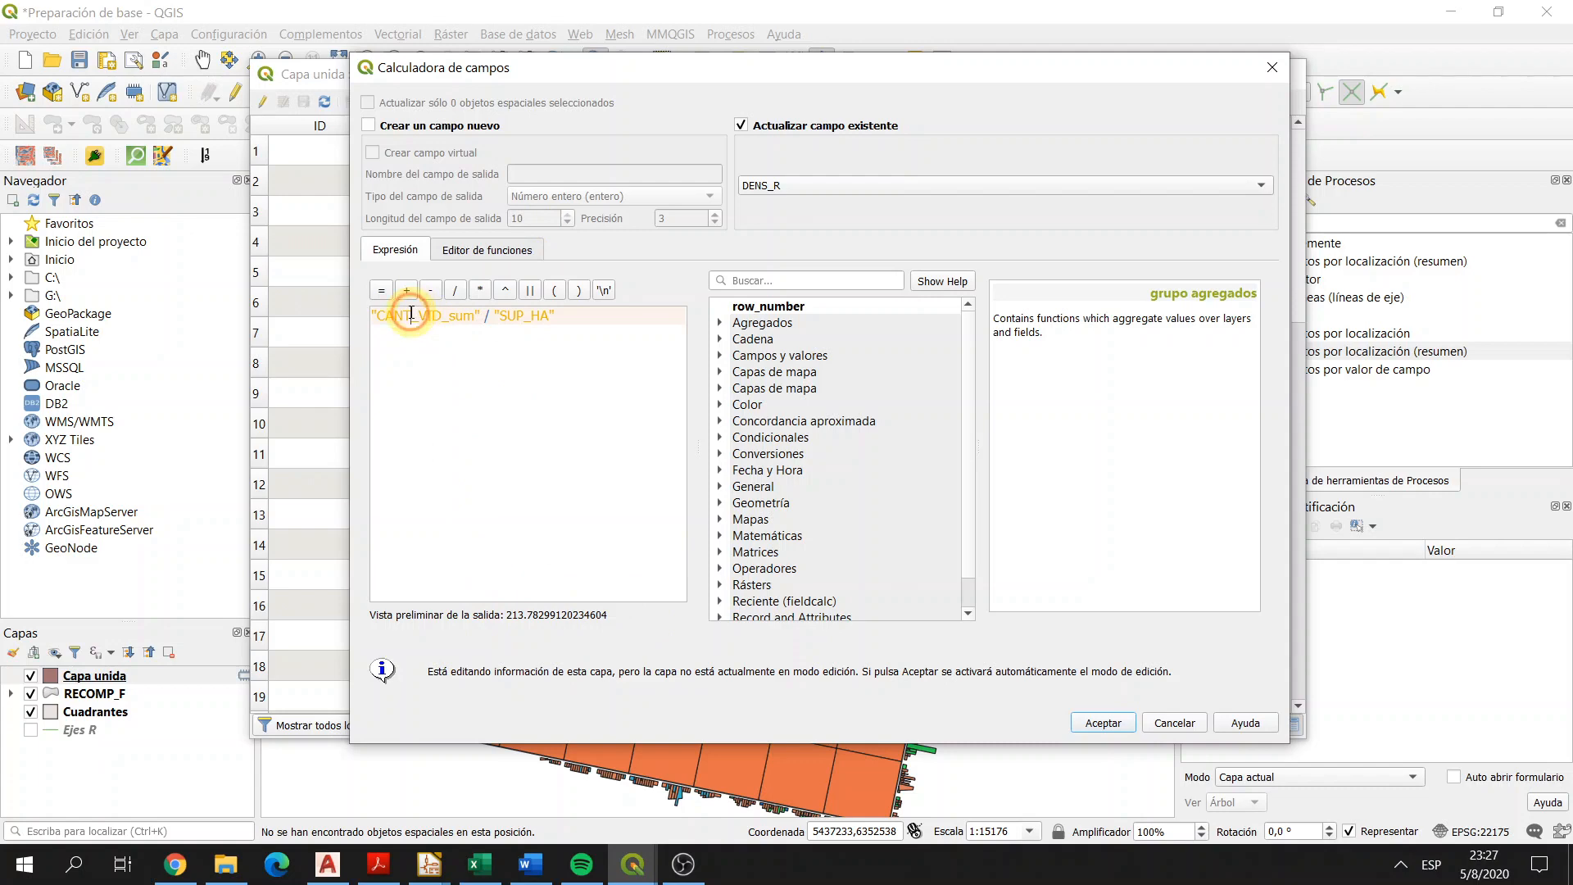
left_click(1126, 729)
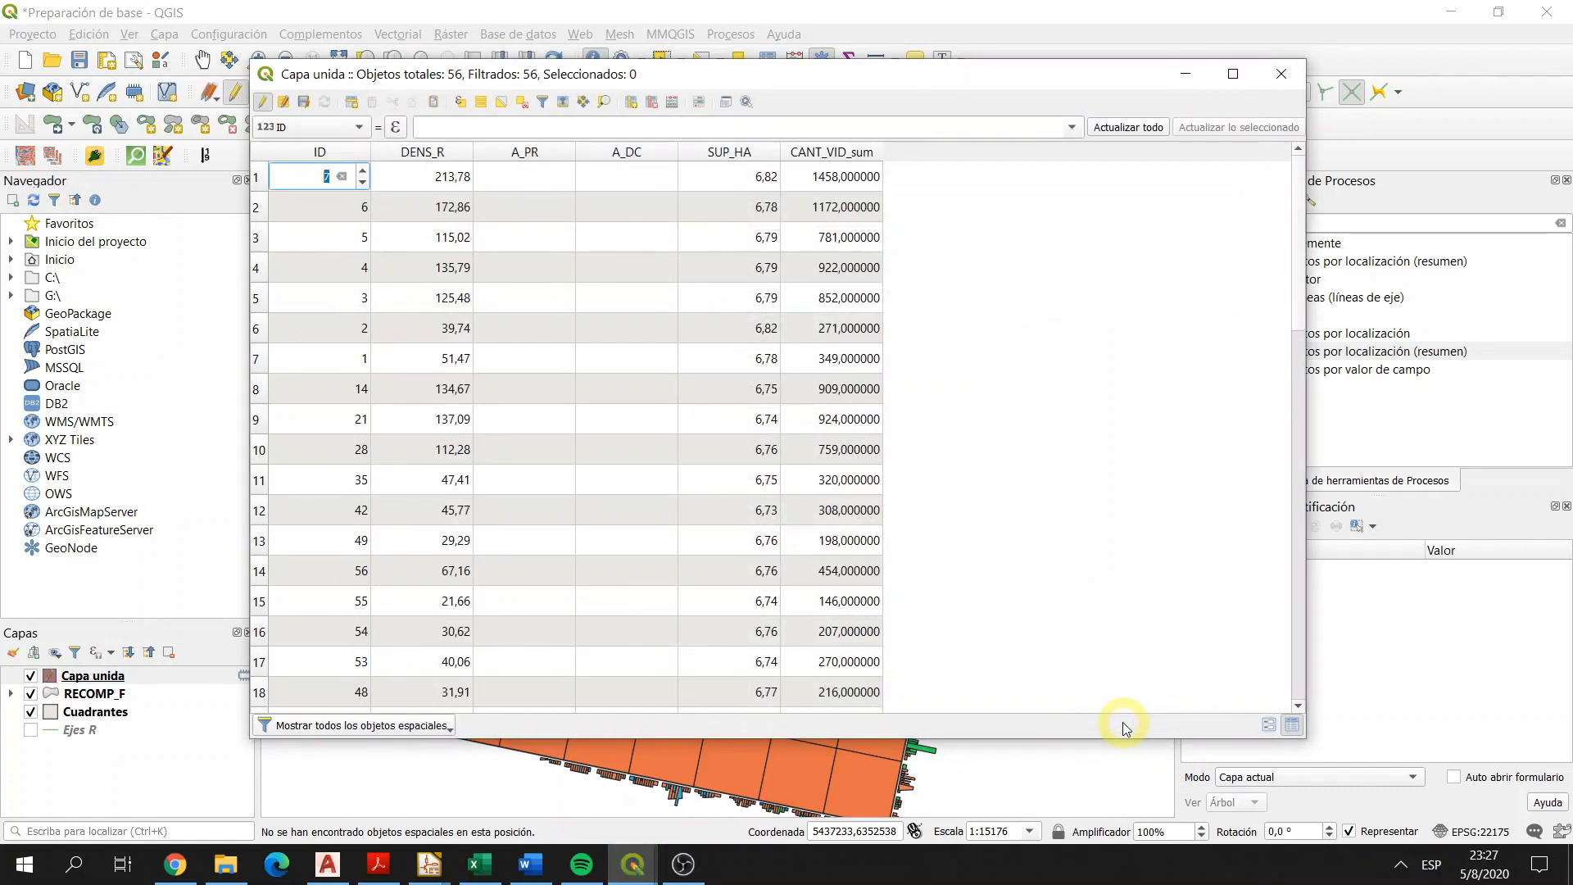
Step: Review the calculated DENS_R values for all quadrants in the Capa unida attribute table
left_click(448, 182)
scroll(446, 242, "down", 1)
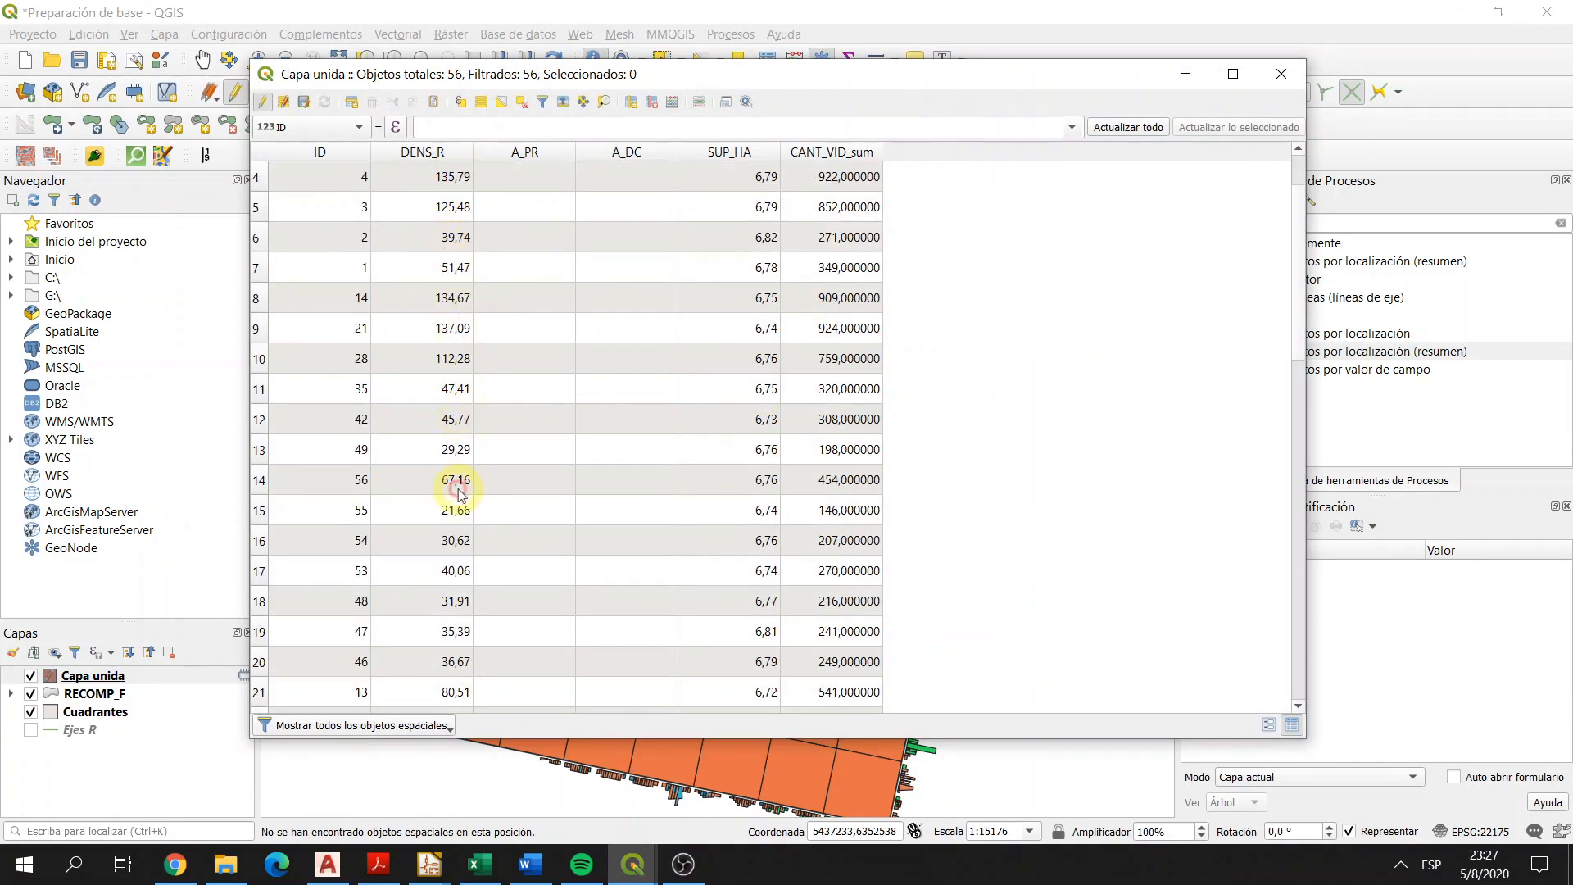
scroll(449, 481, "up", 1)
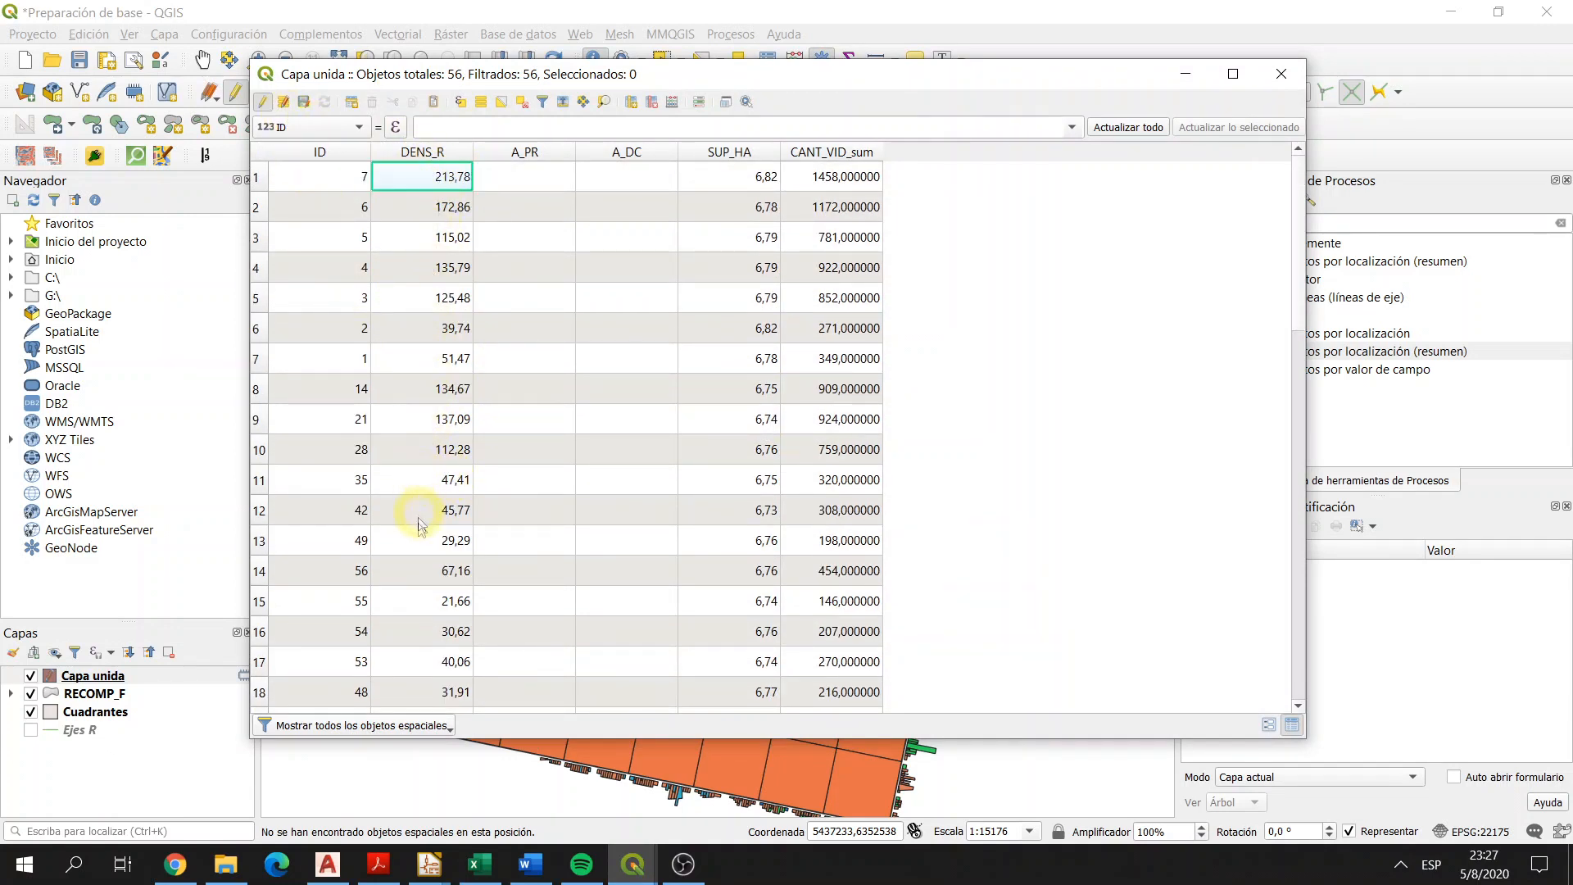
scroll(458, 400, "down", 3)
scroll(449, 544, "down", 10)
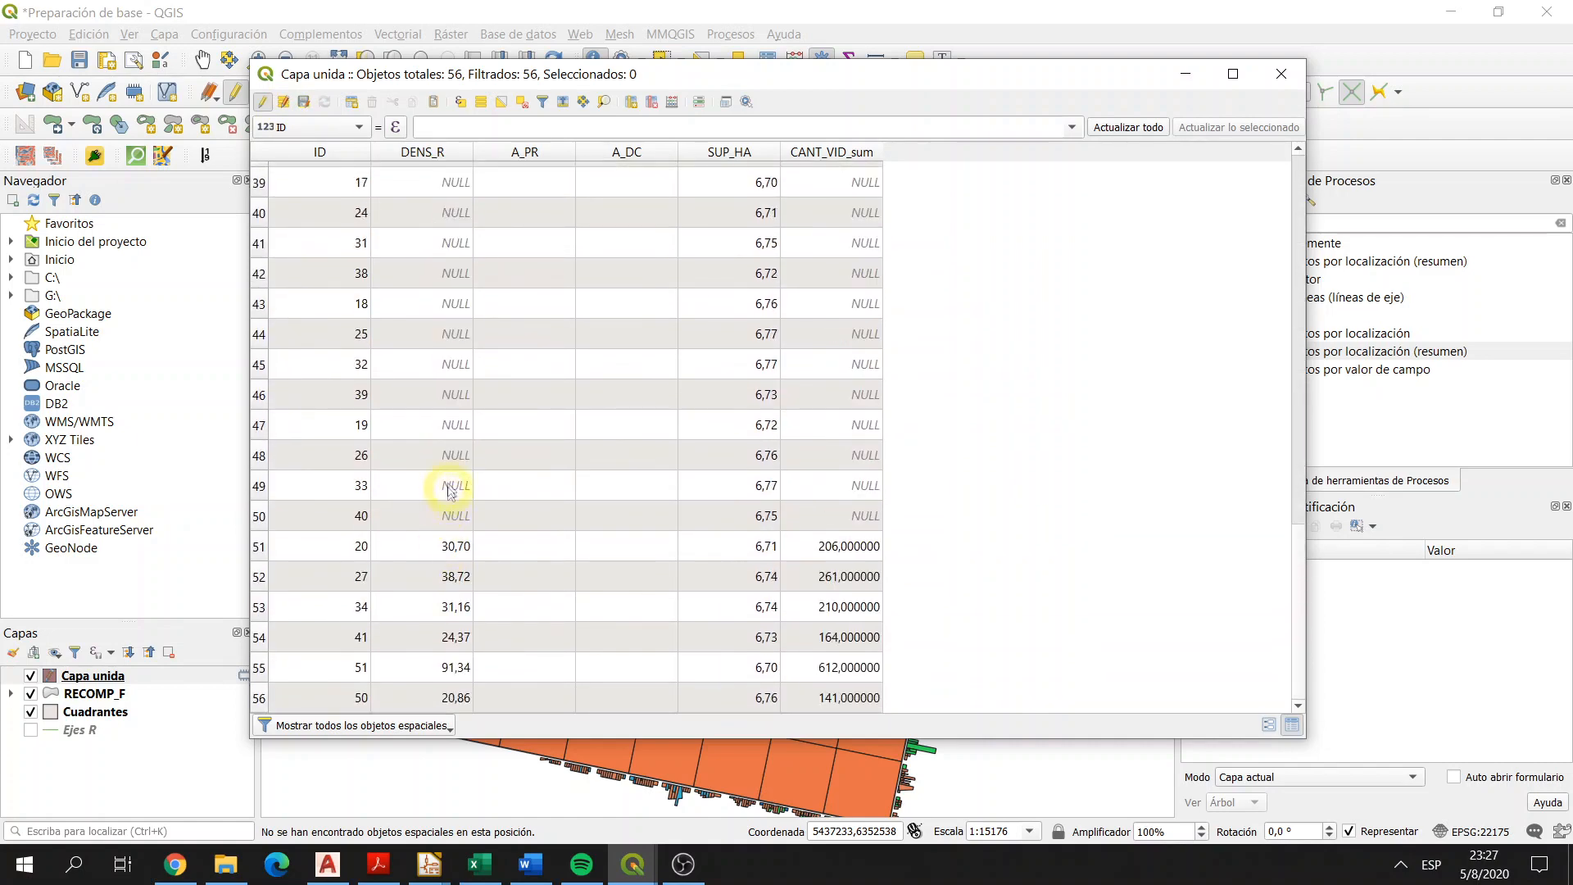
scroll(450, 402, "up", 1)
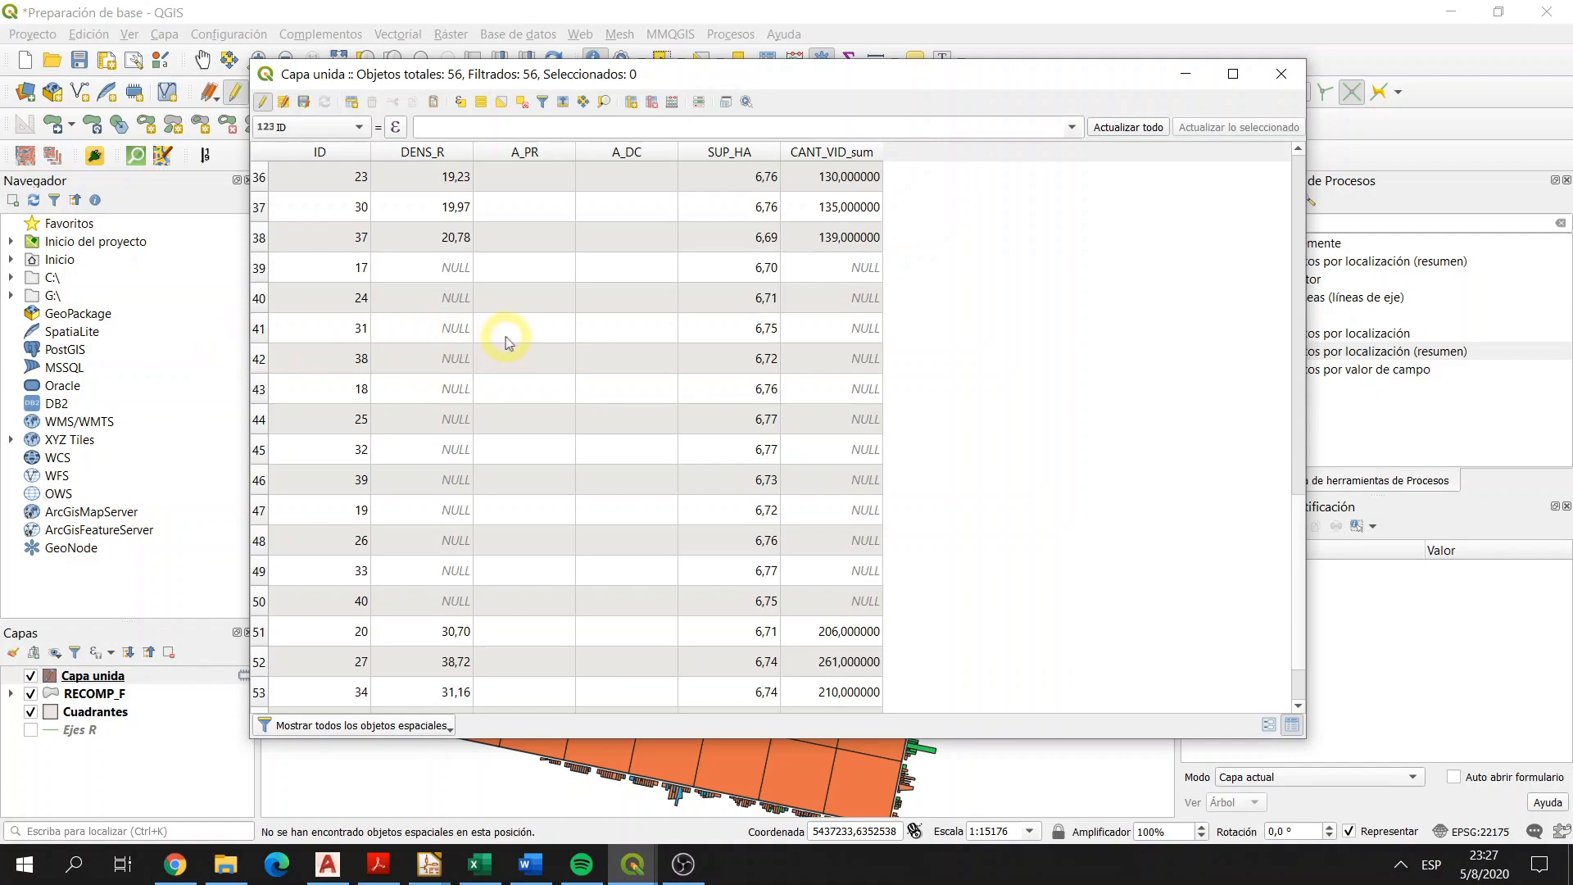
Step: Stop editing Capa unida, saving the changes, and close its attribute table
left_click_drag(901, 85, 826, 75)
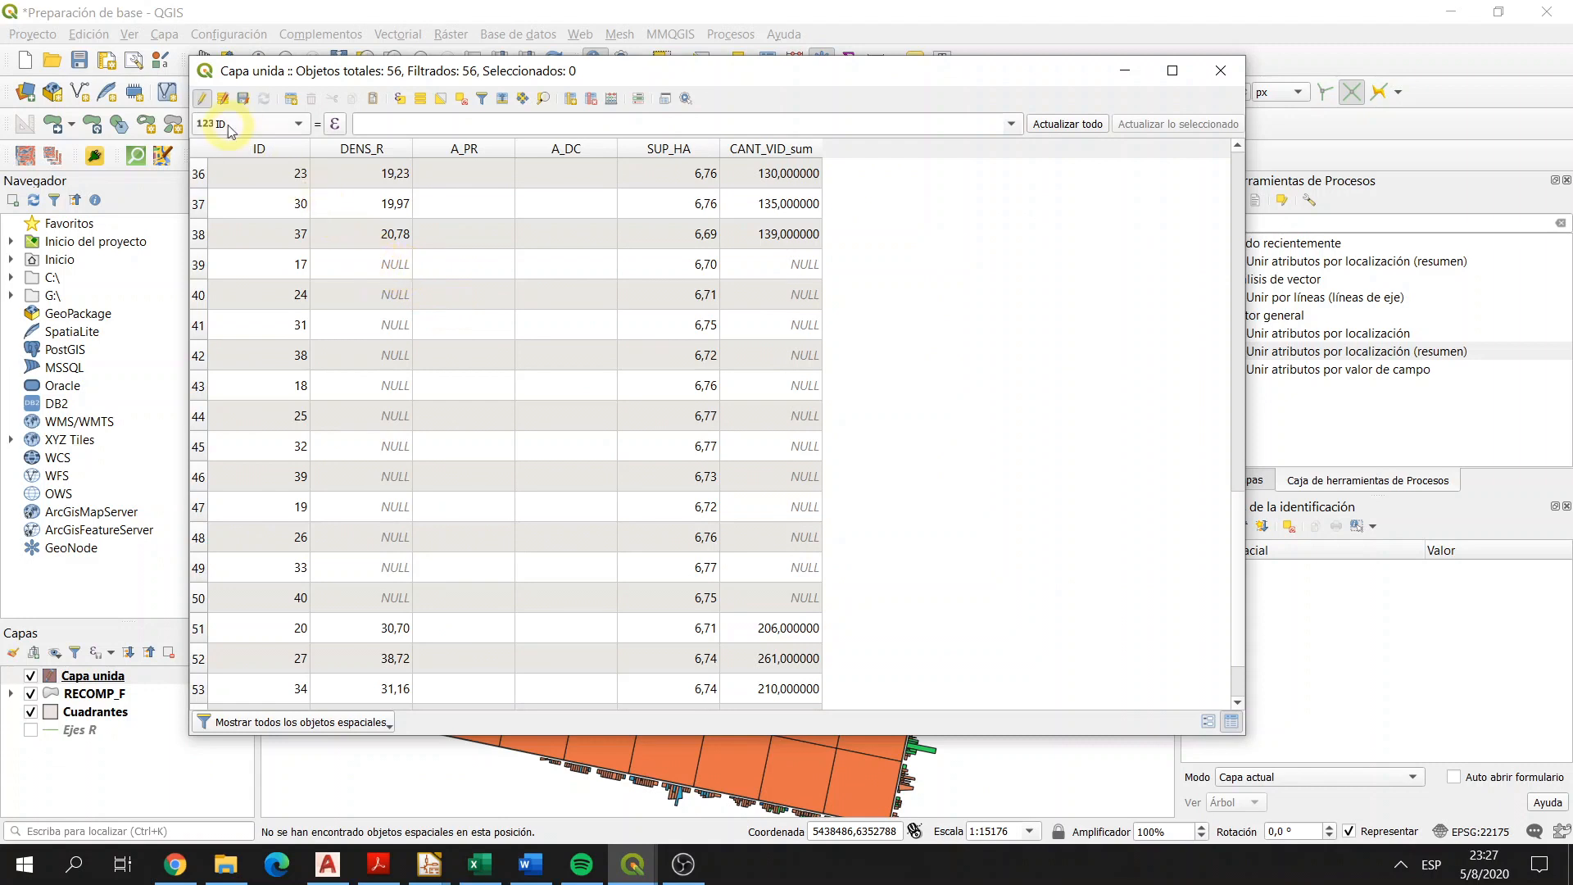
left_click(203, 100)
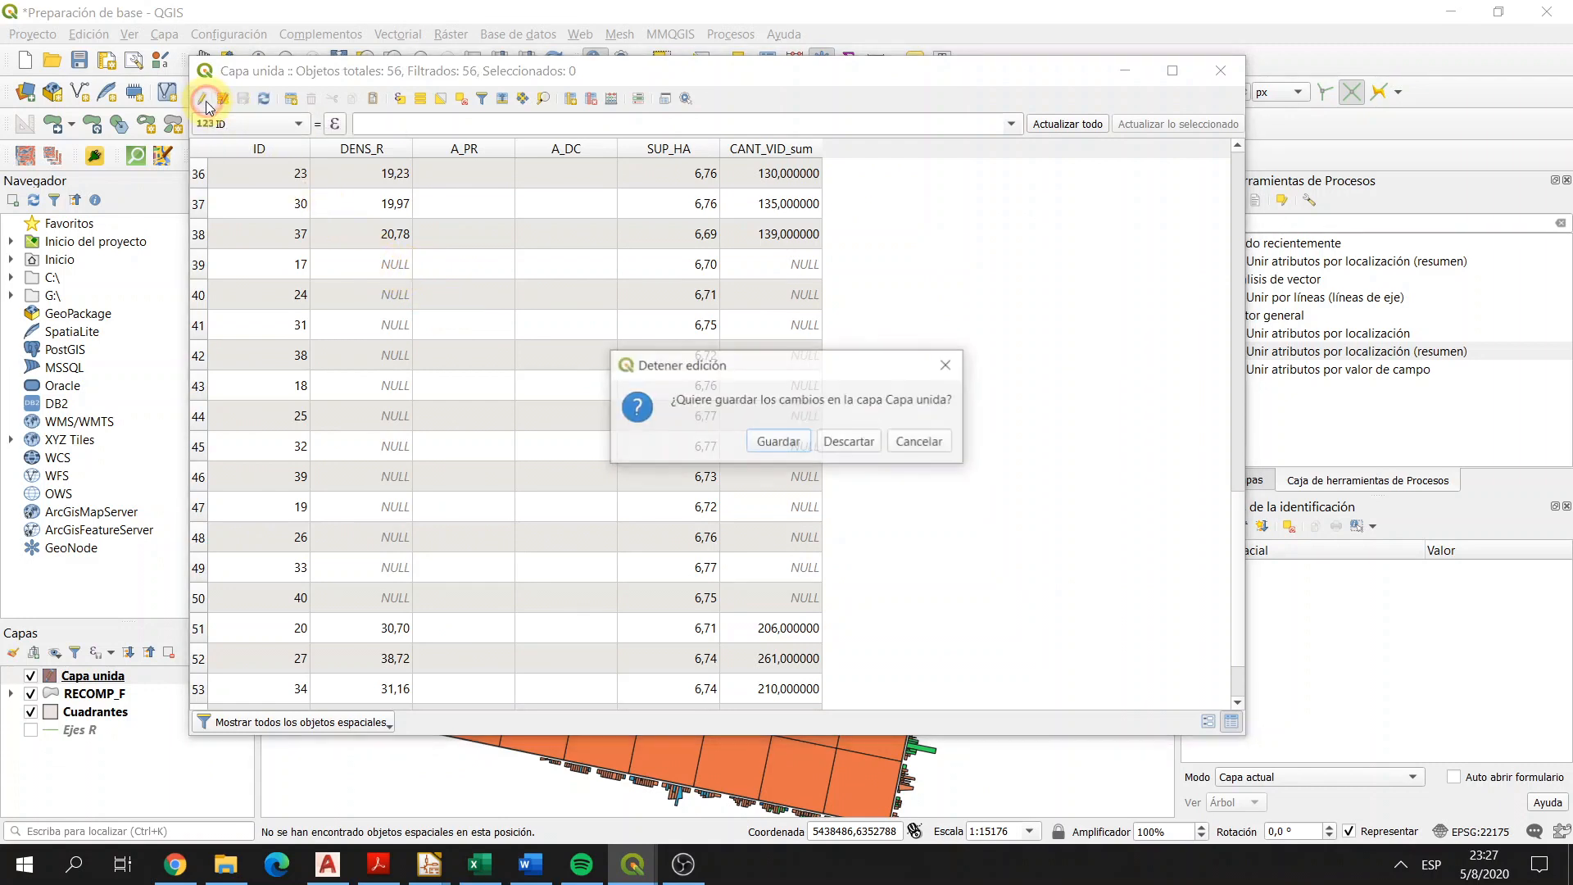
left_click(778, 442)
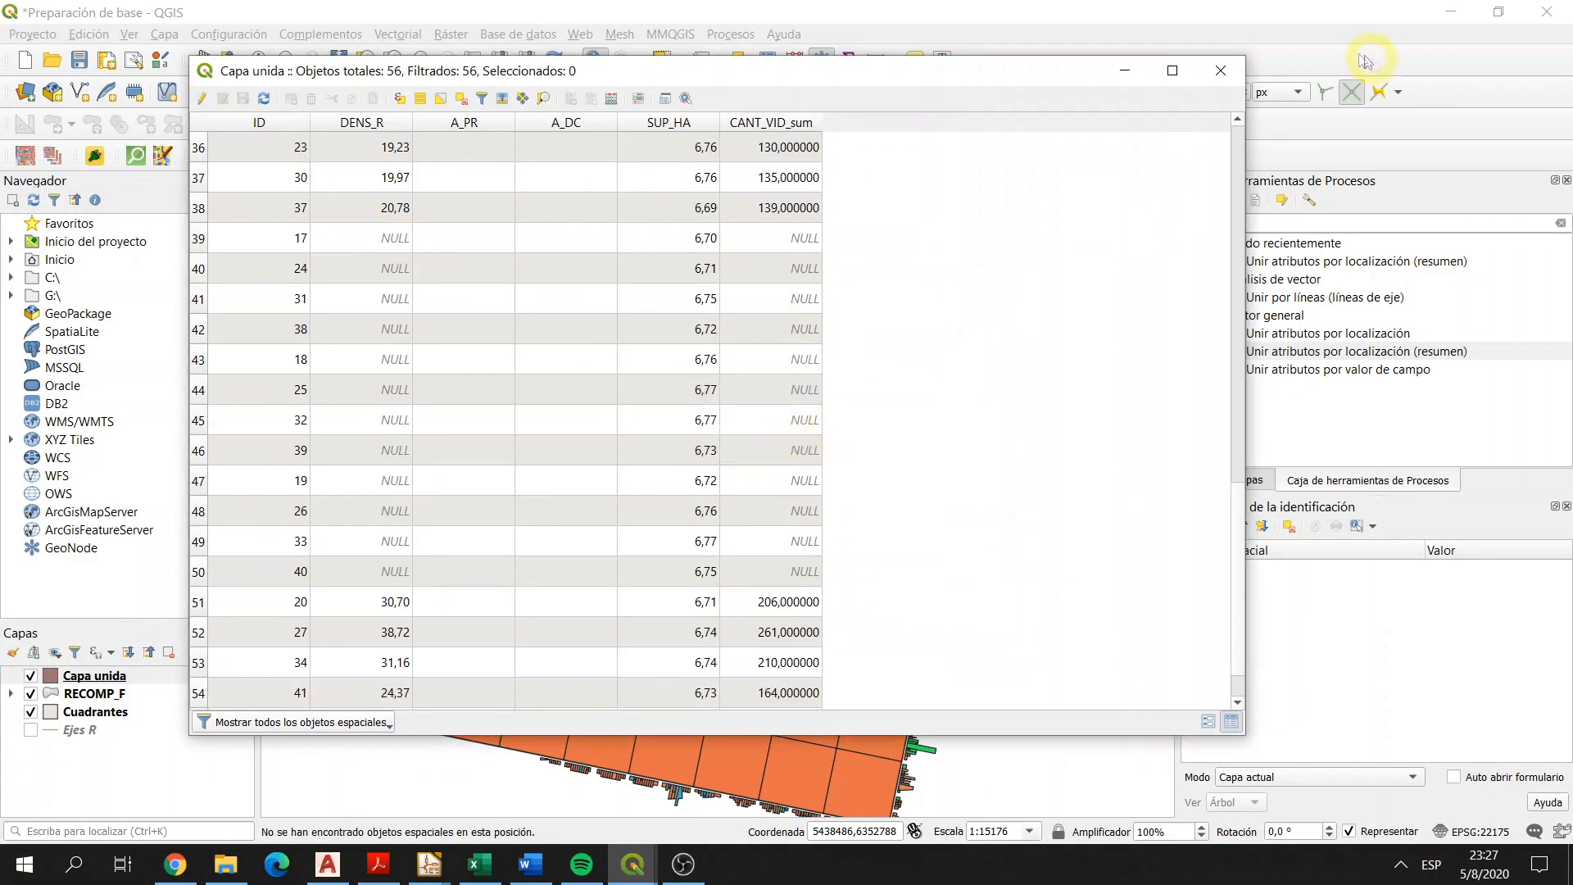
left_click(1237, 71)
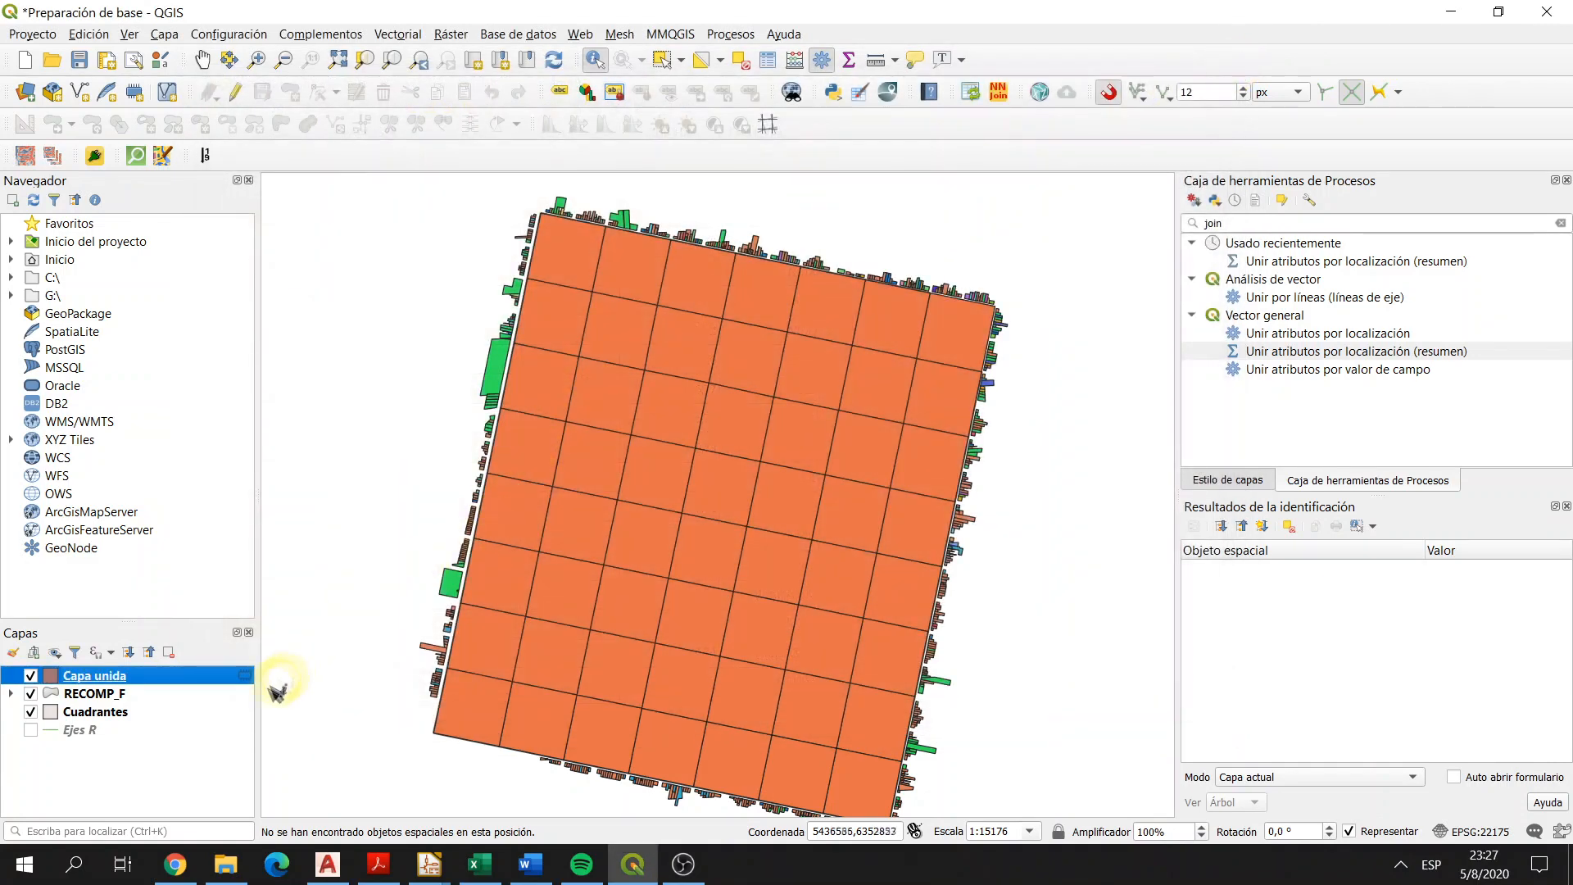
Step: Close the processing toolbox and identify results, and switch the Capa unida layer to Graduado (graduated) symbology
left_click(191, 776)
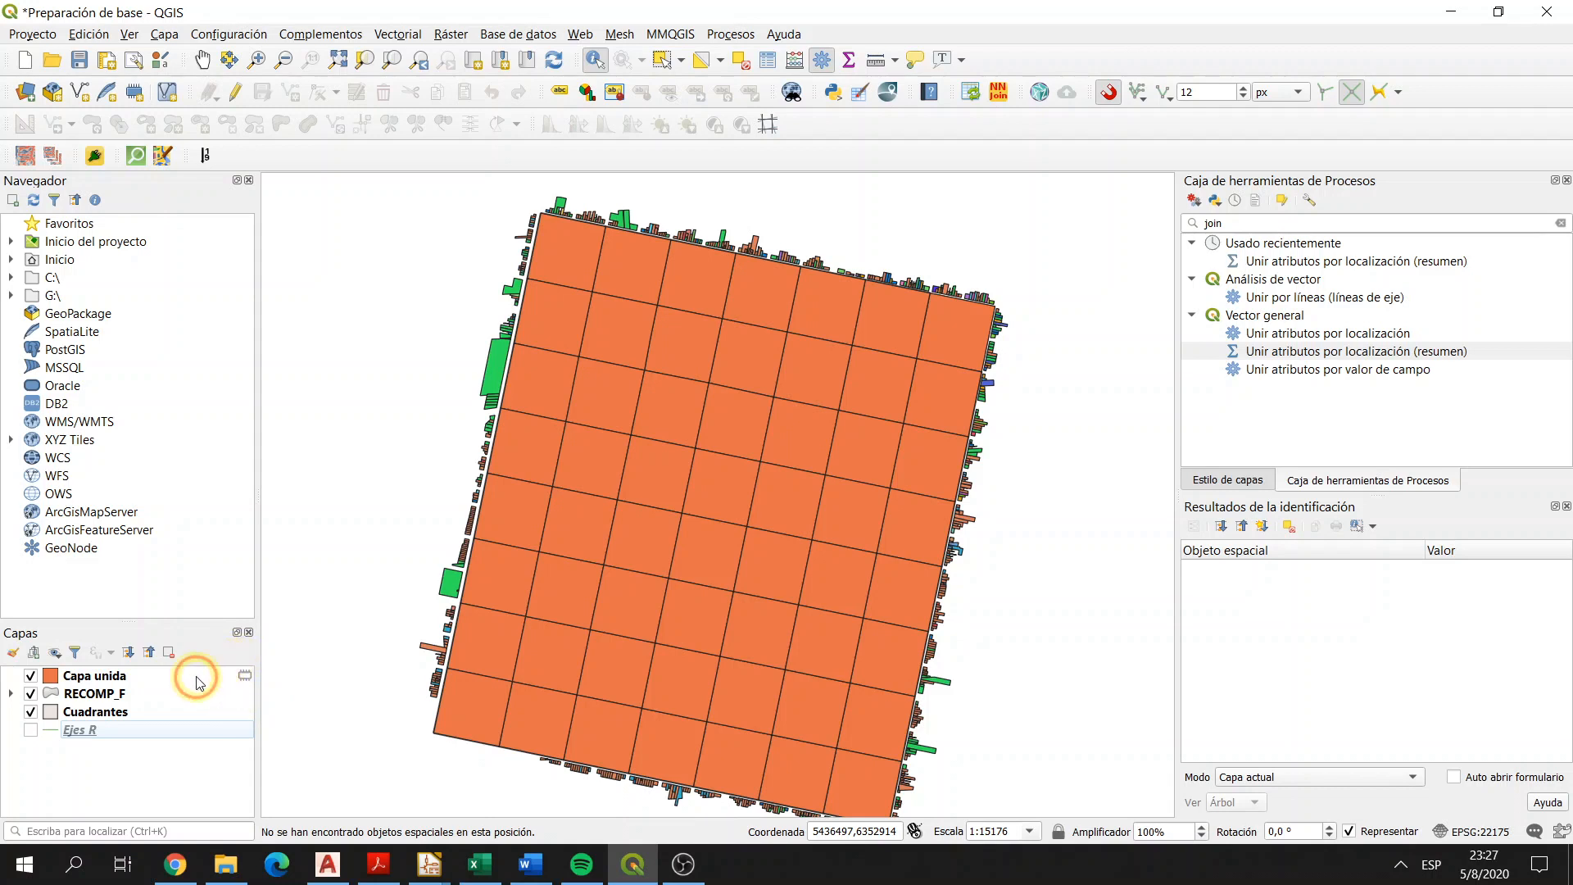
left_click(154, 678)
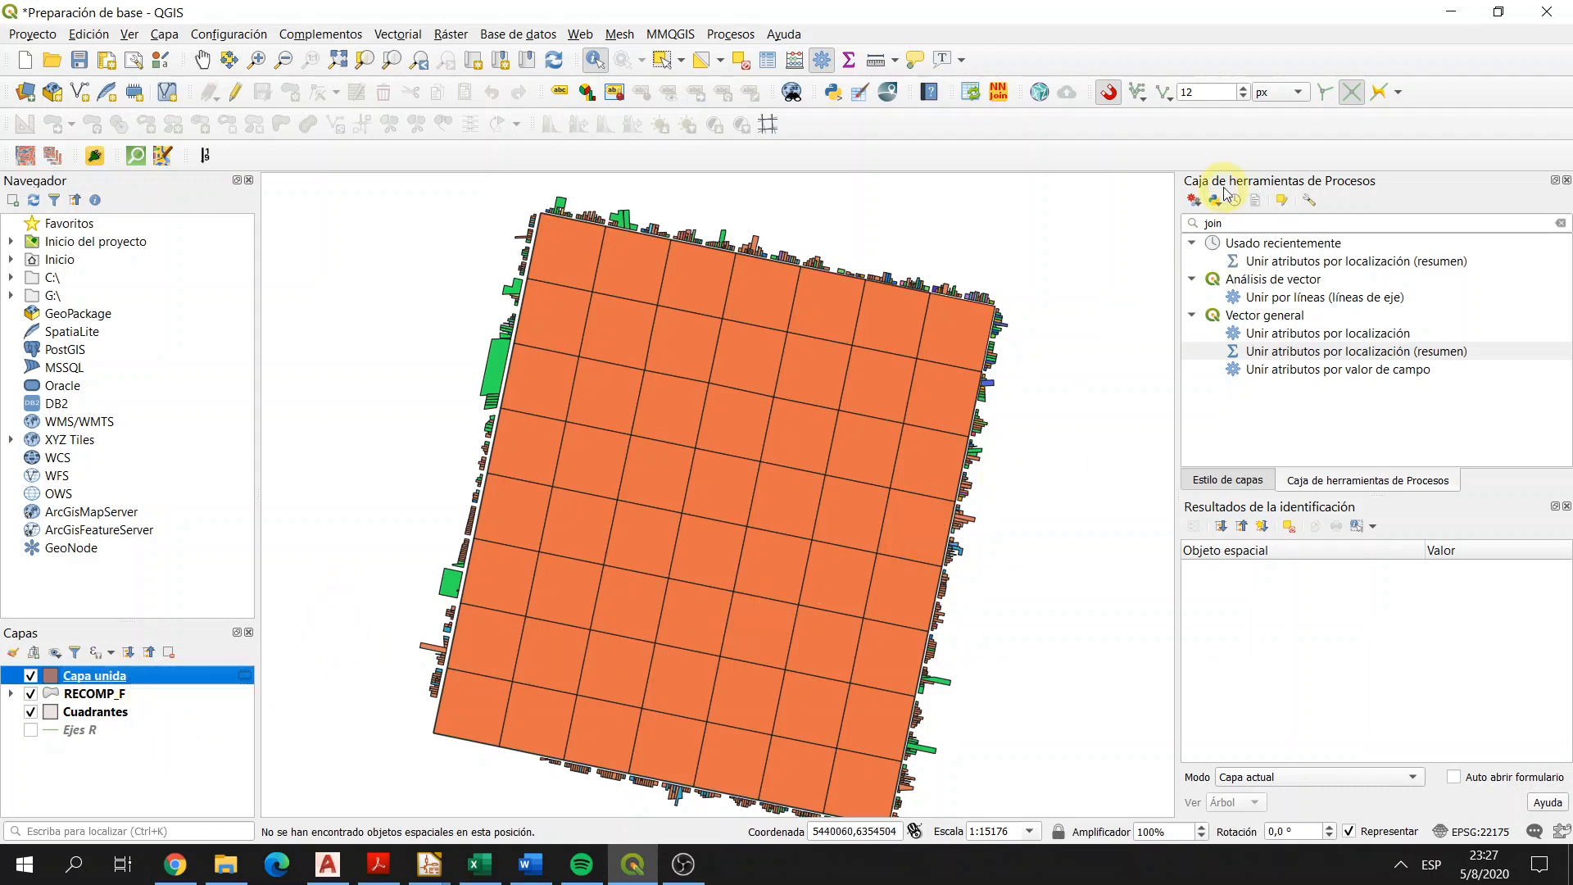
left_click(1566, 180)
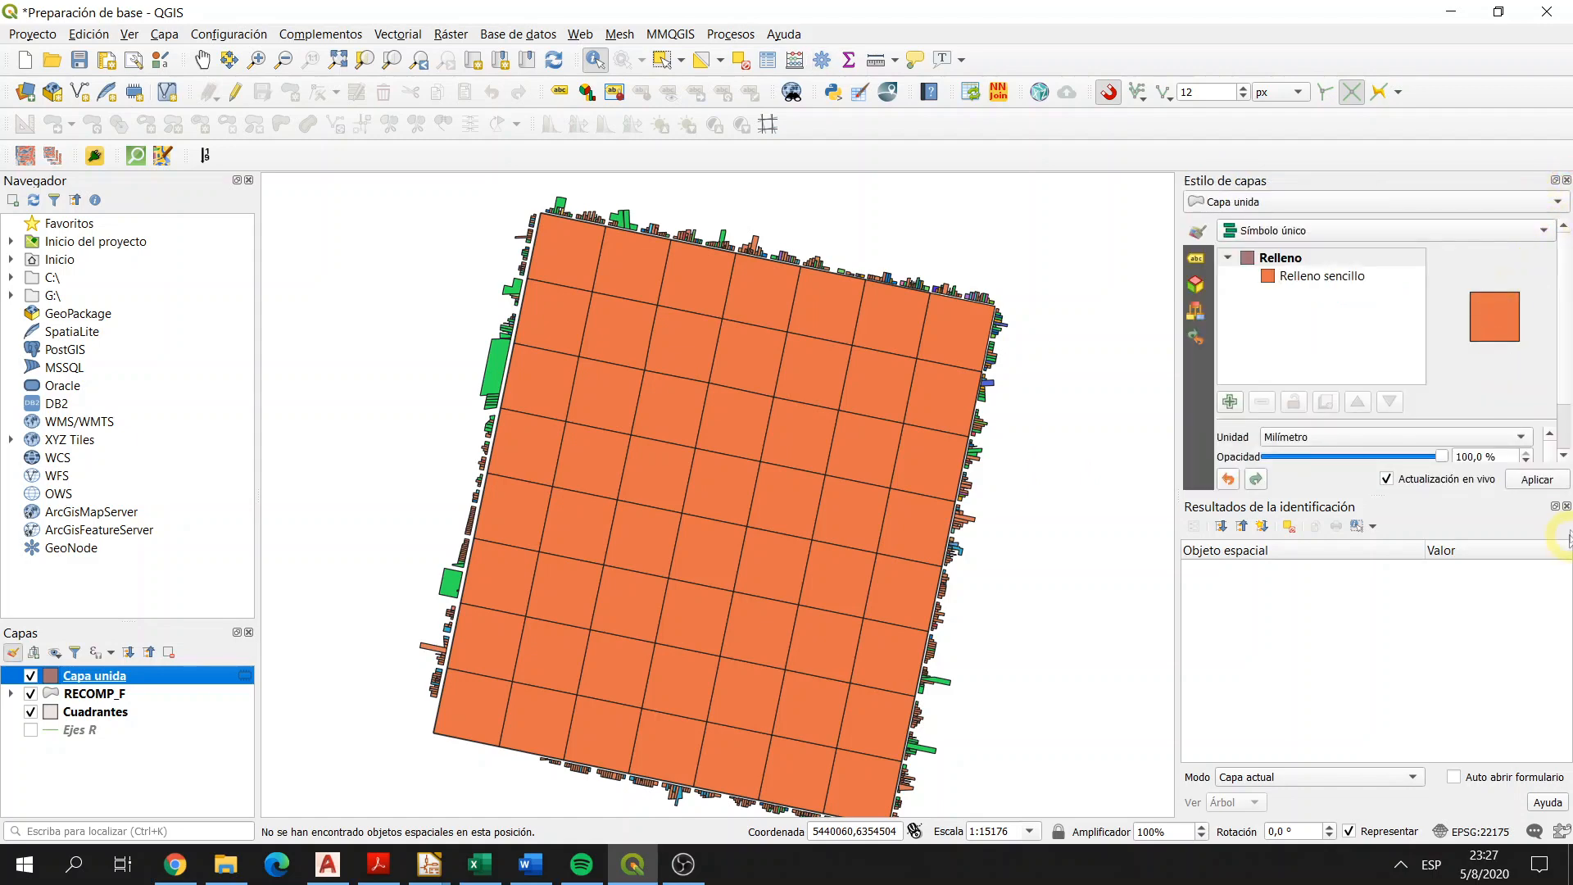
left_click(1567, 507)
left_click(1266, 232)
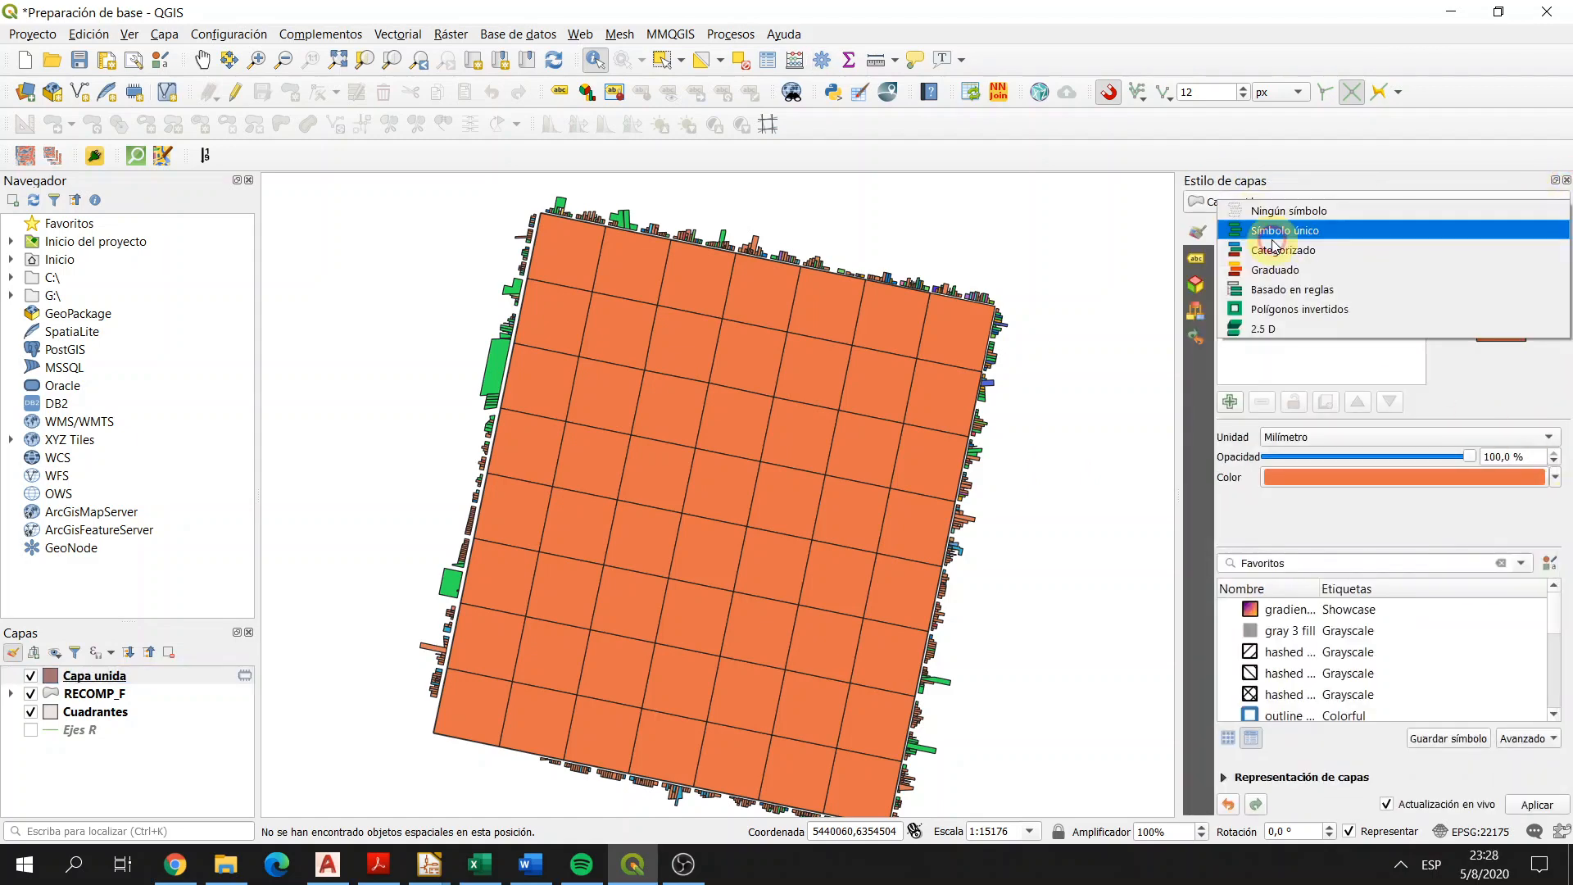
left_click(1285, 269)
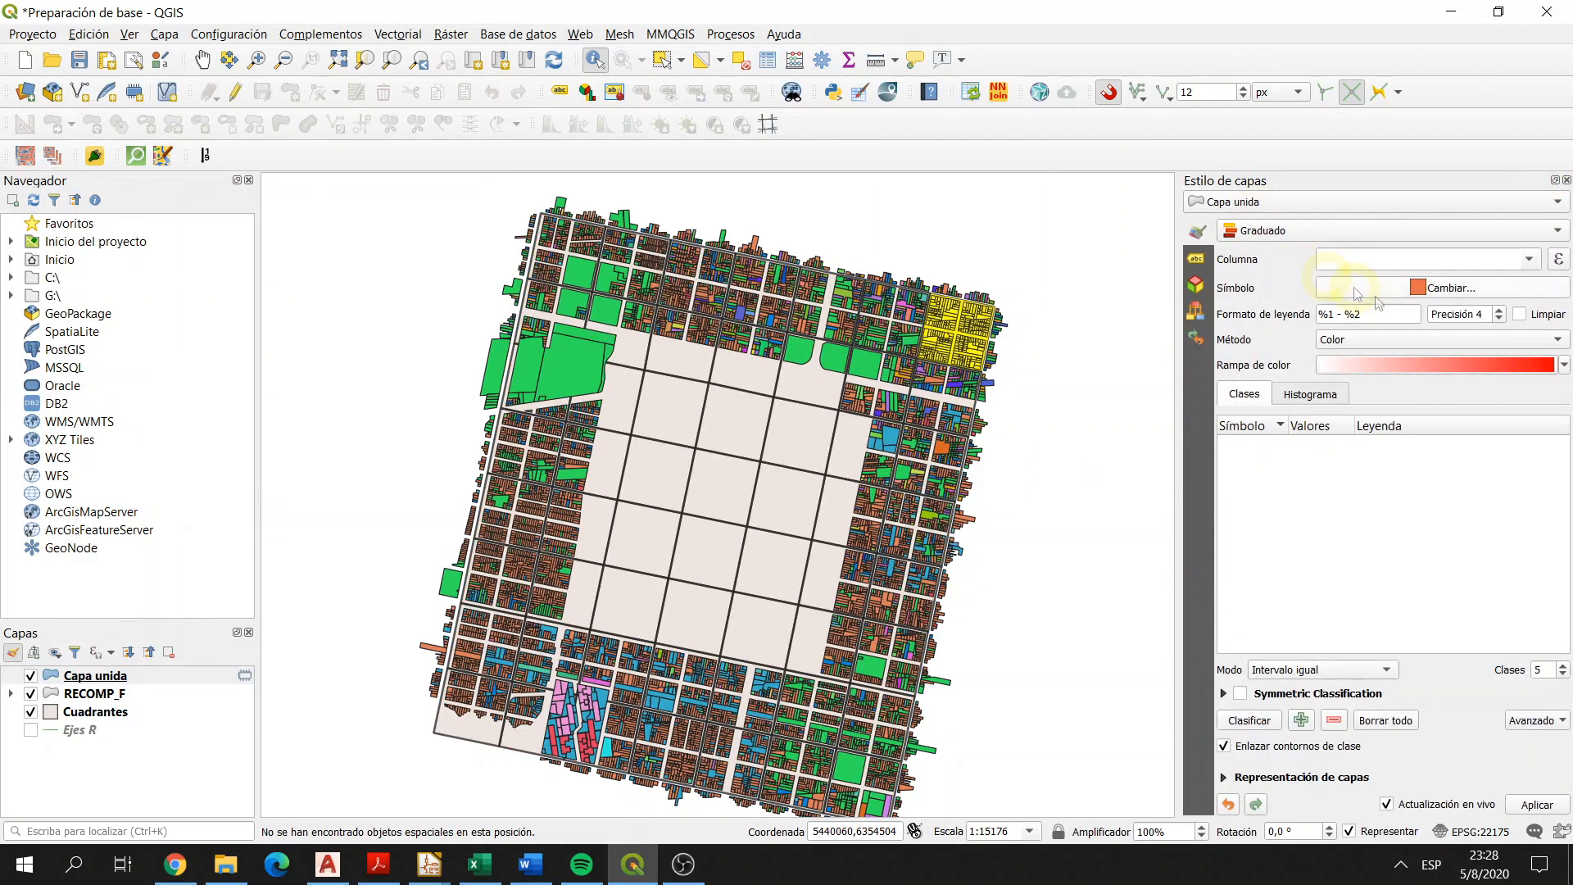
Step: Change the starting colour of the graduated colour ramp from white to light pink (#ffc5d5), keeping red as the end colour
left_click(1366, 366)
left_click_drag(568, 233, 544, 196)
left_click(550, 238)
left_click(452, 269)
left_click_drag(452, 269, 566, 281)
left_click_drag(452, 271, 558, 279)
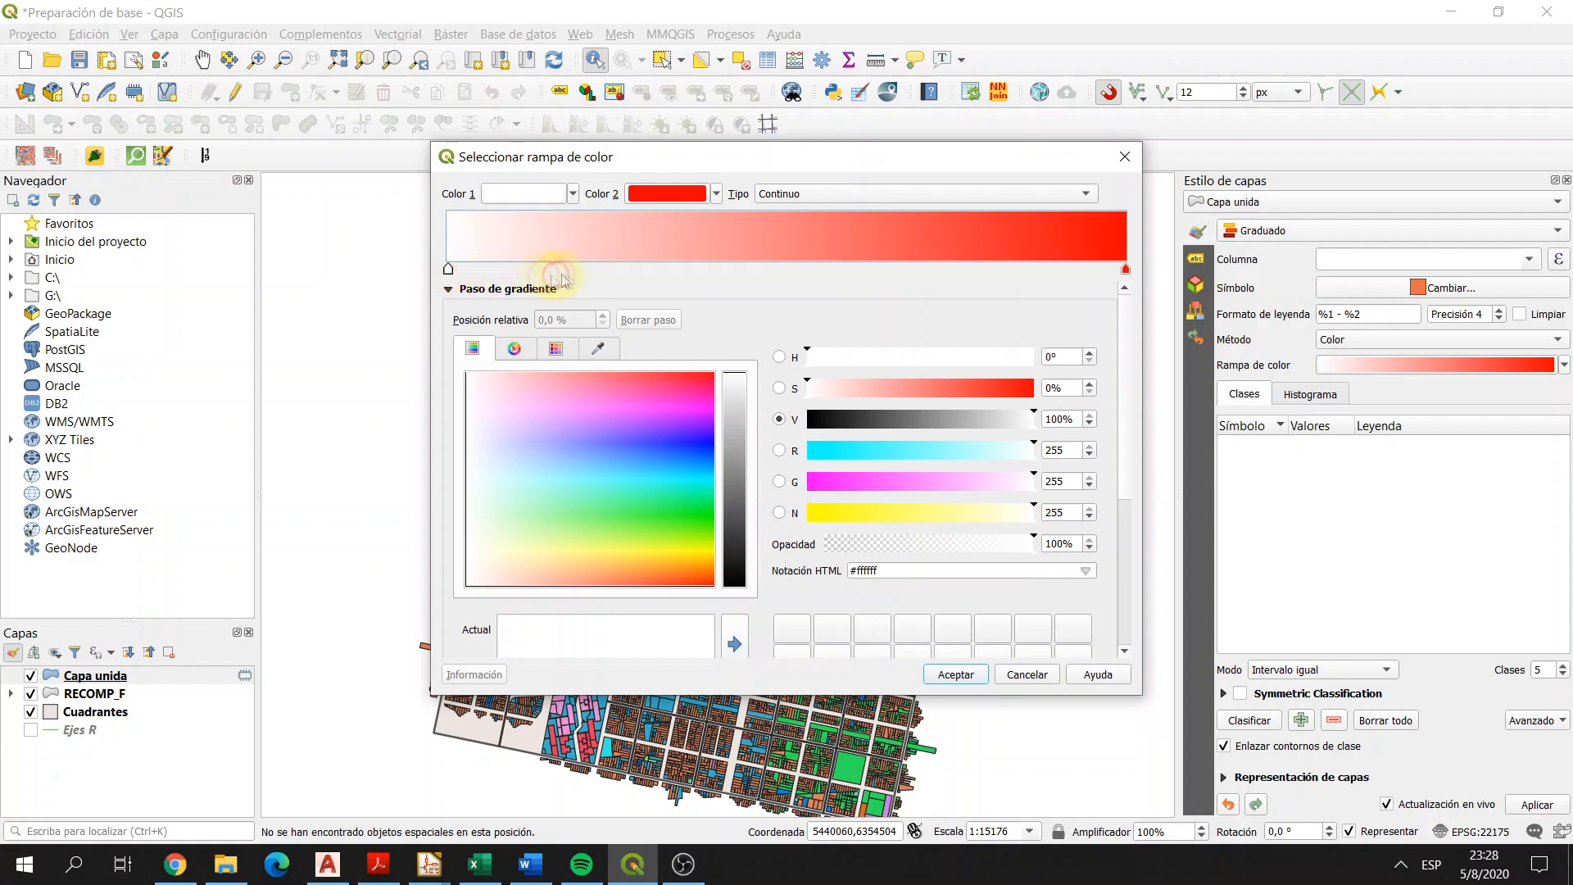
left_click(565, 193)
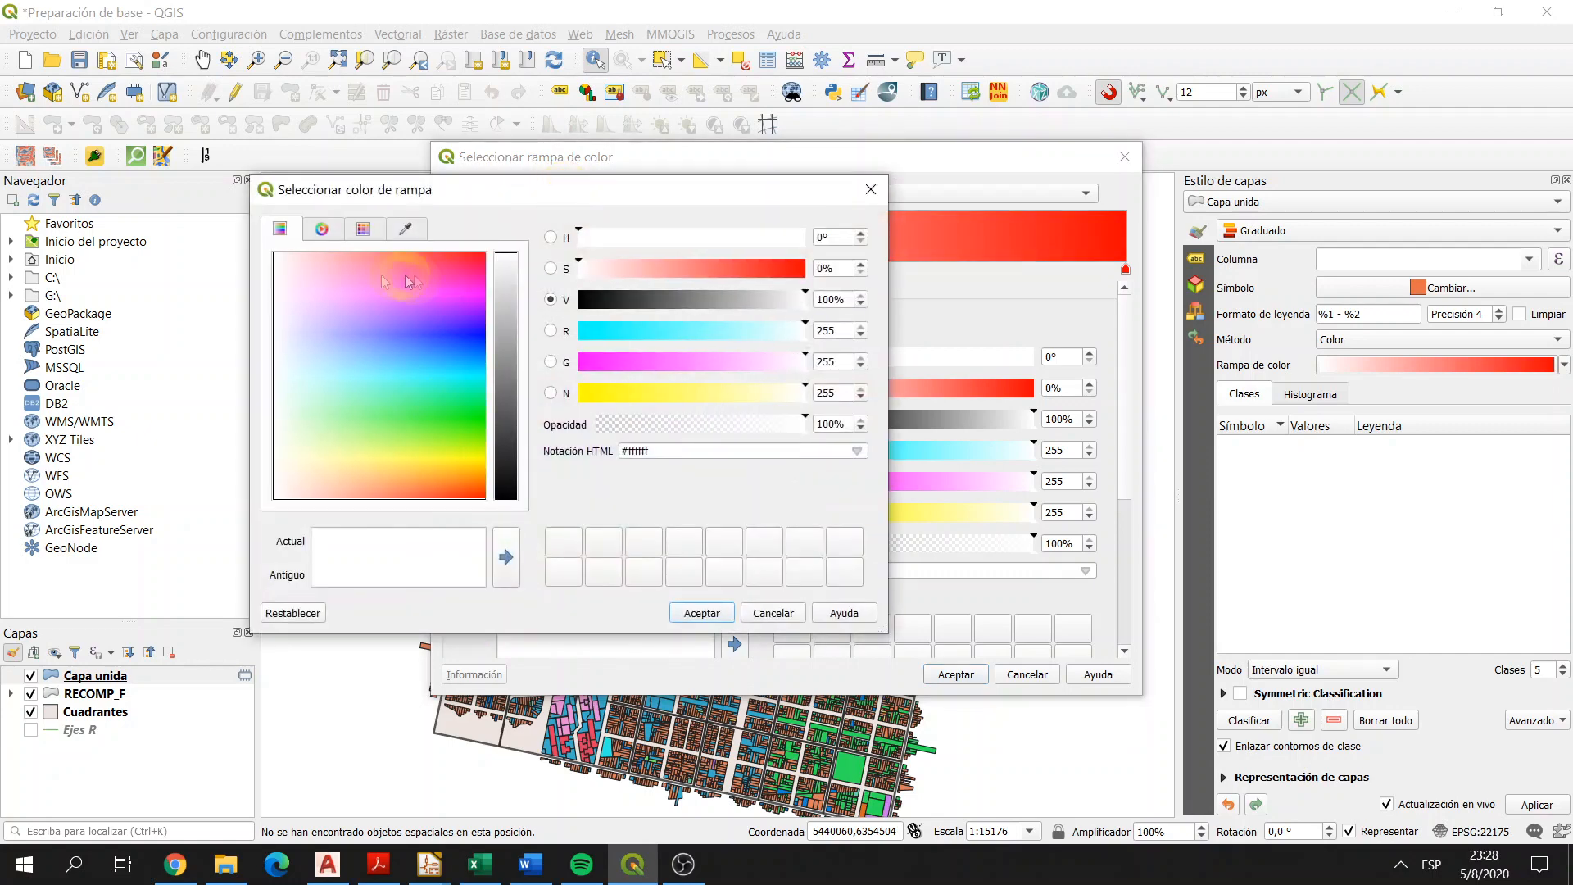
left_click(323, 260)
left_click(700, 612)
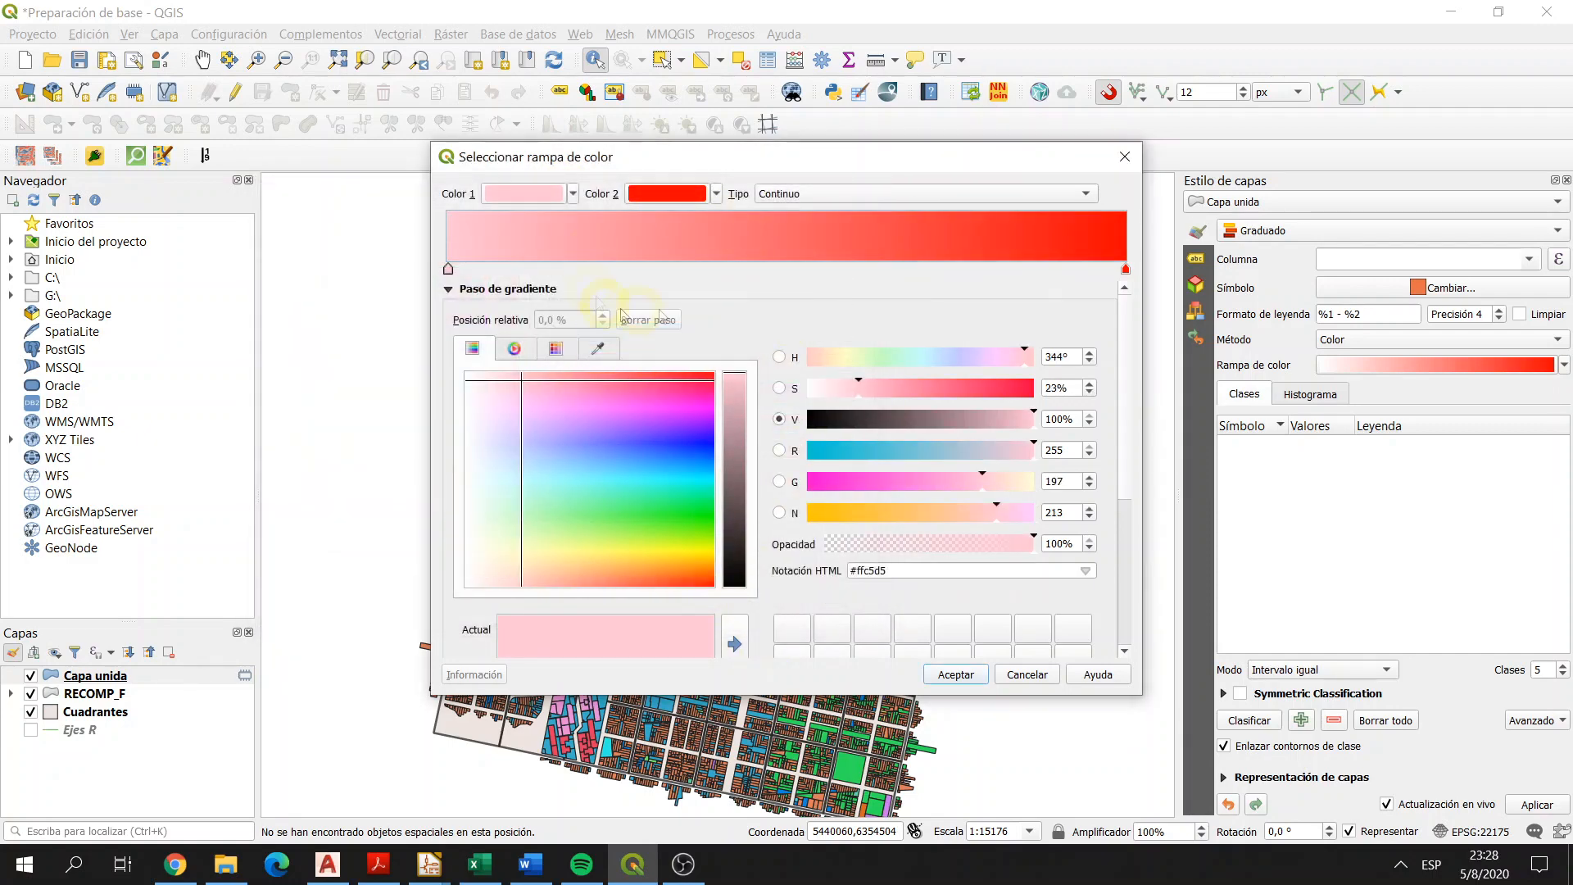
left_click(957, 674)
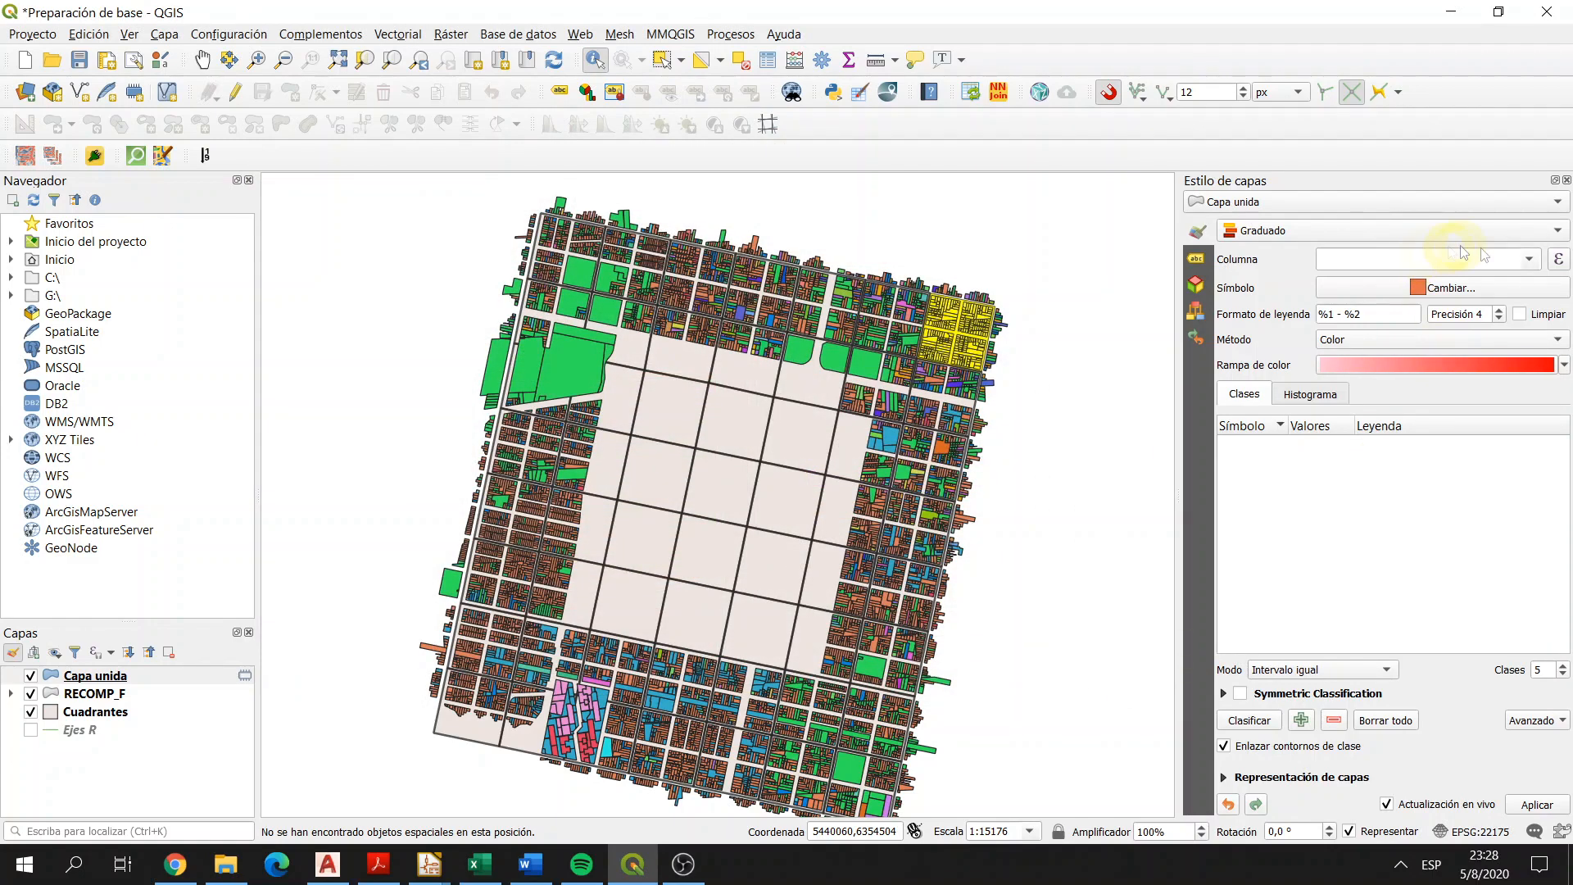
Step: Choose DENS_R as the graduated column for Capa unida and classify the quadrants by it
left_click(1529, 257)
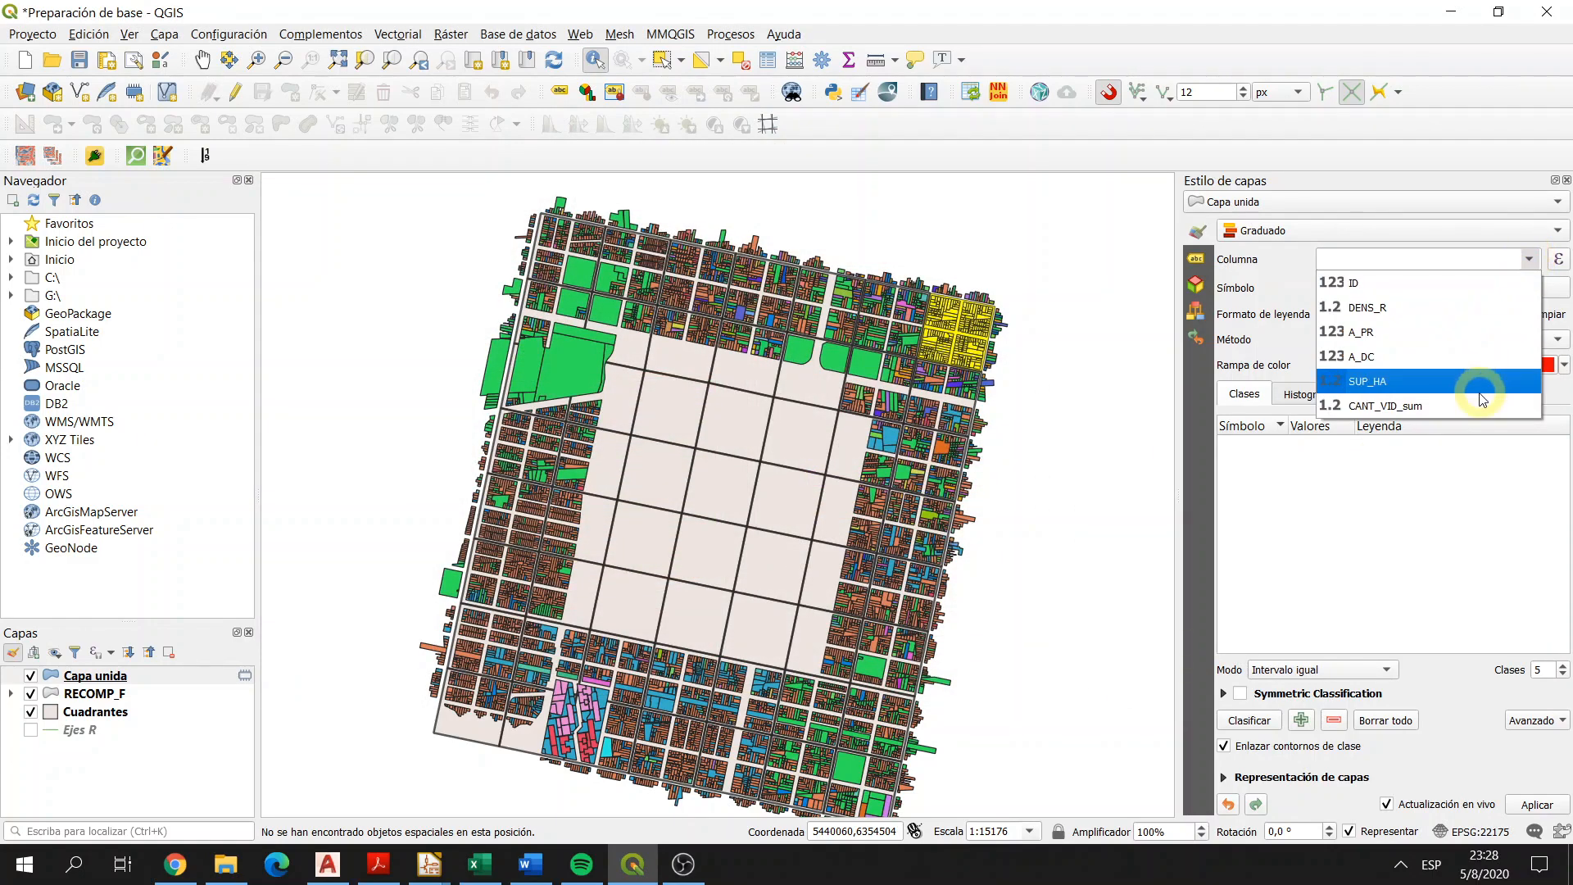
left_click(1463, 307)
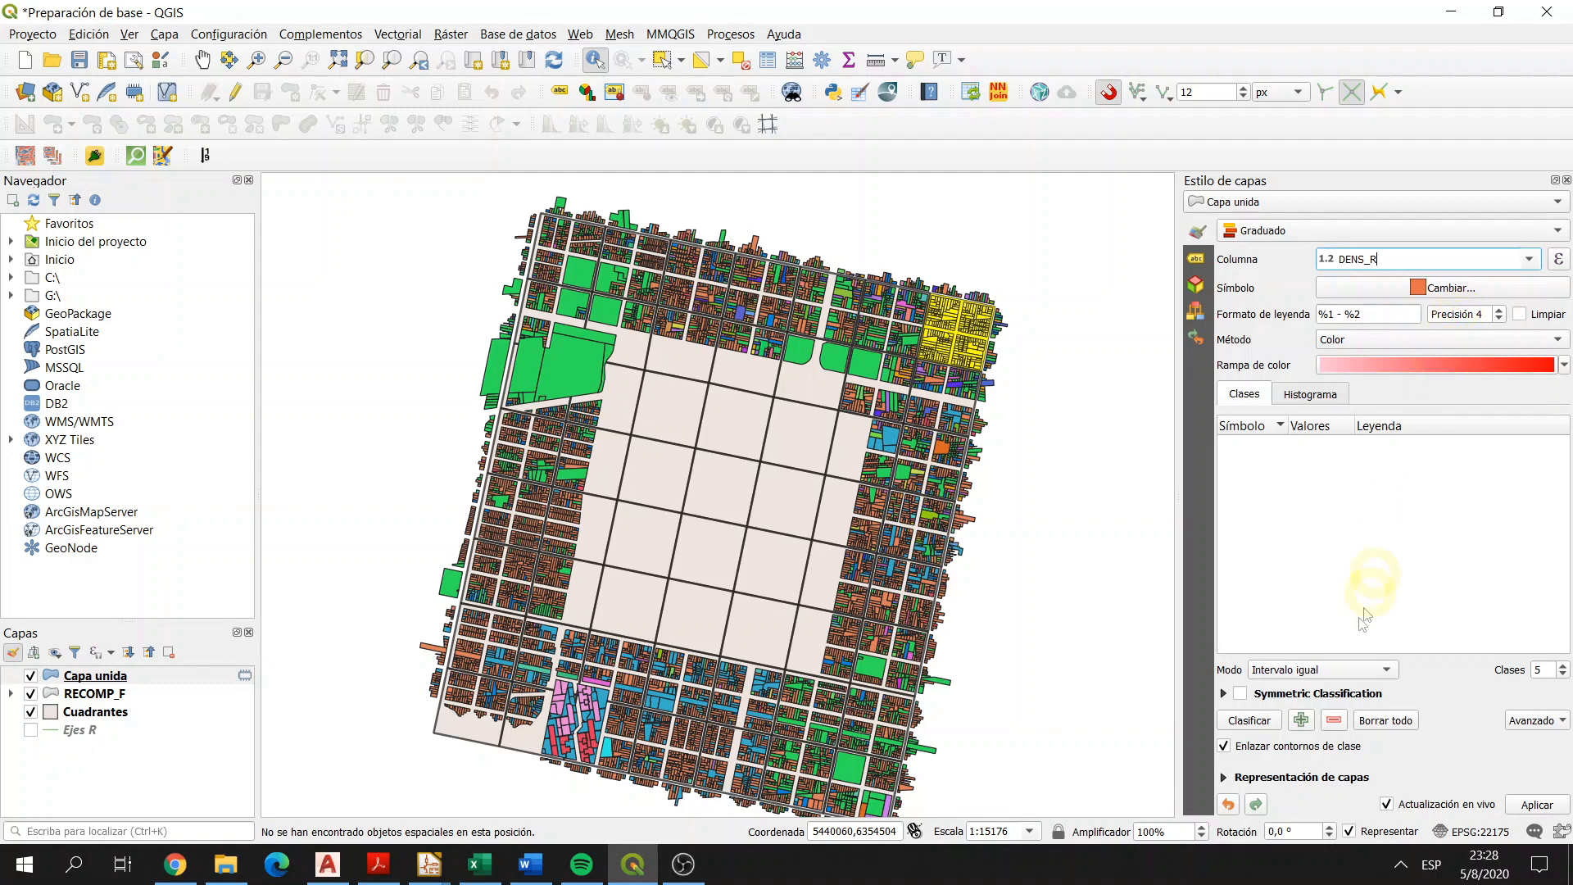
left_click(1271, 722)
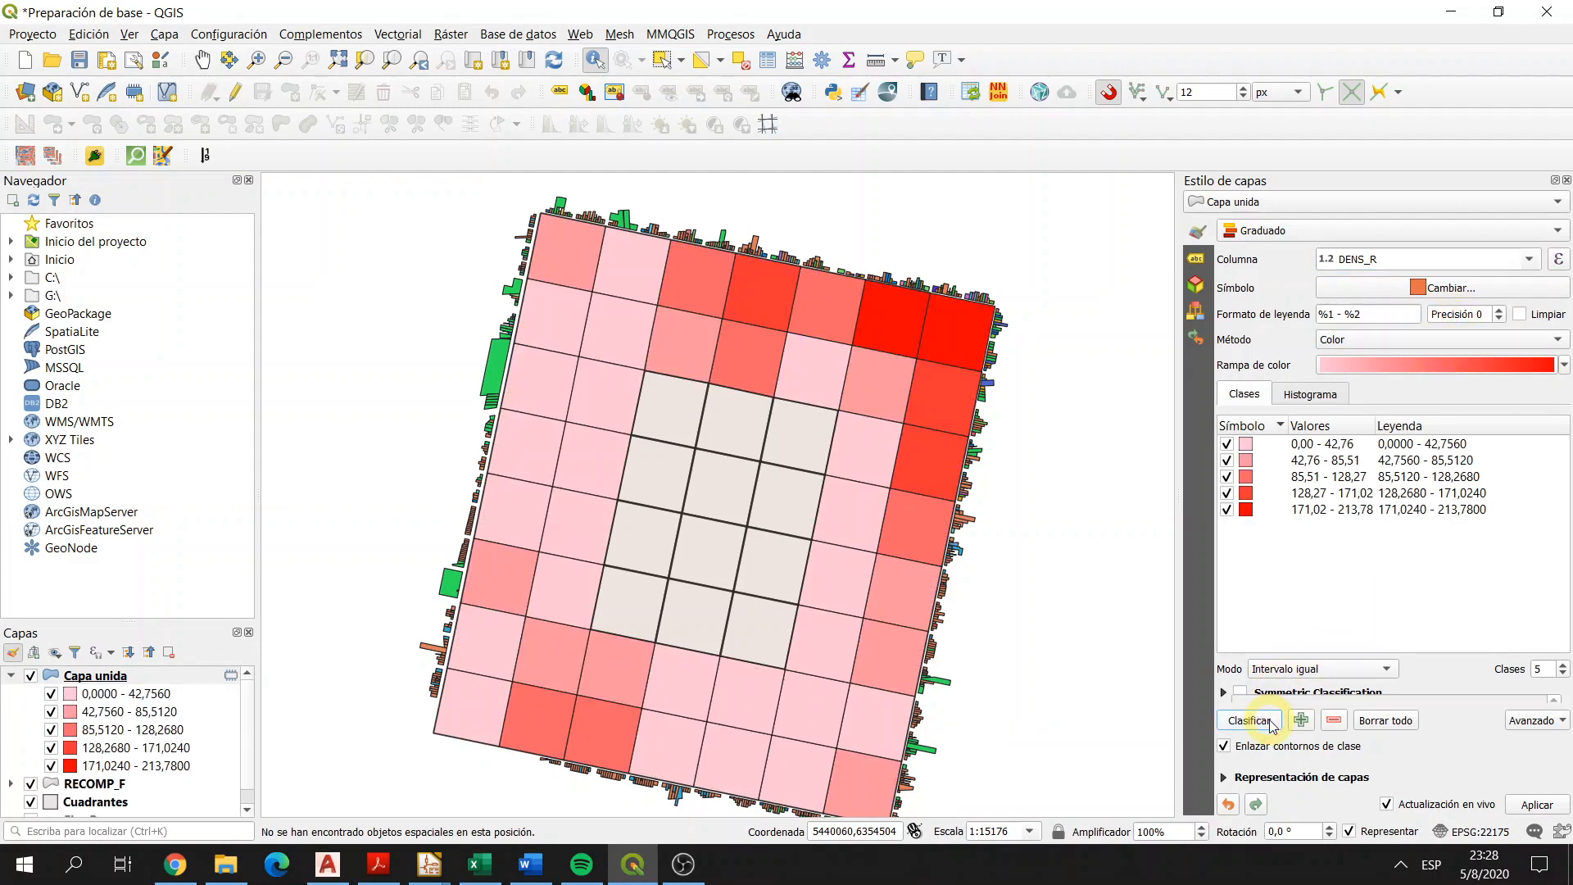